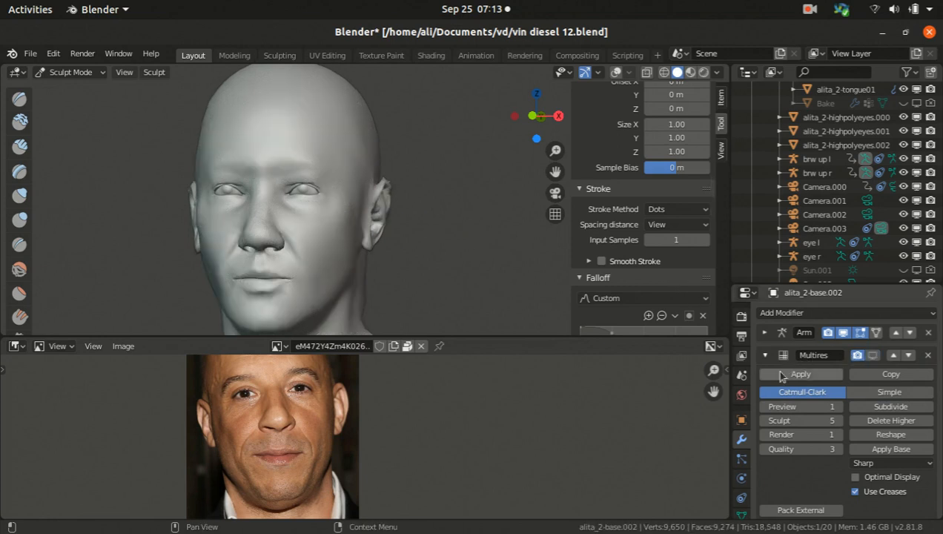
Enable viewport display of the head's Subdivision modifier at the end of the modifier stack.
scroll(798, 400, down, 5)
scroll(798, 404, down, 1)
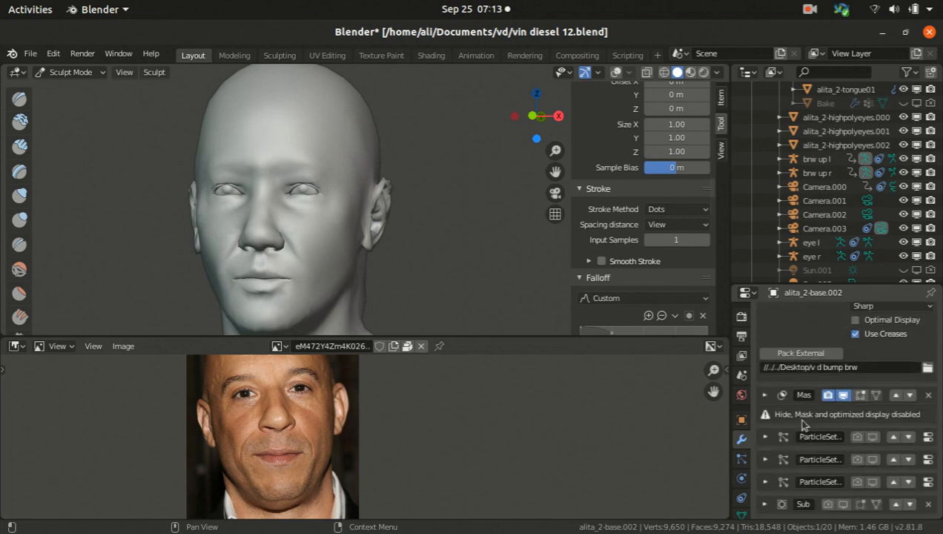
click(843, 504)
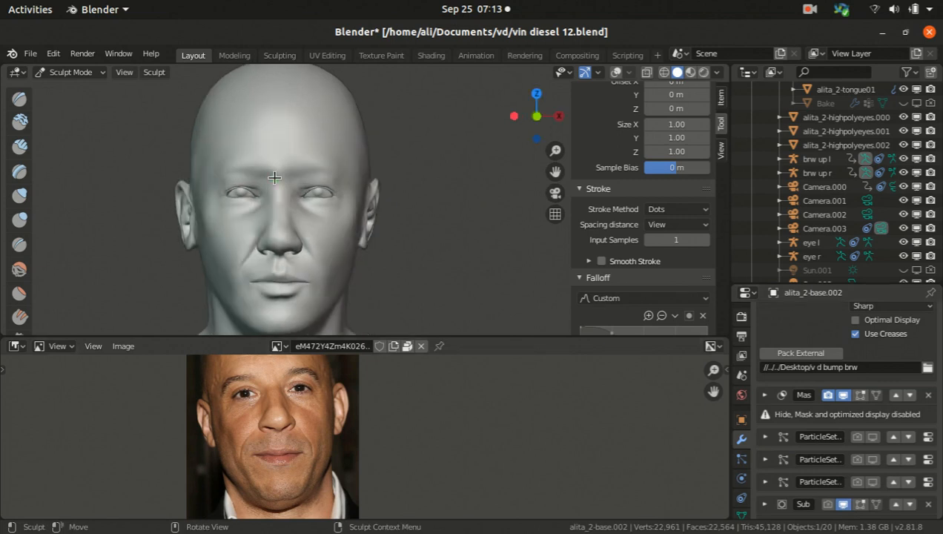
Switch the head from Sculpt Mode to Object Mode and show its mesh data properties with the shape keys.
click(74, 72)
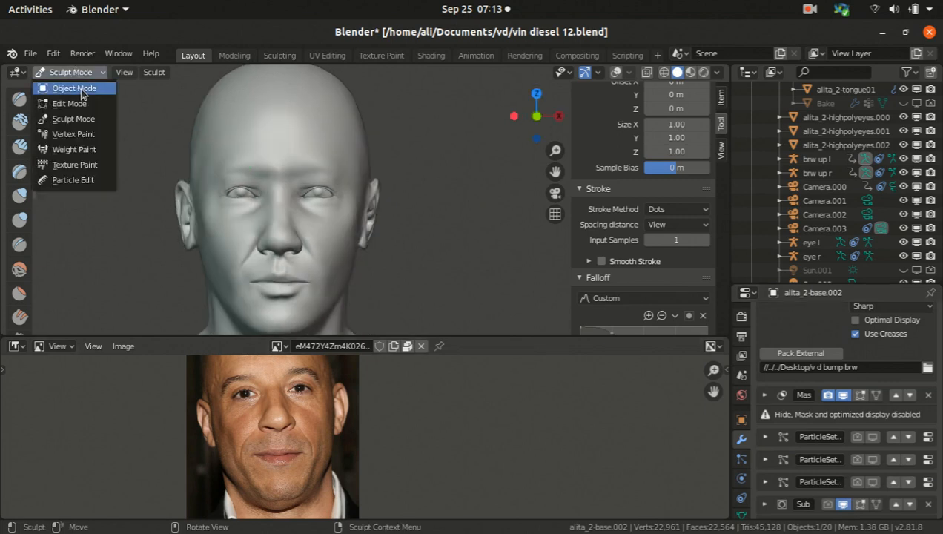
click(79, 90)
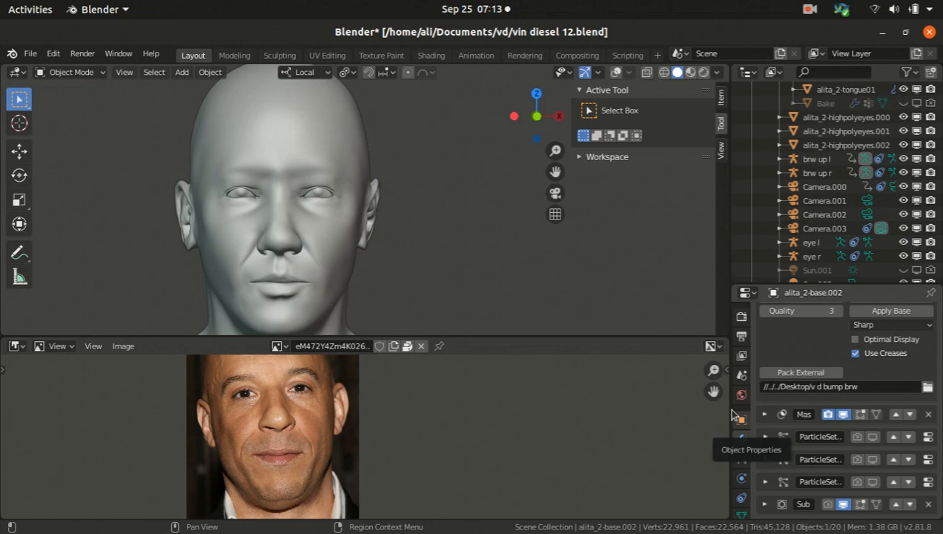
scroll(741, 437, up, 2)
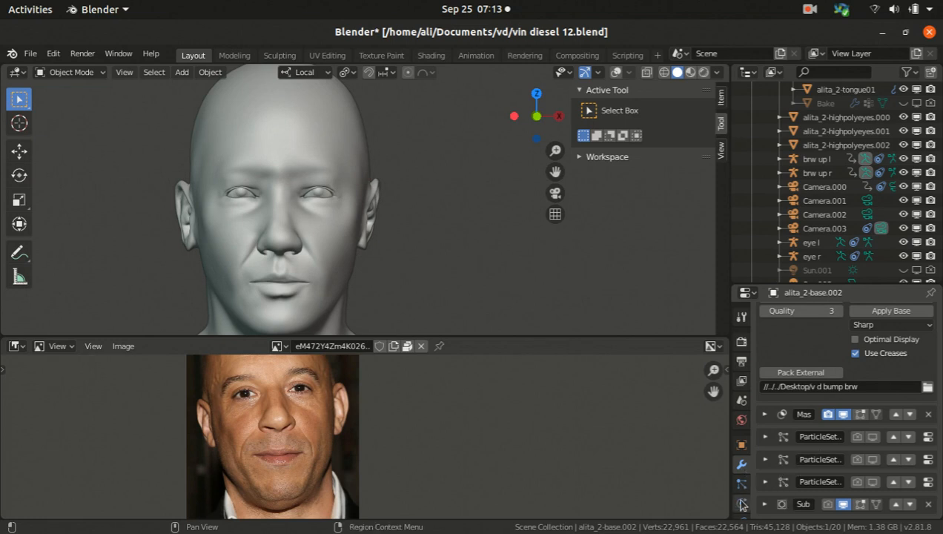
scroll(743, 472, down, 3)
click(740, 460)
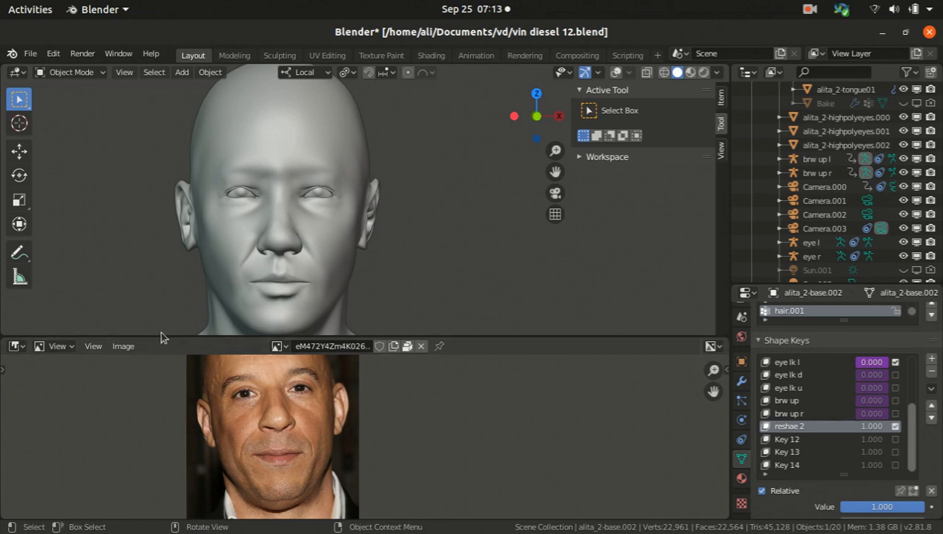
Enlarge the 3D viewport over the reference photo and inspect the sculpted head from several sides.
drag(167, 338, 222, 486)
scroll(384, 286, down, 1)
scroll(275, 307, up, 3)
middle_drag(252, 302, 396, 300)
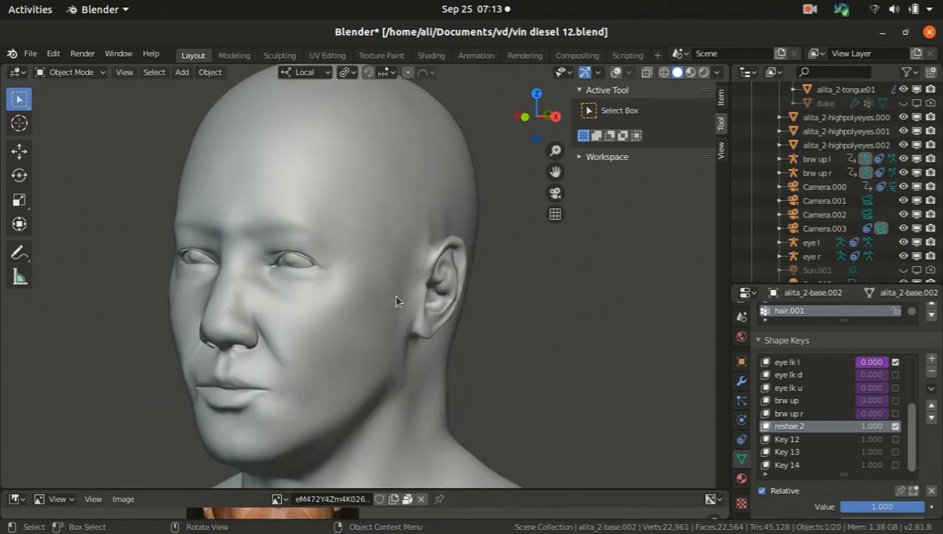
middle_drag(239, 306, 281, 333)
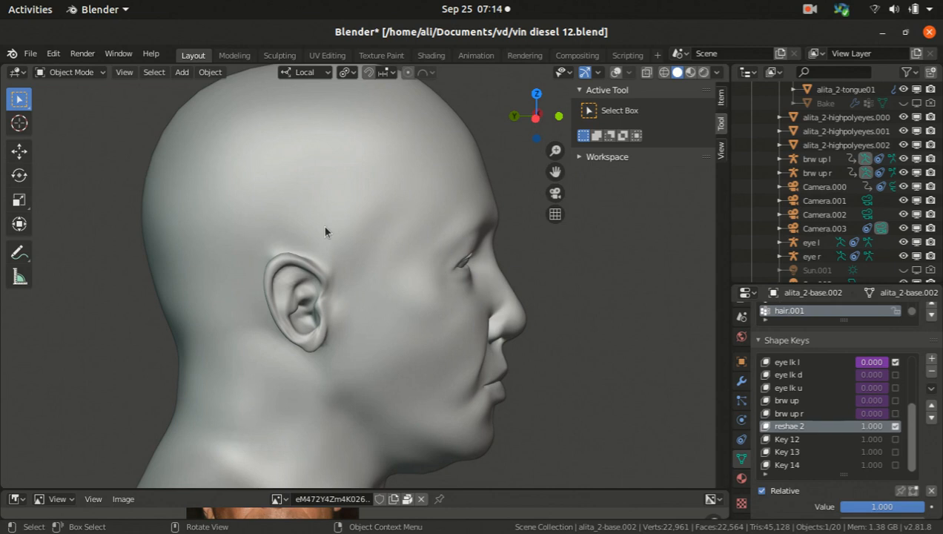
middle_drag(325, 231, 351, 126)
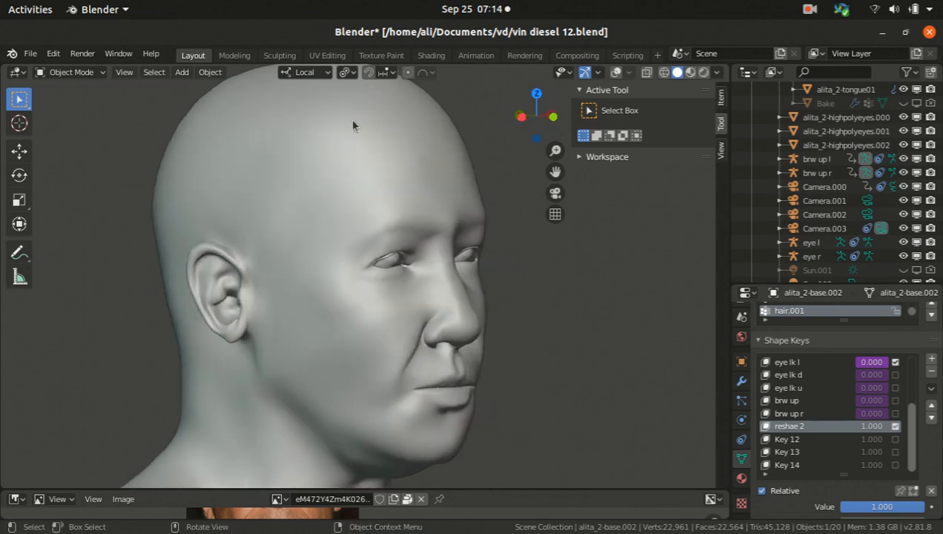
In the Texture Paint workspace, make the skin final image of Material.001 the active paint texture.
click(379, 56)
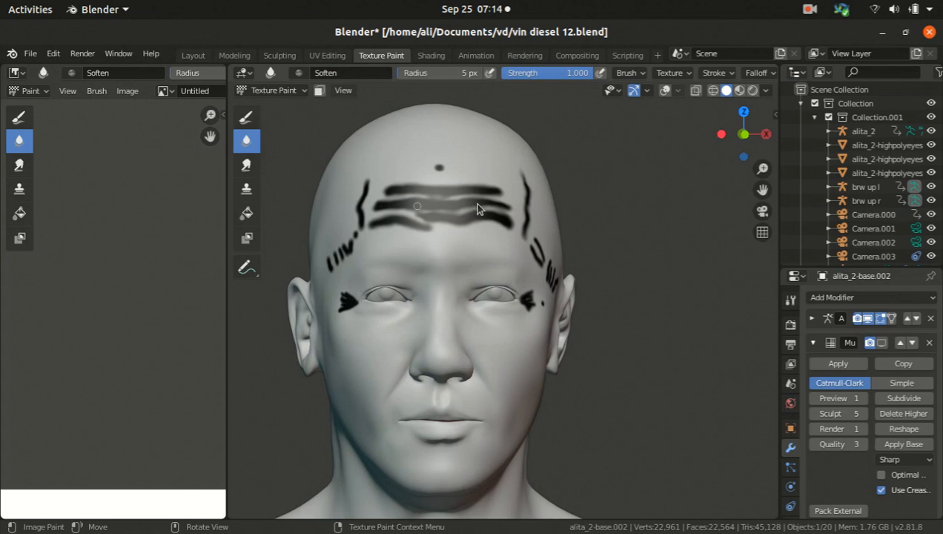
click(775, 114)
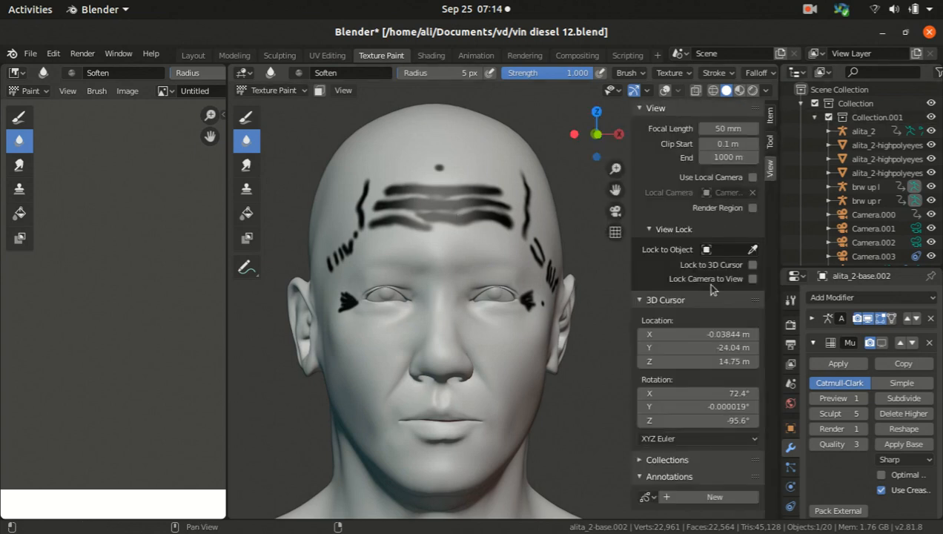
click(769, 117)
click(769, 145)
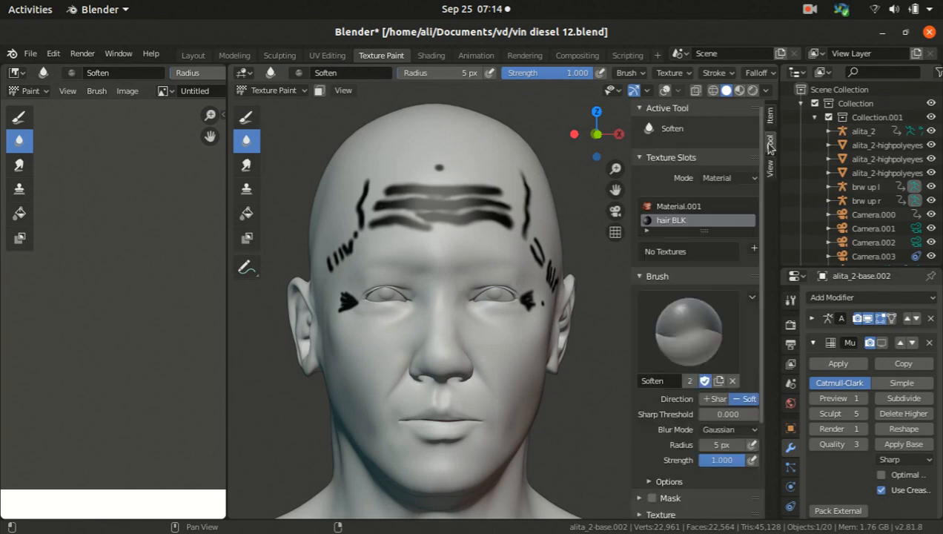
middle_drag(672, 211, 674, 154)
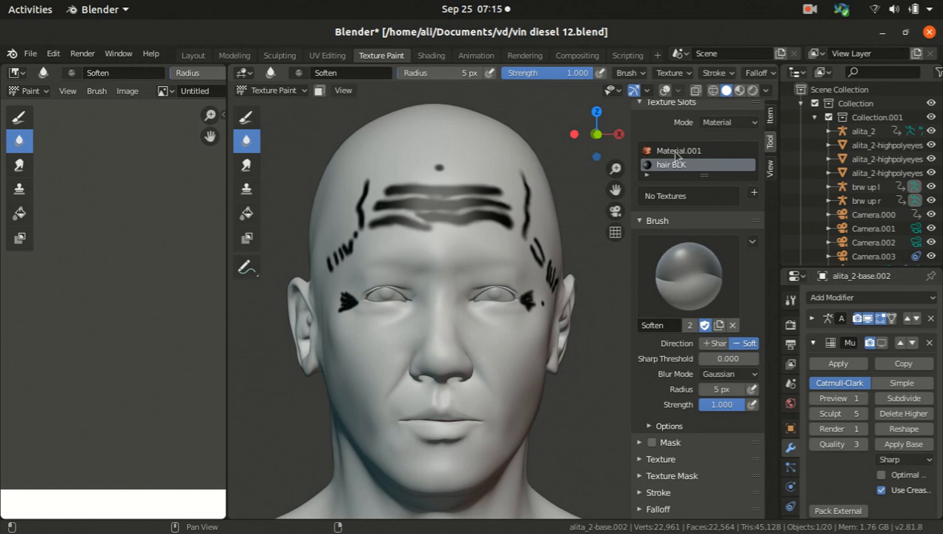
click(675, 151)
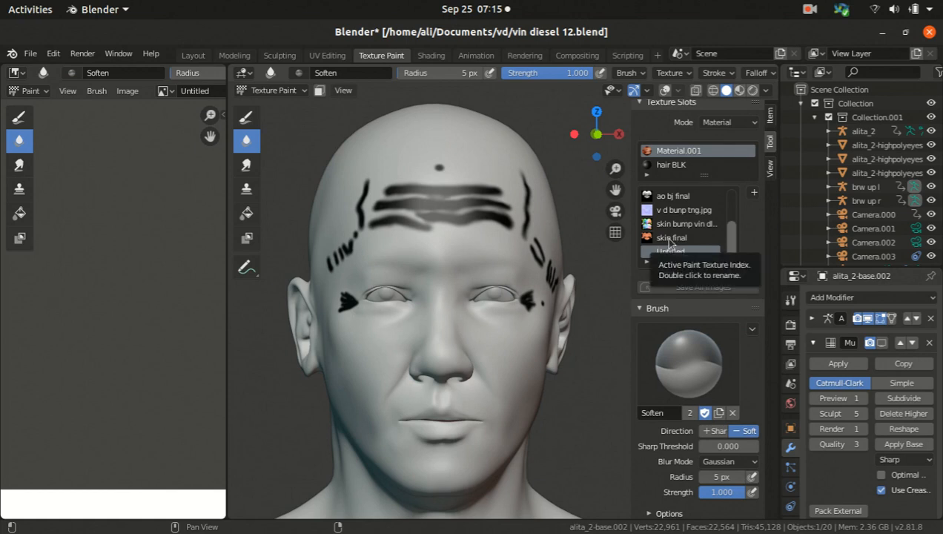
click(669, 241)
Examine the skin texture on the face from different angles, both close up and as a whole bust.
scroll(474, 257, down, 3)
mouse_move(461, 257)
middle_down()
mouse_move(378, 292)
mouse_move(383, 325)
mouse_move(423, 337)
middle_up()
scroll(373, 298, up, 3)
scroll(436, 351, down, 3)
scroll(584, 317, up, 3)
middle_drag(478, 348, 537, 290)
scroll(526, 288, up, 3)
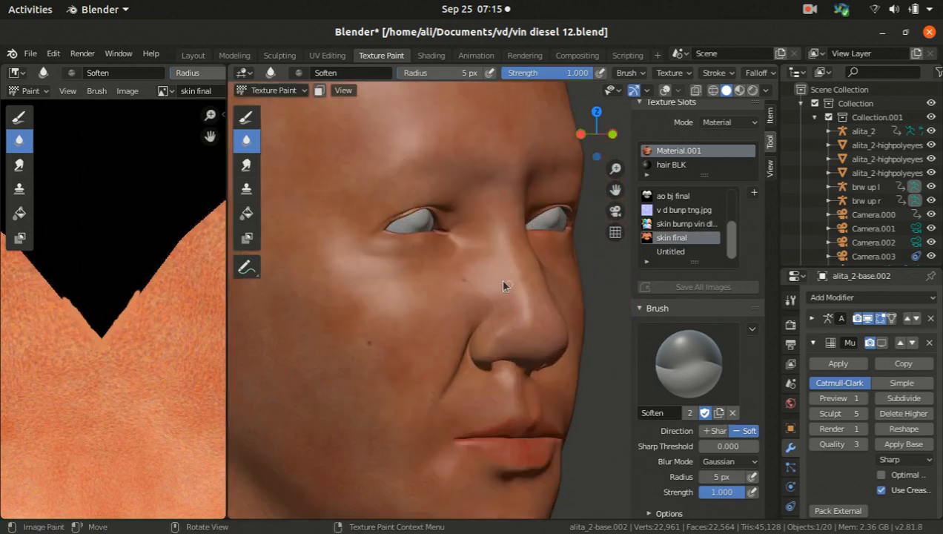
scroll(474, 298, down, 4)
middle_drag(463, 301, 495, 332)
scroll(528, 317, up, 2)
scroll(553, 310, down, 3)
scroll(497, 330, up, 3)
scroll(456, 342, down, 5)
mouse_move(448, 357)
middle_down()
mouse_move(521, 337)
mouse_move(495, 368)
mouse_move(353, 358)
mouse_move(472, 386)
mouse_move(330, 368)
mouse_move(435, 371)
middle_up()
scroll(514, 346, up, 3)
scroll(415, 371, down, 3)
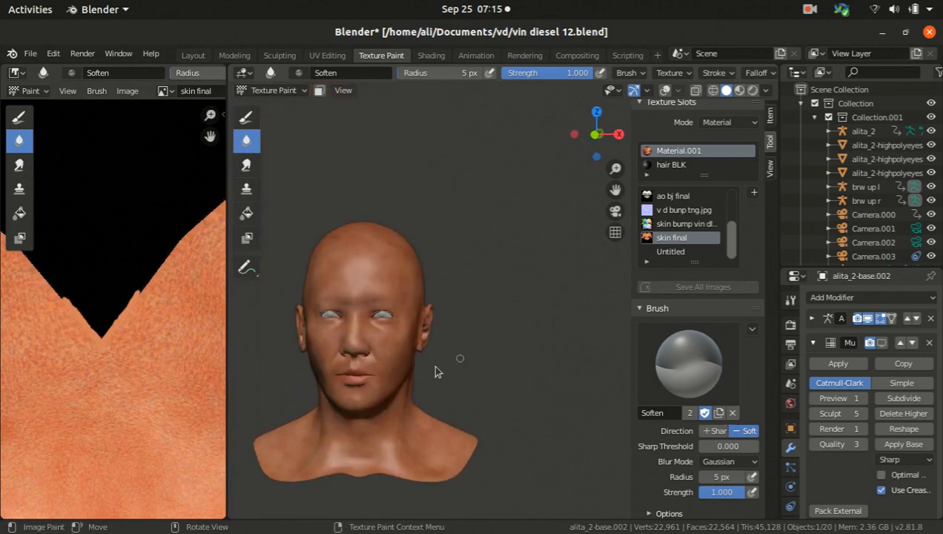
Set the viewport shading's lighting to MatCap with the glossy white and reddish sphere.
click(766, 89)
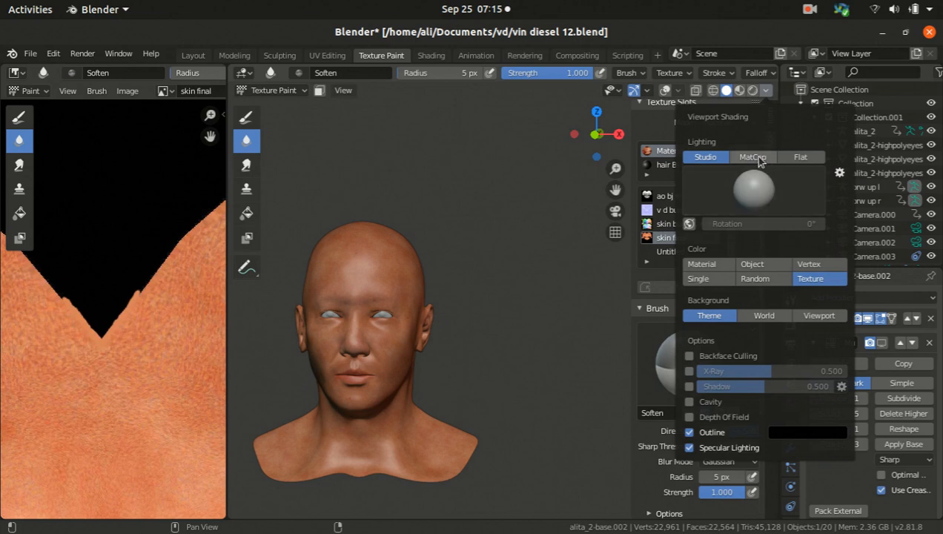
click(753, 157)
click(754, 191)
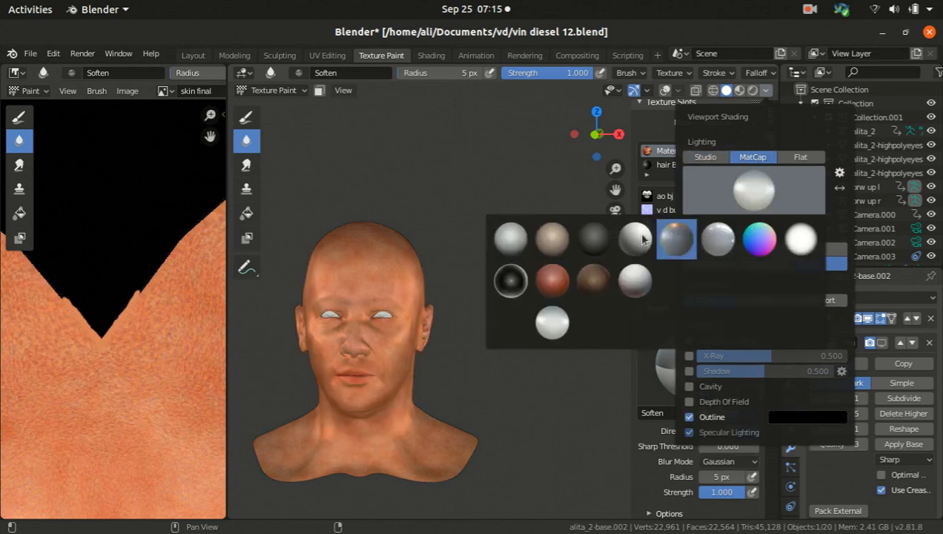
click(623, 286)
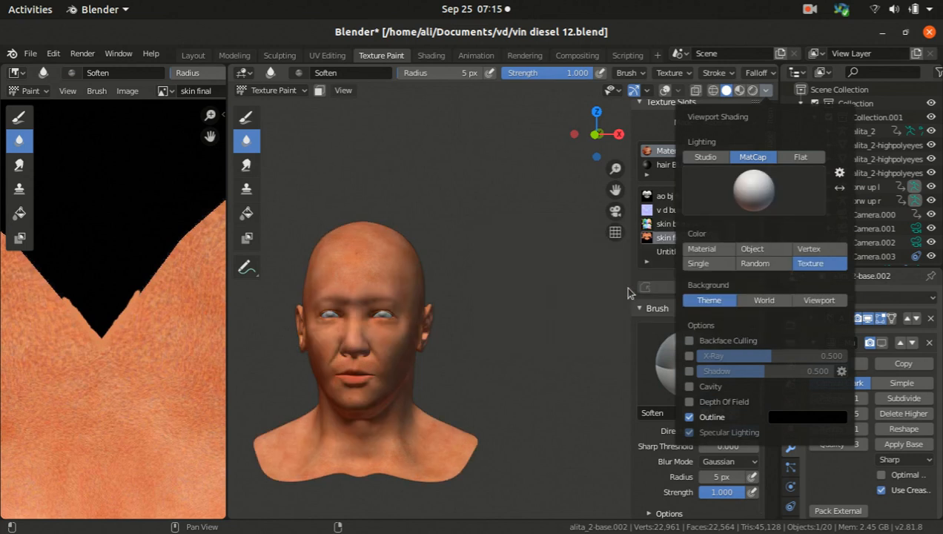
Compare the flat skin final image, including its scalp, eye and lip areas, with the texture on the side of the head.
mouse_move(401, 354)
middle_down()
mouse_move(391, 372)
mouse_move(485, 367)
mouse_move(522, 338)
mouse_move(431, 330)
mouse_move(459, 311)
mouse_move(416, 153)
mouse_move(441, 193)
mouse_move(436, 235)
mouse_move(464, 188)
middle_up()
scroll(389, 257, down, 2)
middle_drag(389, 257, 495, 262)
scroll(495, 263, up, 2)
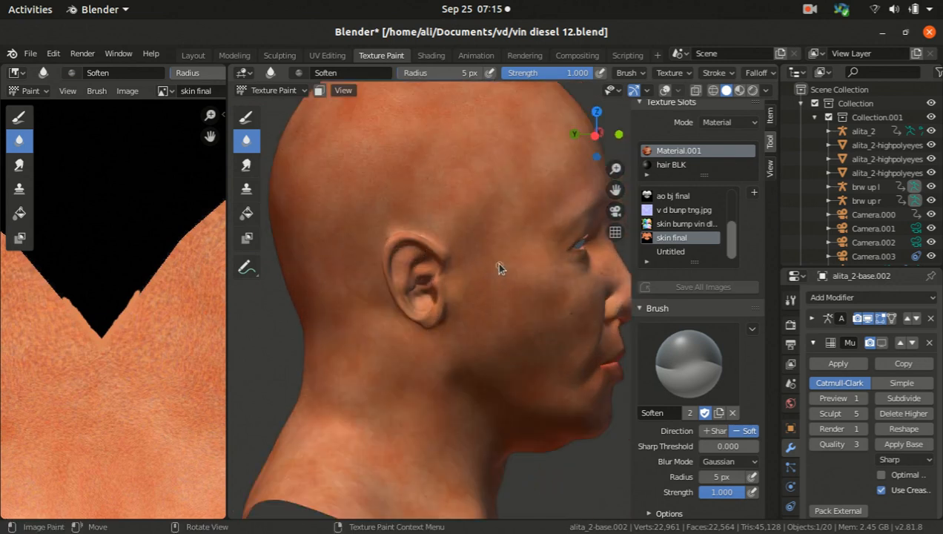
scroll(152, 317, down, 7)
scroll(163, 304, down, 3)
scroll(179, 229, up, 6)
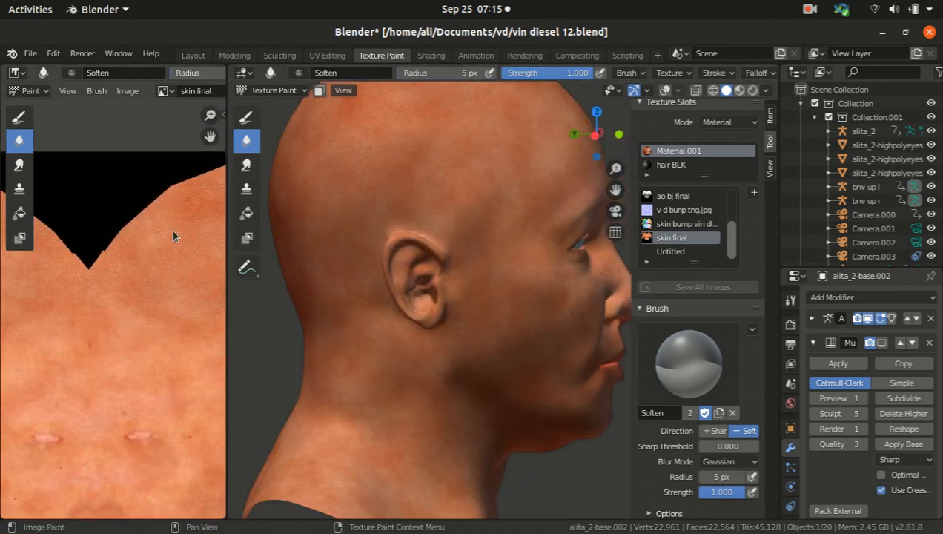
scroll(151, 244, up, 2)
scroll(163, 238, down, 3)
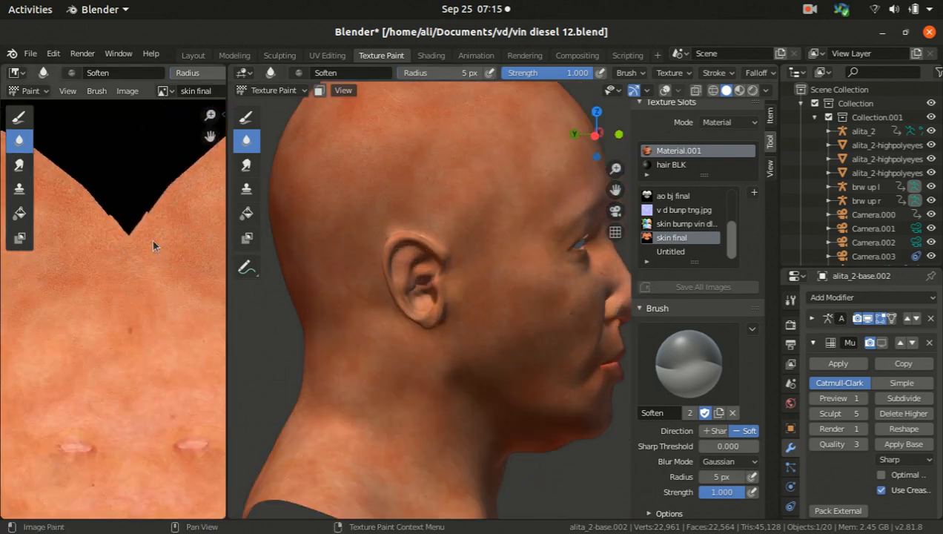
scroll(105, 218, up, 4)
scroll(107, 220, down, 8)
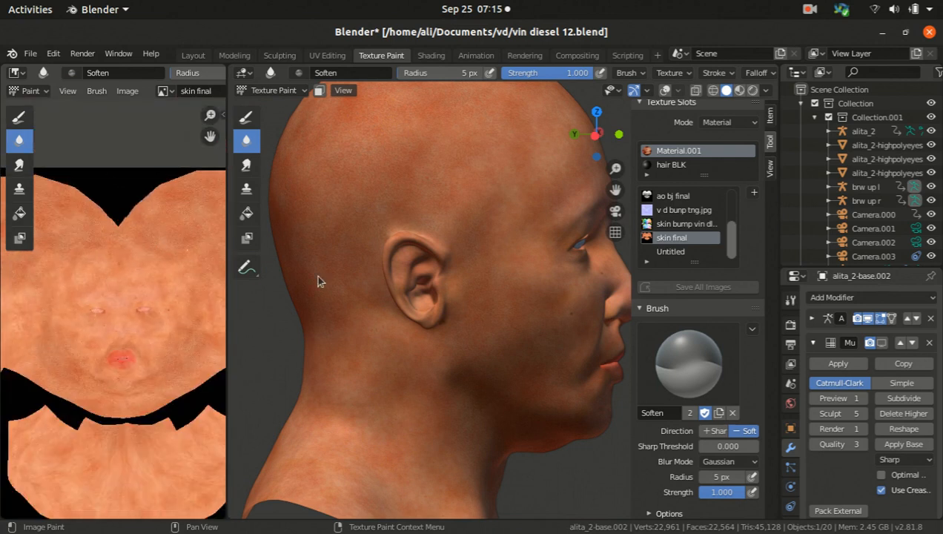
middle_drag(536, 266, 486, 266)
scroll(111, 246, up, 5)
scroll(138, 215, down, 3)
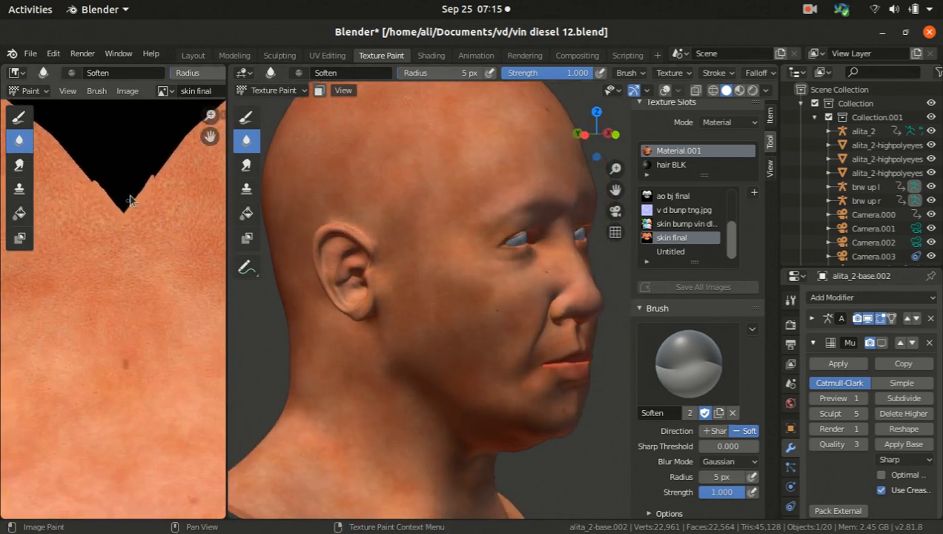
scroll(167, 401, up, 3)
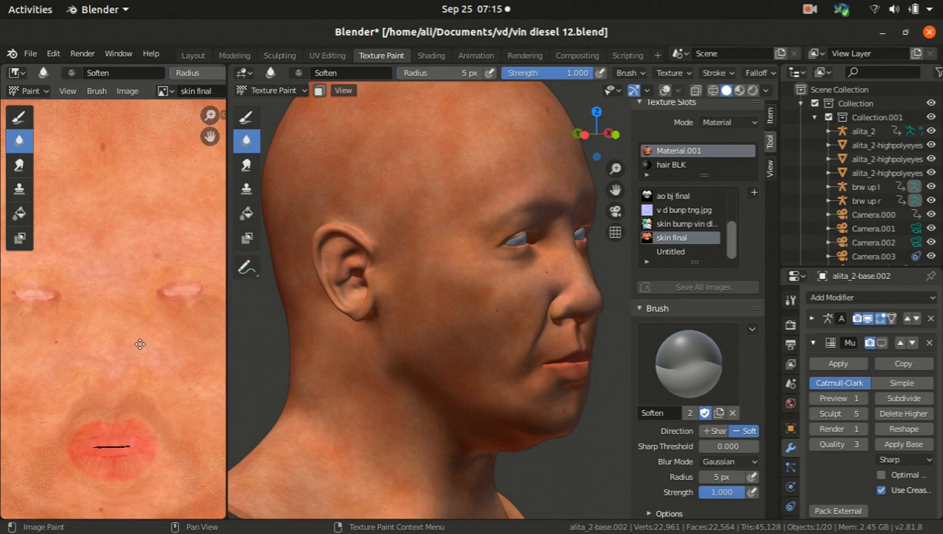
scroll(148, 341, down, 3)
middle_drag(176, 369, 162, 367)
scroll(504, 327, down, 2)
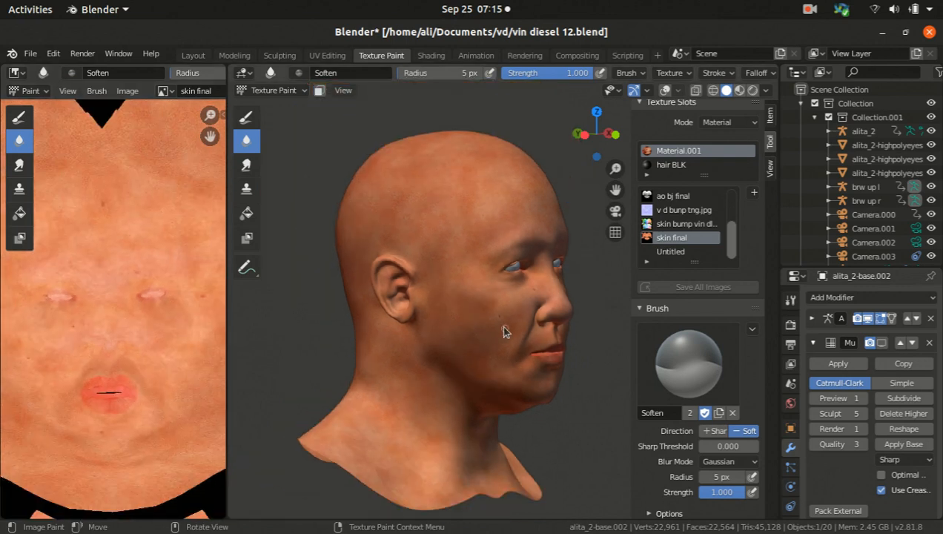
Examine the skin colouring on the forehead, the side of the face and the back of the scalp.
middle_drag(564, 349, 465, 346)
scroll(412, 396, up, 4)
scroll(412, 413, down, 4)
scroll(444, 336, up, 4)
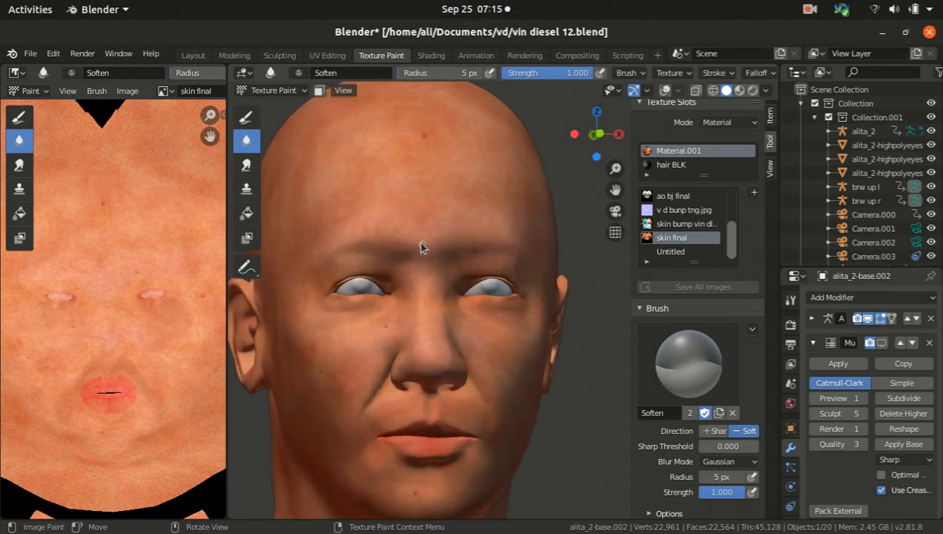
mouse_move(429, 244)
middle_down()
mouse_move(349, 246)
mouse_move(468, 259)
mouse_move(414, 266)
mouse_move(526, 269)
mouse_move(537, 260)
mouse_move(495, 278)
middle_up()
scroll(474, 259, up, 1)
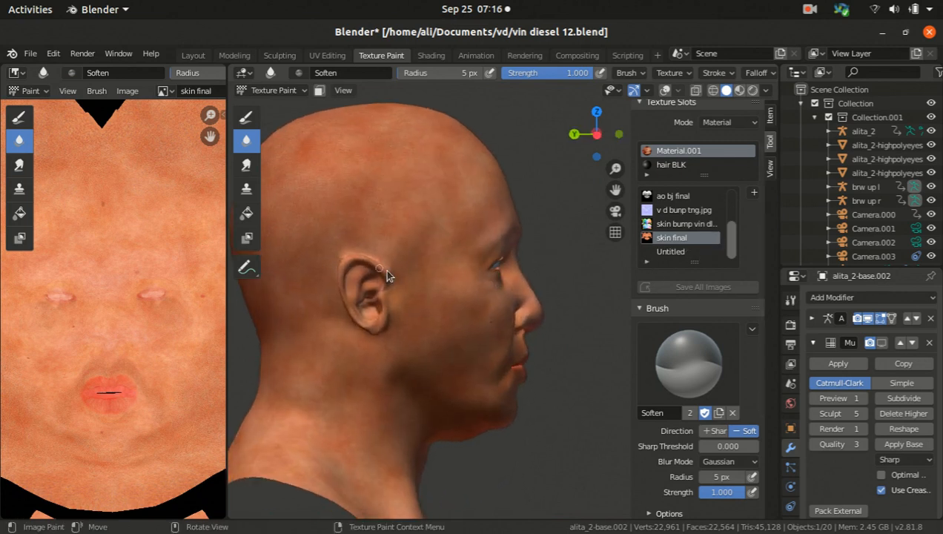
middle_drag(377, 272, 315, 267)
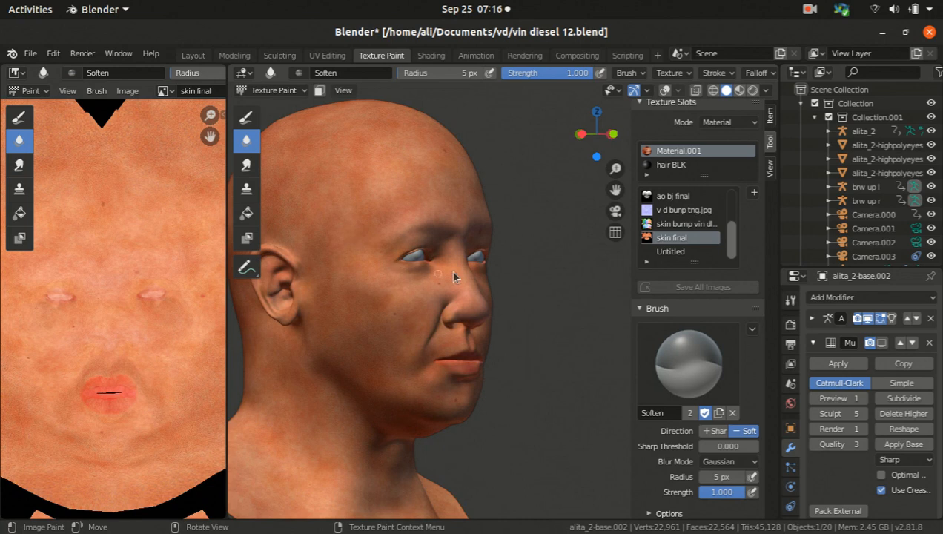
middle_drag(486, 316, 322, 245)
scroll(520, 292, down, 2)
scroll(432, 311, up, 3)
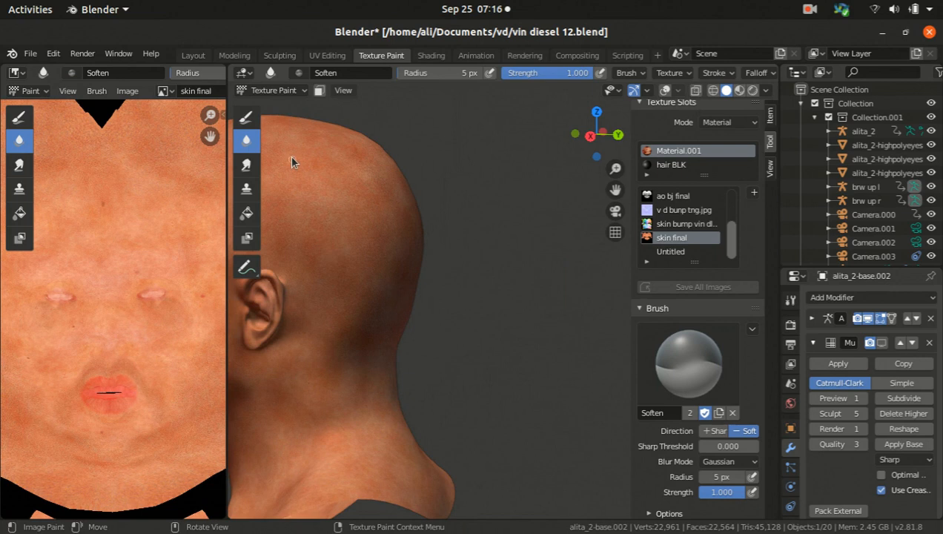
scroll(304, 184, up, 3)
scroll(401, 251, down, 2)
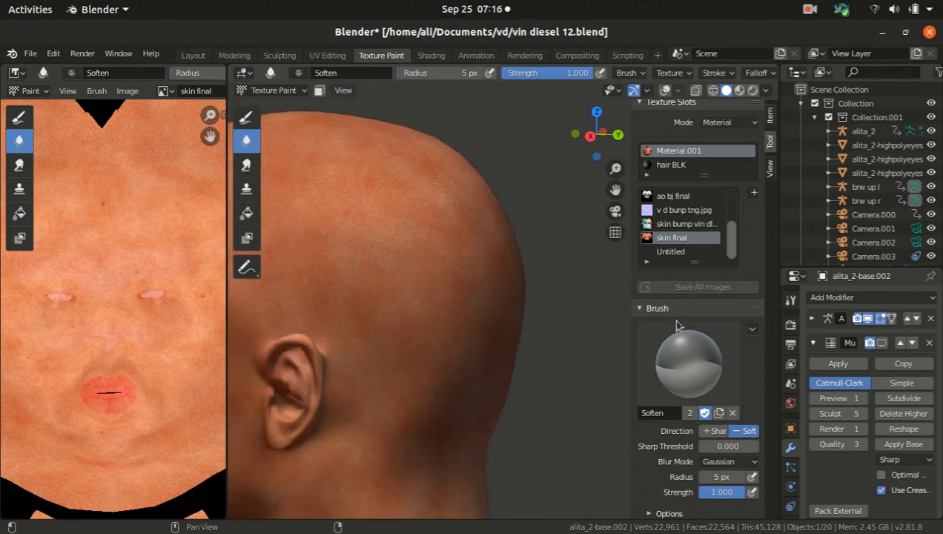
Assign the cloudy noise image named Texture as the Soften brush's texture mask.
scroll(643, 394, down, 5)
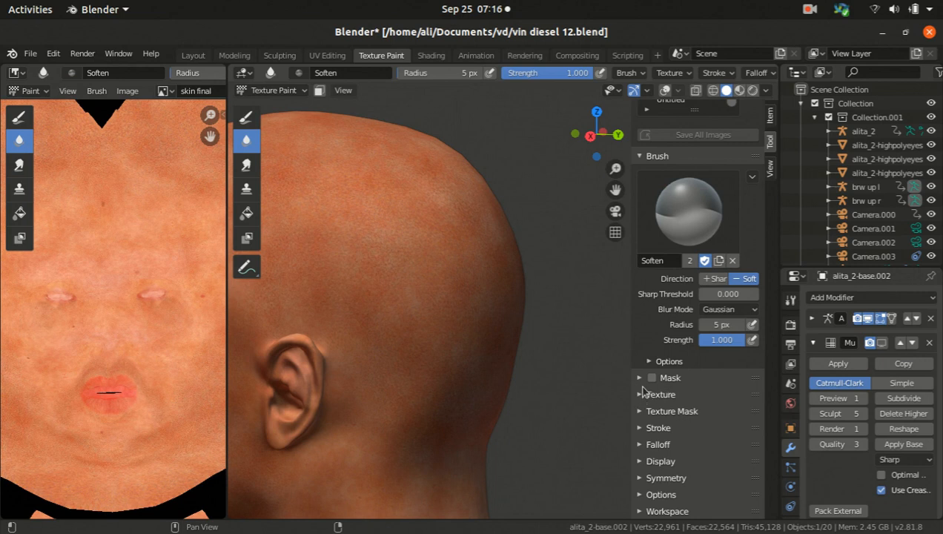
click(641, 395)
click(652, 411)
scroll(666, 386, down, 3)
click(678, 335)
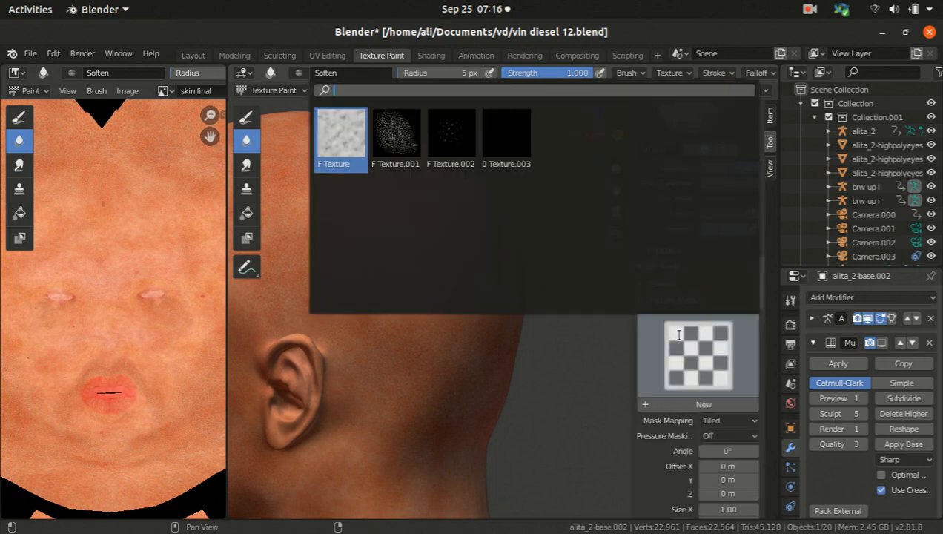
click(341, 137)
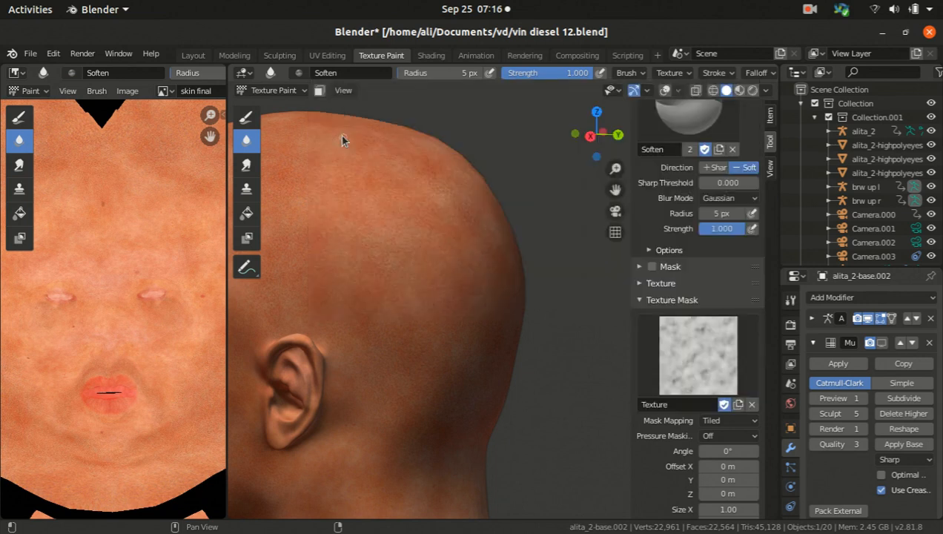
Set the Soften brush's radius to 125 px over the back of the scalp.
scroll(353, 210, up, 3)
right_click(356, 206)
mouse_move(311, 204)
mouse_down()
mouse_move(390, 204)
mouse_move(335, 202)
mouse_up()
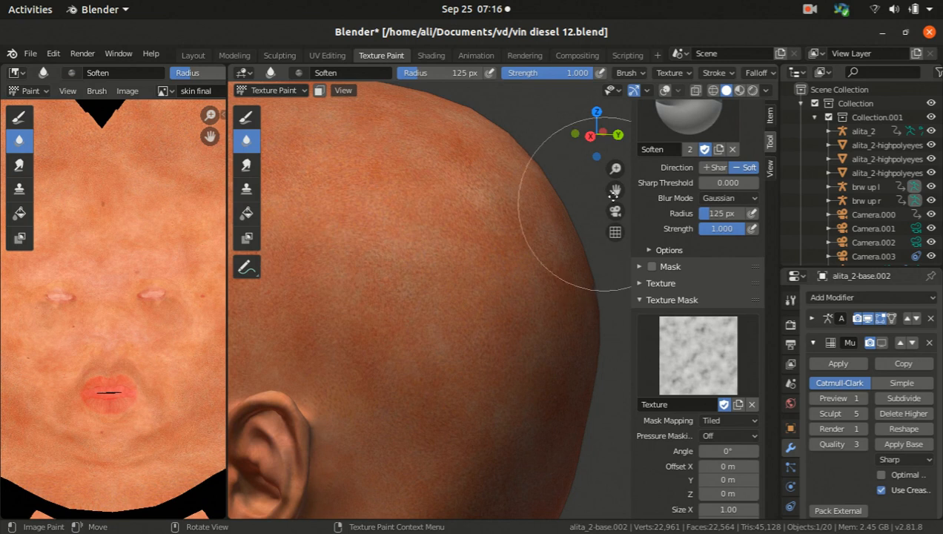
Switch to the TexDraw brush, test a black dab on the side of the scalp and undo it.
click(247, 119)
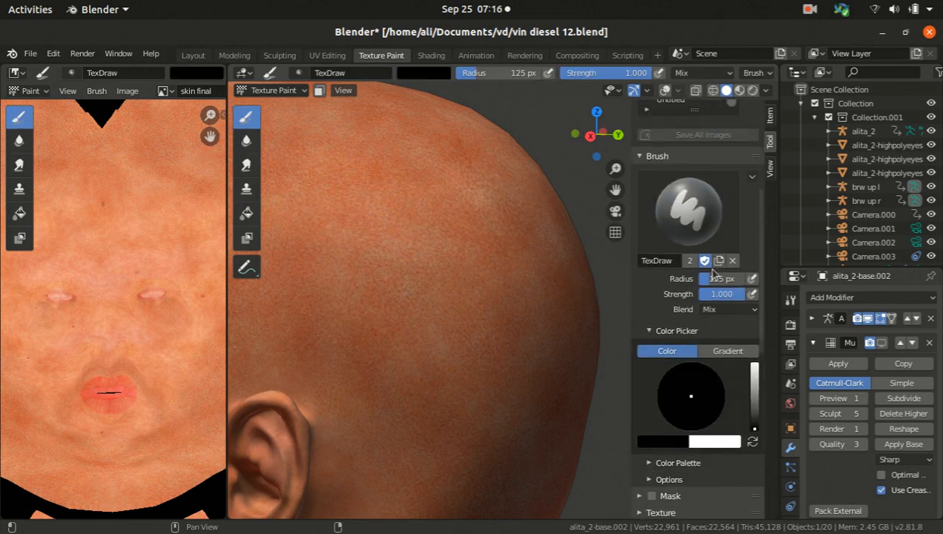
click(395, 252)
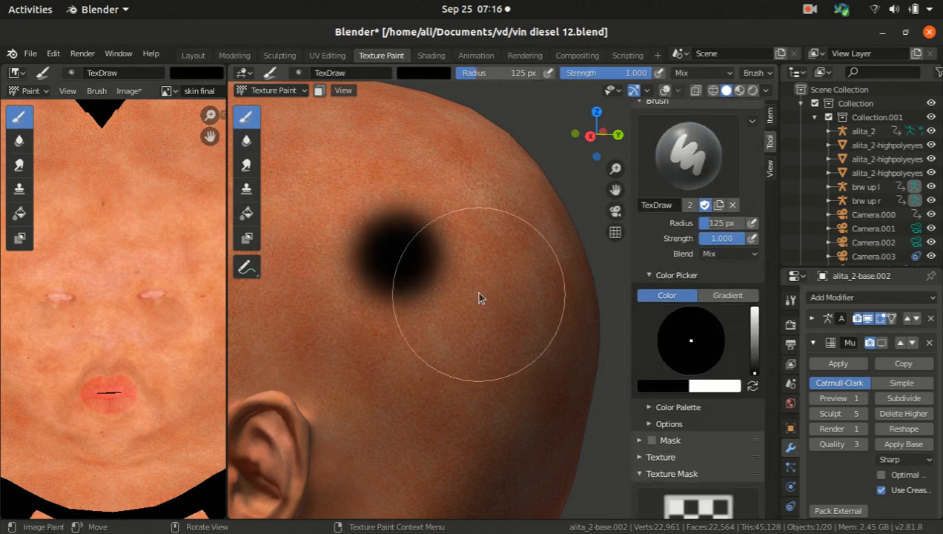
key(ctrl+z)
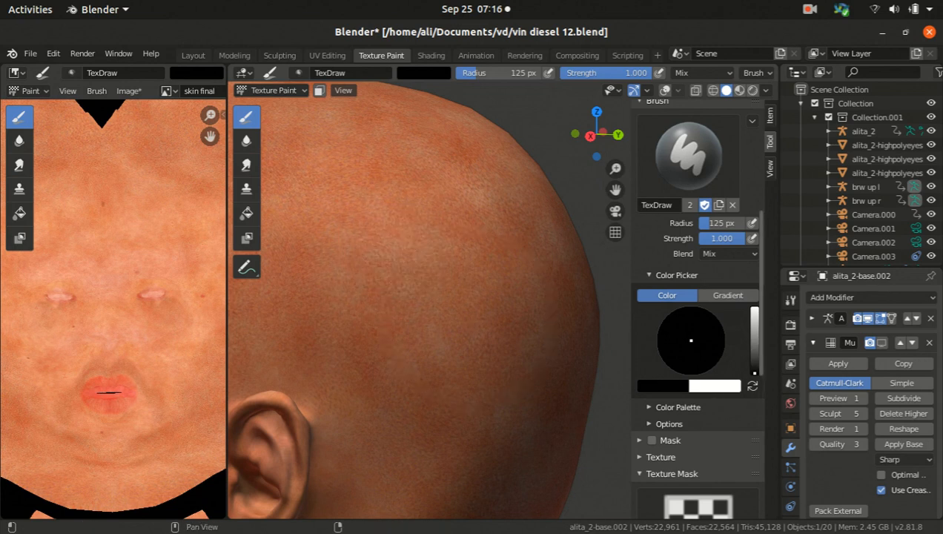
Set the TexDraw brush's colour to white, with a test dab on the scalp that is undone.
drag(754, 353, 754, 307)
click(404, 236)
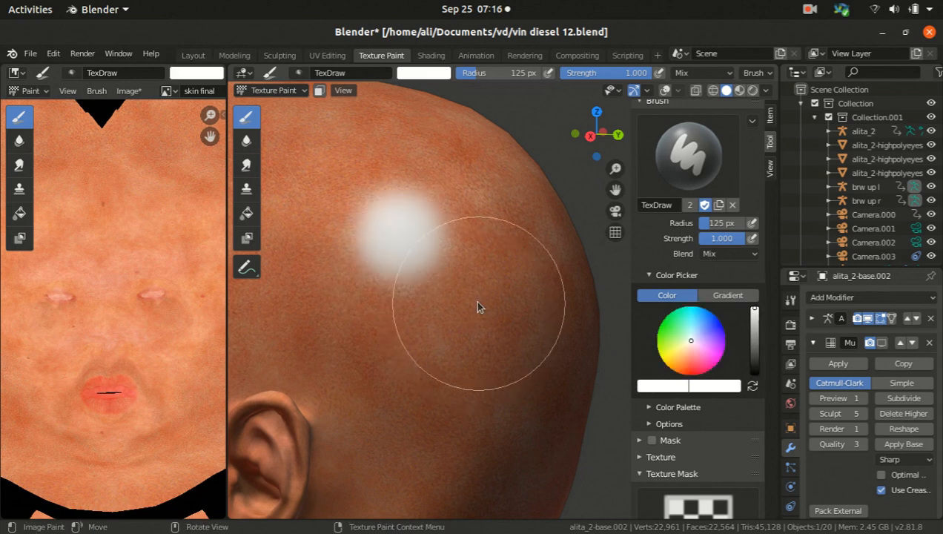
key(ctrl+z)
Assign the cloudy noise image named Texture as TexDraw's texture mask and undo the white test dabs made on the scalp.
scroll(689, 447, down, 1)
scroll(689, 447, down, 3)
click(686, 393)
click(353, 207)
click(337, 206)
mouse_move(467, 295)
middle_down()
mouse_move(497, 344)
mouse_move(367, 363)
mouse_move(465, 273)
middle_up()
scroll(469, 272, up, 2)
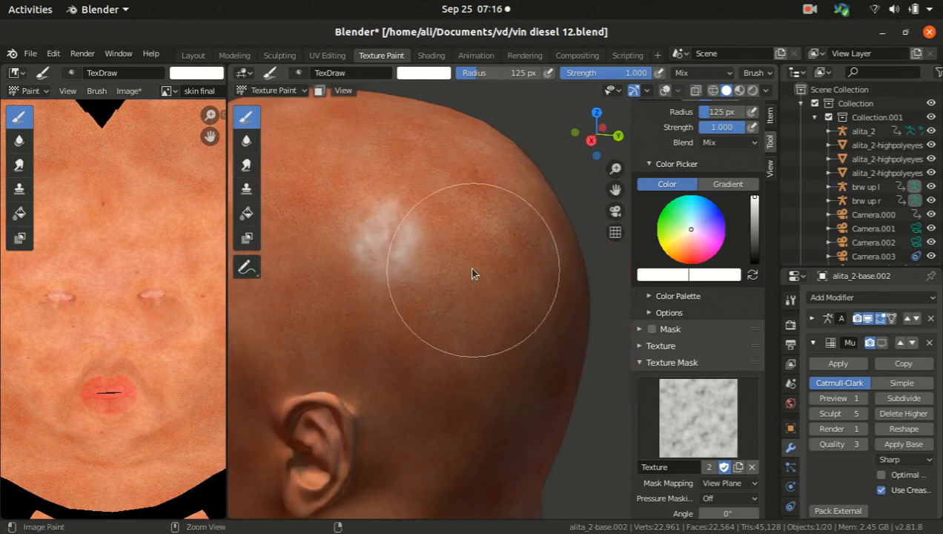
key(ctrl+z)
Expand the brush's symmetry settings to check which mirror axis is used.
scroll(670, 404, down, 8)
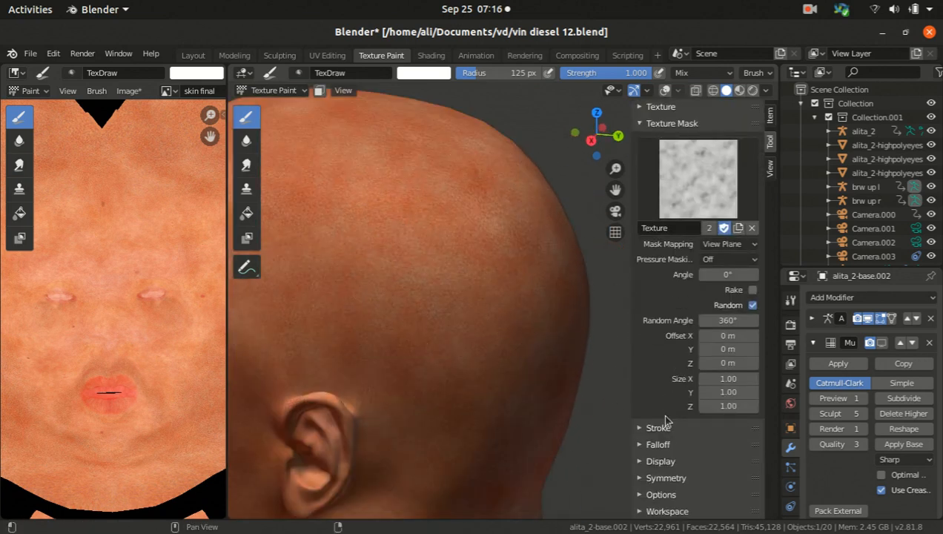
click(665, 477)
scroll(719, 502, down, 2)
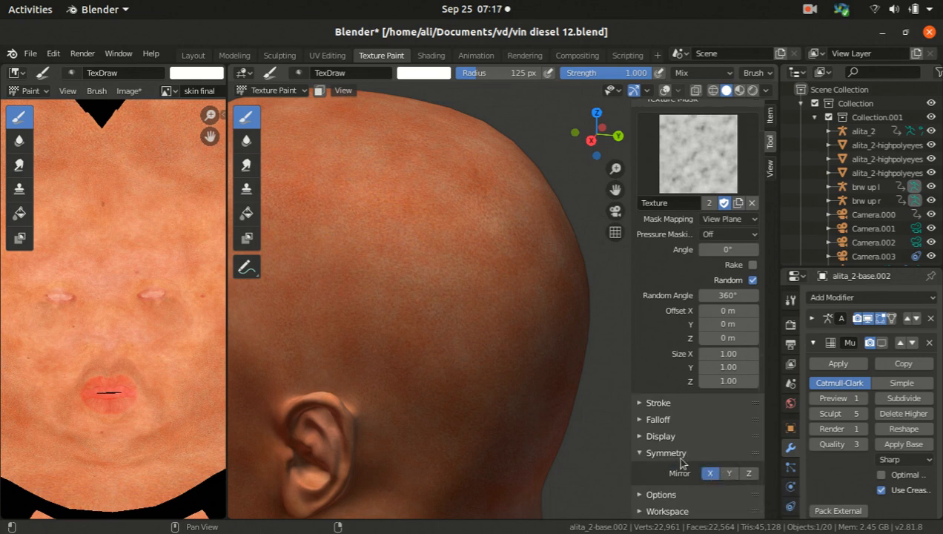
Try painting a mottled white patch over the upper back of the scalp, and undo all of its strokes.
mouse_move(499, 307)
middle_down()
mouse_move(503, 296)
mouse_move(383, 218)
mouse_move(454, 226)
mouse_move(377, 296)
middle_up()
scroll(442, 269, up, 6)
click(435, 235)
mouse_move(435, 237)
mouse_down()
mouse_move(417, 213)
mouse_move(477, 248)
mouse_move(488, 185)
mouse_move(376, 170)
mouse_move(360, 302)
mouse_move(537, 287)
mouse_move(507, 103)
mouse_move(386, 143)
mouse_up()
scroll(409, 269, down, 5)
scroll(459, 181, up, 2)
scroll(372, 187, up, 3)
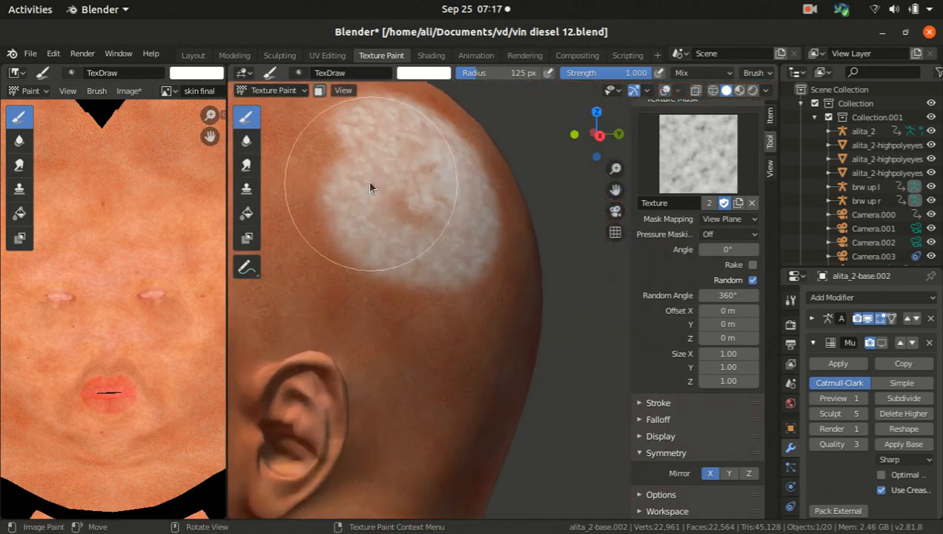
key(ctrl+z)
key(ctrl+z)
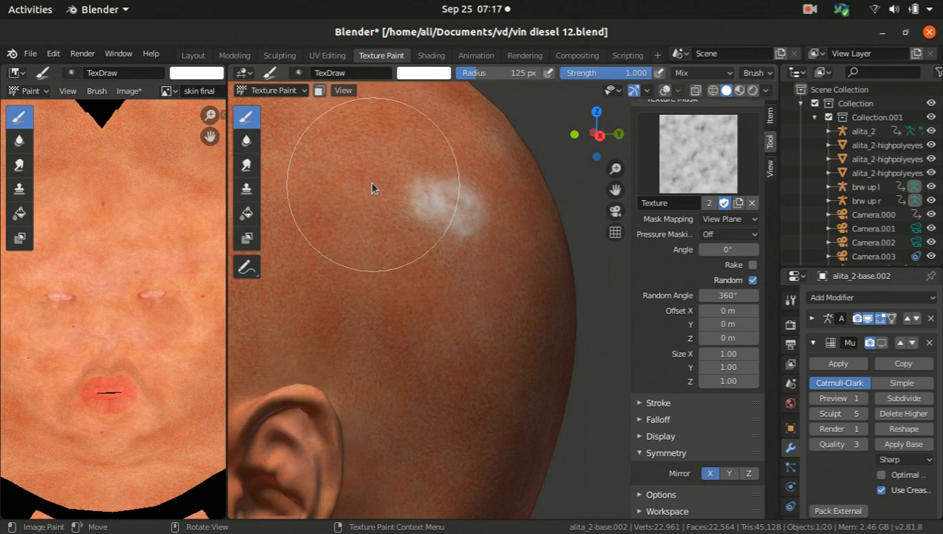
key(ctrl+z)
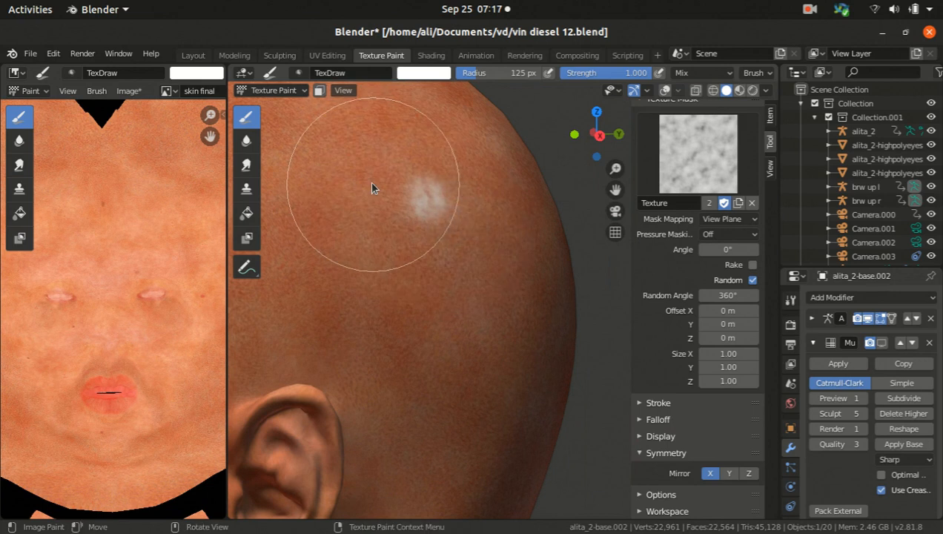
key(ctrl+z)
Examine the head from the side and browse the file's image list for another skin texture.
mouse_move(431, 225)
middle_down()
mouse_move(379, 269)
mouse_move(449, 279)
mouse_move(274, 330)
mouse_move(356, 288)
mouse_move(399, 309)
mouse_move(411, 244)
mouse_move(345, 208)
mouse_move(471, 338)
mouse_move(377, 238)
mouse_move(374, 265)
mouse_move(412, 276)
middle_up()
scroll(345, 178, up, 4)
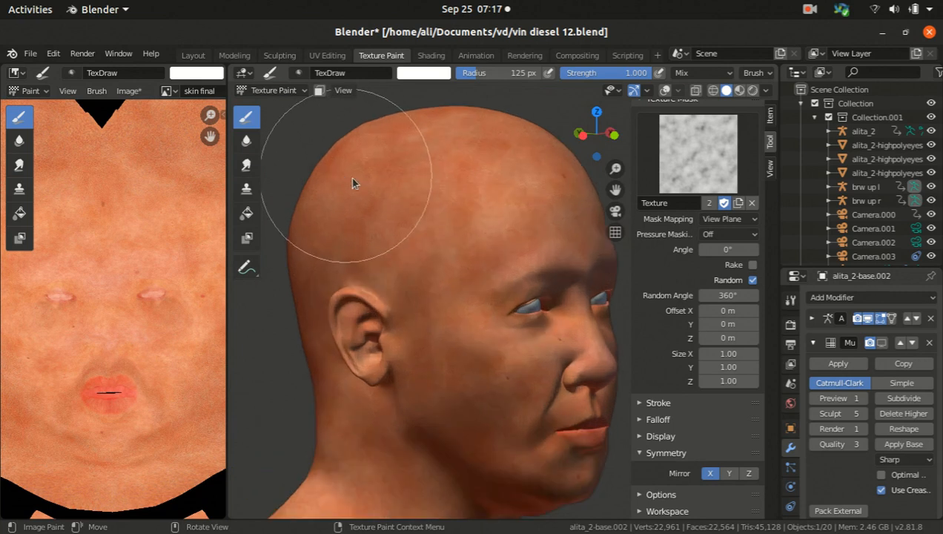
mouse_move(374, 212)
middle_down()
mouse_move(343, 248)
mouse_move(311, 202)
mouse_move(417, 296)
mouse_move(320, 318)
mouse_move(421, 315)
mouse_move(423, 308)
middle_up()
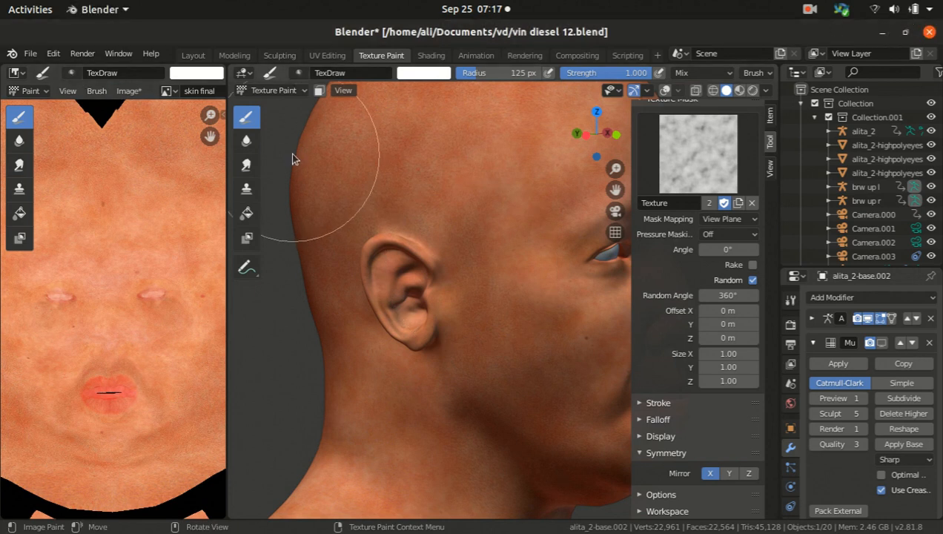
scroll(94, 92, down, 3)
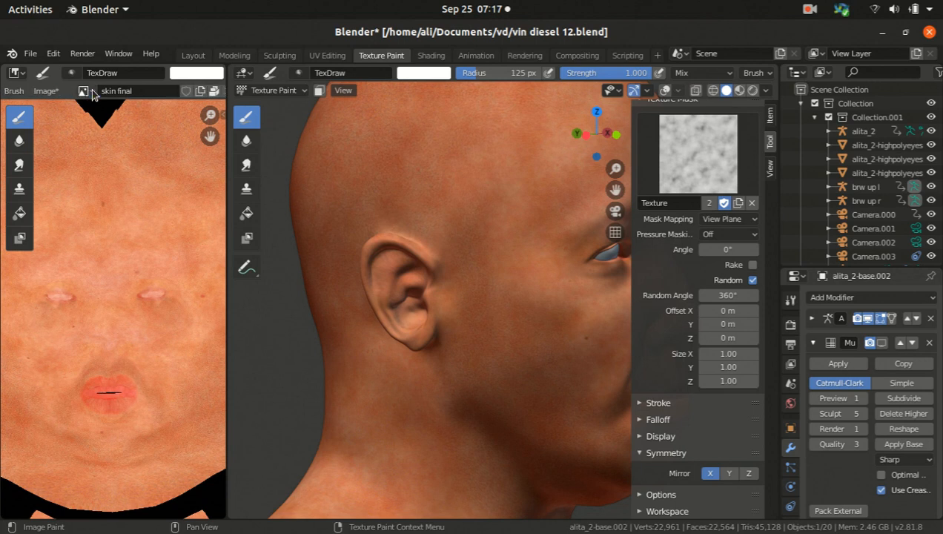
click(86, 92)
scroll(111, 207, down, 5)
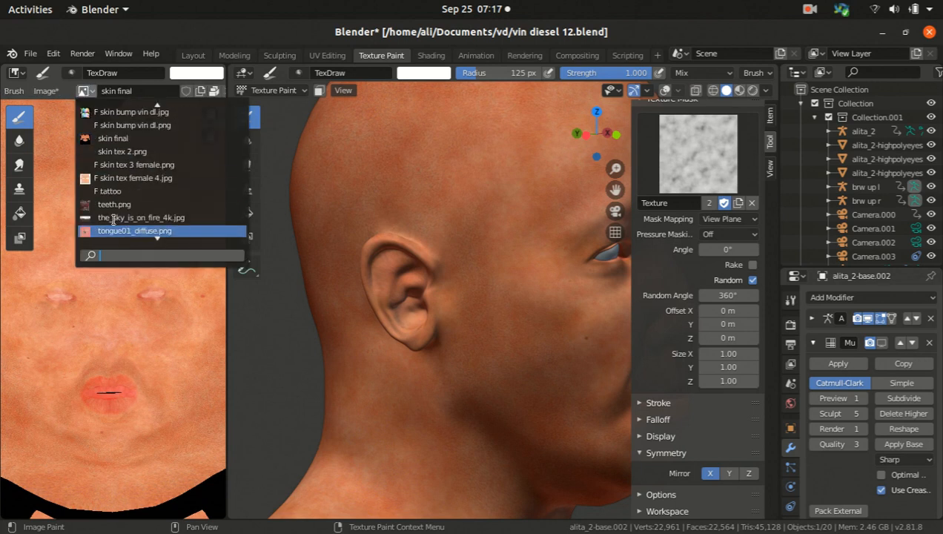
scroll(115, 219, down, 3)
scroll(117, 218, up, 10)
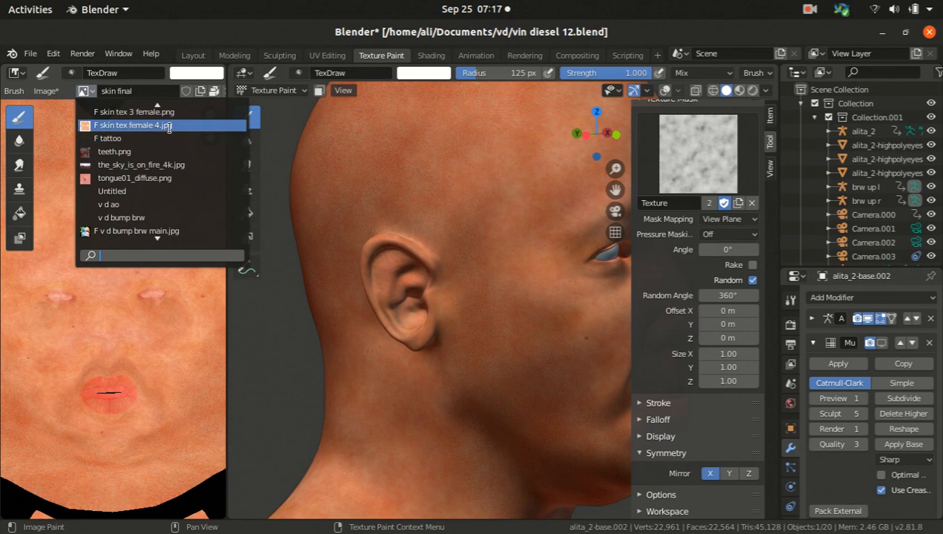
Go to the Layout workspace, enlarge its lower area and change that area to the Shader Editor.
click(194, 56)
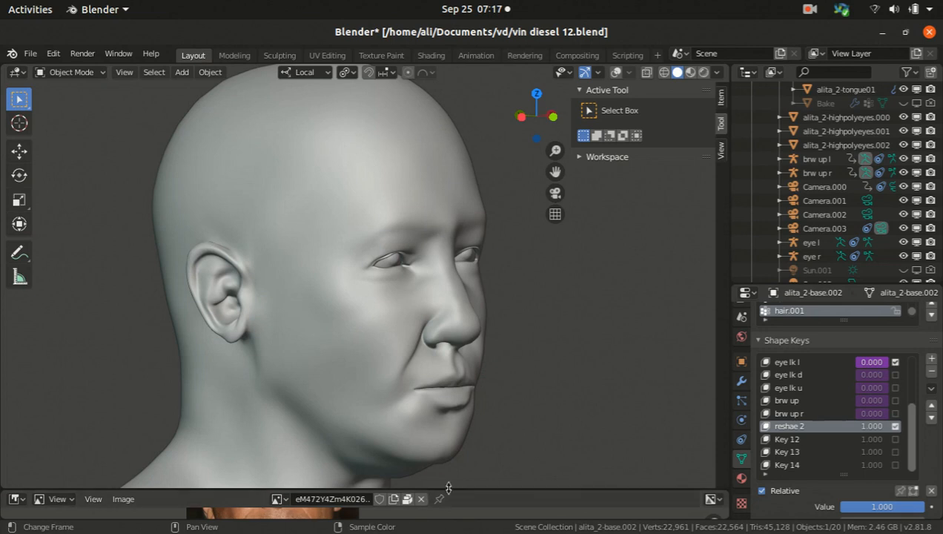
drag(448, 489, 444, 283)
click(17, 290)
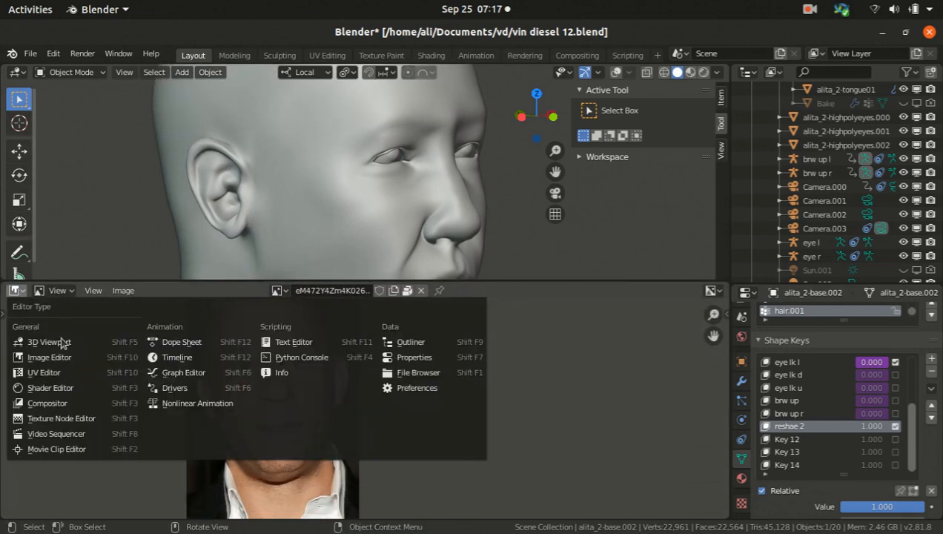
click(74, 387)
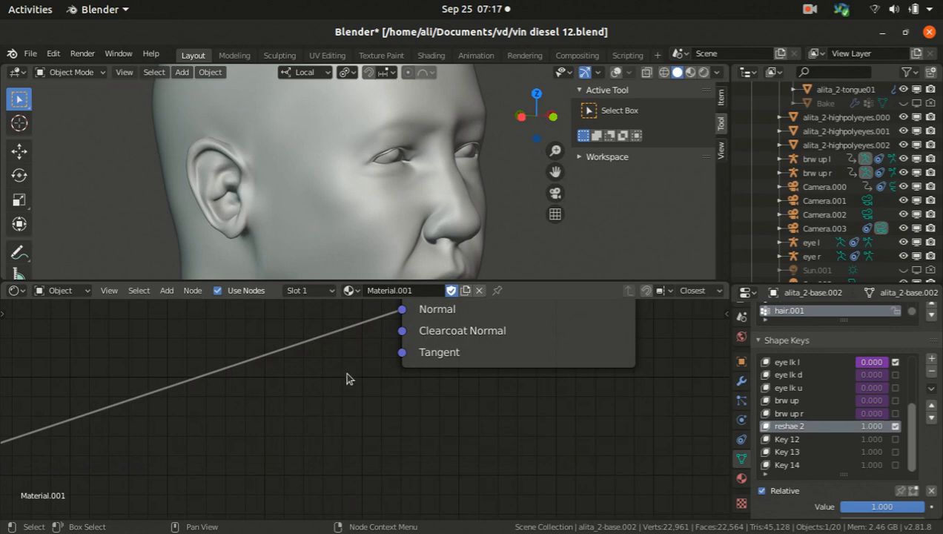
Duplicate the vin d ao.jpg image texture node in Material.001 and place the copy beside the original.
scroll(294, 401, down, 10)
scroll(205, 384, up, 6)
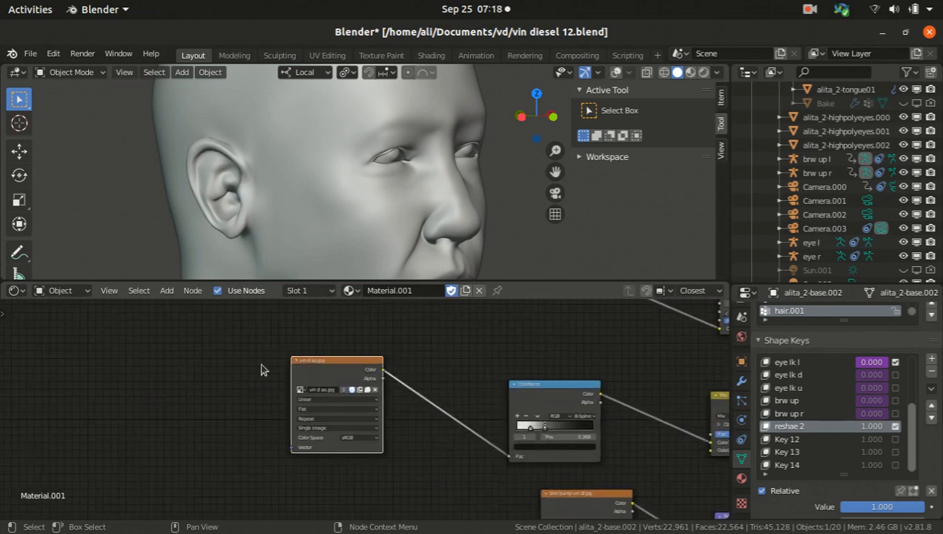
scroll(314, 378, up, 2)
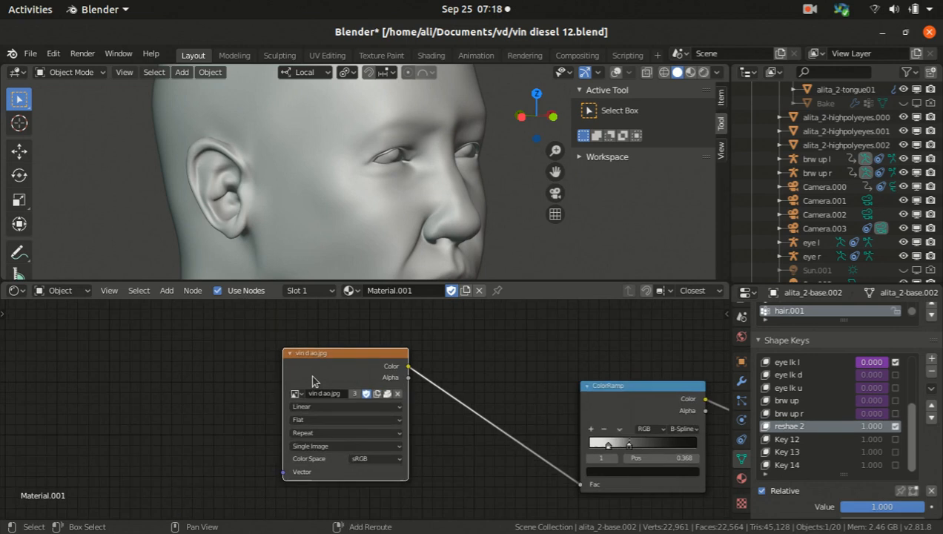
shift+click(313, 377)
key(shift+d)
click(108, 376)
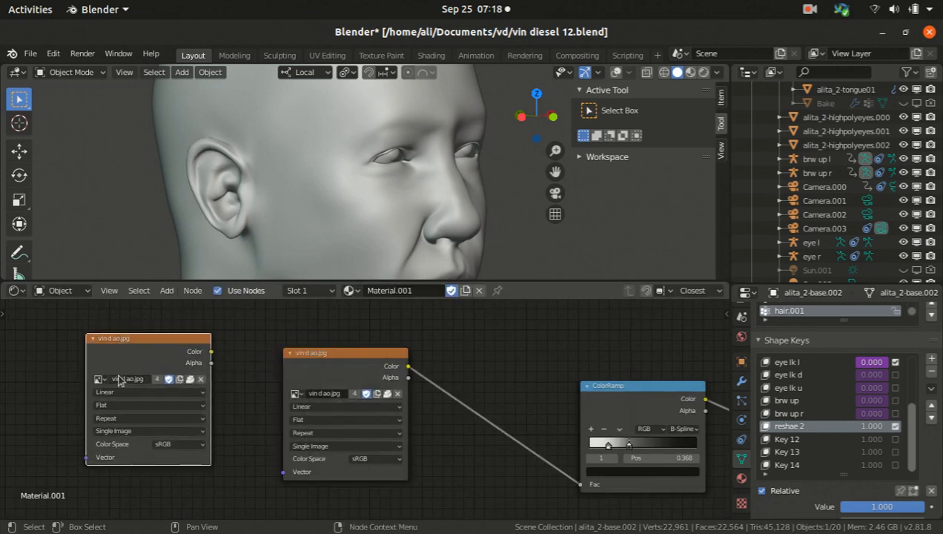
Assign the skin tex female 4.jpg image to the duplicated texture node.
scroll(104, 393, up, 1)
middle_drag(134, 392, 236, 400)
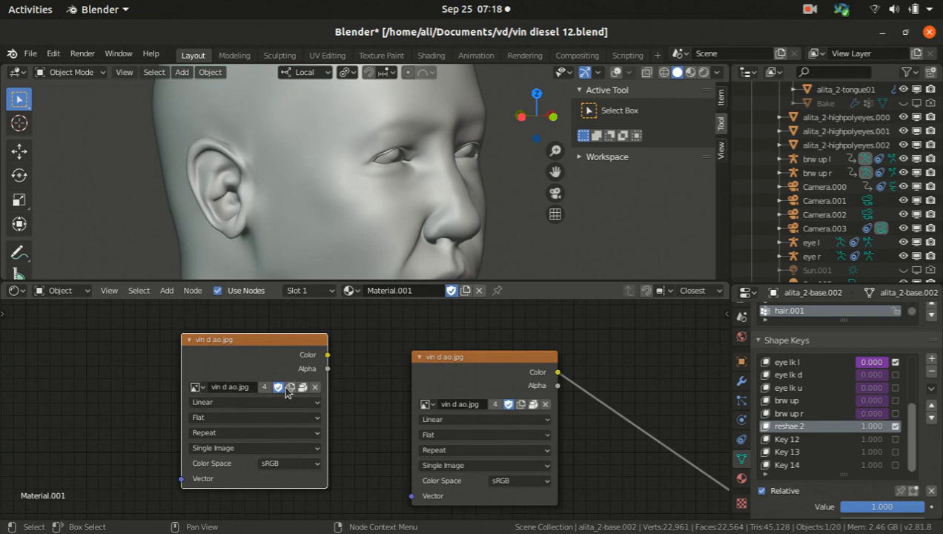
scroll(185, 389, up, 3)
click(199, 387)
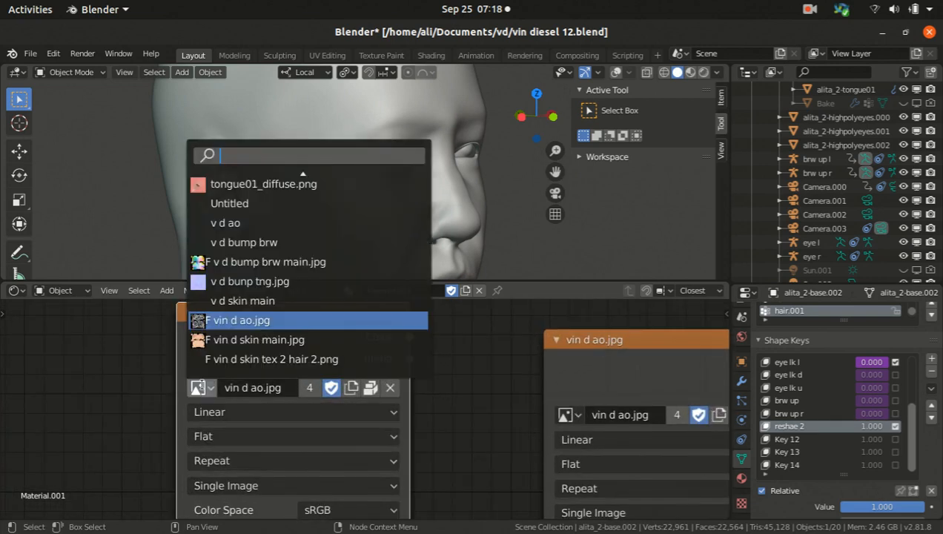
key(Down)
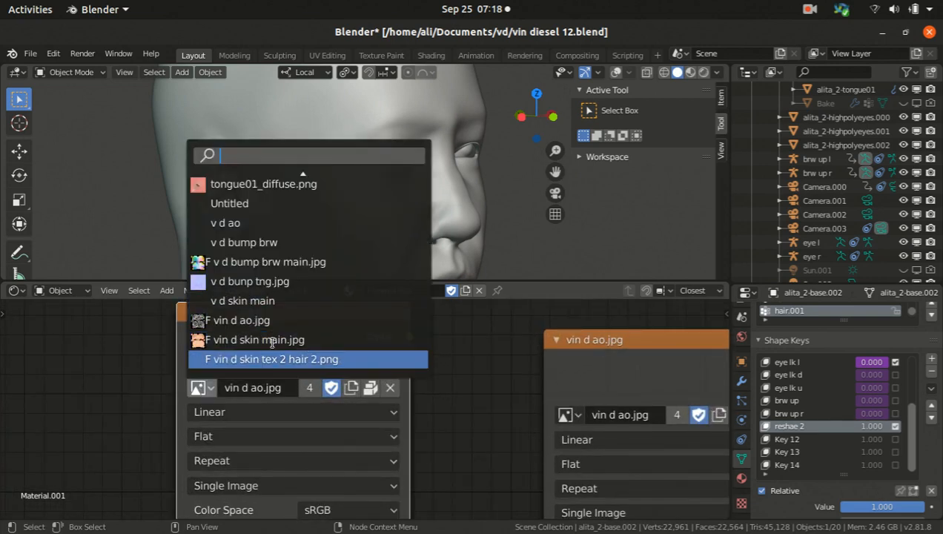
scroll(278, 231, up, 13)
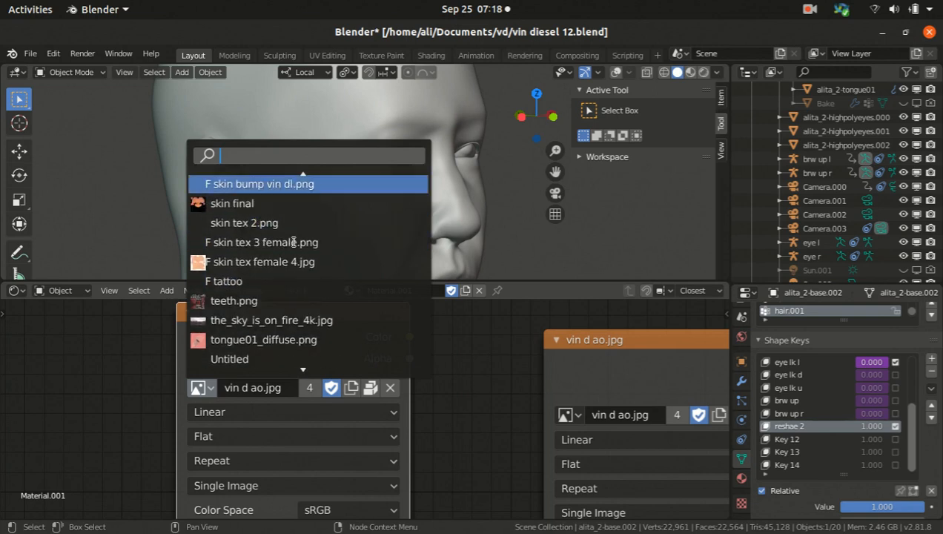
click(295, 262)
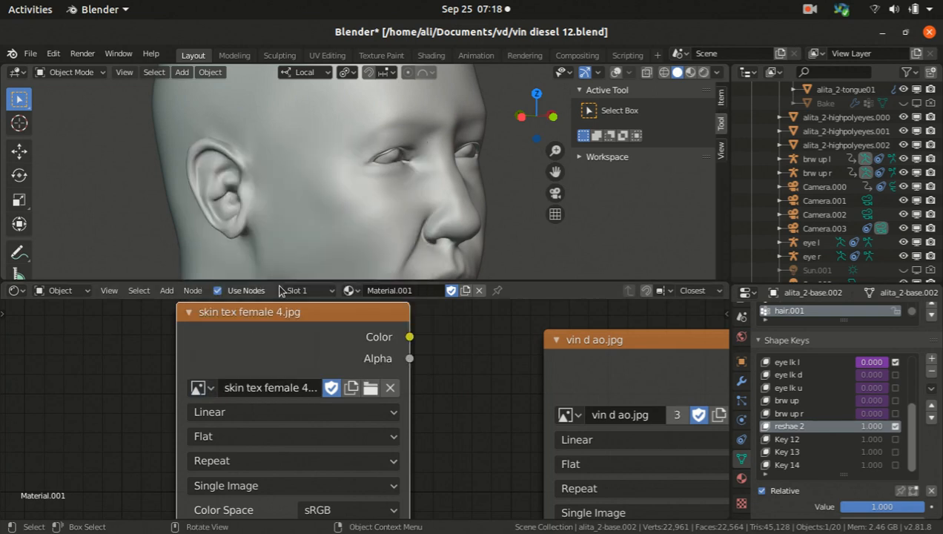
Return to the Texture Paint workspace and inspect the head with skin tex female 4.jpg as the active image.
click(381, 56)
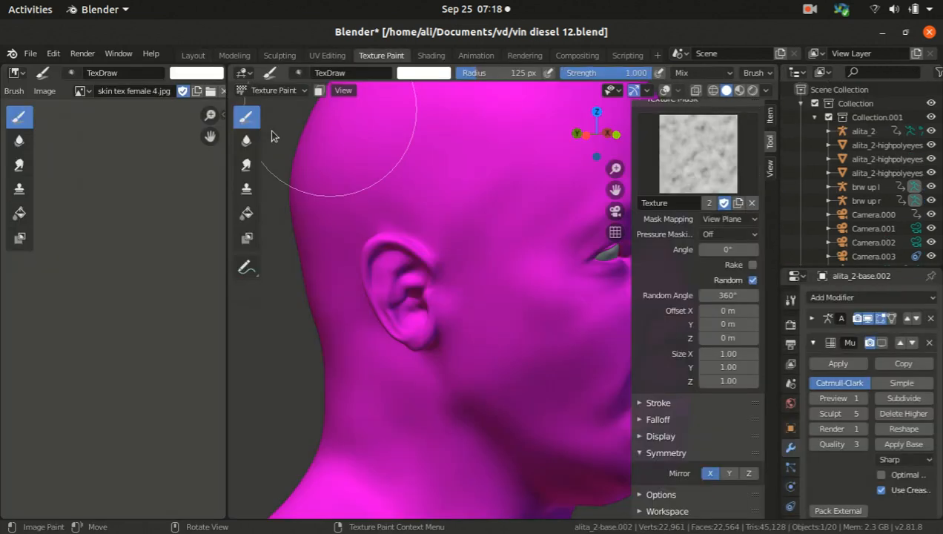
scroll(285, 189, down, 4)
middle_drag(402, 215, 326, 216)
scroll(354, 210, up, 3)
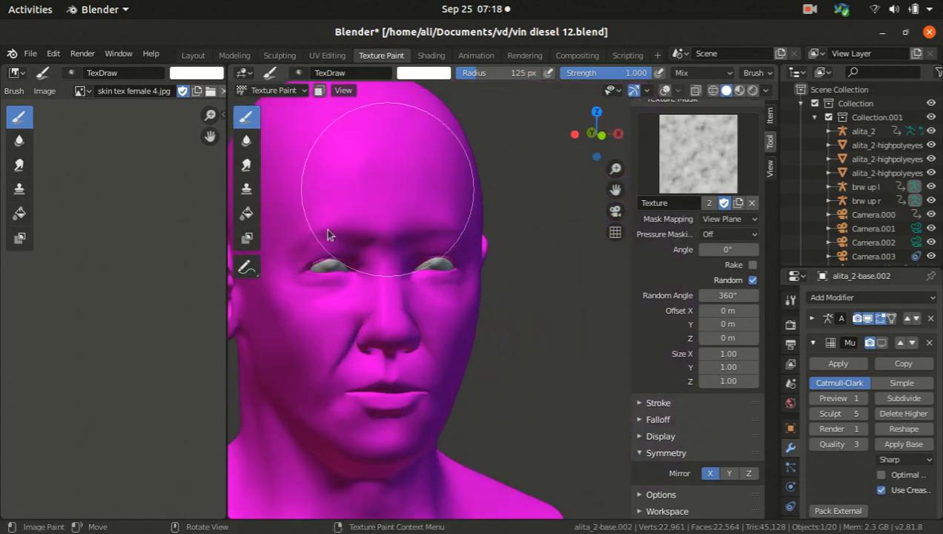
middle_drag(331, 252, 389, 266)
Switch to the Files app and look through the contents of the MY FILES drive.
click(881, 33)
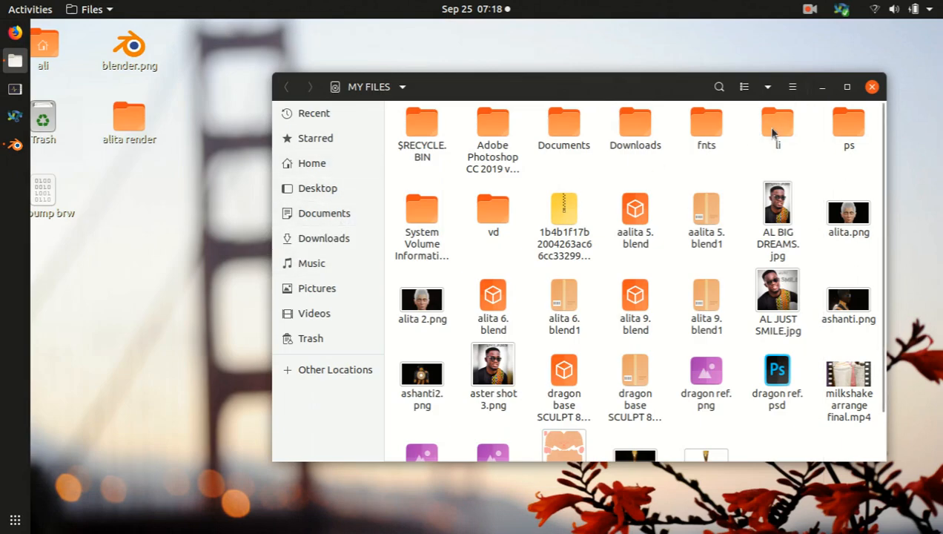
click(335, 370)
click(485, 208)
scroll(467, 211, down, 1)
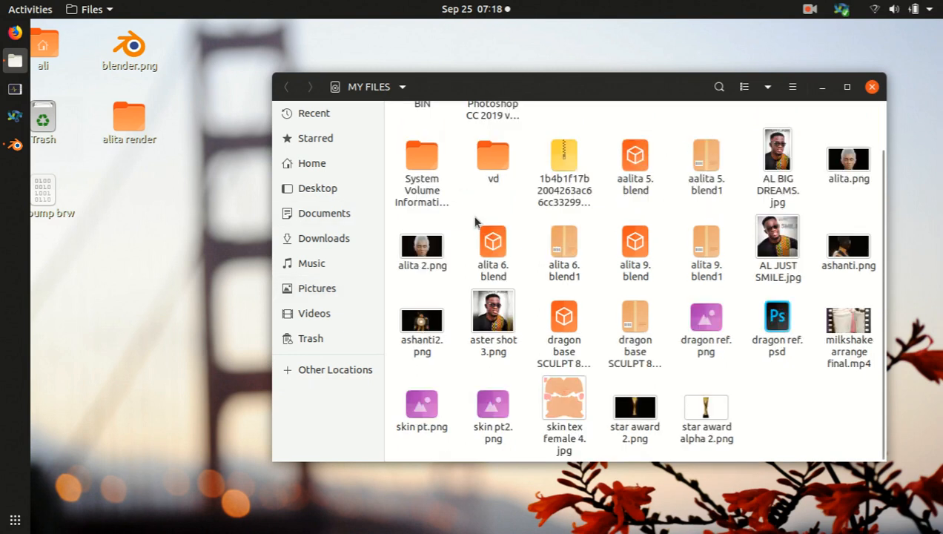
click(556, 164)
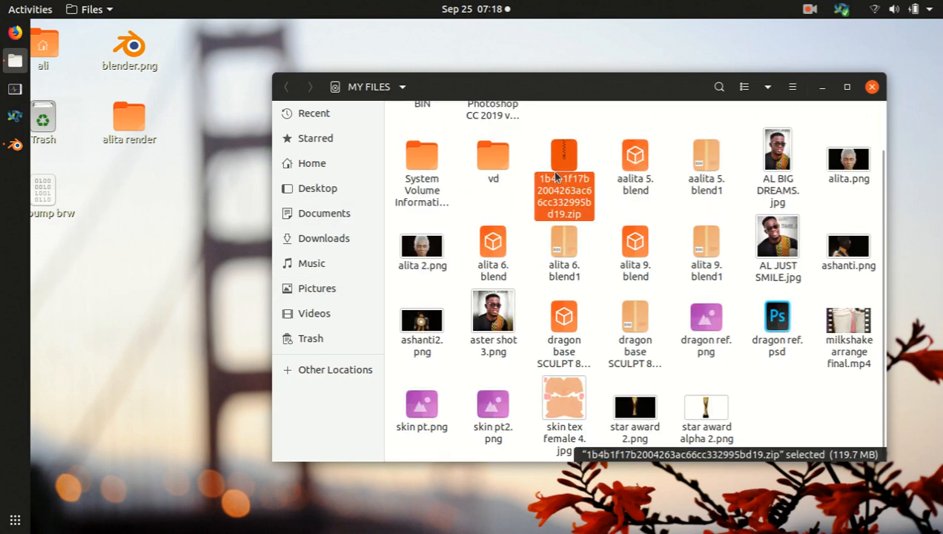
key(ctrl+f)
text(rr)
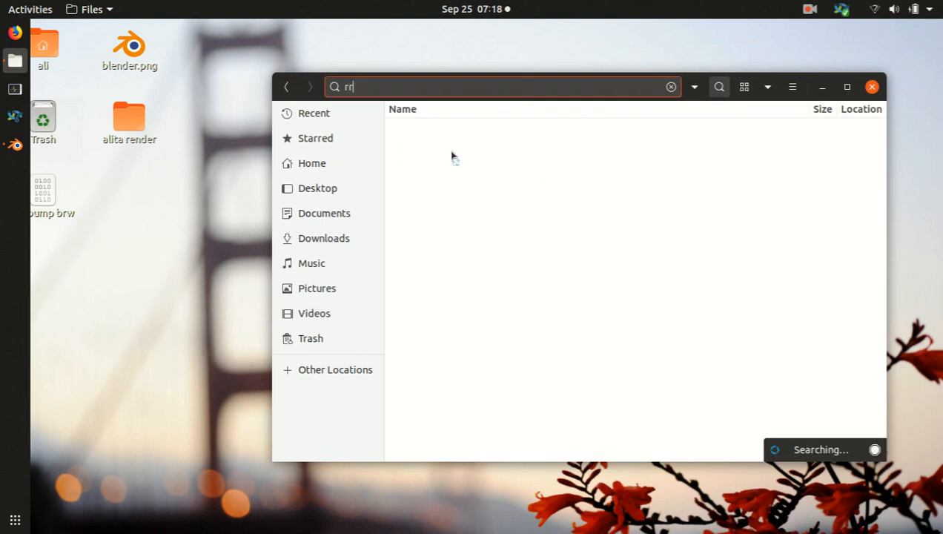
click(669, 87)
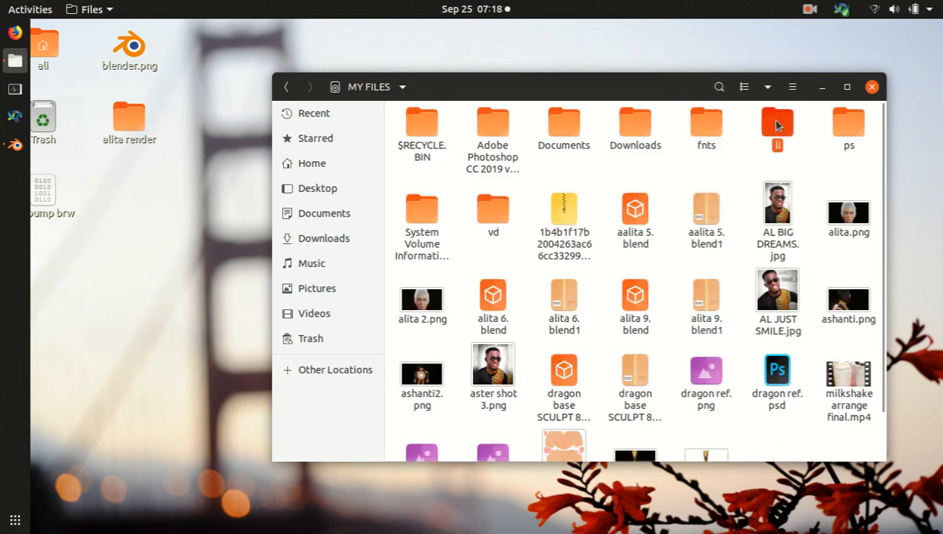
Check the li folder and its subfolder 2 on the drive, and open the vd folder.
double_click(776, 125)
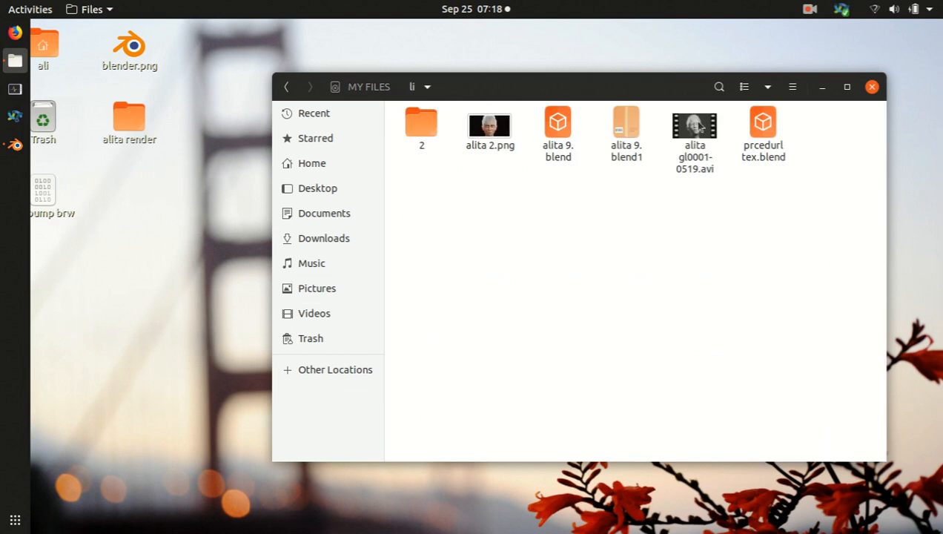
double_click(422, 124)
click(285, 87)
click(285, 87)
double_click(504, 206)
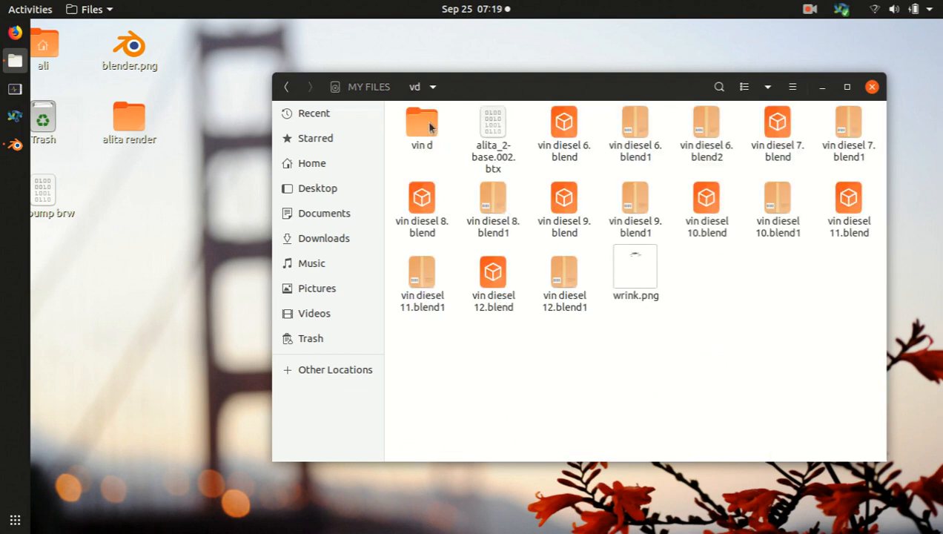
Open the vin d folder and locate the skin texture vin d skin main.jpg.
double_click(429, 124)
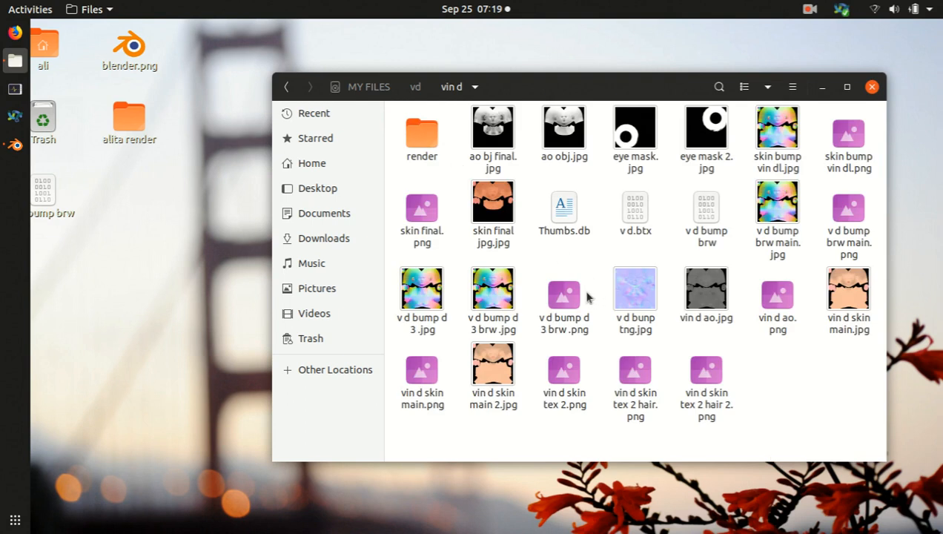
click(849, 312)
click(801, 386)
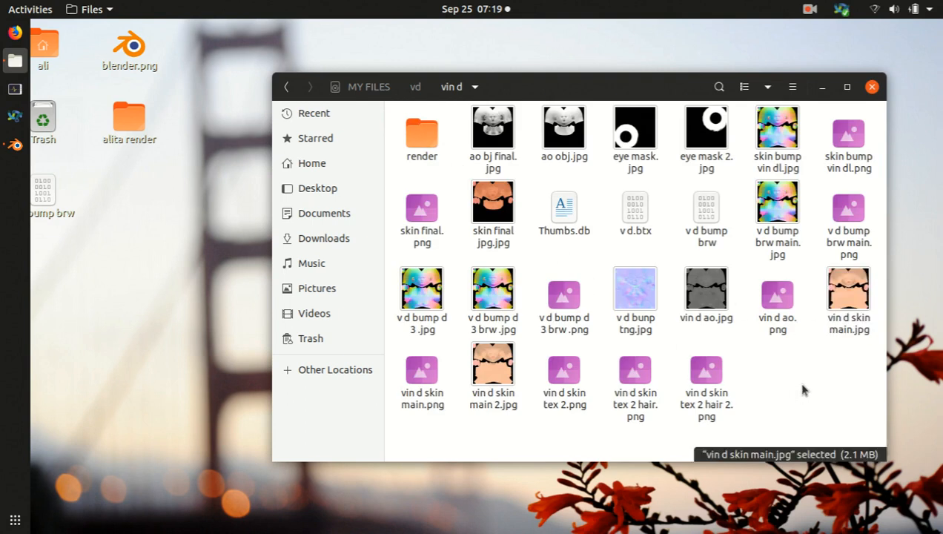
click(845, 291)
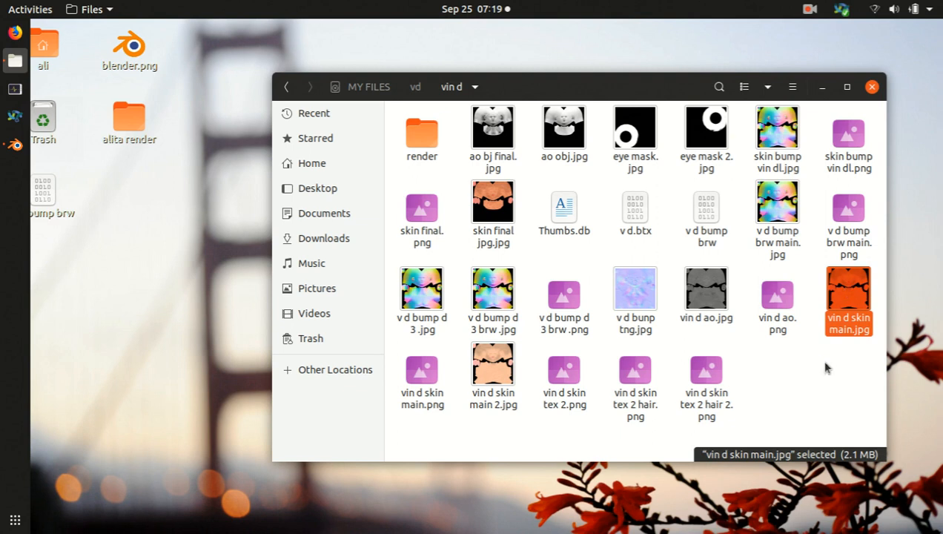
click(822, 87)
drag(847, 290, 326, 211)
Switch back to Blender and, in the Layout workspace, load skin tex female 4.jpg from the Documents folder into the image texture node.
click(15, 144)
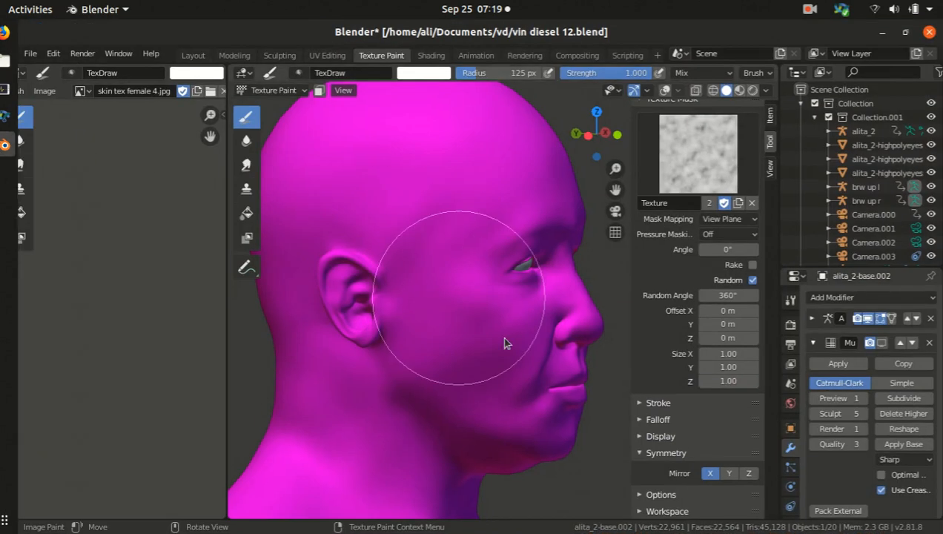
click(193, 55)
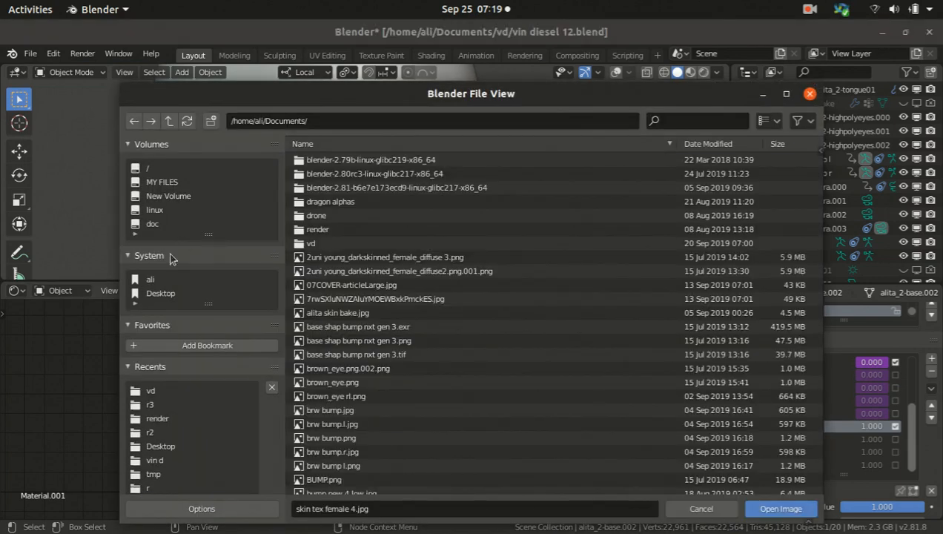
scroll(163, 295, down, 1)
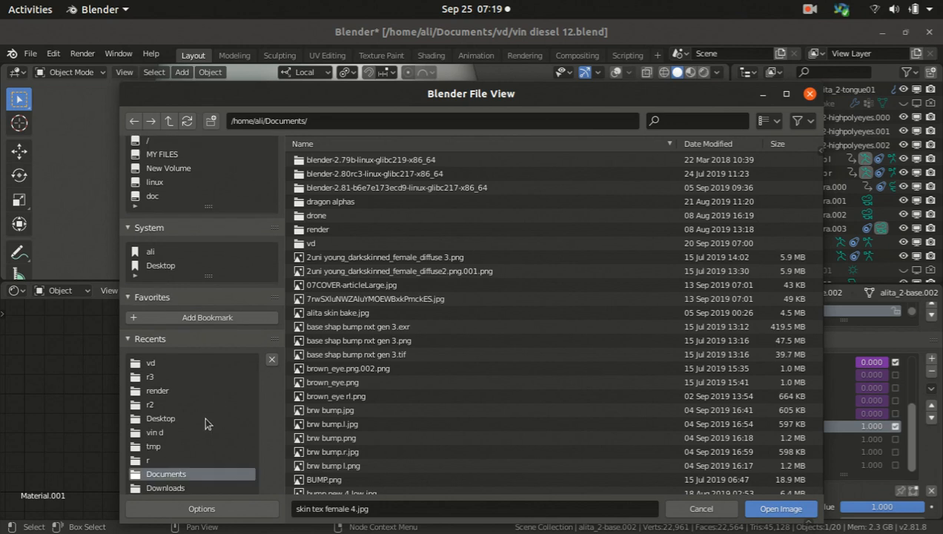
scroll(204, 416, down, 1)
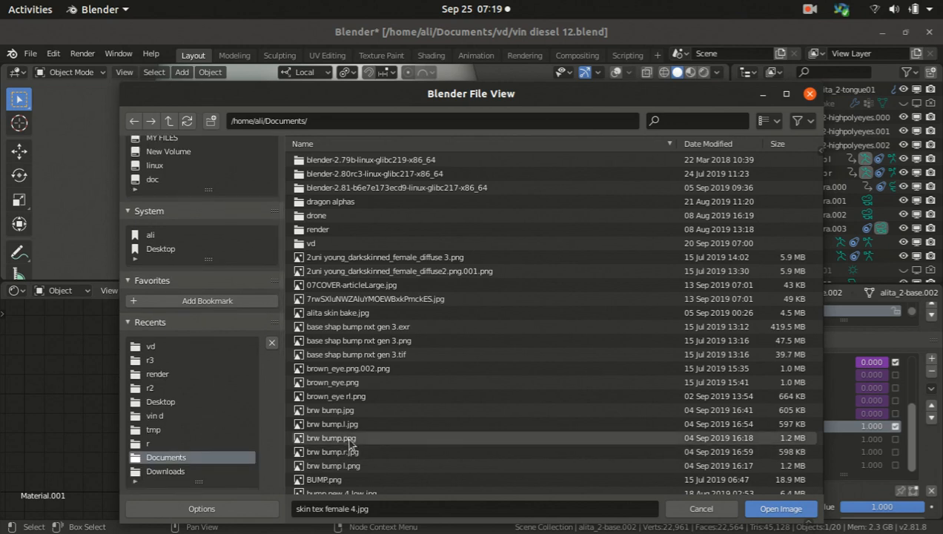
scroll(350, 443, down, 3)
scroll(378, 448, down, 4)
scroll(382, 450, down, 9)
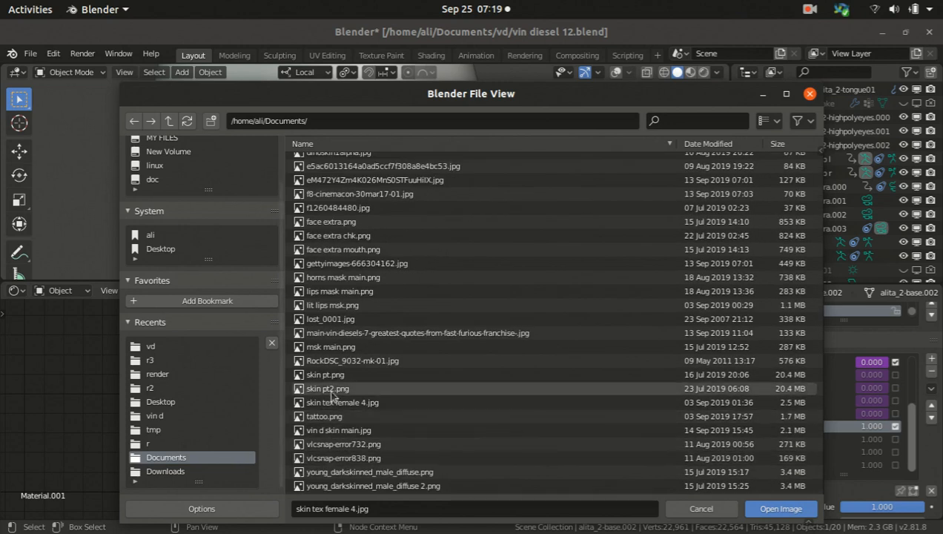
double_click(356, 404)
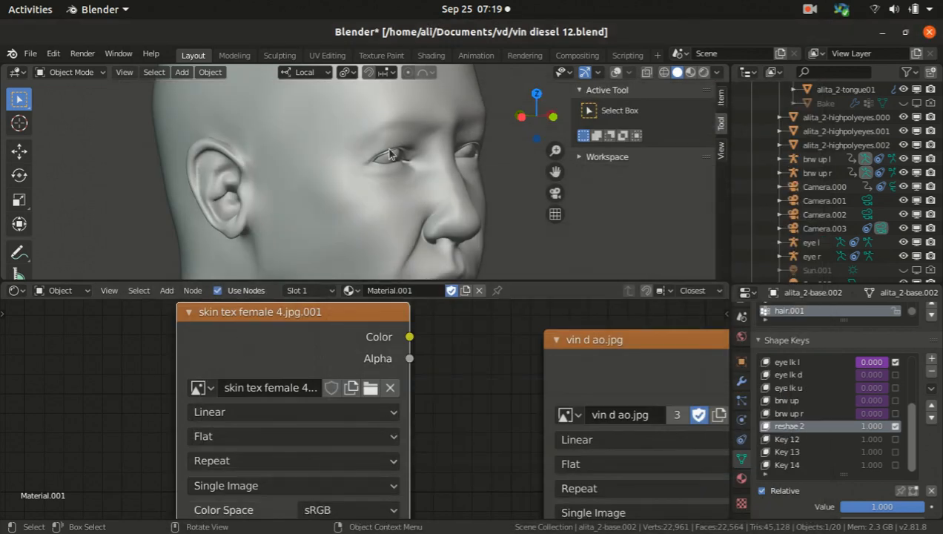
Return to the Texture Paint workspace and check the loaded skin texture on the head and in the image editor.
click(379, 61)
scroll(511, 289, down, 4)
mouse_move(537, 326)
middle_down()
mouse_move(436, 348)
mouse_move(424, 343)
mouse_move(442, 332)
mouse_move(483, 337)
mouse_move(440, 342)
mouse_move(482, 300)
mouse_move(370, 288)
mouse_move(435, 298)
mouse_move(375, 293)
mouse_move(498, 287)
mouse_move(488, 294)
mouse_move(401, 249)
mouse_move(449, 262)
mouse_move(466, 288)
middle_up()
scroll(448, 322, up, 4)
middle_drag(432, 357, 368, 311)
scroll(110, 332, down, 3)
scroll(110, 332, up, 2)
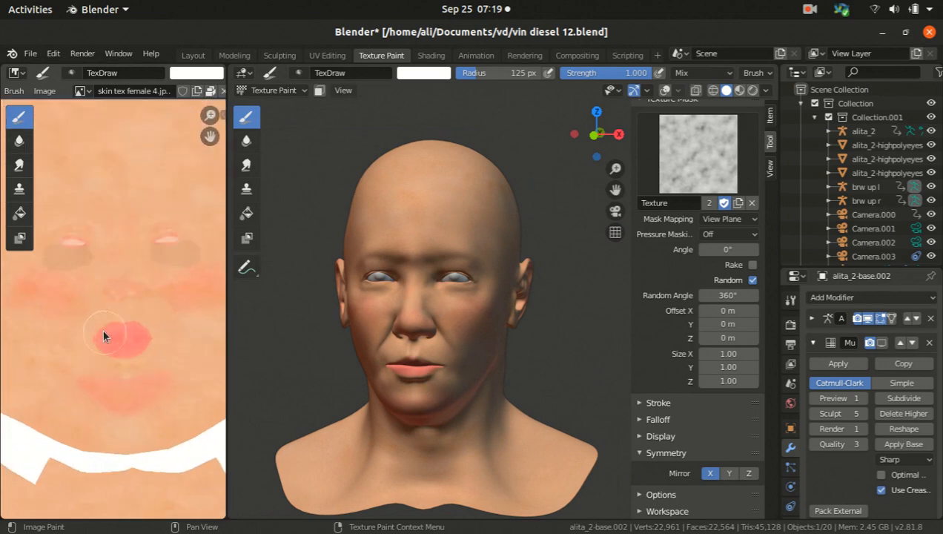
Examine how the skin texture fits the face and the sides of the head.
scroll(141, 273, down, 1)
middle_drag(442, 336, 565, 297)
scroll(454, 339, up, 2)
mouse_move(454, 339)
middle_down()
mouse_move(387, 295)
mouse_move(536, 410)
mouse_move(425, 327)
middle_up()
scroll(537, 410, down, 2)
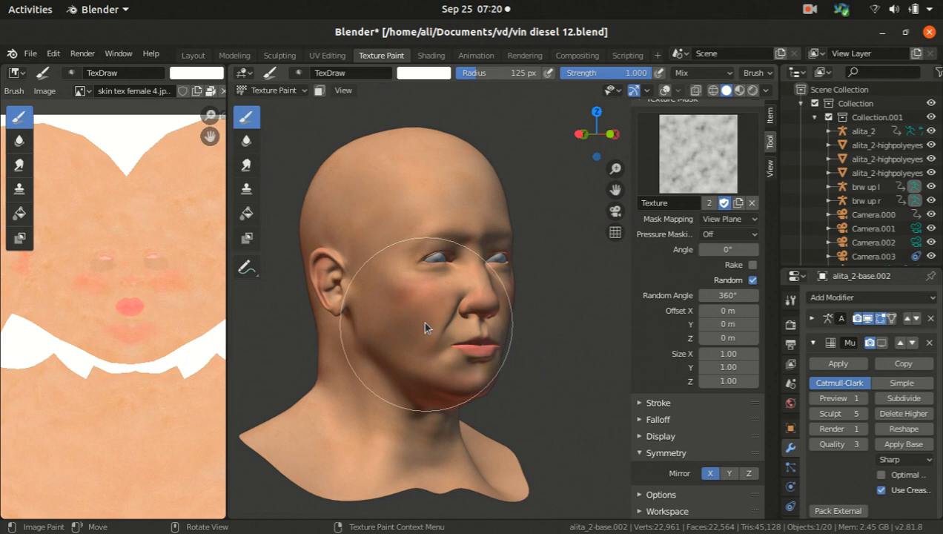
scroll(475, 303, up, 1)
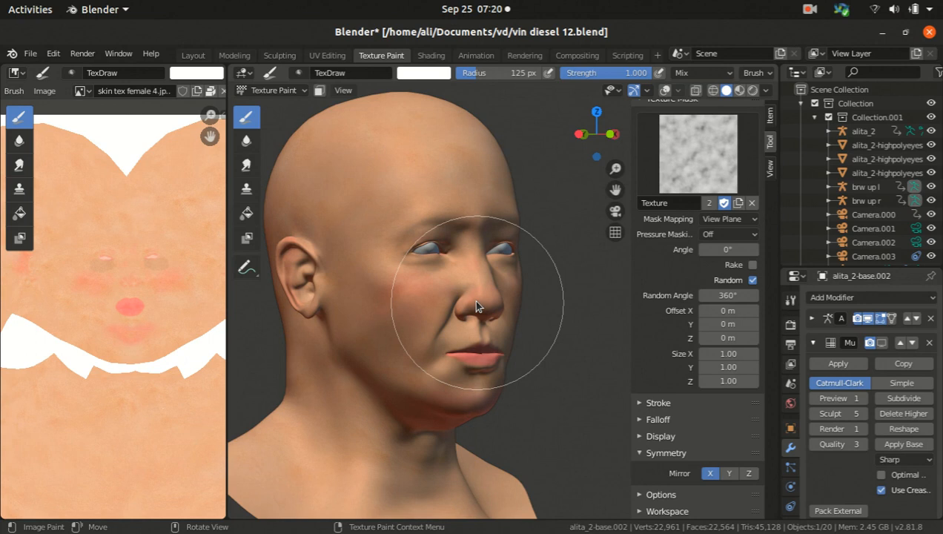
middle_drag(473, 299, 375, 291)
scroll(371, 289, up, 3)
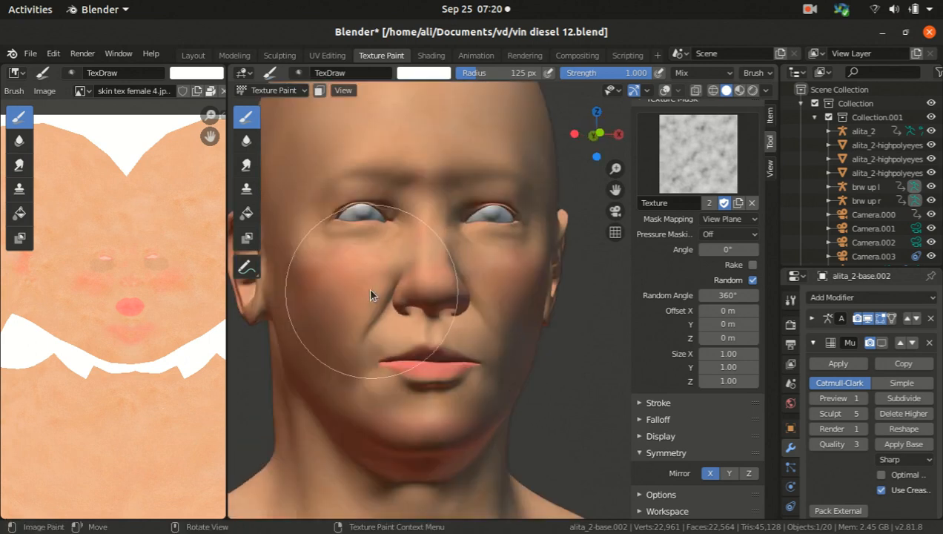
middle_drag(460, 311, 374, 269)
scroll(526, 322, down, 2)
scroll(407, 297, up, 2)
middle_drag(442, 320, 387, 243)
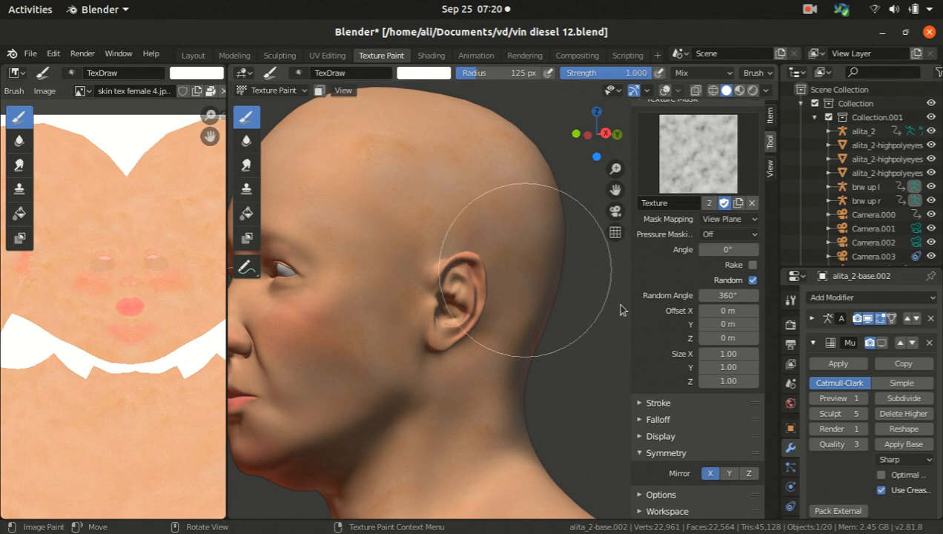
Expand the brush's Texture settings and look through the available textures without choosing one.
scroll(678, 296, up, 8)
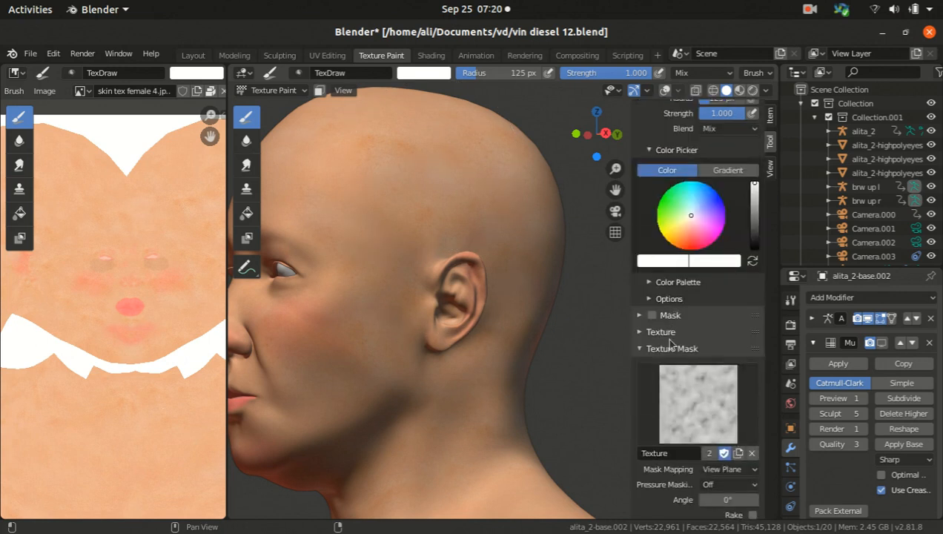
click(665, 331)
click(682, 372)
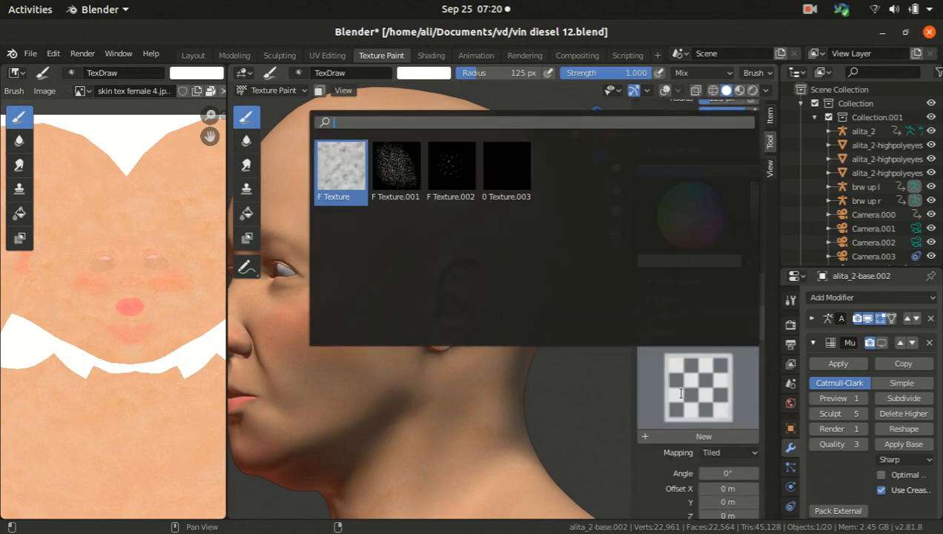
middle_drag(231, 264, 427, 304)
scroll(427, 304, up, 2)
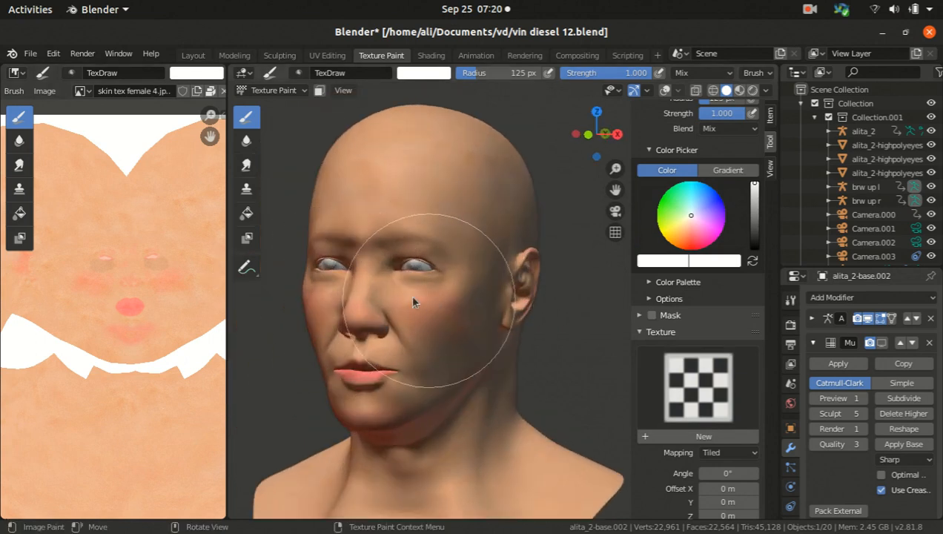
Check the image files in the vin d folder again, and return to Blender to view the head.
click(883, 32)
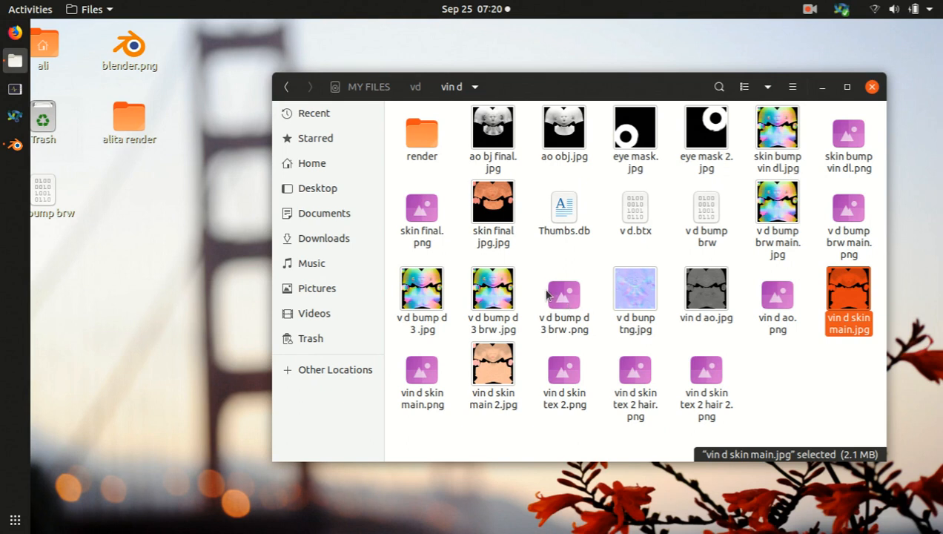
click(15, 146)
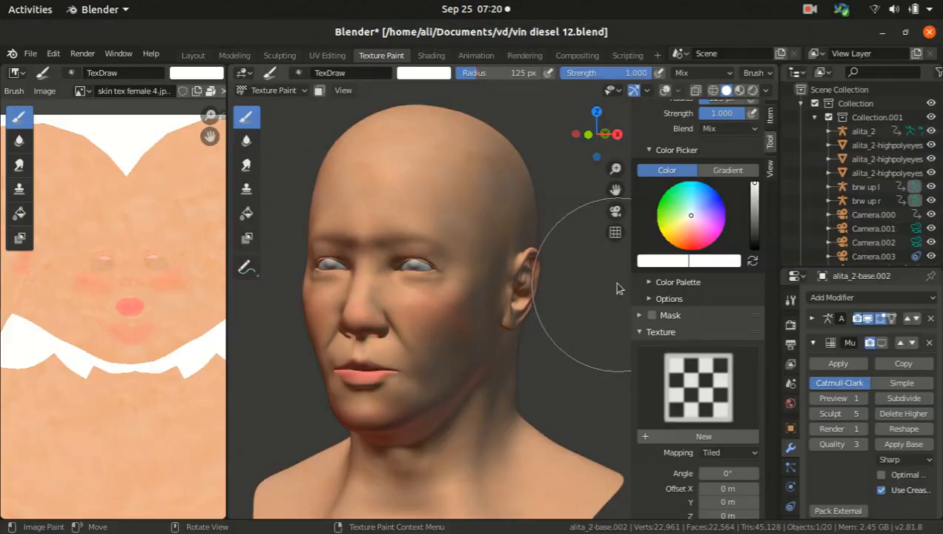
mouse_move(452, 266)
middle_down()
mouse_move(414, 285)
mouse_move(440, 257)
mouse_move(436, 297)
mouse_move(489, 274)
mouse_move(526, 304)
mouse_move(453, 348)
mouse_move(427, 330)
middle_up()
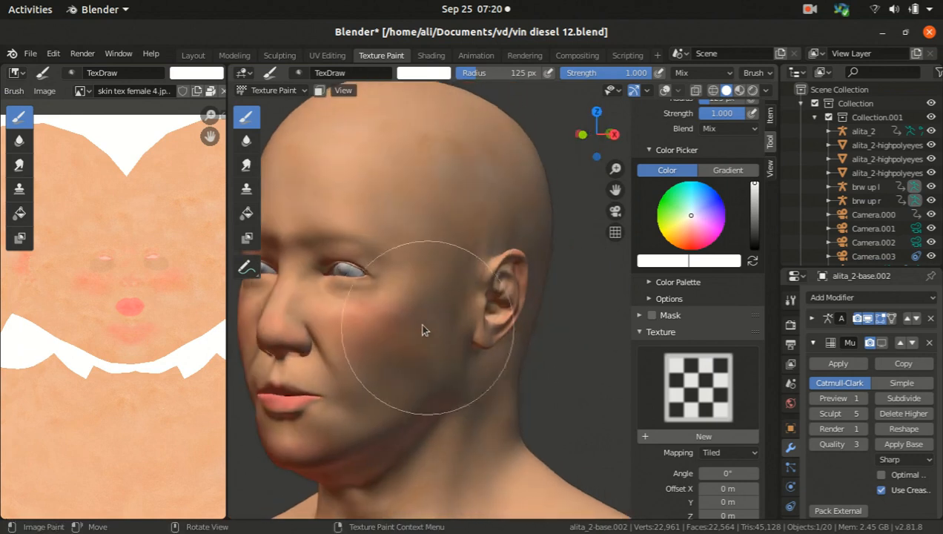
mouse_move(427, 194)
middle_down()
mouse_move(412, 246)
mouse_move(386, 231)
mouse_move(413, 347)
mouse_move(497, 294)
mouse_move(384, 278)
mouse_move(504, 275)
mouse_move(505, 227)
mouse_move(484, 273)
mouse_move(457, 257)
mouse_move(525, 240)
mouse_move(346, 262)
mouse_move(465, 251)
mouse_move(361, 269)
mouse_move(320, 210)
mouse_move(401, 213)
middle_up()
scroll(415, 226, down, 1)
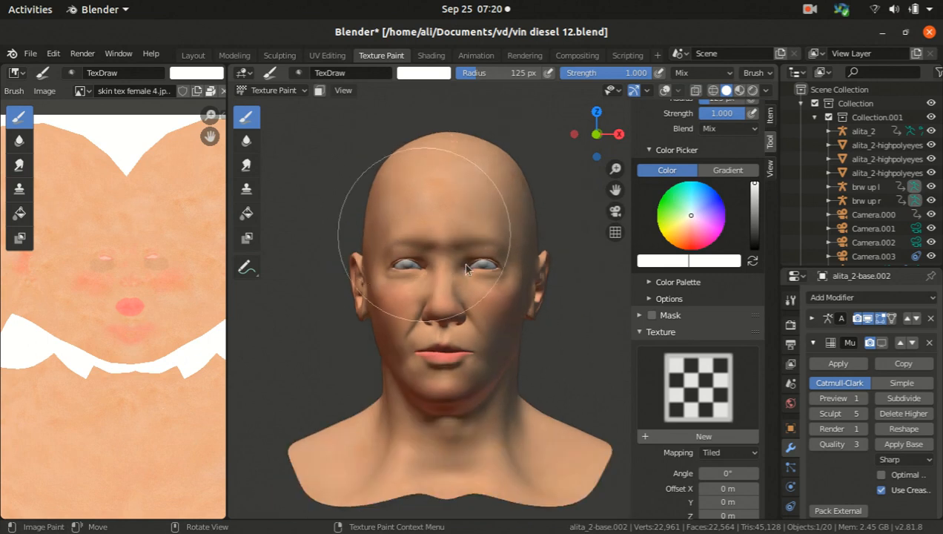
Examine the skin texture closely around the nose, mouth and cheeks.
scroll(474, 266, up, 3)
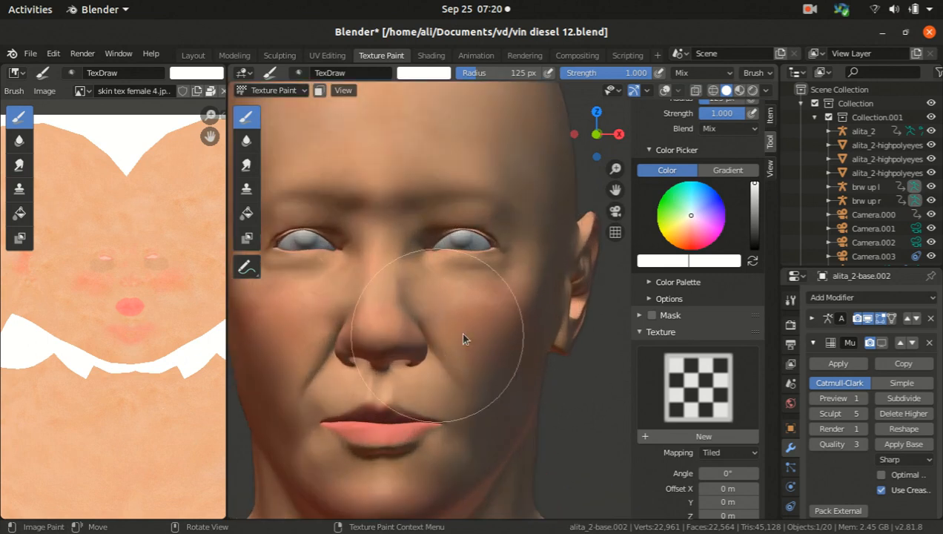
scroll(132, 305, up, 2)
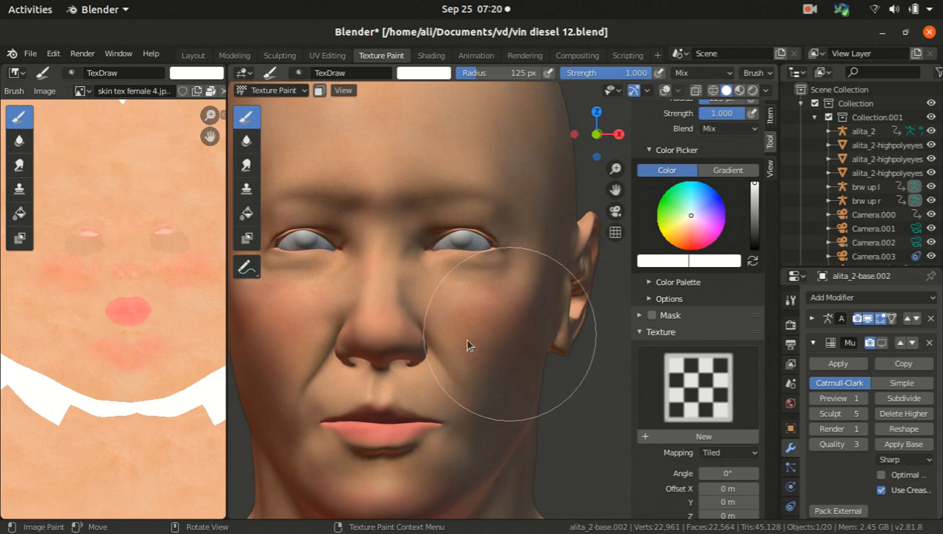
scroll(513, 332, down, 2)
scroll(360, 416, up, 4)
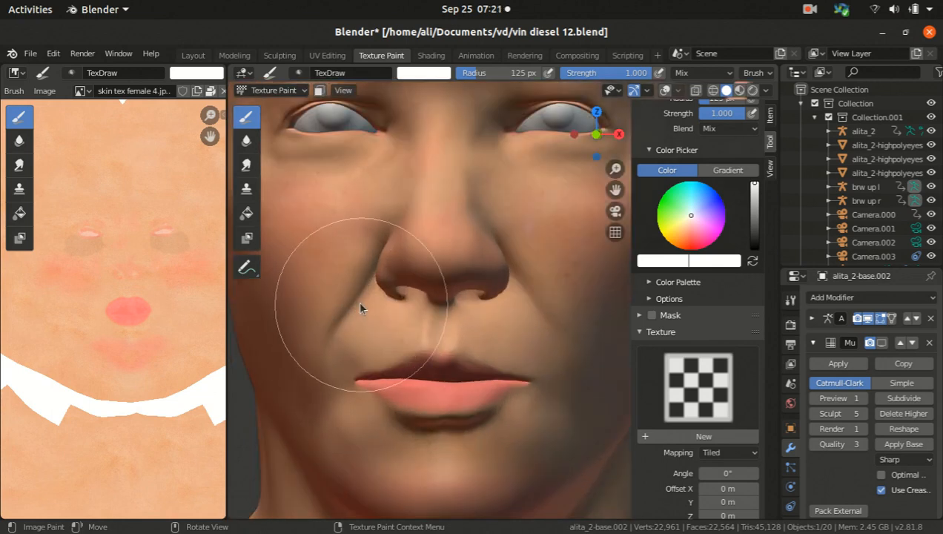
scroll(364, 308, down, 3)
middle_drag(364, 308, 434, 334)
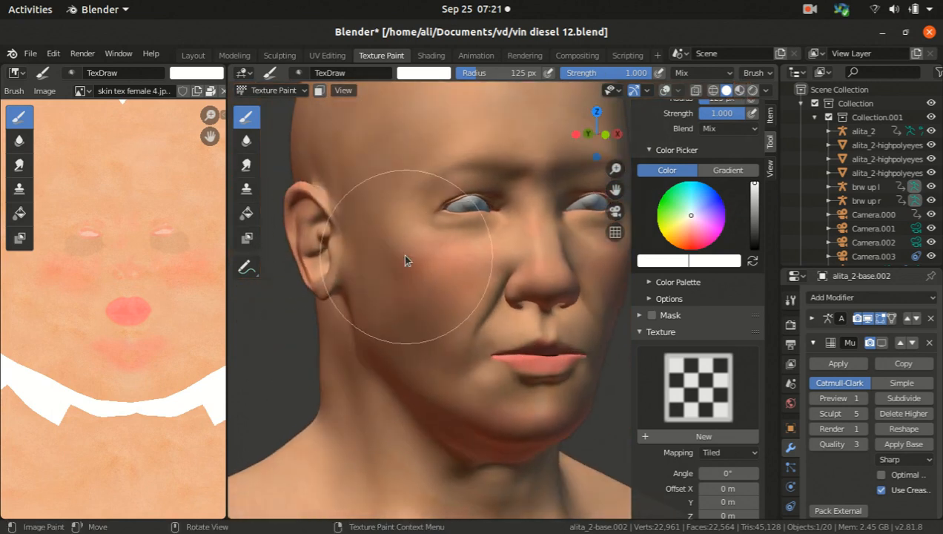
scroll(337, 304, down, 1)
mouse_move(333, 301)
middle_down()
mouse_move(518, 319)
mouse_move(370, 301)
middle_up()
scroll(298, 331, up, 5)
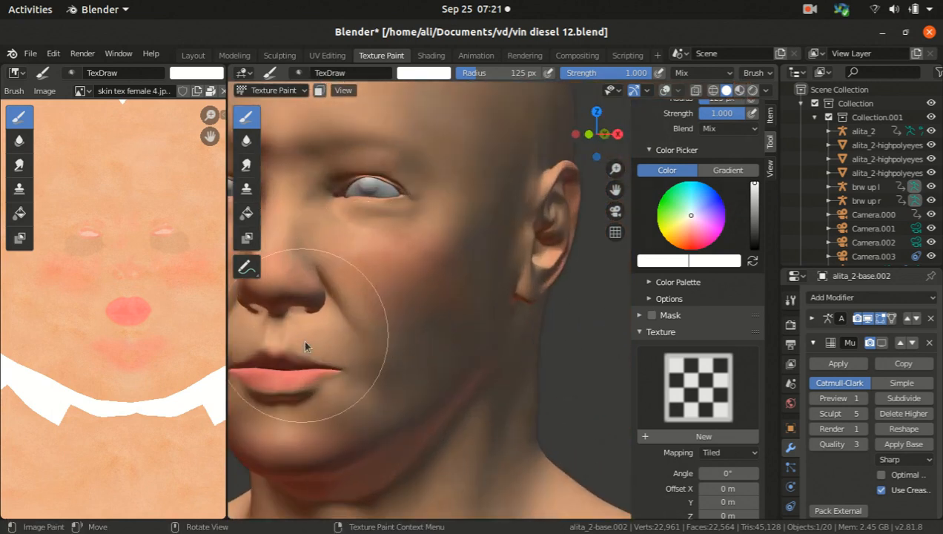
scroll(454, 365, down, 7)
middle_drag(352, 358, 468, 351)
scroll(305, 350, down, 2)
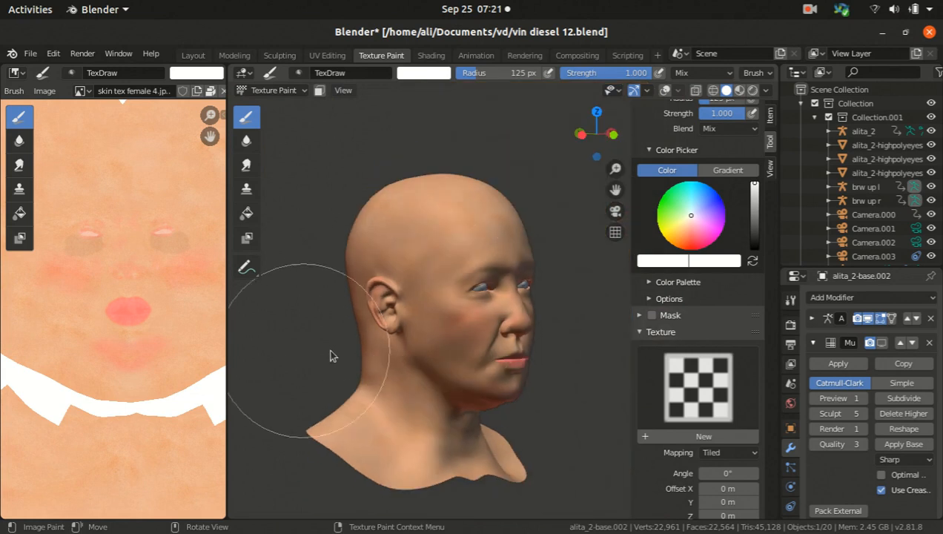
Inspect the skin texture around both ears and the sides of the skull.
scroll(518, 266, up, 2)
scroll(525, 331, up, 1)
middle_drag(526, 341, 470, 352)
scroll(501, 332, down, 2)
scroll(518, 317, down, 1)
mouse_move(516, 326)
middle_down()
mouse_move(421, 352)
mouse_move(488, 375)
middle_up()
scroll(370, 353, up, 3)
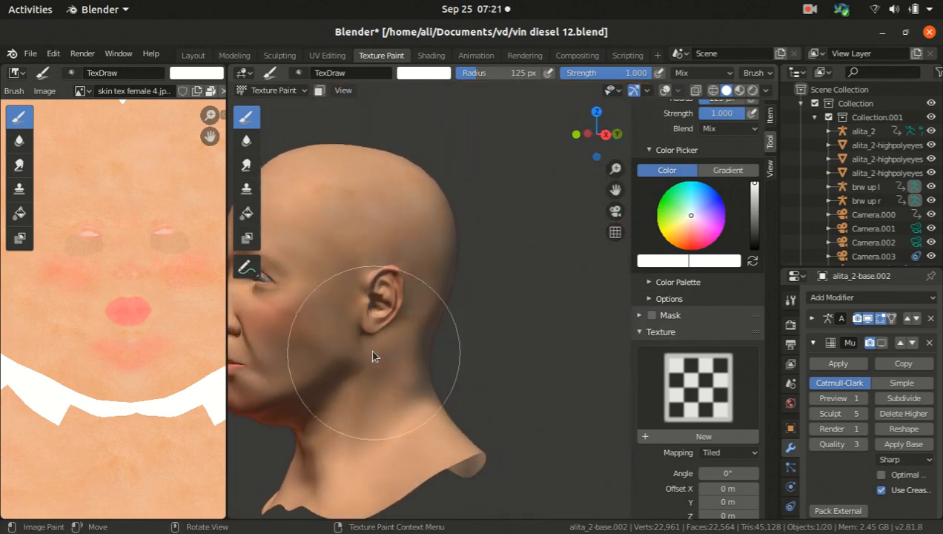
scroll(383, 269, up, 3)
scroll(383, 268, up, 2)
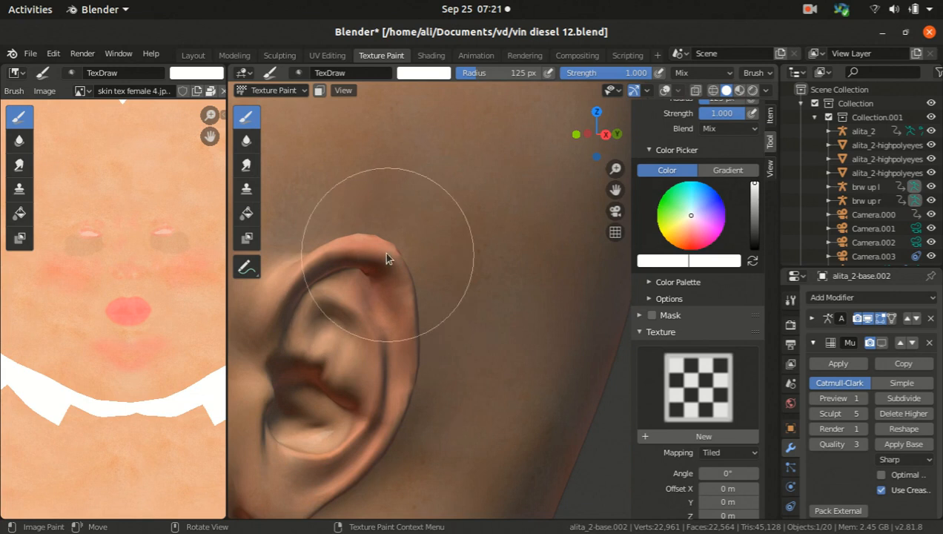
scroll(348, 264, down, 7)
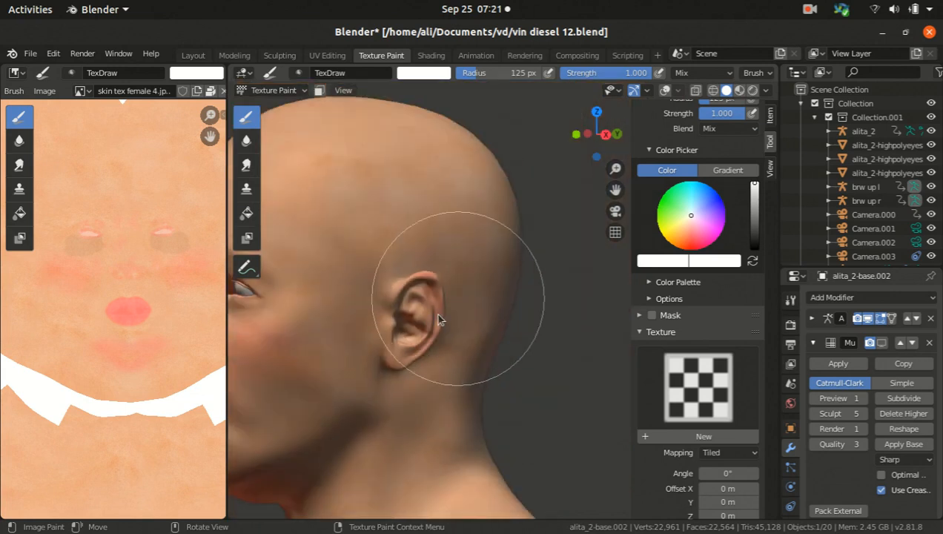
middle_drag(391, 353, 421, 348)
scroll(396, 319, up, 4)
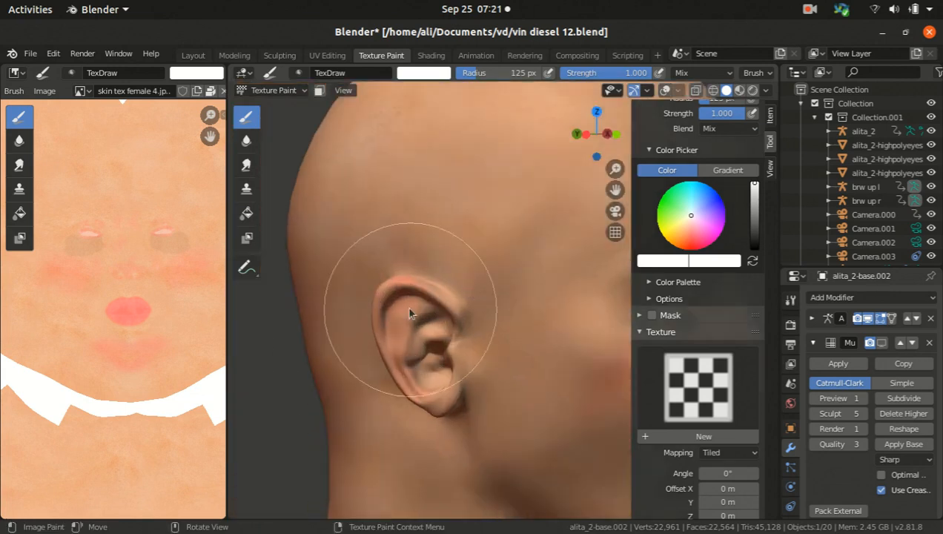
scroll(387, 403, down, 3)
Inspect the skin texture on the front of the face, under the jaw and on the neck.
middle_drag(377, 311, 413, 391)
scroll(413, 391, up, 4)
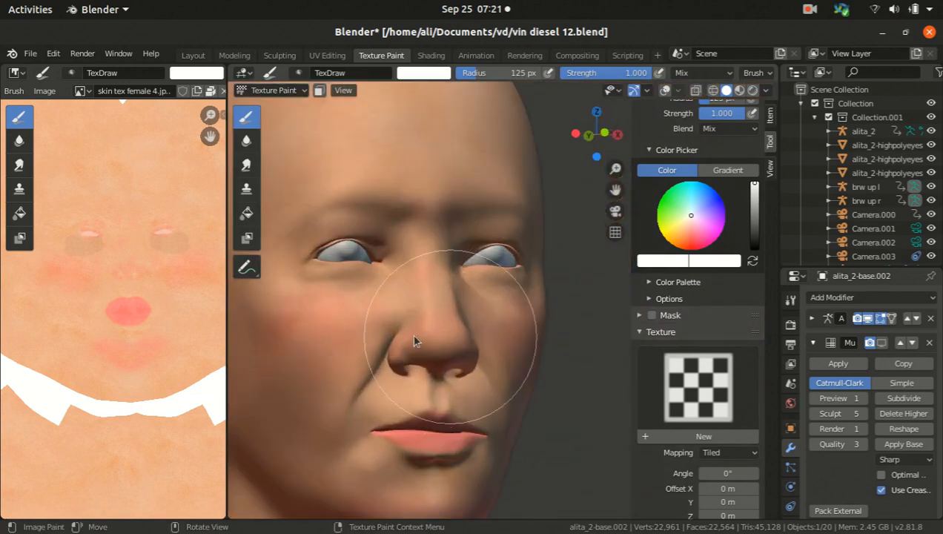
scroll(437, 436, down, 4)
middle_drag(437, 436, 347, 436)
mouse_move(485, 425)
middle_down()
mouse_move(356, 420)
mouse_move(381, 415)
mouse_move(478, 437)
middle_up()
scroll(412, 342, down, 2)
scroll(429, 449, up, 5)
scroll(428, 452, up, 5)
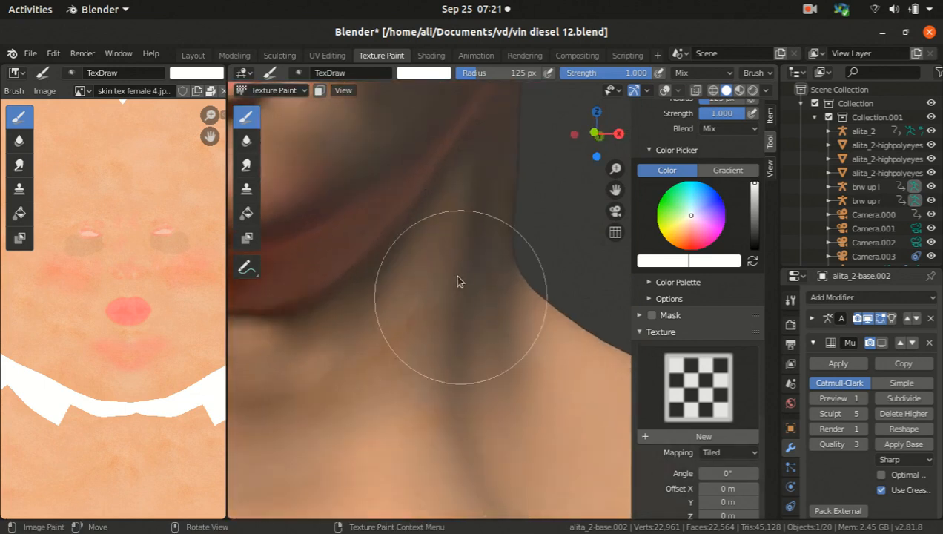
scroll(379, 333, down, 5)
middle_drag(379, 333, 423, 331)
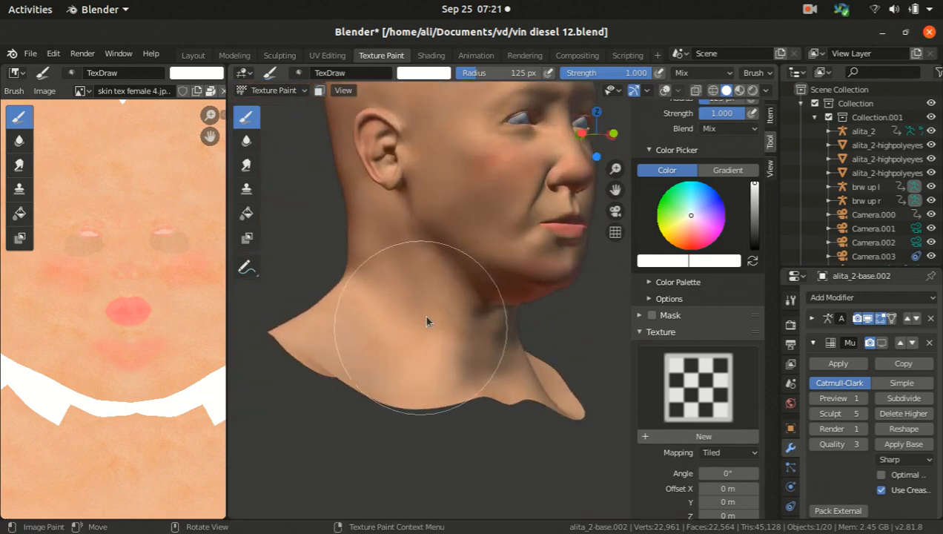
scroll(458, 252, up, 5)
scroll(556, 345, down, 5)
middle_drag(530, 360, 460, 402)
scroll(450, 412, down, 4)
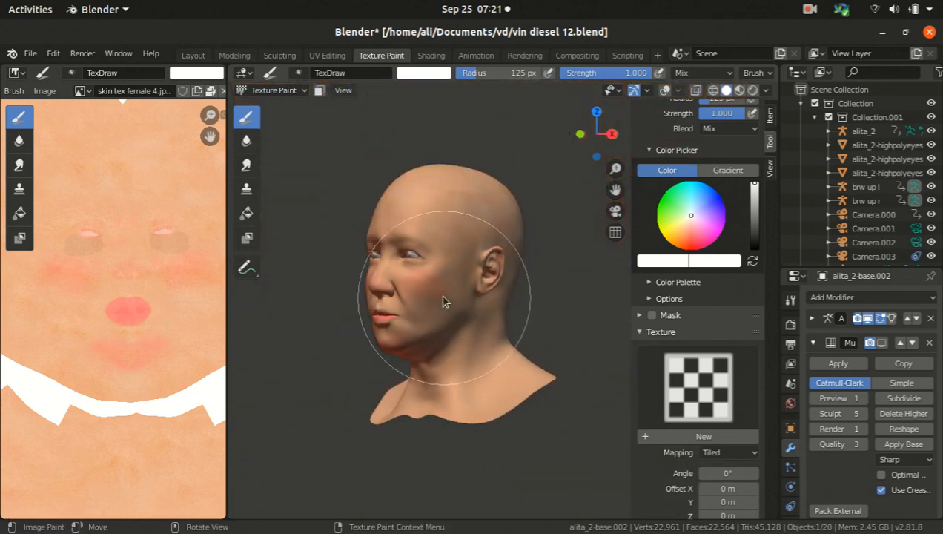
Inspect the skin texture on the whole head from the side, front and three-quarter views.
scroll(478, 187, up, 2)
middle_drag(479, 190, 386, 217)
scroll(536, 253, down, 4)
scroll(534, 233, up, 7)
scroll(383, 217, down, 5)
middle_drag(467, 275, 421, 273)
scroll(452, 278, up, 5)
scroll(420, 273, down, 3)
mouse_move(371, 326)
middle_down()
mouse_move(431, 268)
mouse_move(389, 286)
mouse_move(467, 301)
mouse_move(406, 291)
mouse_move(373, 301)
mouse_move(444, 321)
mouse_move(374, 314)
mouse_move(440, 341)
mouse_move(464, 339)
mouse_move(348, 332)
mouse_move(412, 337)
mouse_move(441, 318)
mouse_move(517, 332)
mouse_move(500, 323)
mouse_move(374, 330)
mouse_move(459, 338)
mouse_move(305, 210)
mouse_move(355, 252)
mouse_move(412, 249)
mouse_move(468, 276)
mouse_move(458, 268)
middle_up()
scroll(411, 337, up, 4)
scroll(659, 237, up, 1)
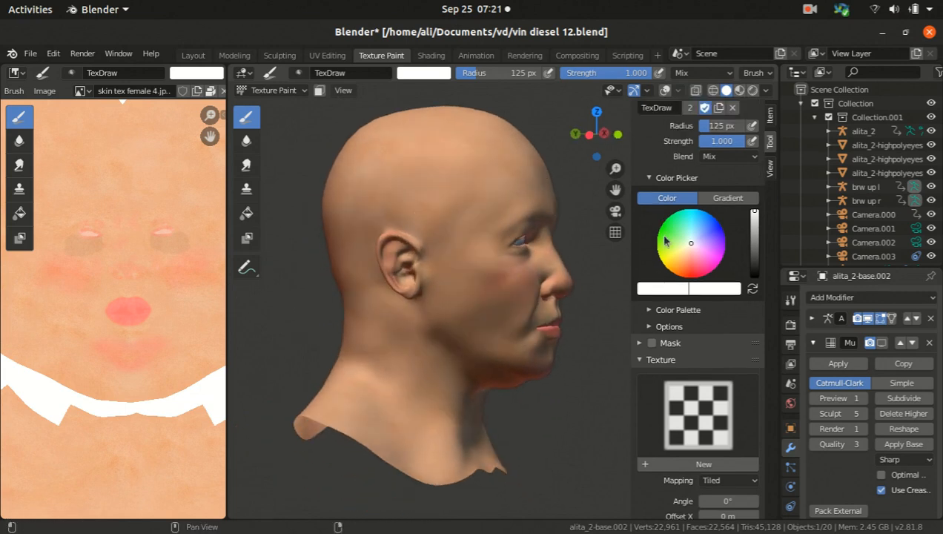
middle_drag(498, 318, 381, 306)
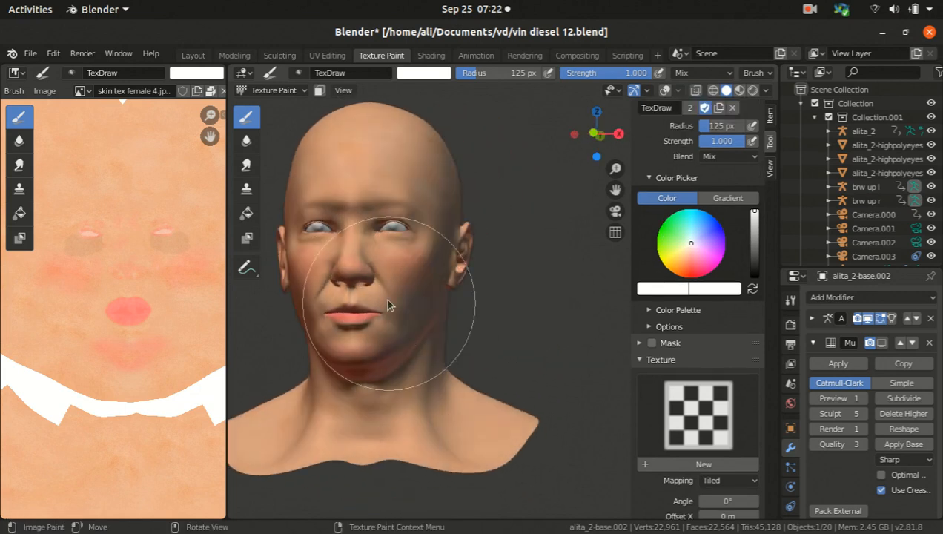
mouse_move(366, 355)
middle_down()
mouse_move(427, 315)
mouse_move(405, 315)
middle_up()
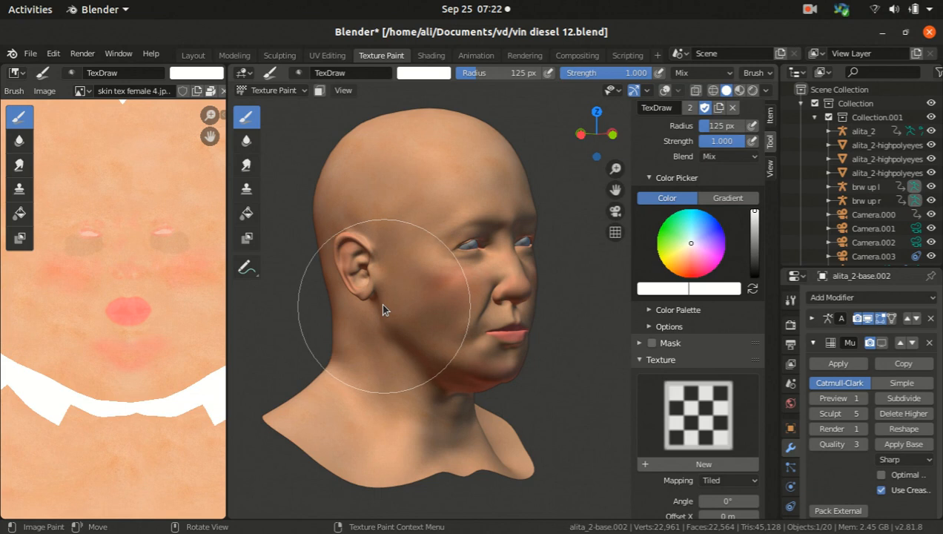
Switch to the Layout workspace and turn on the viewport overlays around the head.
click(205, 57)
scroll(360, 186, down, 11)
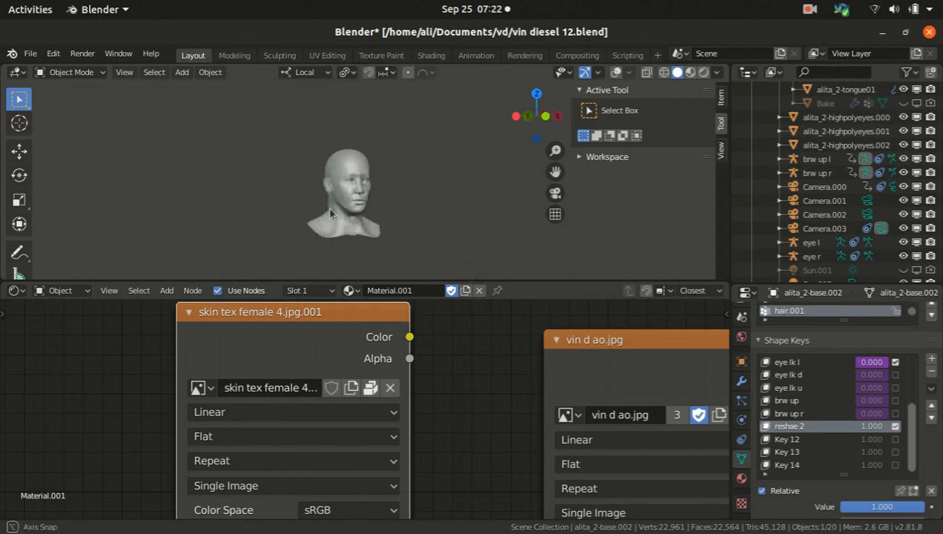
middle_drag(371, 205, 308, 197)
scroll(412, 190, up, 3)
click(616, 72)
middle_drag(359, 178, 346, 204)
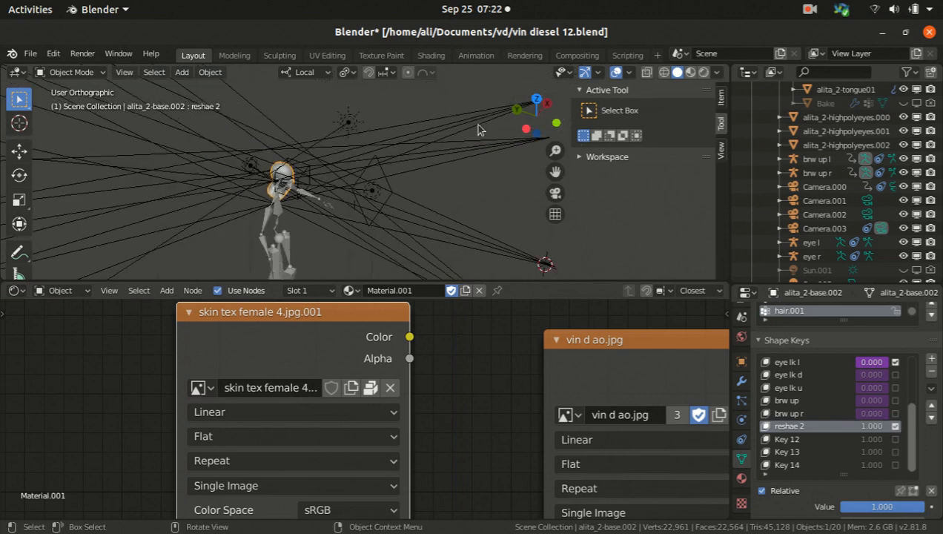
Disable Camera.000, Camera.001, Camera.002 and Camera.003 in the viewport.
scroll(843, 215, up, 5)
scroll(844, 219, down, 3)
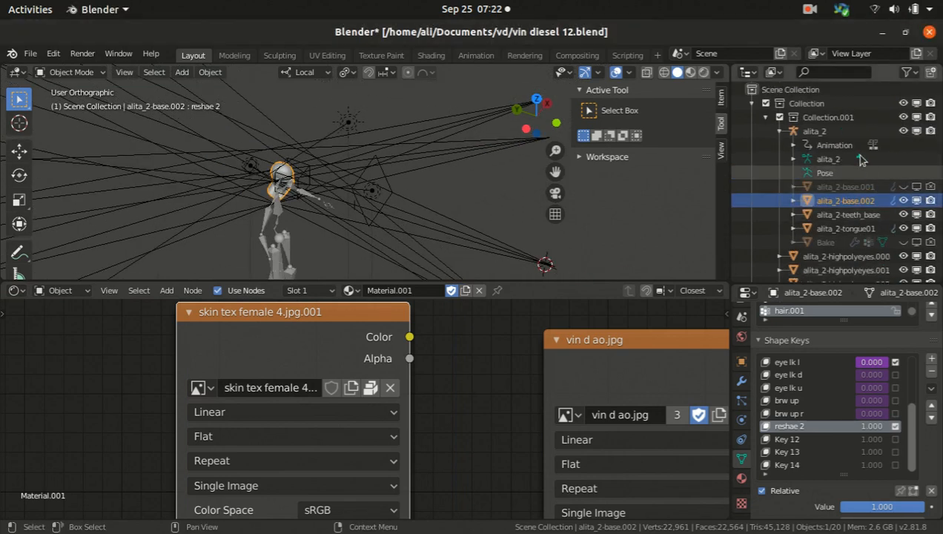
scroll(843, 219, down, 5)
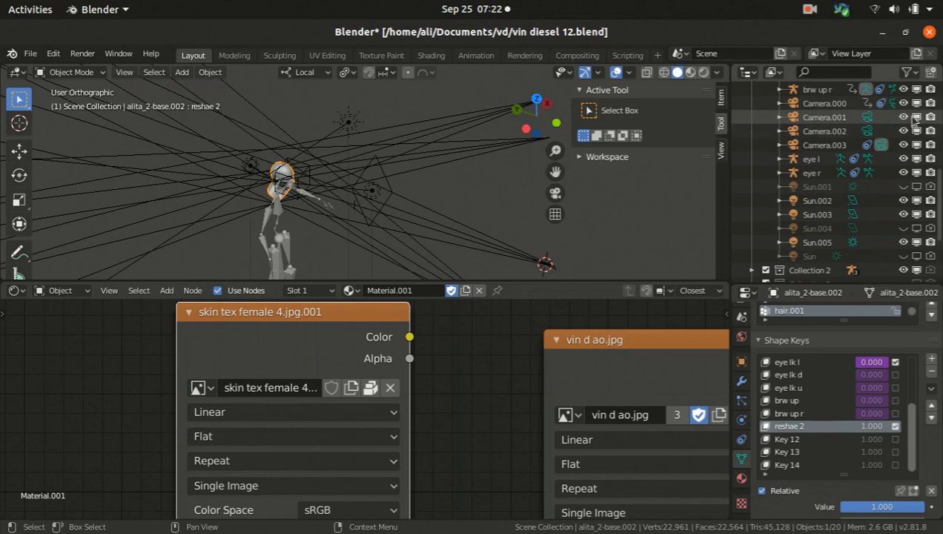
drag(917, 117, 916, 144)
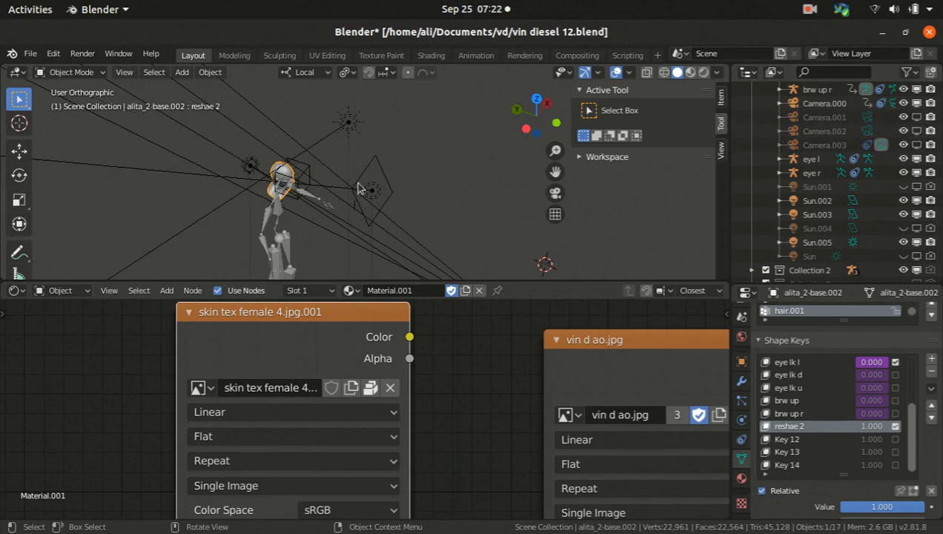
middle_drag(358, 200, 458, 211)
click(459, 235)
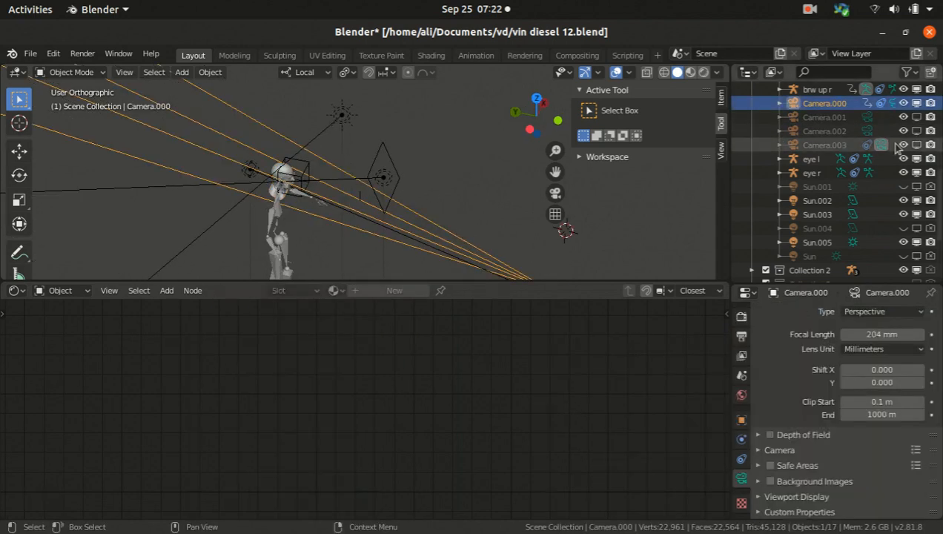
click(917, 103)
Select the cube-shaped Empty around the head and disable it in the viewport.
scroll(319, 177, down, 3)
middle_drag(318, 180, 400, 201)
scroll(312, 176, up, 6)
click(294, 140)
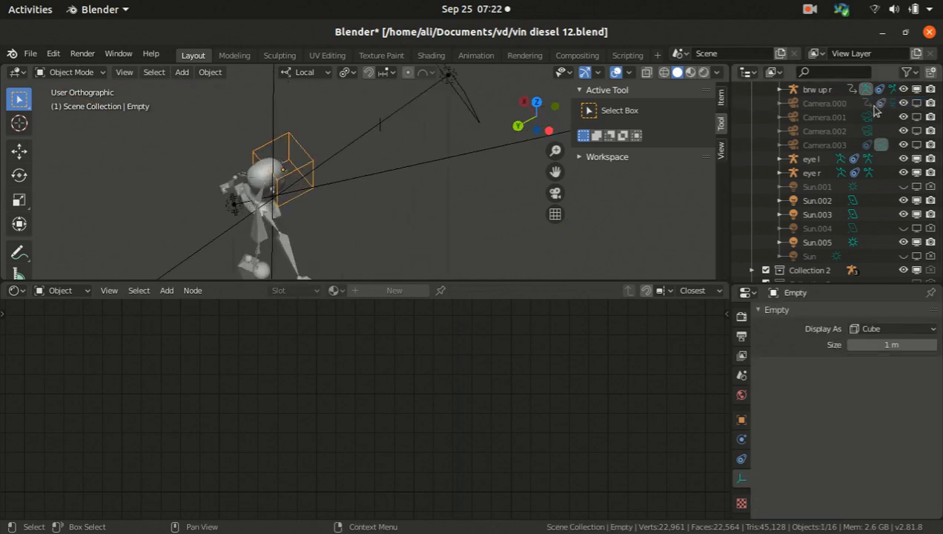
scroll(874, 222, down, 5)
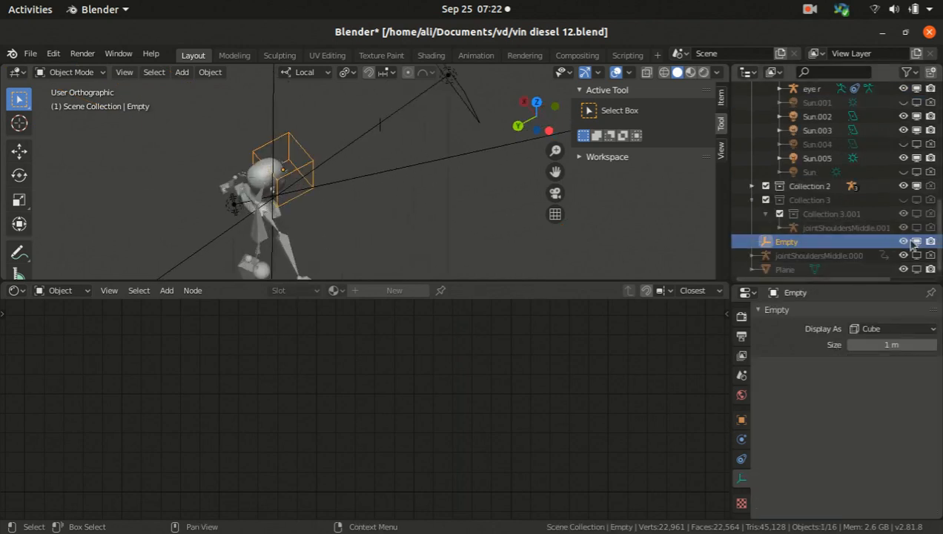
middle_drag(348, 185, 361, 154)
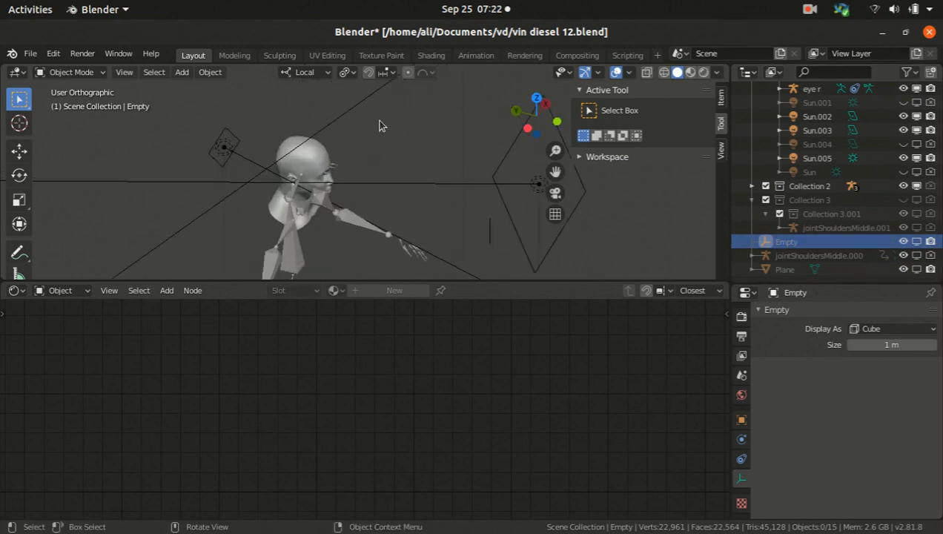
Turn off the Bones display in the viewport overlays so only the head and lights show.
click(629, 72)
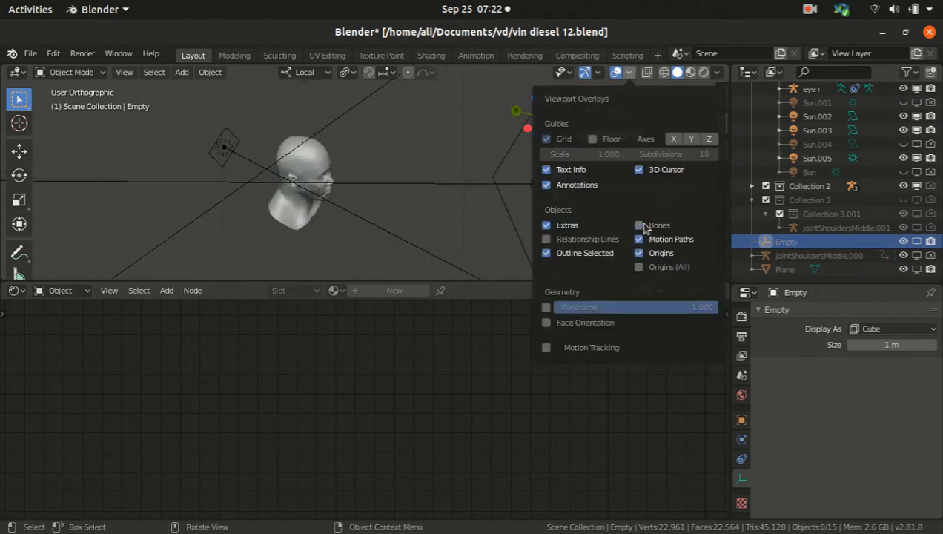
click(639, 226)
middle_drag(205, 149, 285, 156)
Select the Sun.002 area light in front of the head and examine its power, size, shadow and contact shadow settings.
click(404, 115)
middle_drag(404, 115, 474, 134)
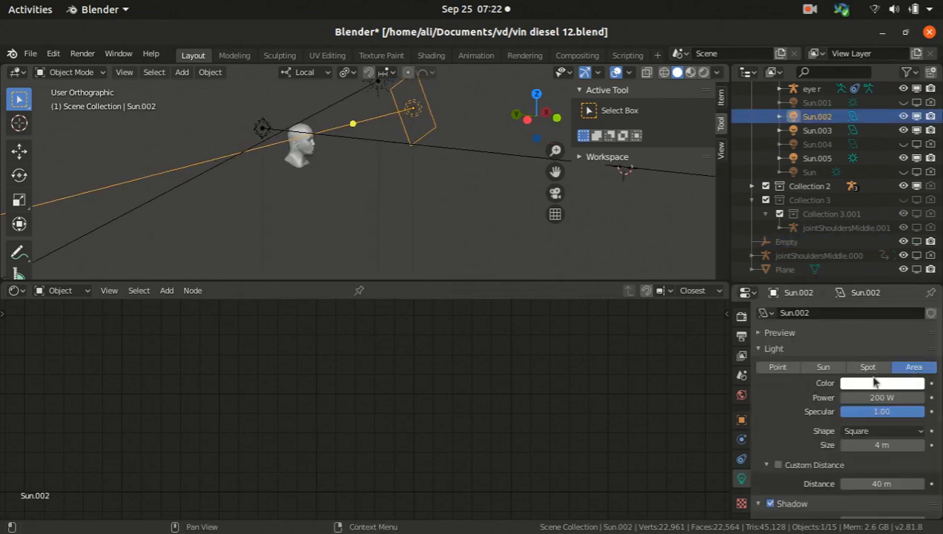
scroll(842, 410, down, 2)
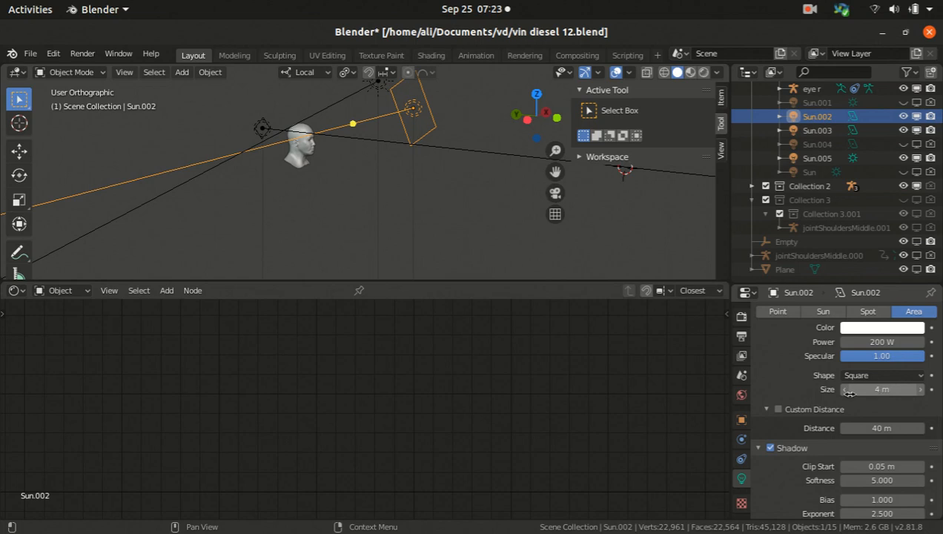
scroll(802, 413, down, 3)
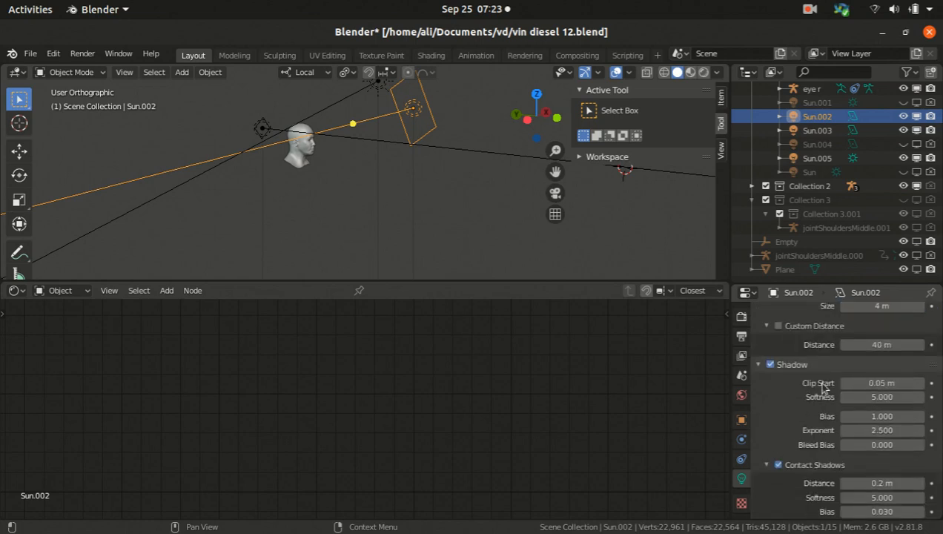
scroll(804, 414, down, 1)
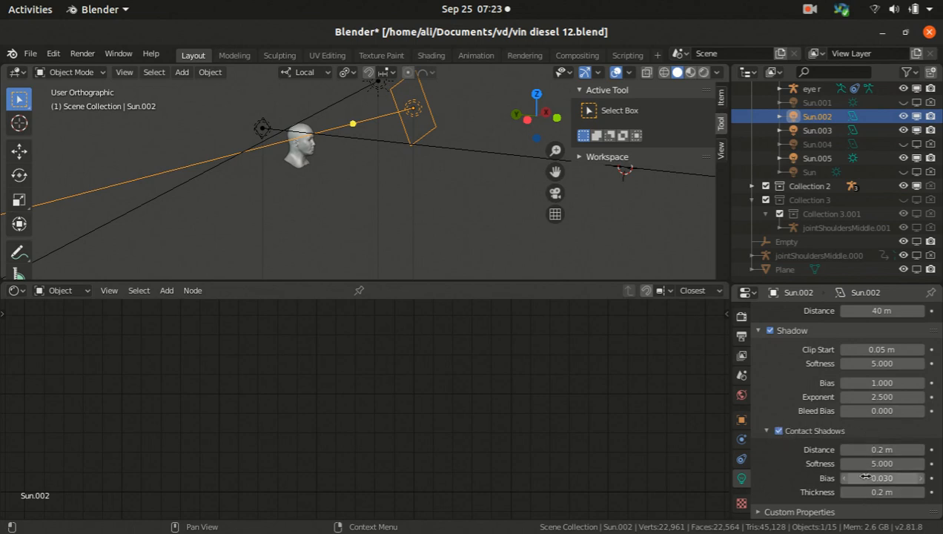
scroll(865, 478, up, 5)
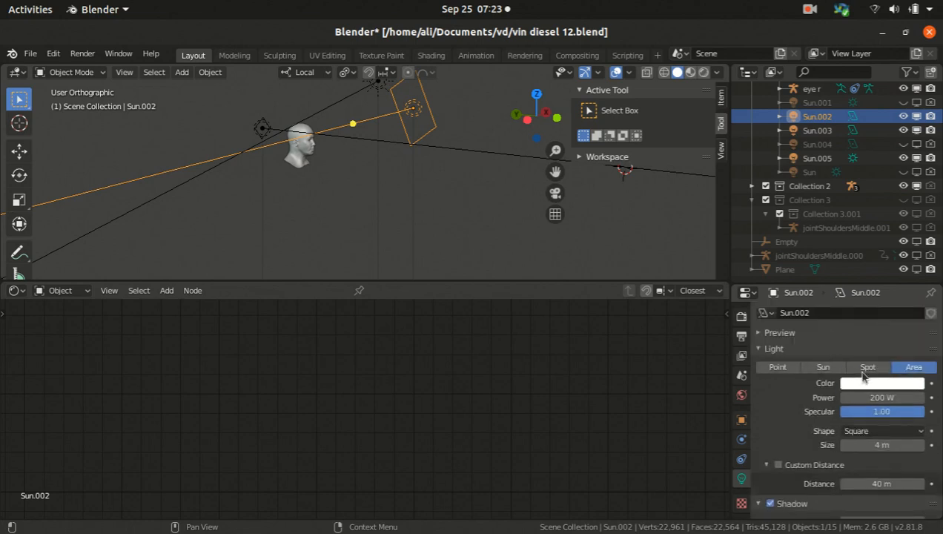
scroll(838, 439, down, 5)
scroll(838, 437, up, 5)
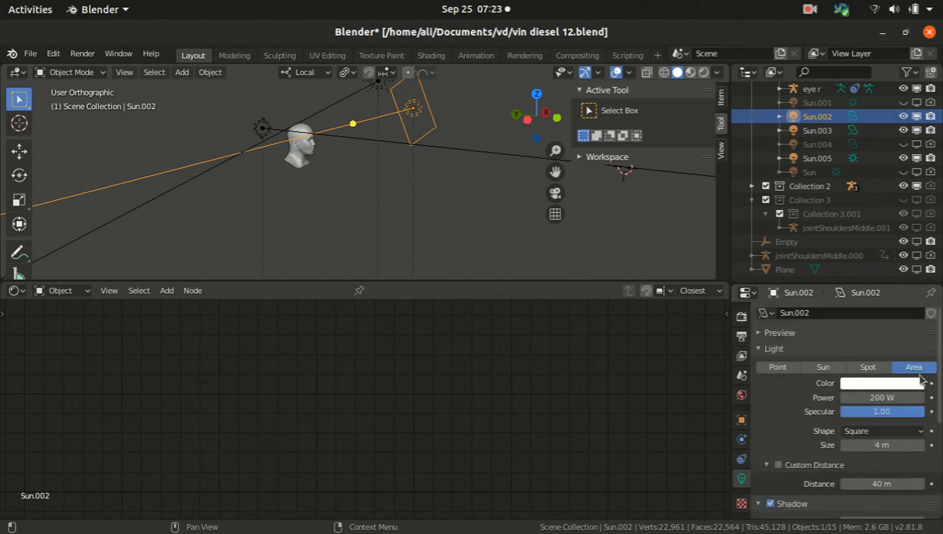
scroll(860, 423, down, 5)
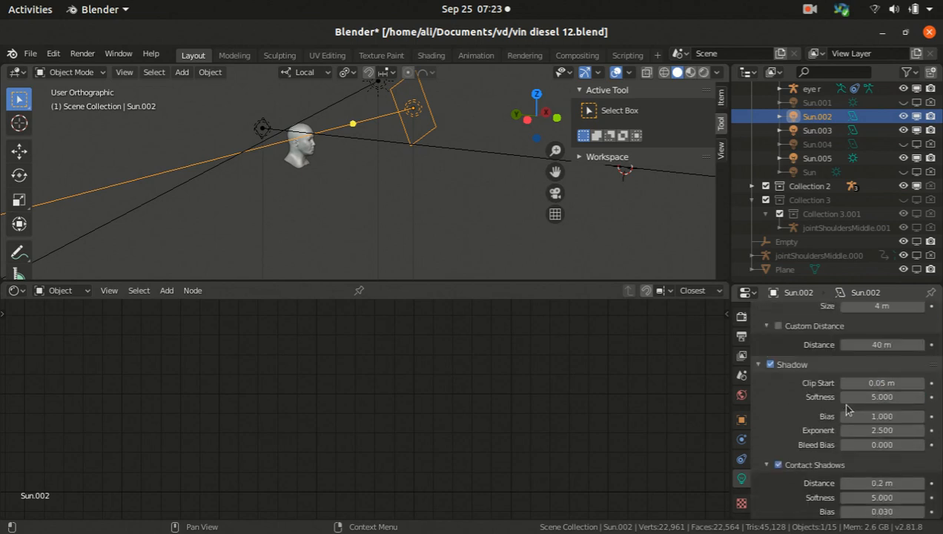
scroll(838, 389, up, 5)
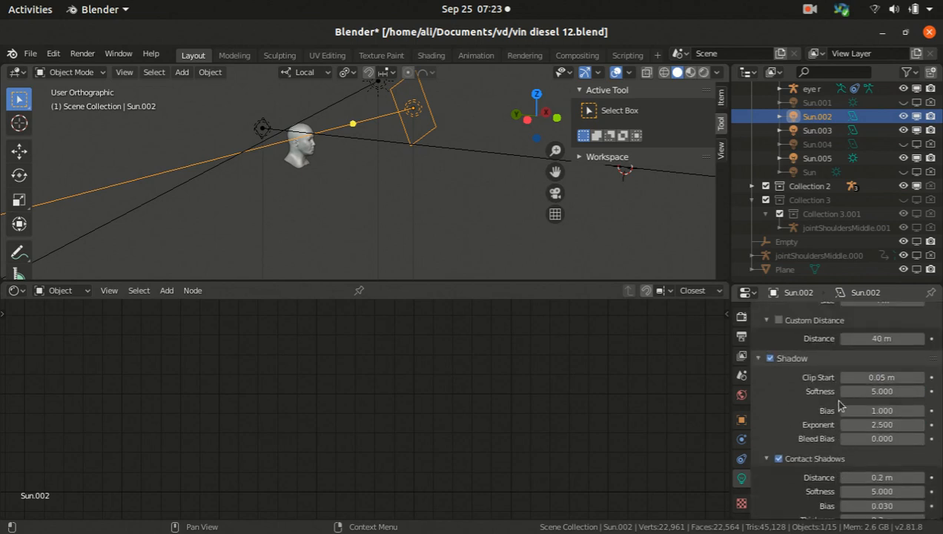
scroll(840, 403, up, 2)
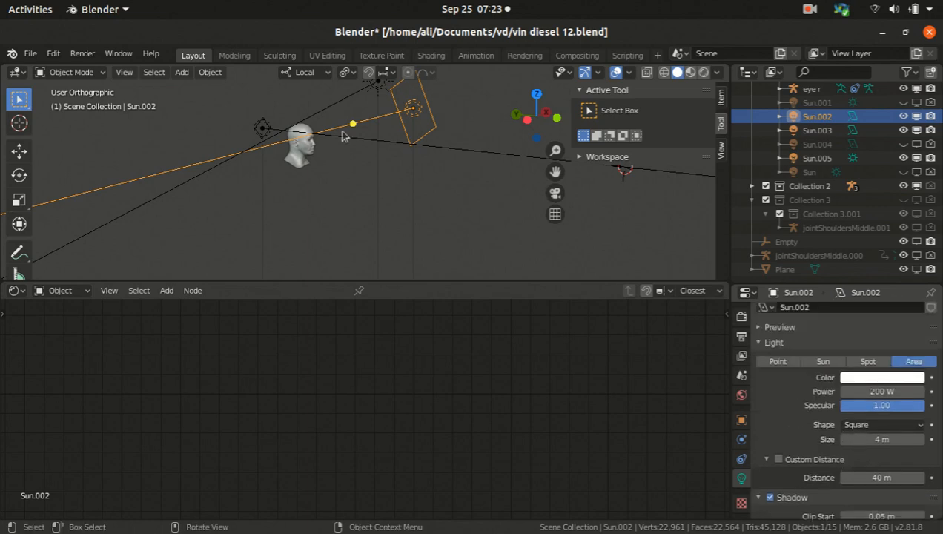
Select the Sun.005 sun light above the head and examine its strength, angle, shadow and contact shadow settings.
click(348, 92)
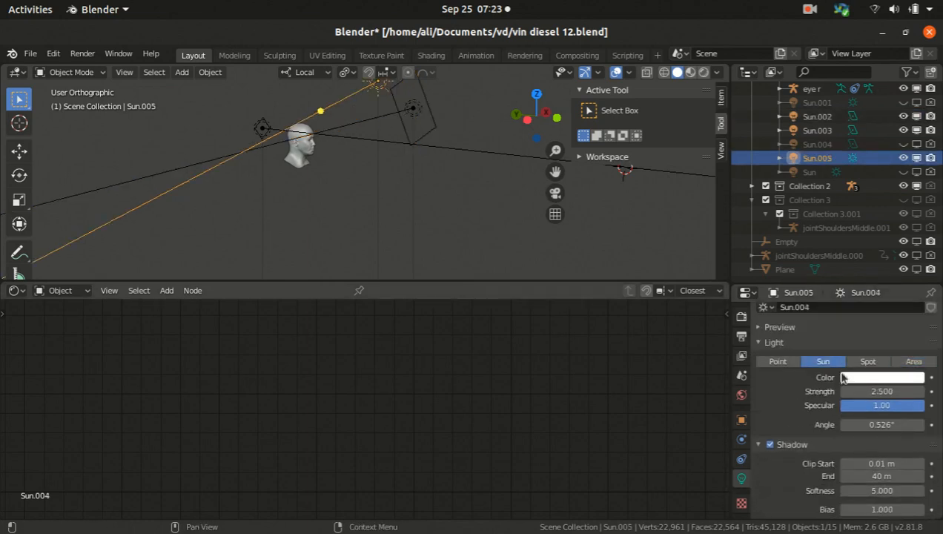
click(878, 390)
key(Escape)
scroll(871, 415, down, 3)
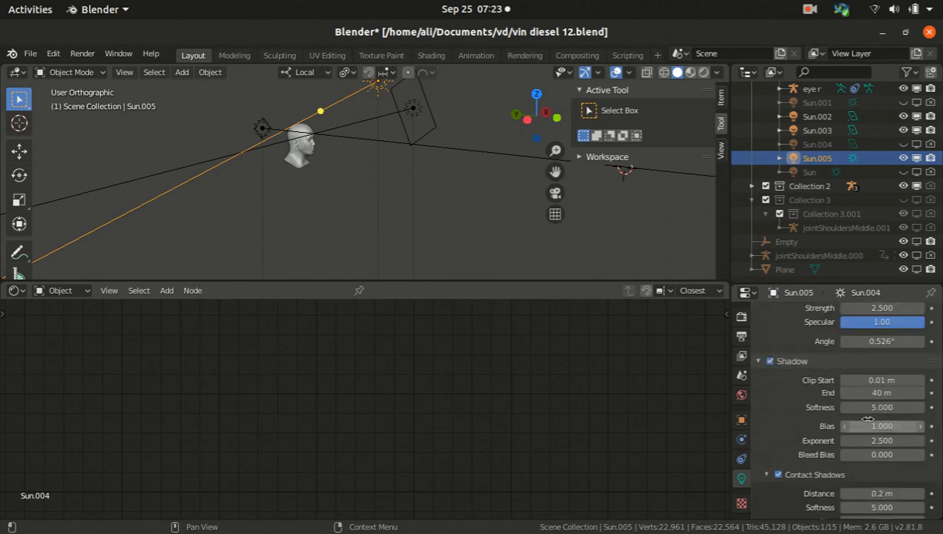
scroll(867, 419, up, 2)
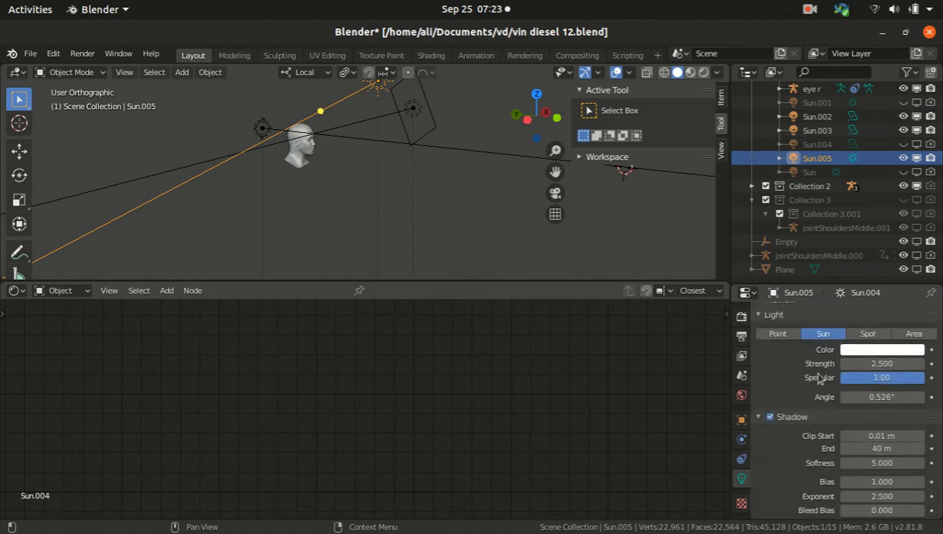
scroll(837, 403, down, 3)
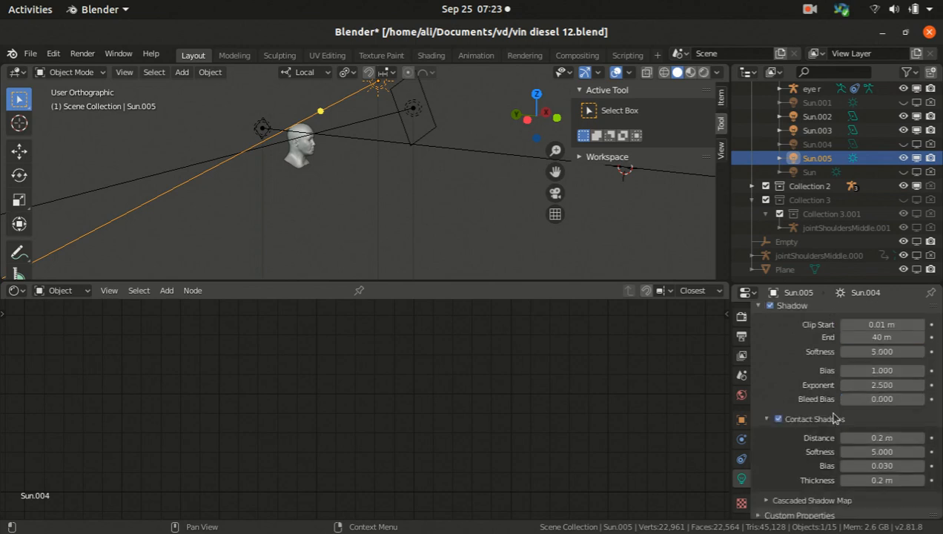
scroll(833, 416, up, 1)
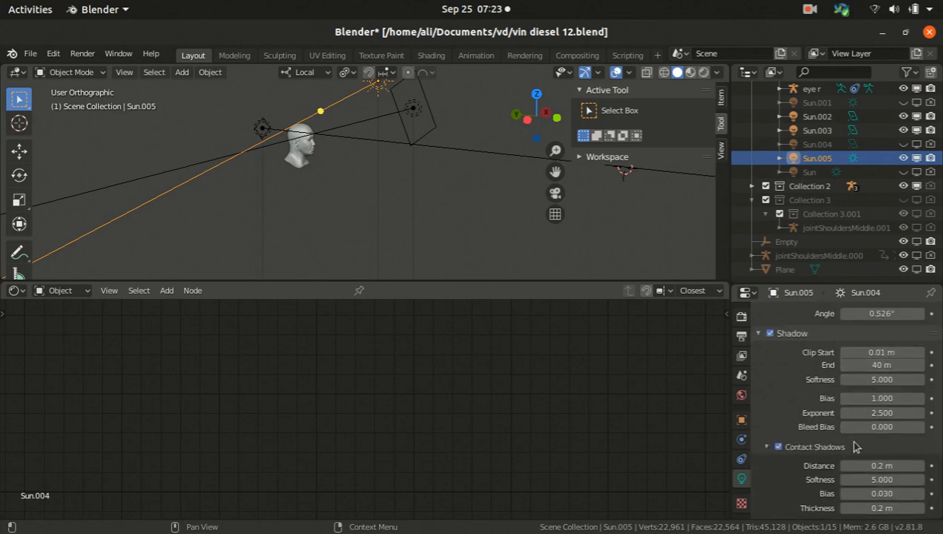
scroll(833, 444, down, 1)
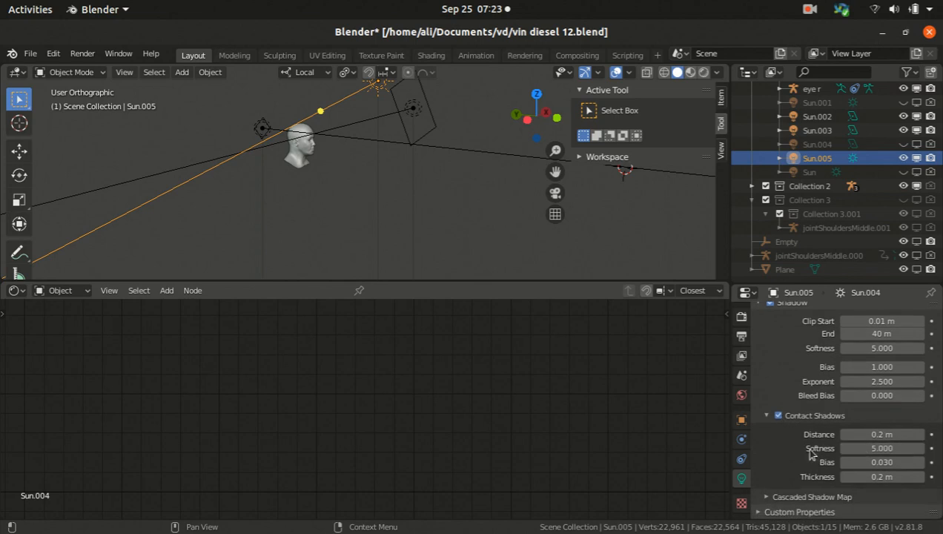
scroll(819, 444, up, 5)
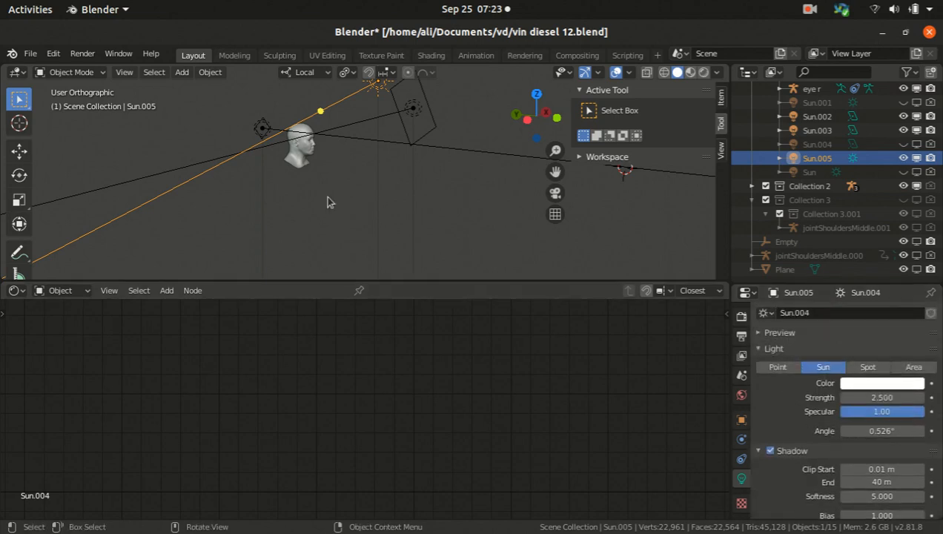
Examine the settings of the Sun.003 area light behind the head and compare them with those of Sun.002.
click(259, 128)
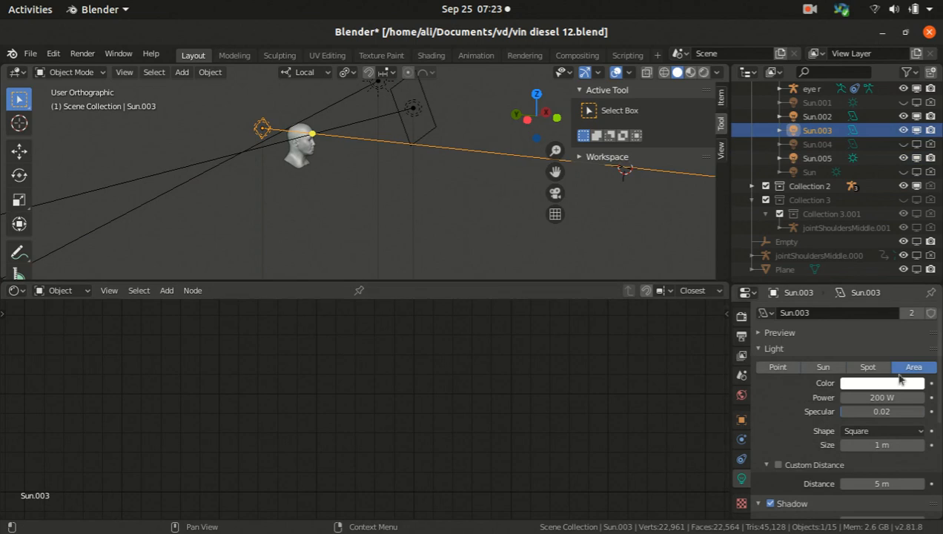
scroll(887, 370, down, 3)
scroll(908, 378, up, 3)
scroll(906, 380, down, 1)
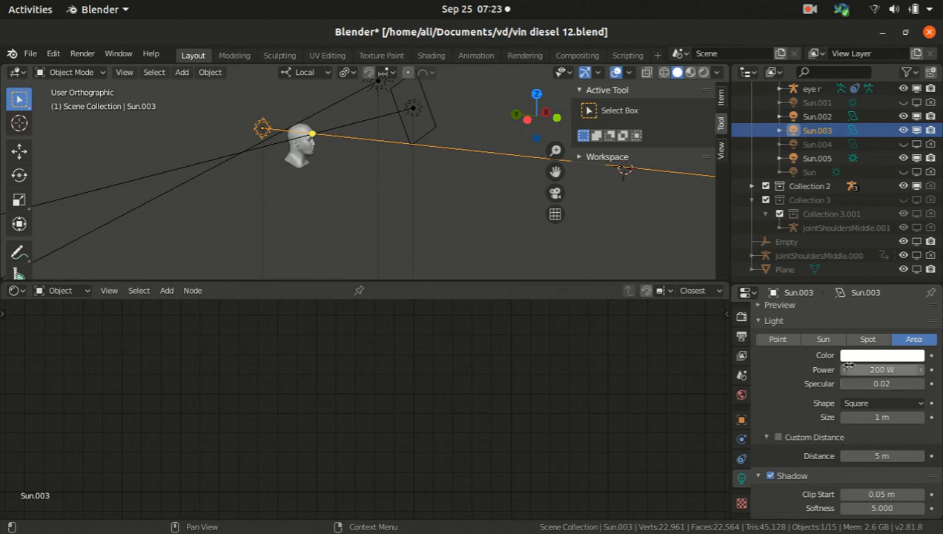
click(433, 123)
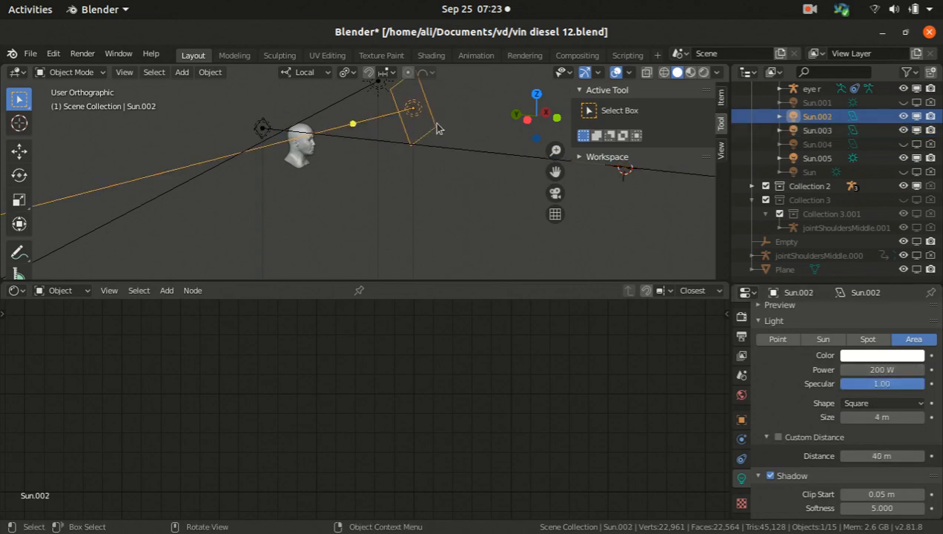
click(260, 123)
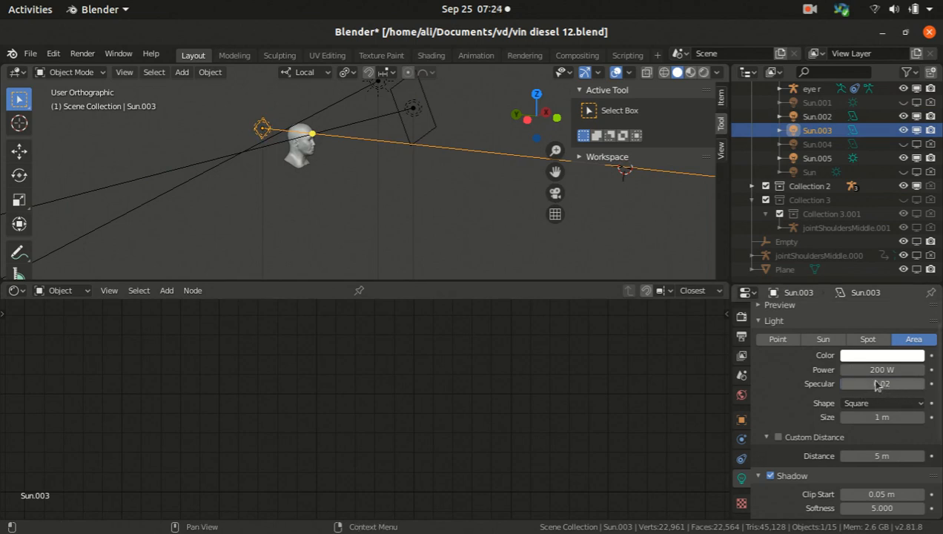
middle_drag(183, 178, 363, 150)
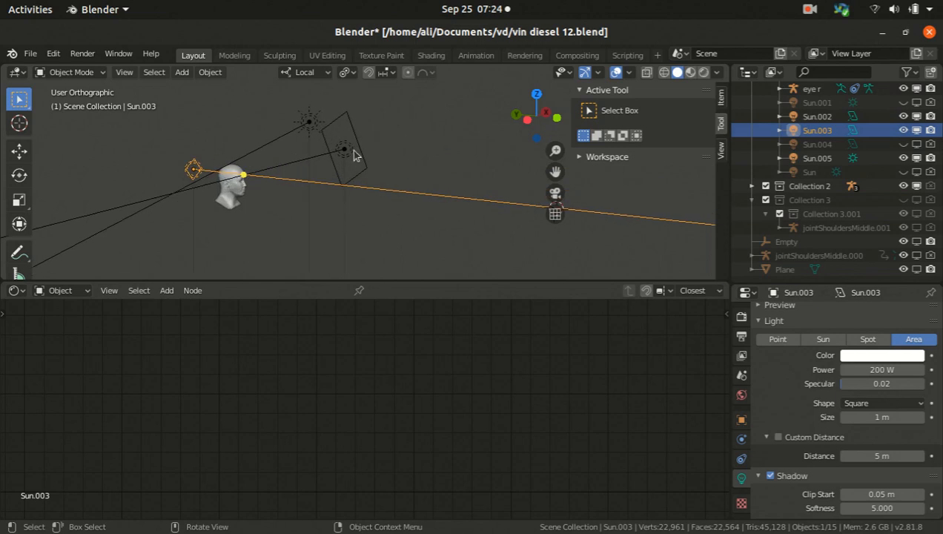
scroll(849, 445, down, 5)
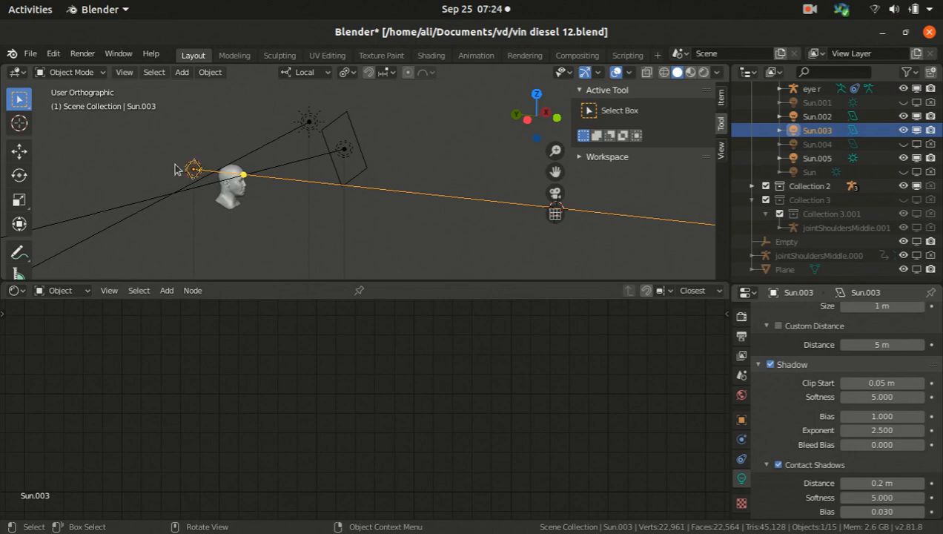
Examine the Eevee render settings for sampling, ambient occlusion, bloom, subsurface scattering and screen space reflections.
scroll(812, 430, down, 2)
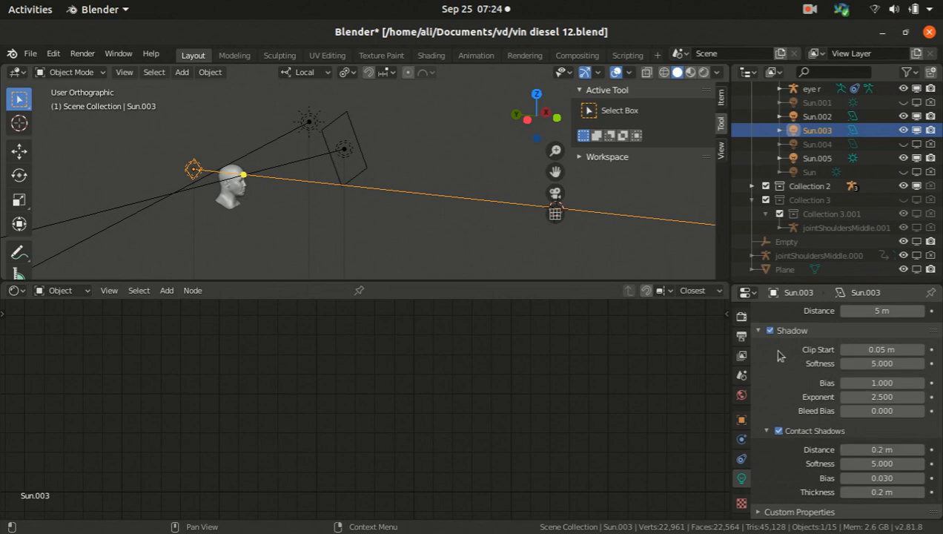
click(743, 337)
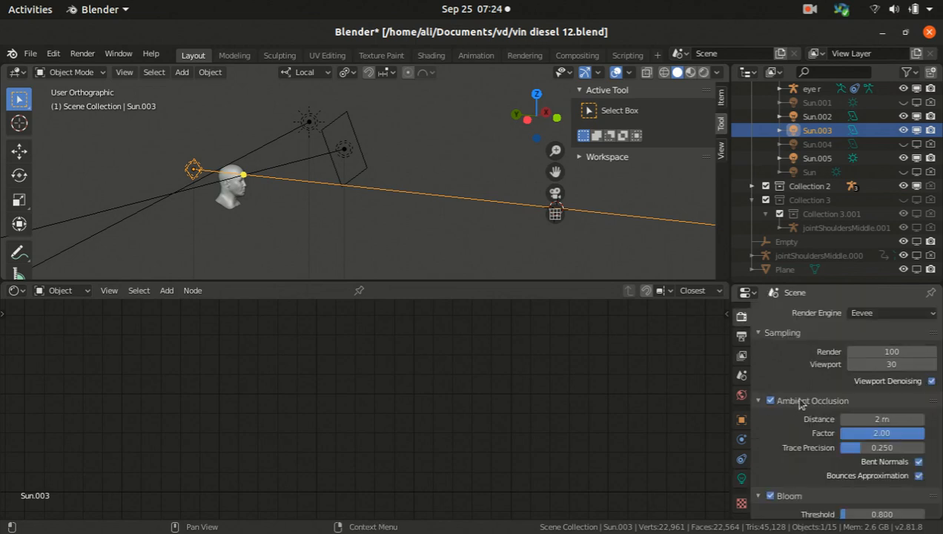
scroll(763, 370, down, 3)
scroll(778, 372, up, 2)
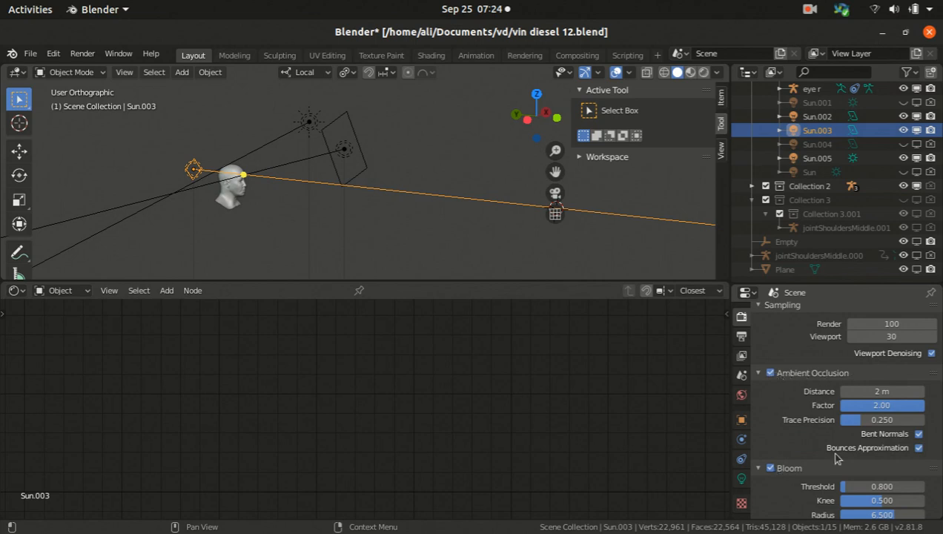
scroll(823, 463, down, 3)
scroll(804, 461, down, 3)
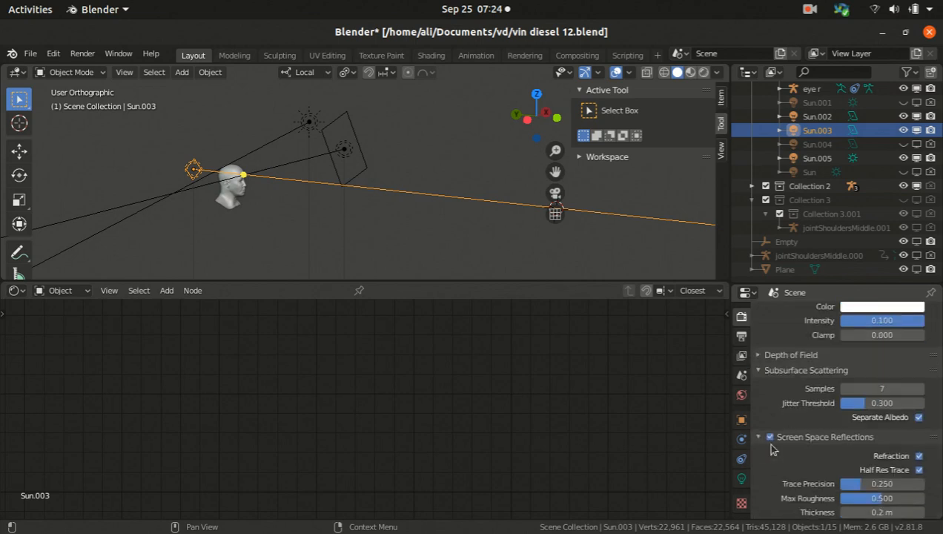
scroll(785, 400, down, 2)
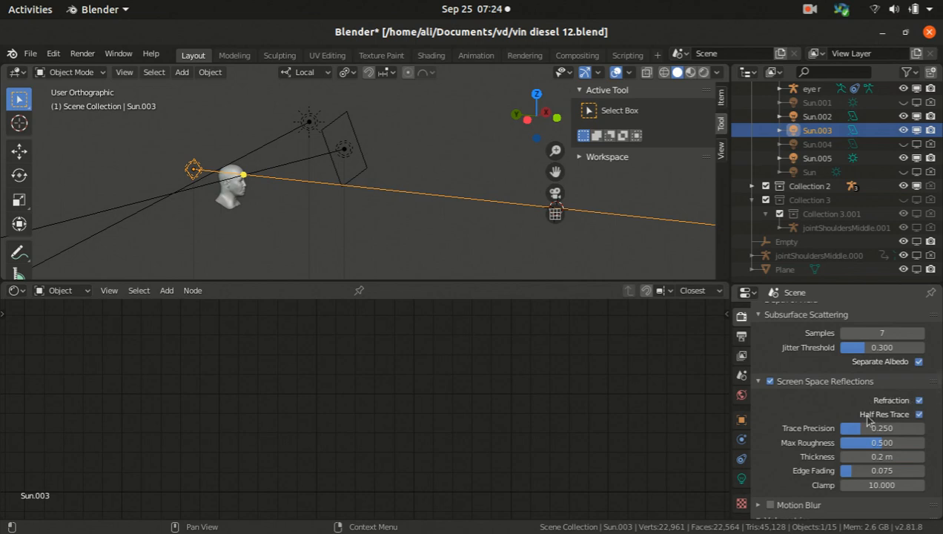
click(918, 414)
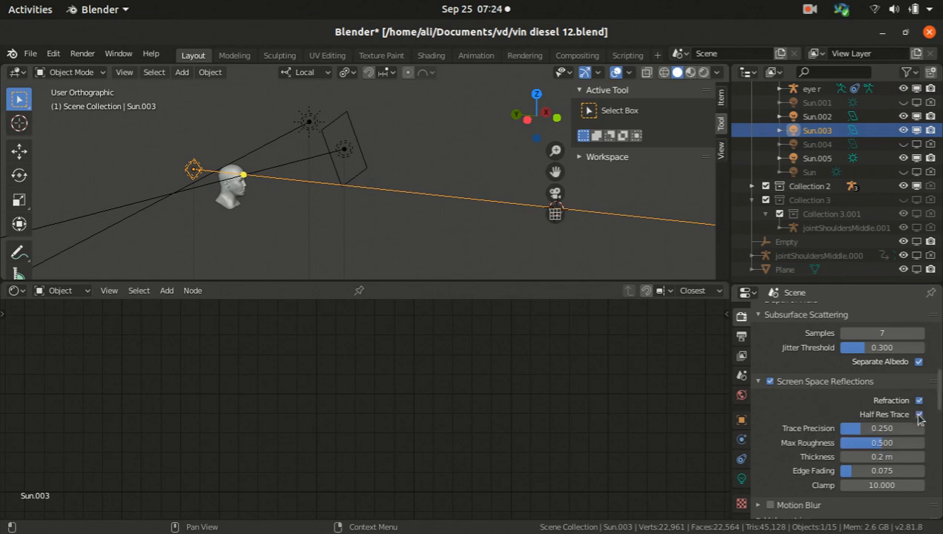
Examine the Eevee volumetrics, hair and shadow settings, including the available shadow methods.
scroll(791, 438, down, 3)
scroll(790, 439, down, 3)
scroll(789, 439, up, 3)
scroll(792, 434, down, 2)
scroll(866, 390, up, 2)
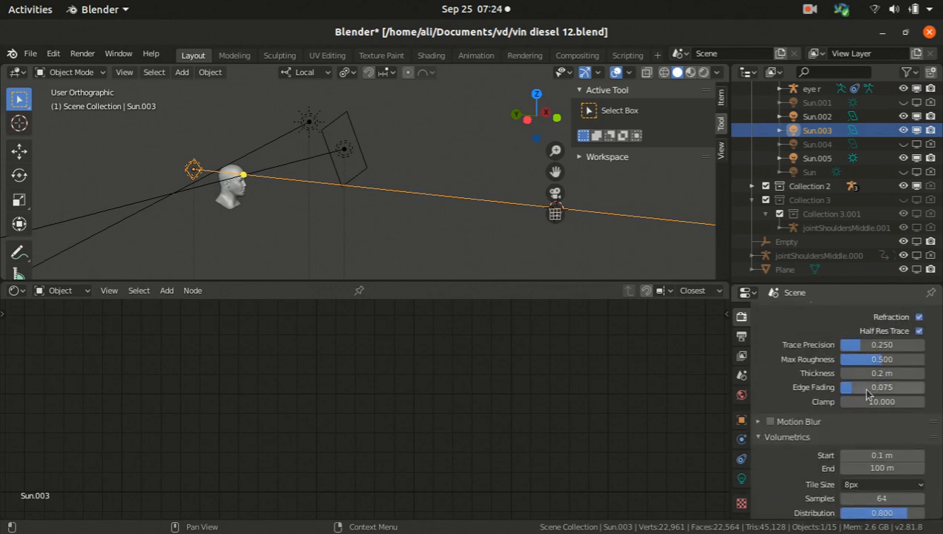
scroll(815, 418, down, 4)
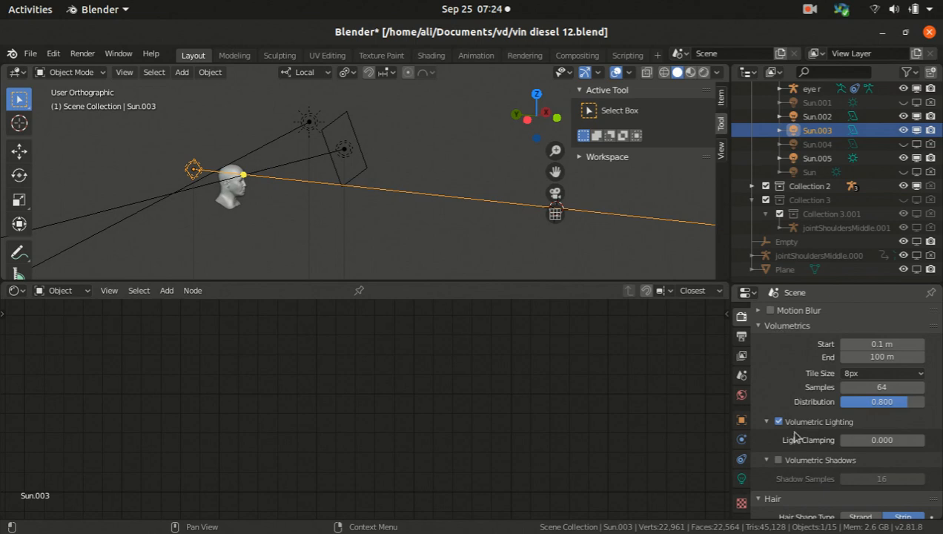
scroll(794, 438, down, 4)
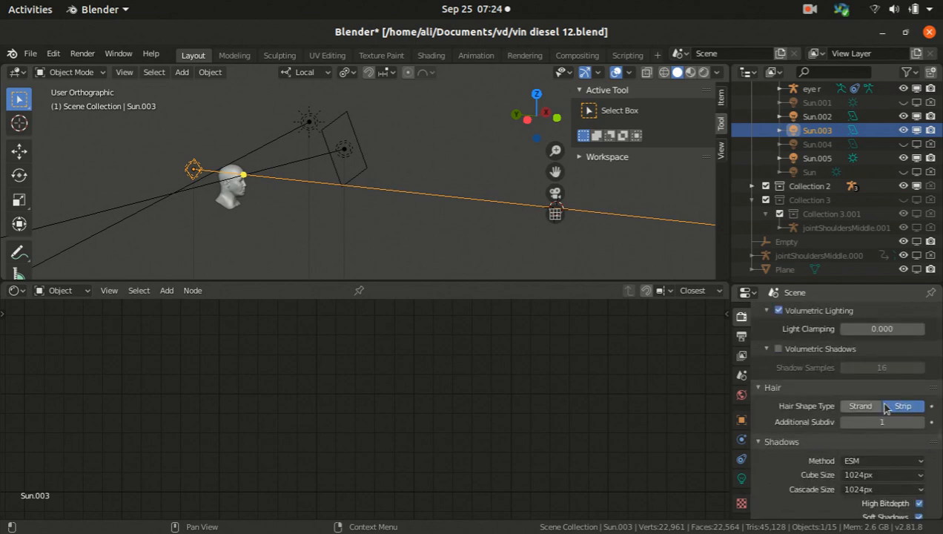
scroll(808, 419, down, 4)
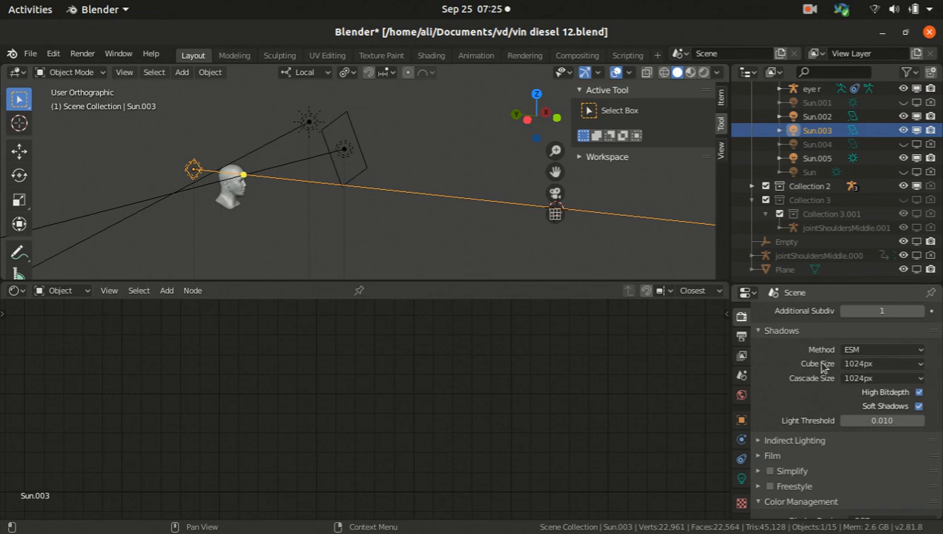
click(858, 351)
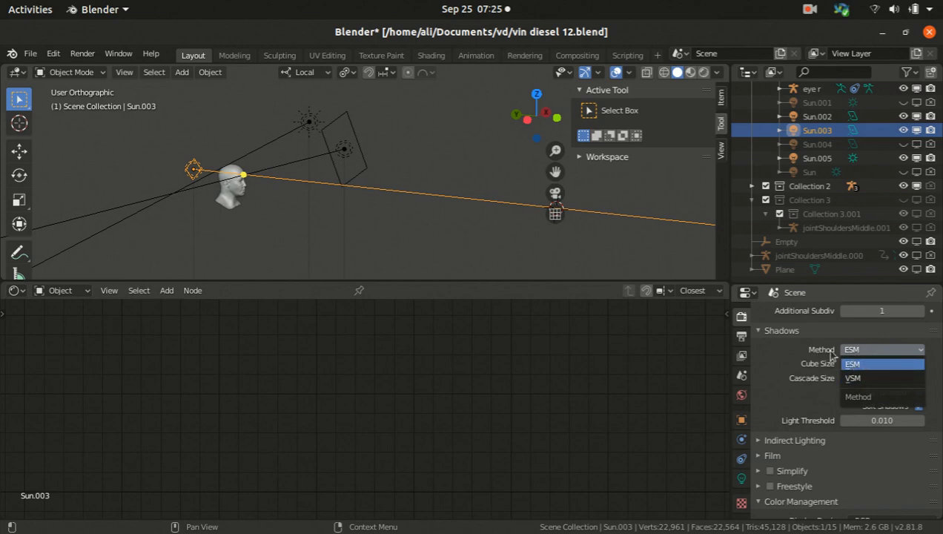
click(853, 360)
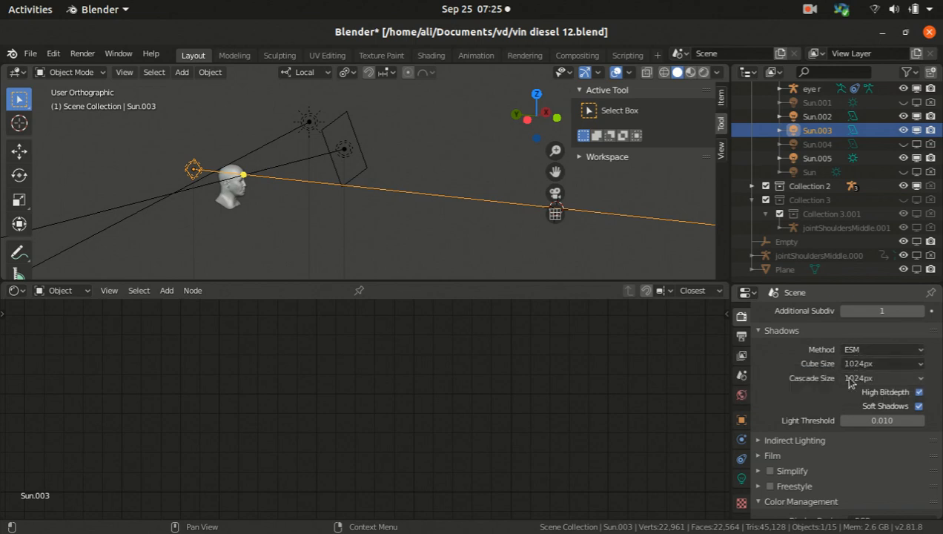
scroll(843, 406, up, 15)
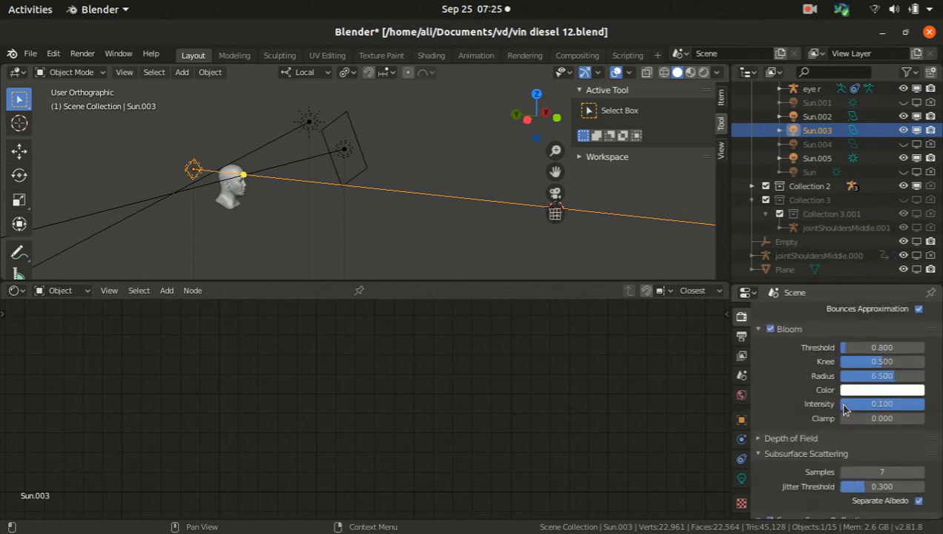
scroll(844, 406, up, 4)
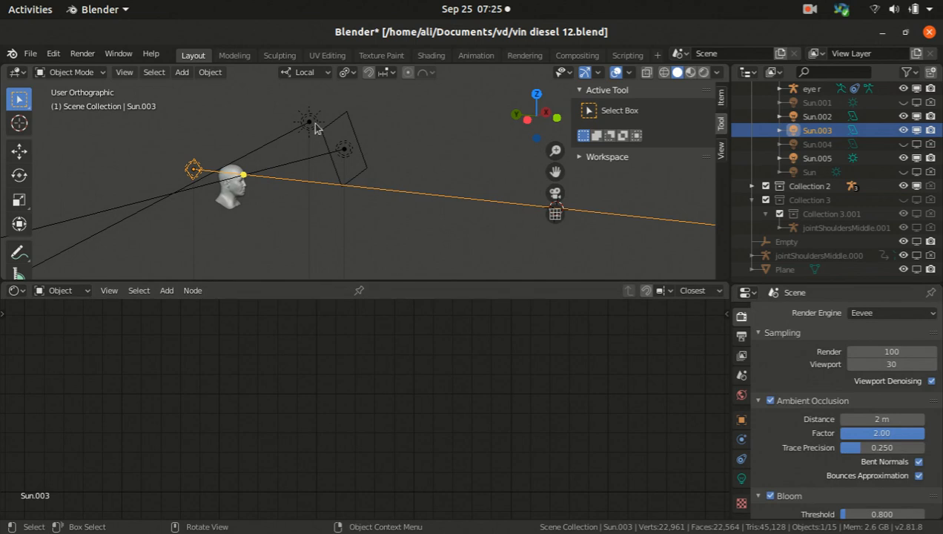
Review the light, shadow and contact shadow settings of the Sun.003 area light behind the head again.
click(349, 151)
click(200, 165)
click(202, 164)
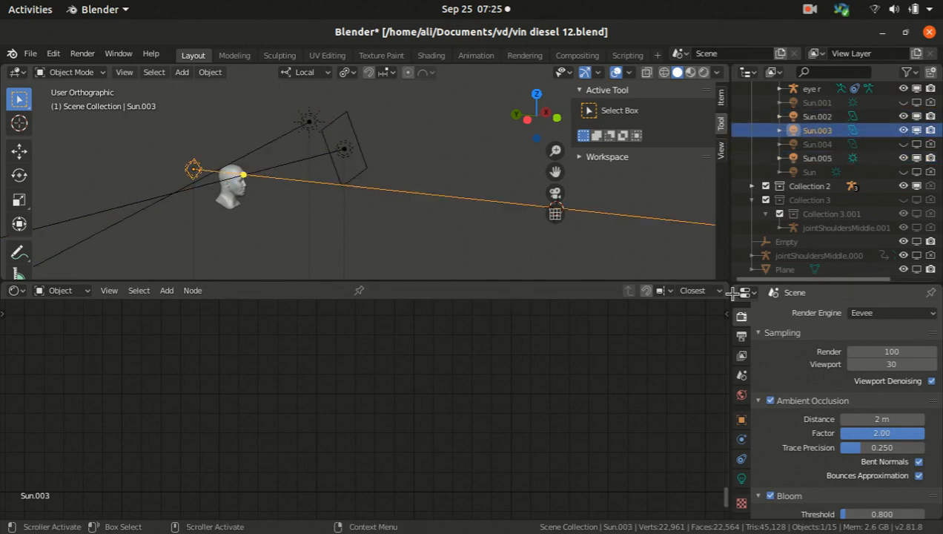
click(741, 478)
scroll(826, 374, up, 5)
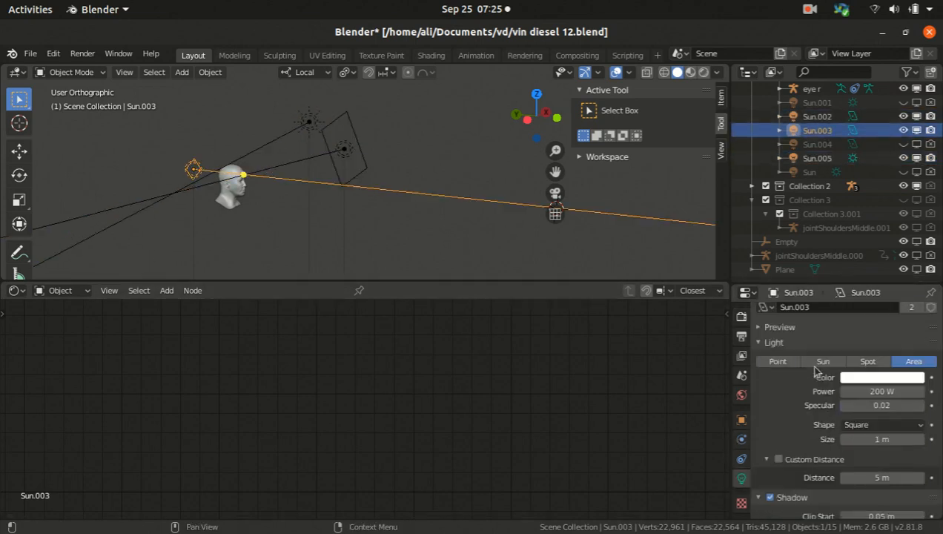
scroll(813, 376, down, 6)
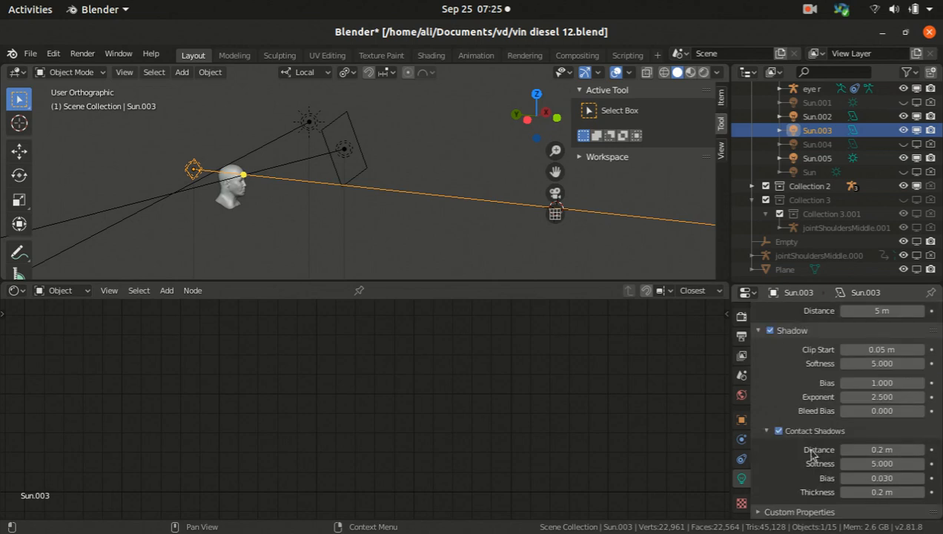
scroll(812, 452, up, 6)
Add a Diffuse BSDF node to the head's Material.001 and link its output to the Material Output's Surface input.
middle_drag(415, 207, 293, 196)
click(305, 179)
scroll(313, 366, down, 2)
scroll(324, 364, down, 7)
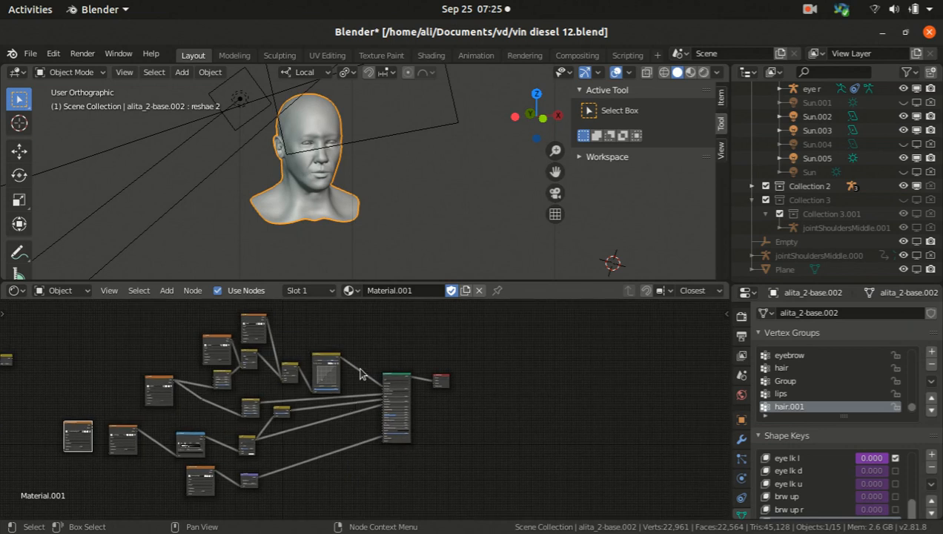
scroll(357, 403, up, 1)
click(166, 290)
mouse_move(188, 359)
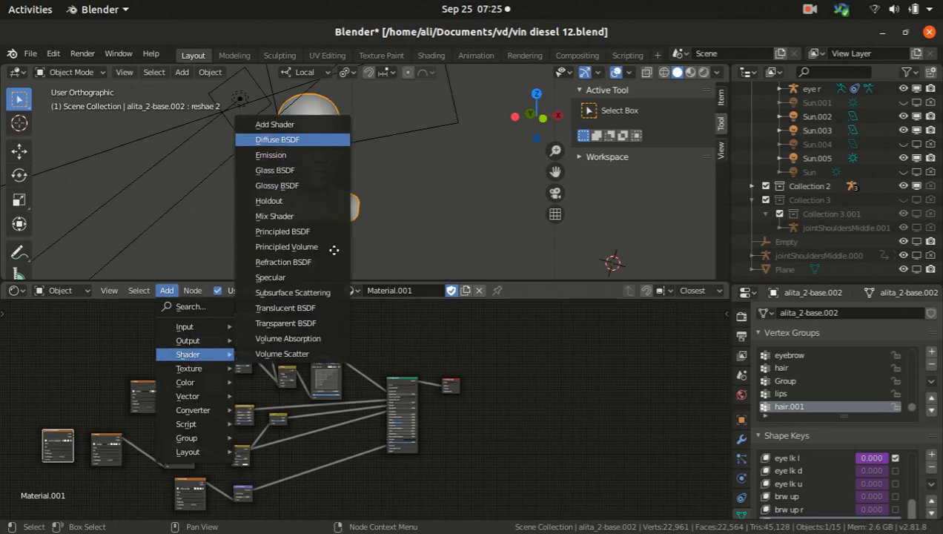
click(297, 187)
click(403, 352)
scroll(404, 353, up, 4)
scroll(404, 352, up, 2)
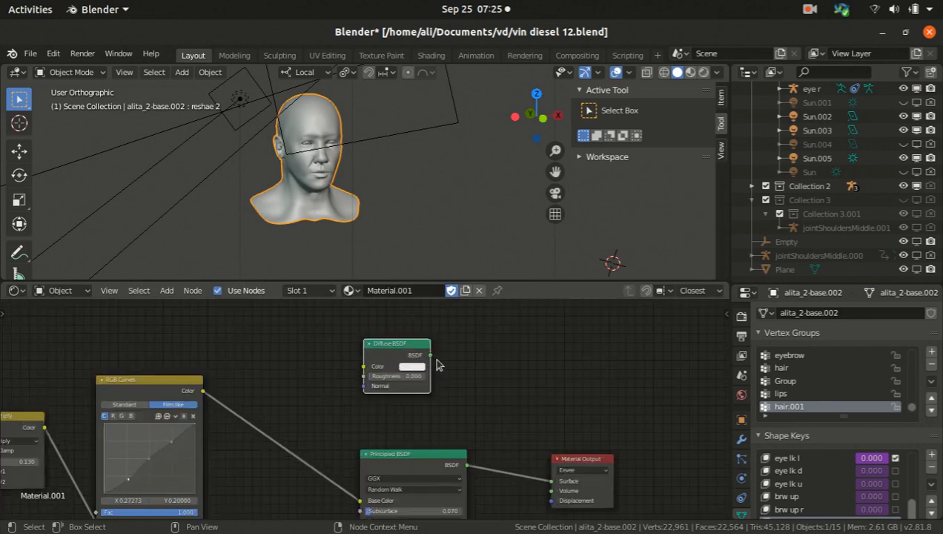
drag(430, 355, 556, 489)
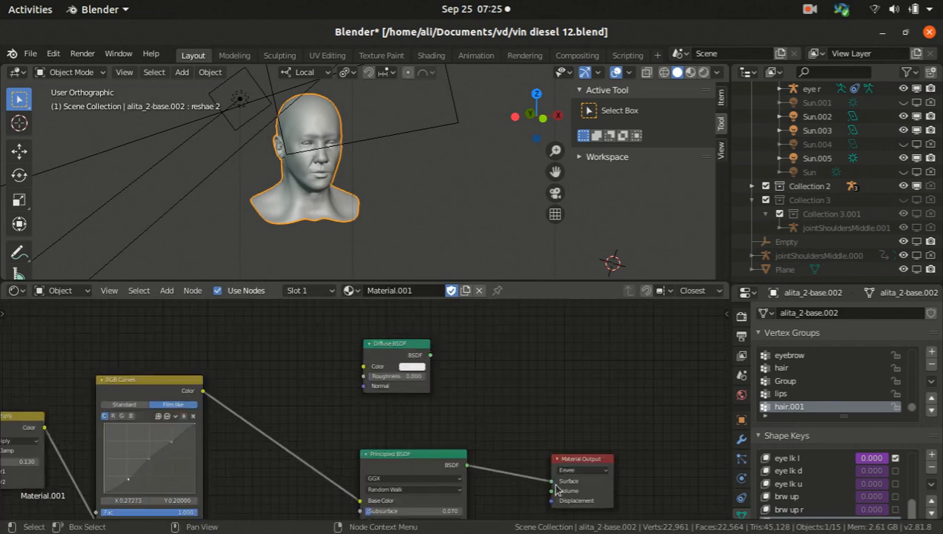
drag(430, 355, 551, 480)
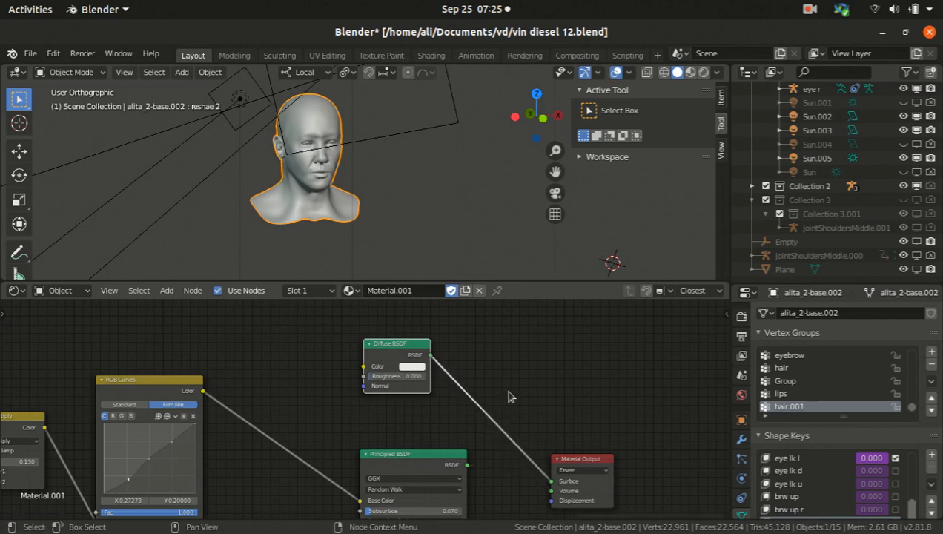
View the head through the camera with overlays off and compare its rendered previews in Cycles and Eevee.
click(555, 193)
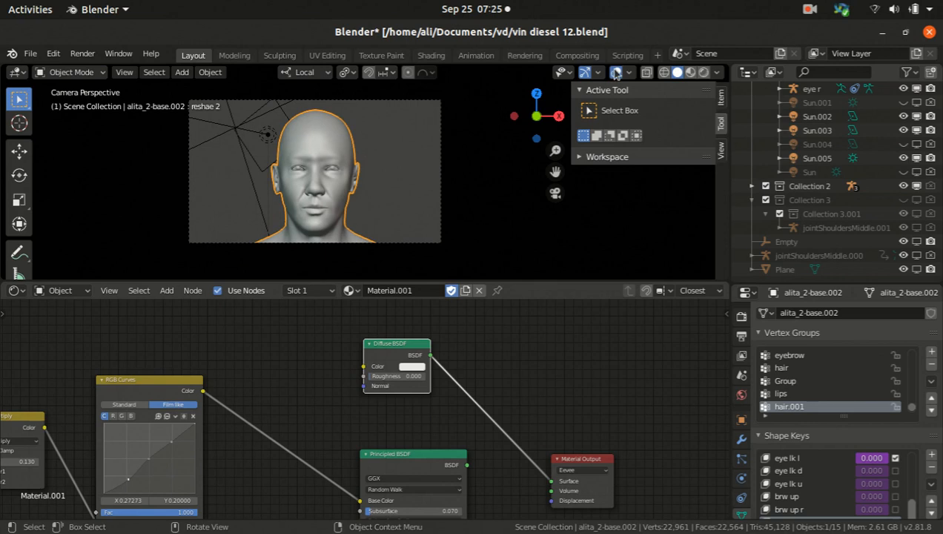
click(615, 72)
click(740, 316)
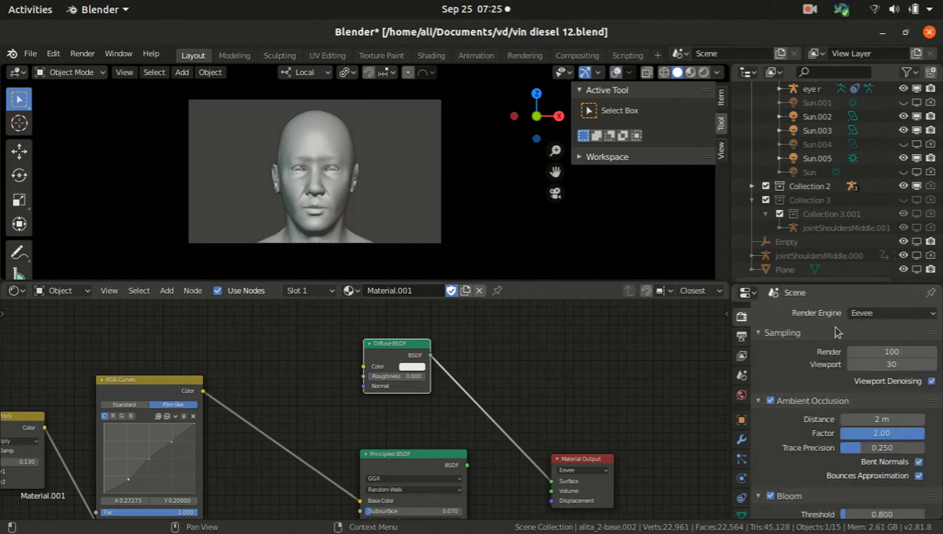
click(867, 314)
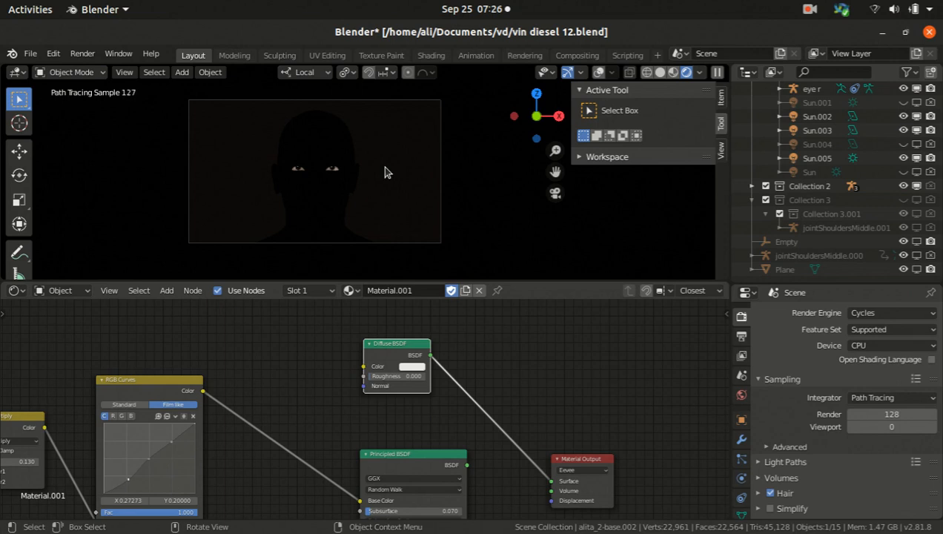
click(858, 310)
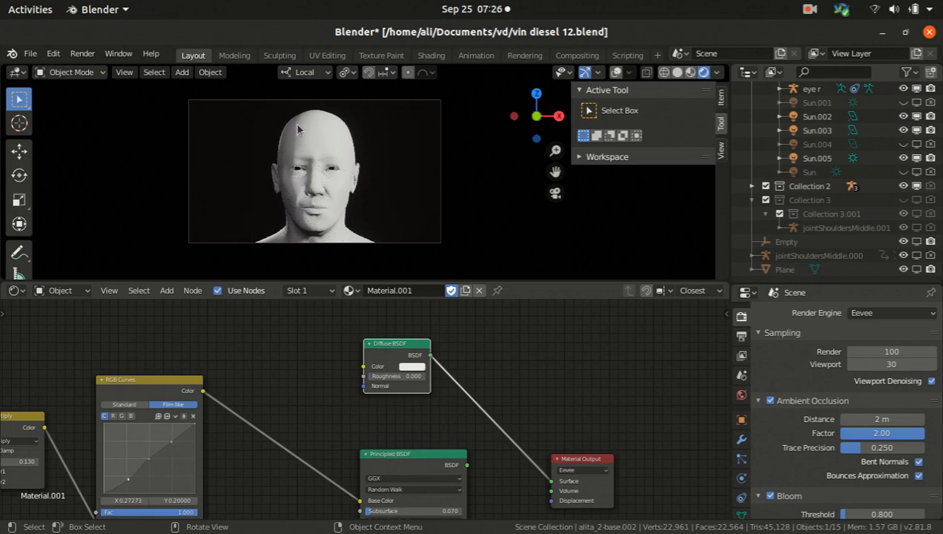
scroll(321, 192, up, 3)
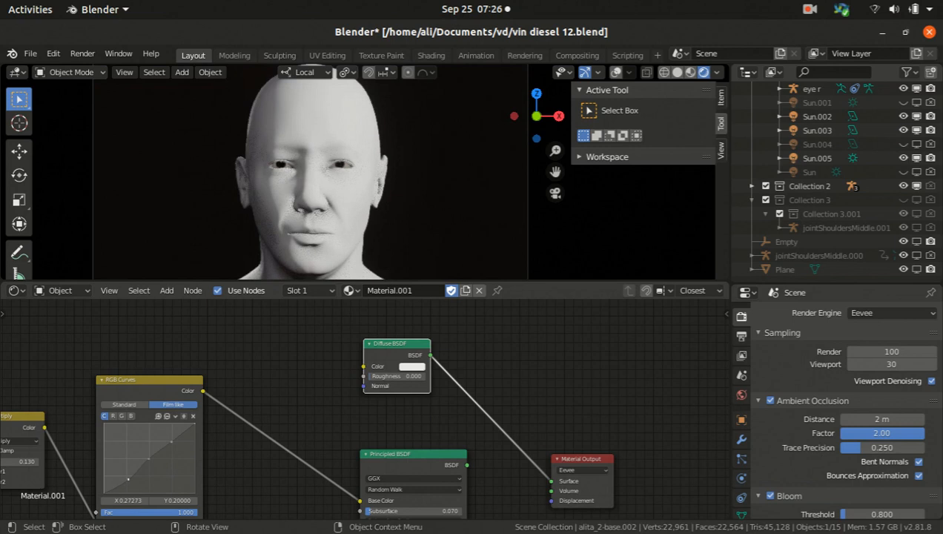
Set the render engine to Cycles and the Material Output node's target to All.
click(862, 313)
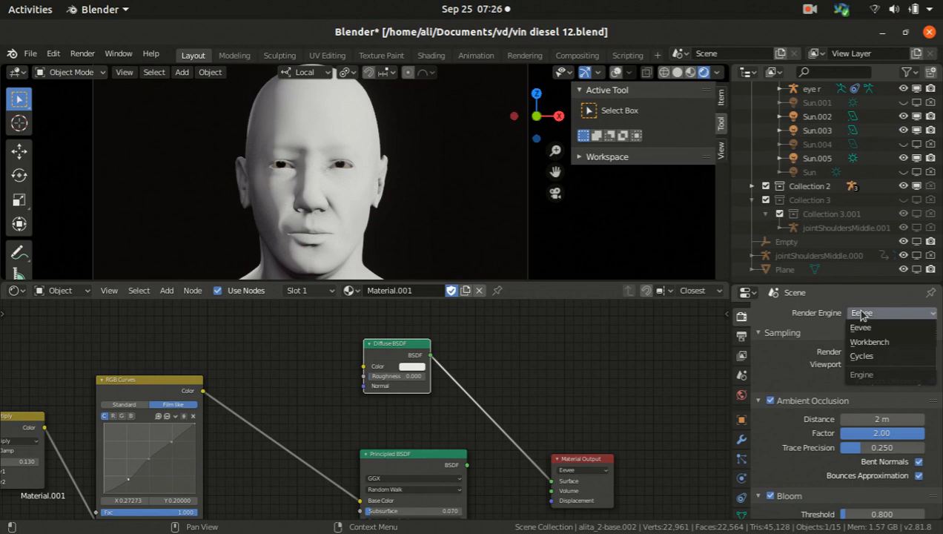
click(861, 356)
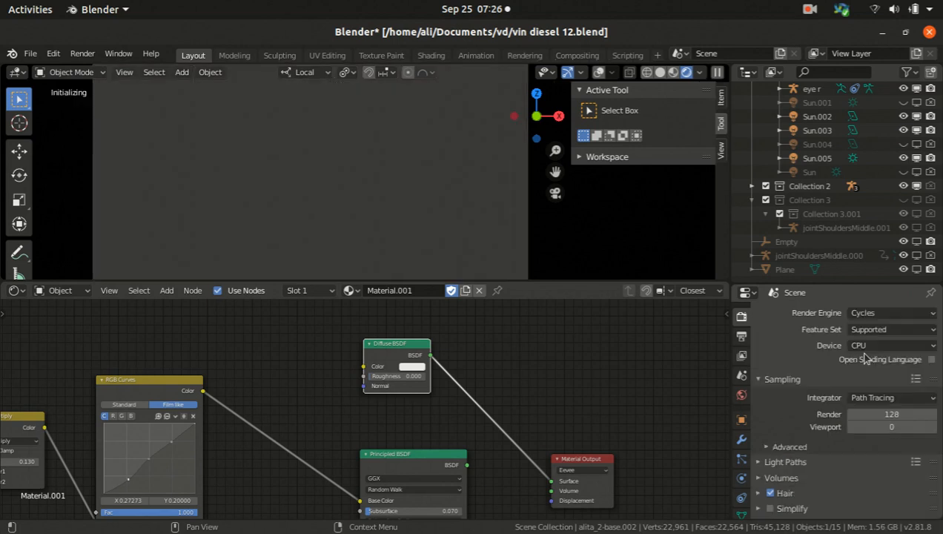
click(577, 470)
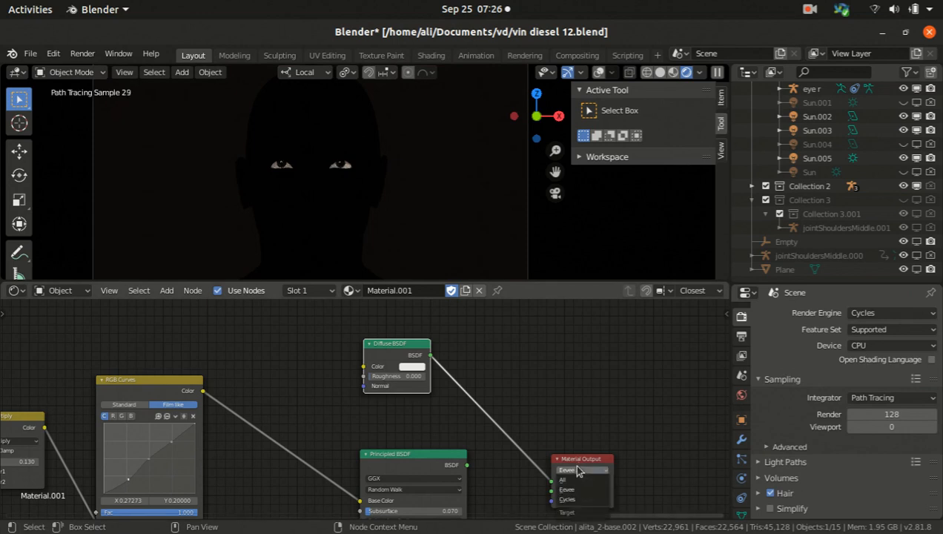
click(572, 483)
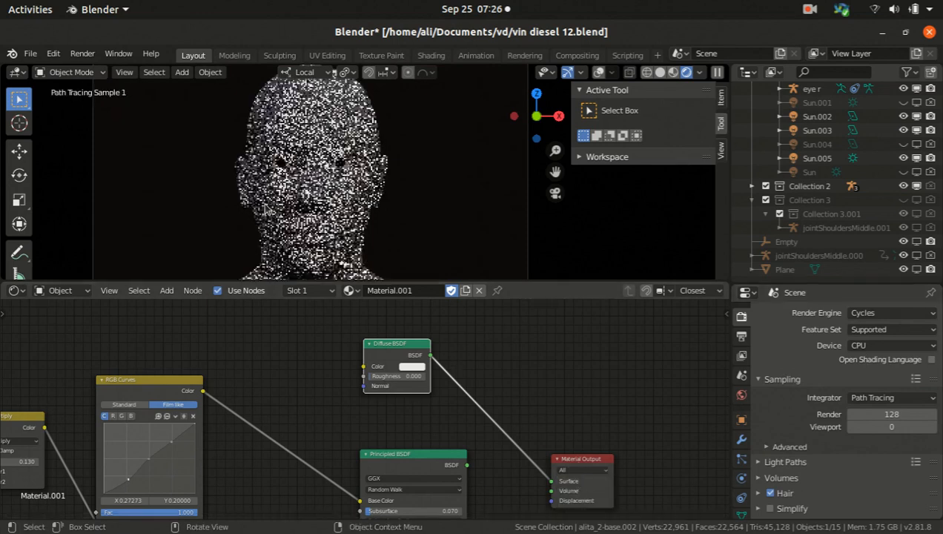
Fit the camera view and briefly hide the Sun.002 light to check its effect on the head before showing it again.
key(KP_0)
scroll(337, 137, up, 1)
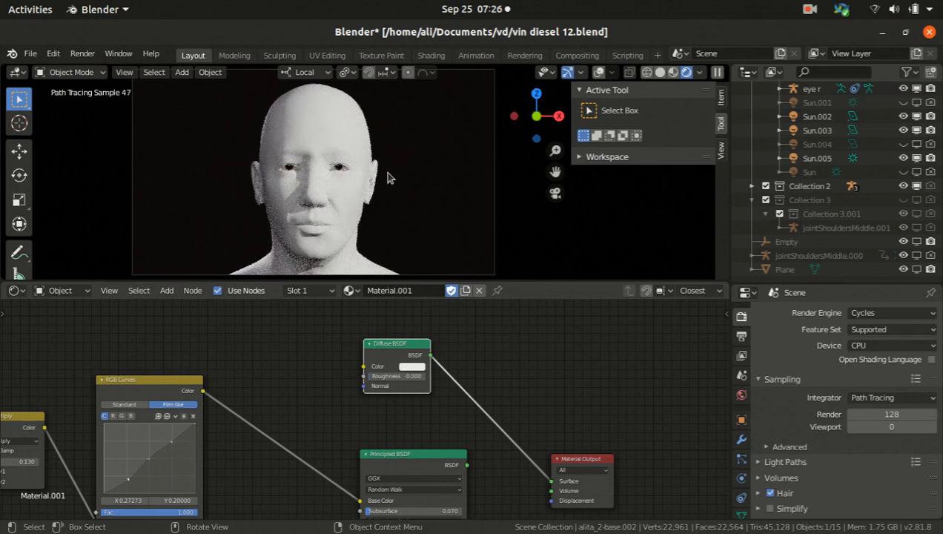
scroll(823, 203, up, 2)
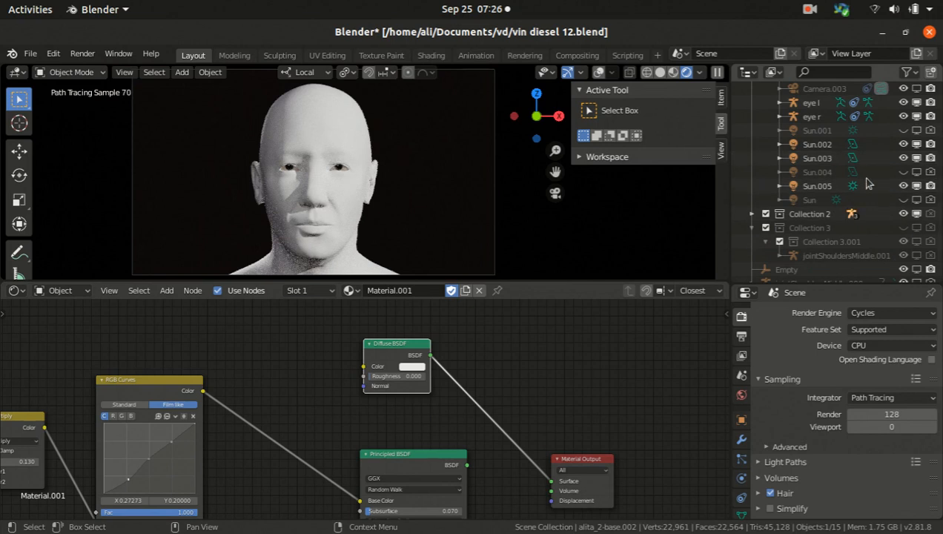
click(903, 145)
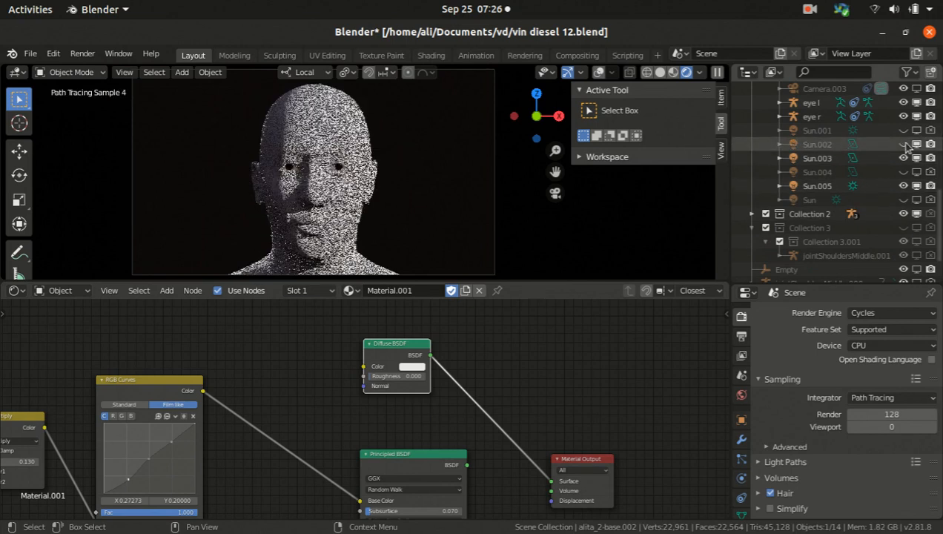
click(904, 144)
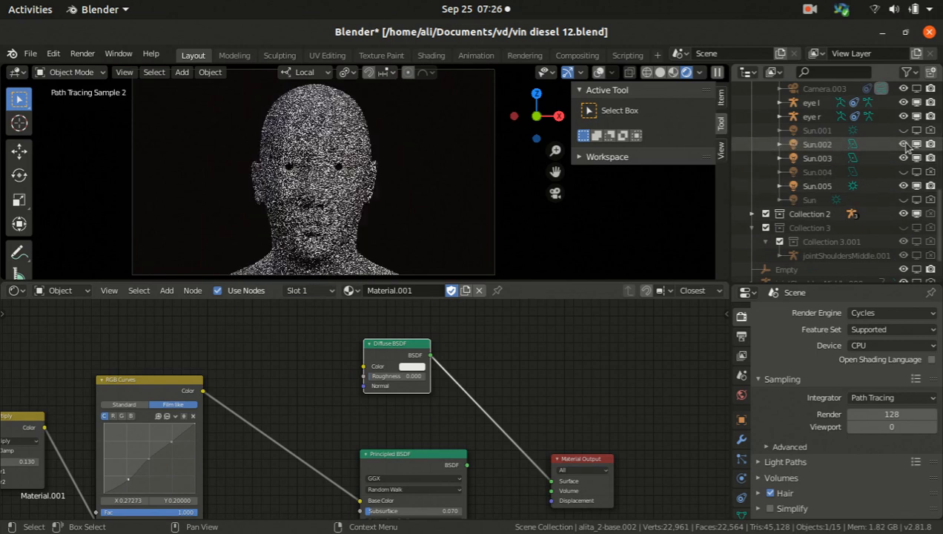
Hide the Sun.002 light to check its effect, open its light settings, and show it again.
click(903, 145)
click(832, 144)
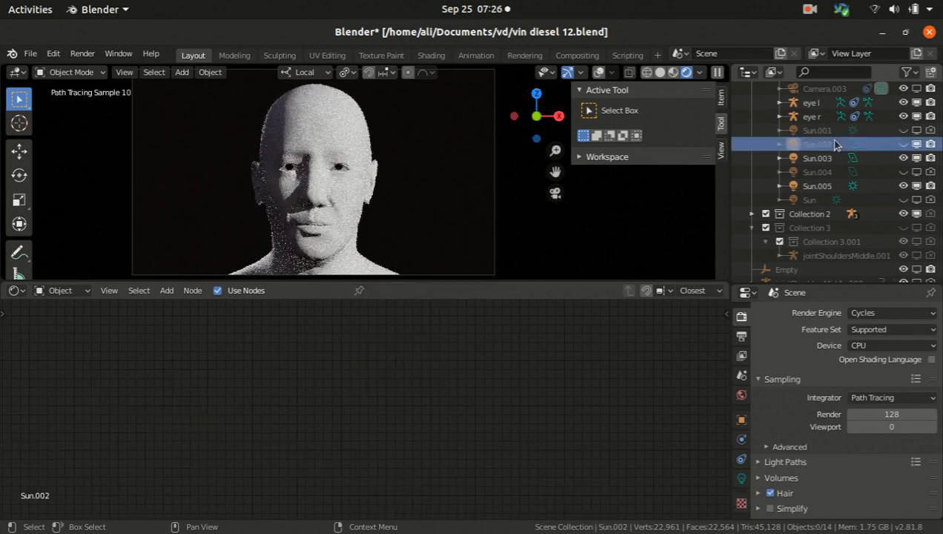
click(740, 480)
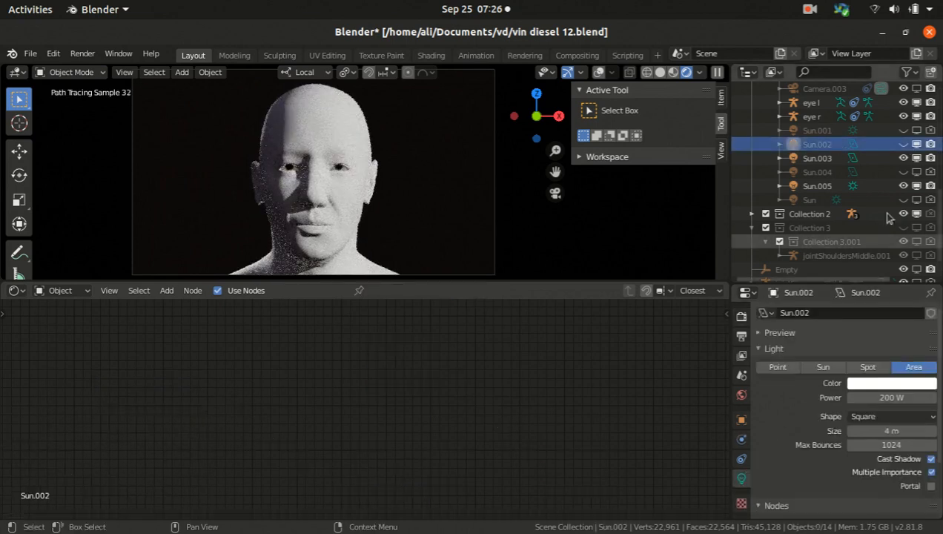
click(903, 144)
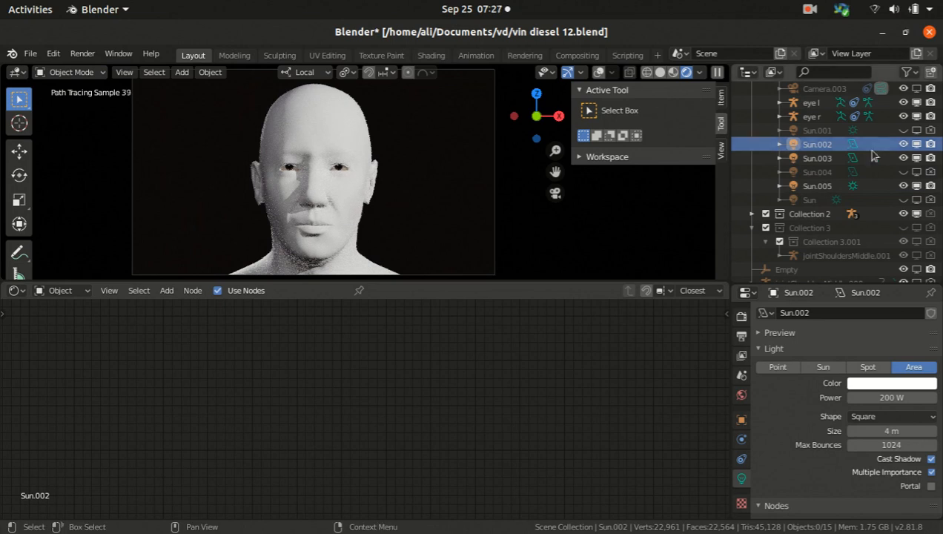
Hide and show the Sun.003 and Sun.005 lights one at a time to compare their effect on the head.
click(902, 157)
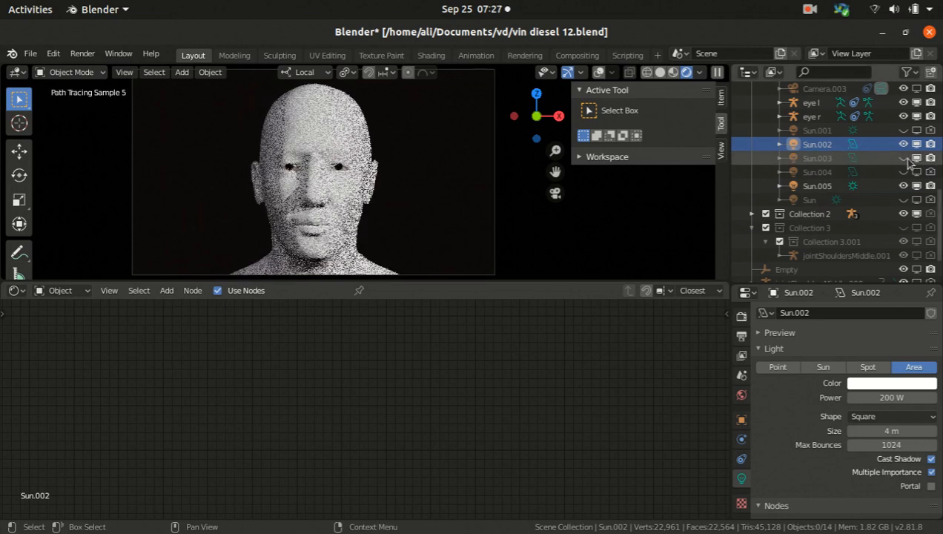
click(896, 158)
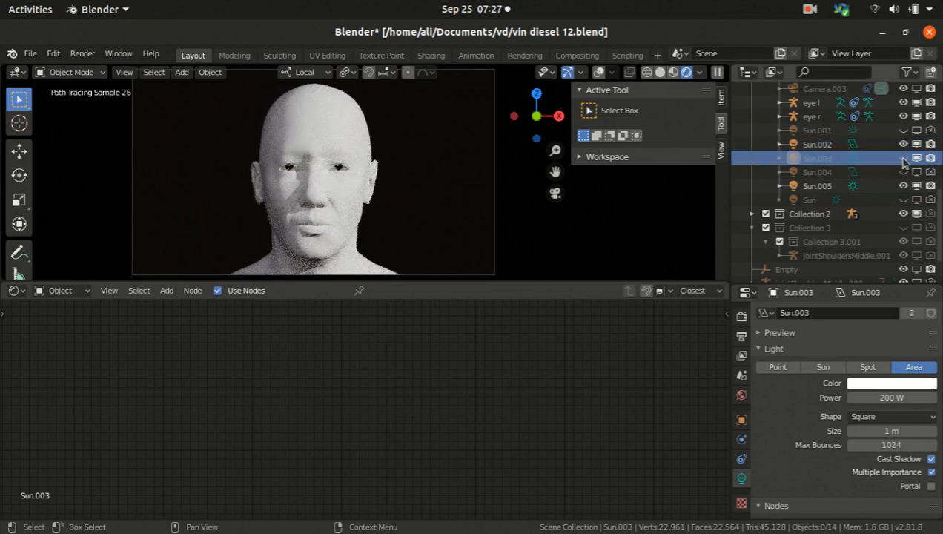
click(902, 158)
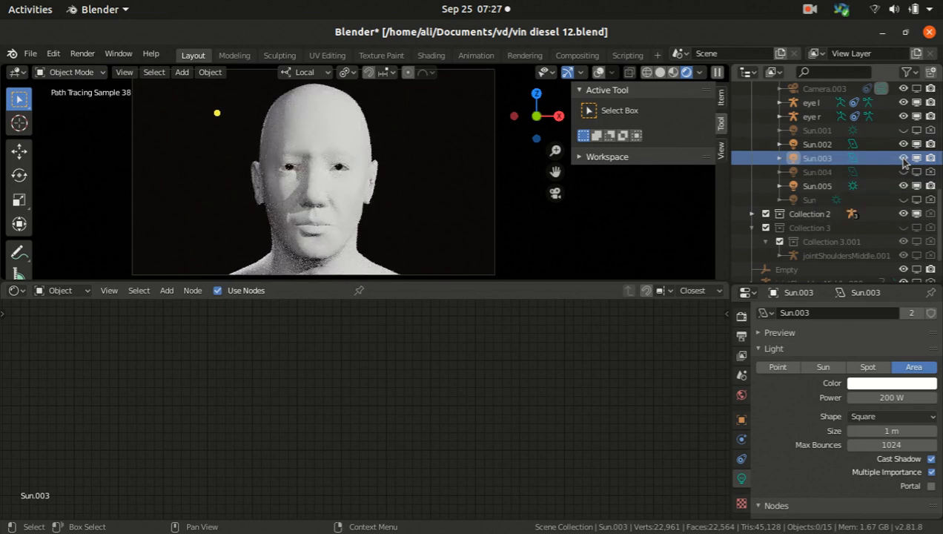
click(902, 186)
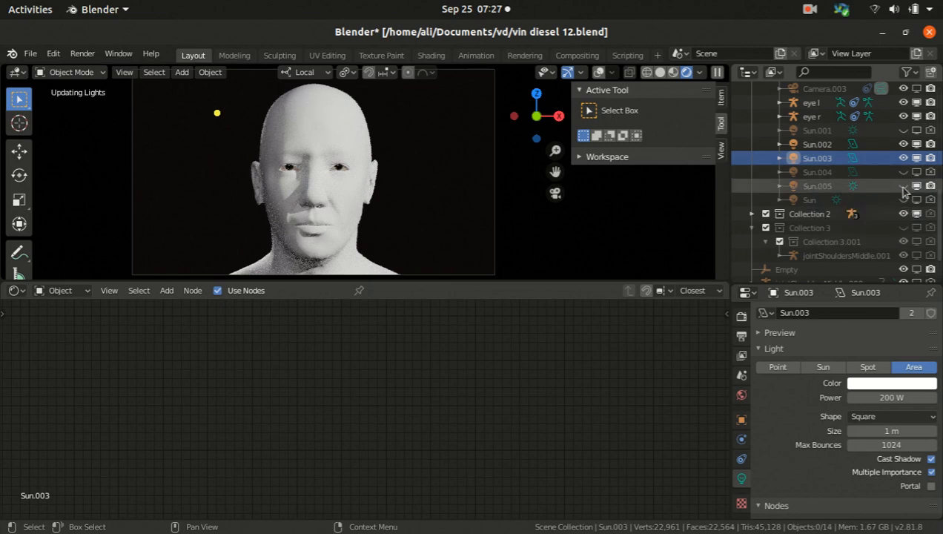
click(903, 186)
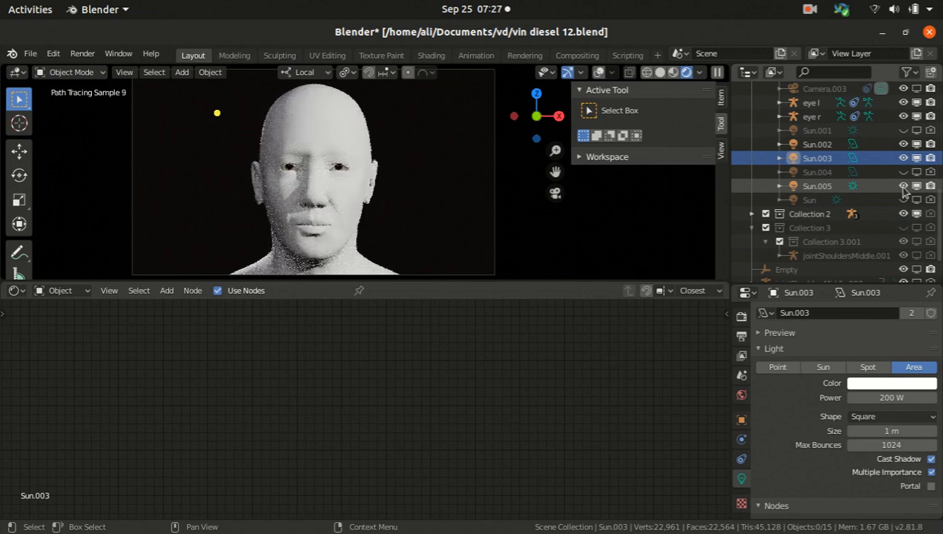
click(902, 188)
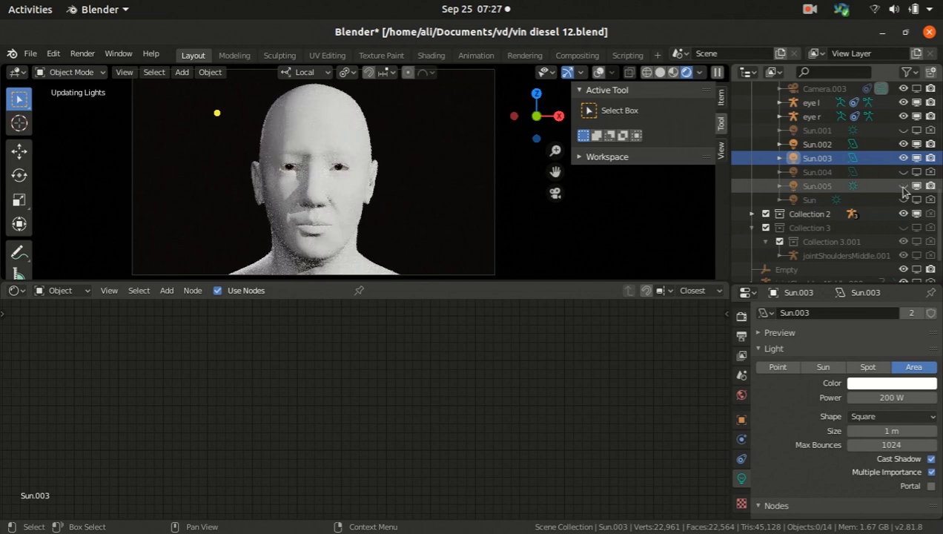
click(903, 187)
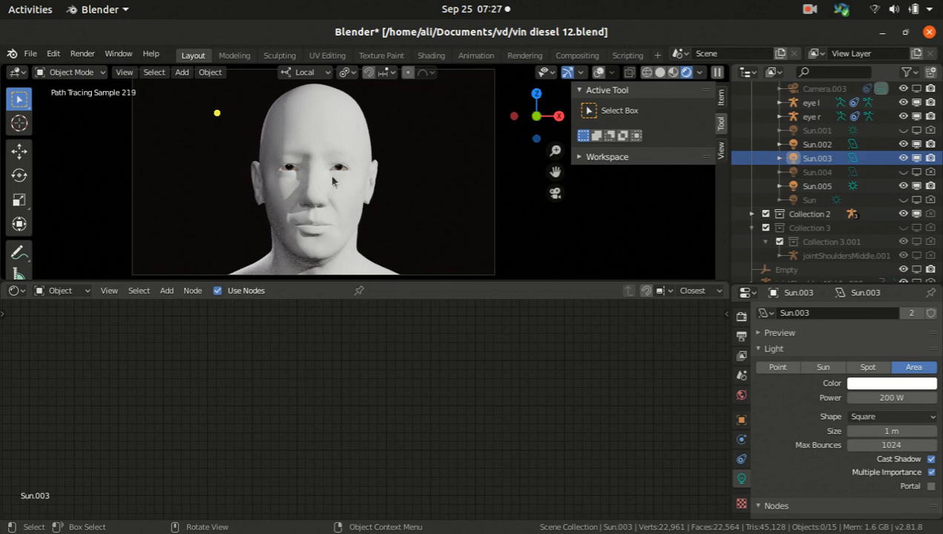
Enable the head's shape keys Key 12 and Key 13 and set the viewport to Solid shading.
click(328, 122)
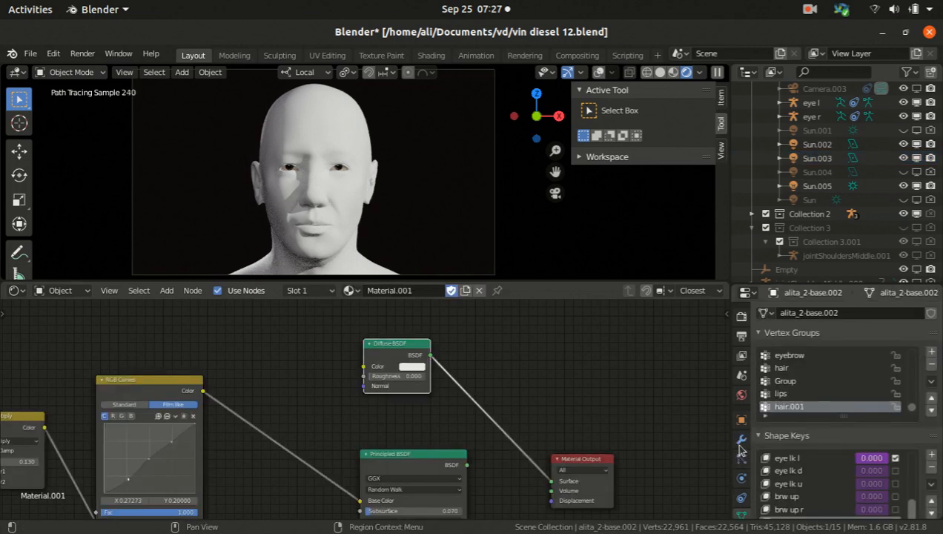
scroll(929, 487, down, 5)
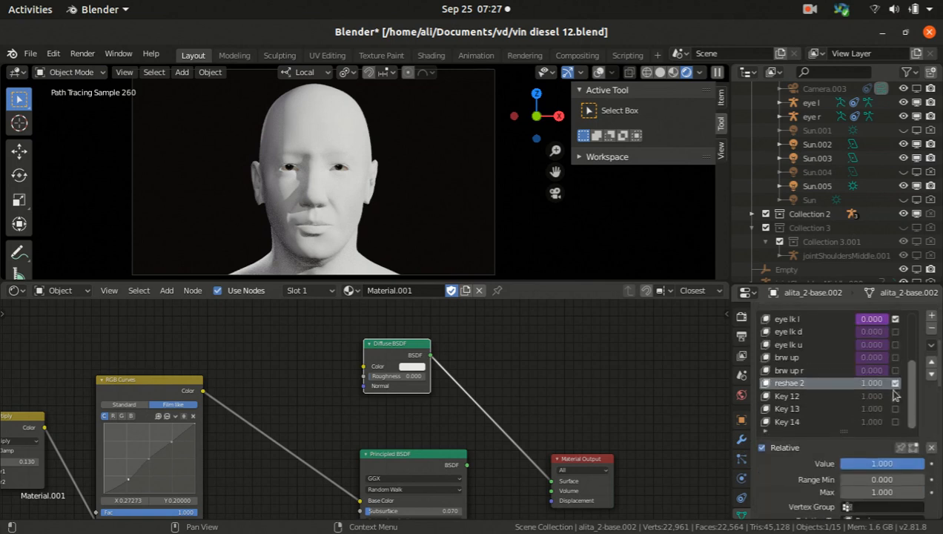
drag(894, 409, 894, 396)
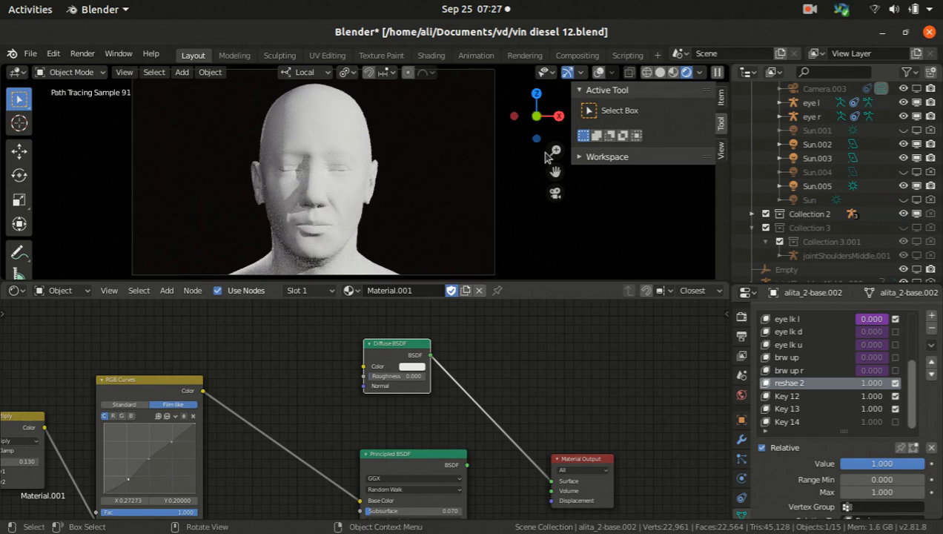
scroll(419, 341, down, 5)
scroll(415, 345, down, 3)
scroll(395, 348, up, 2)
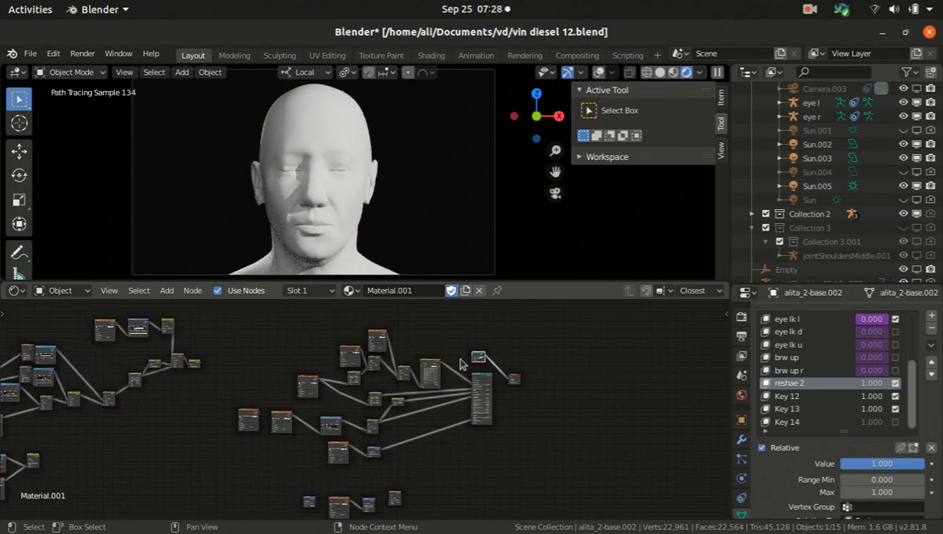
click(659, 72)
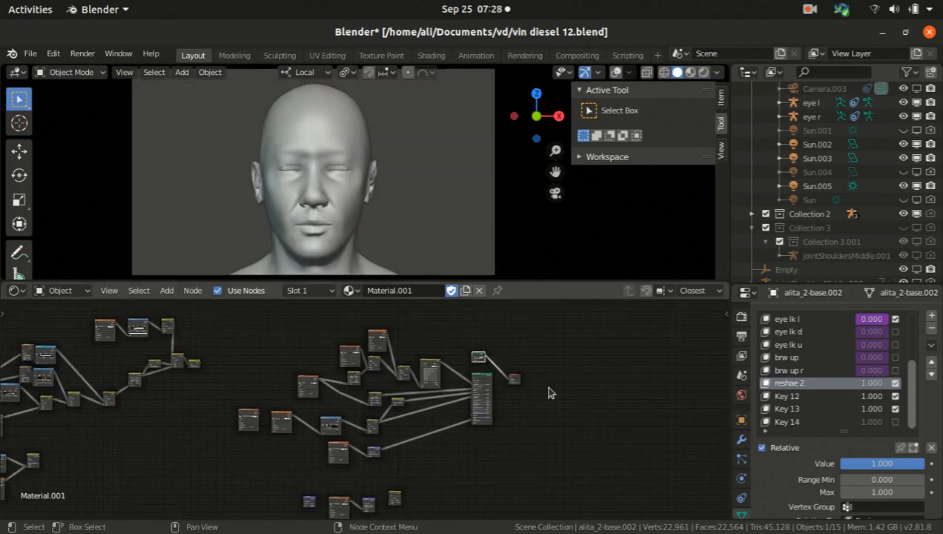
Switch to the Files app and copy the vd folder on the MY FILES drive.
click(815, 12)
click(823, 73)
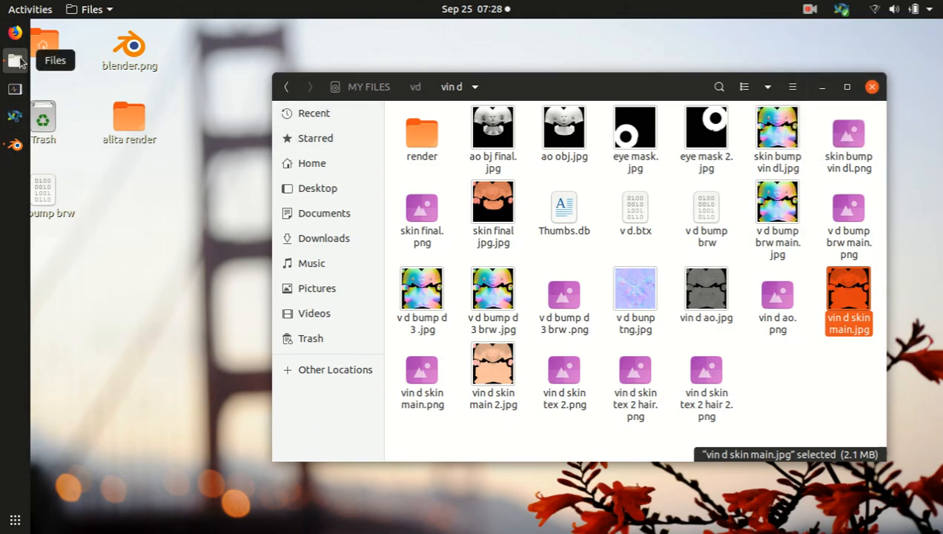
click(339, 370)
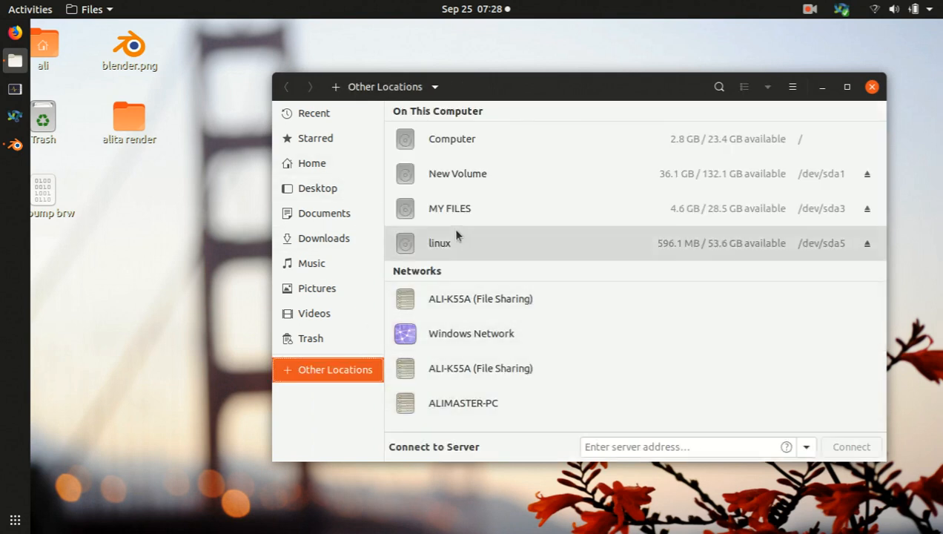
click(454, 210)
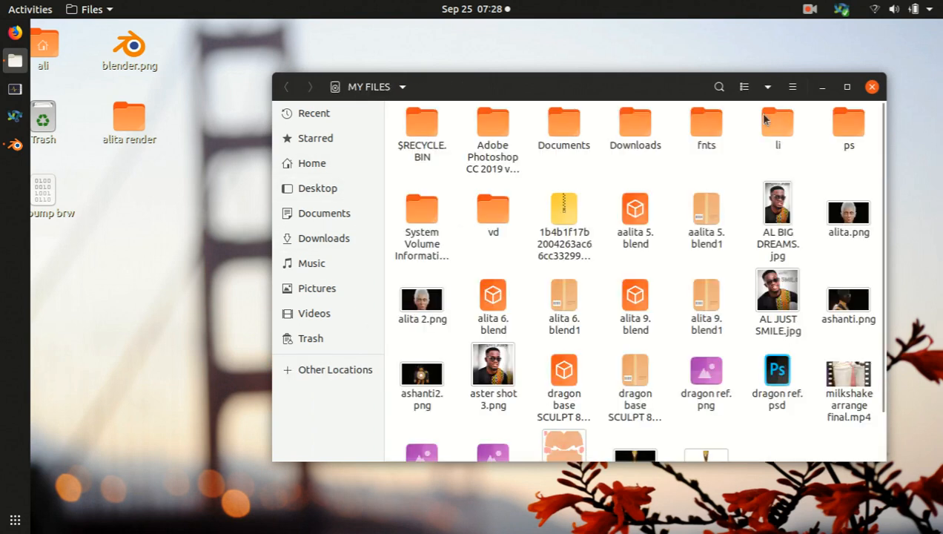
right_click(492, 209)
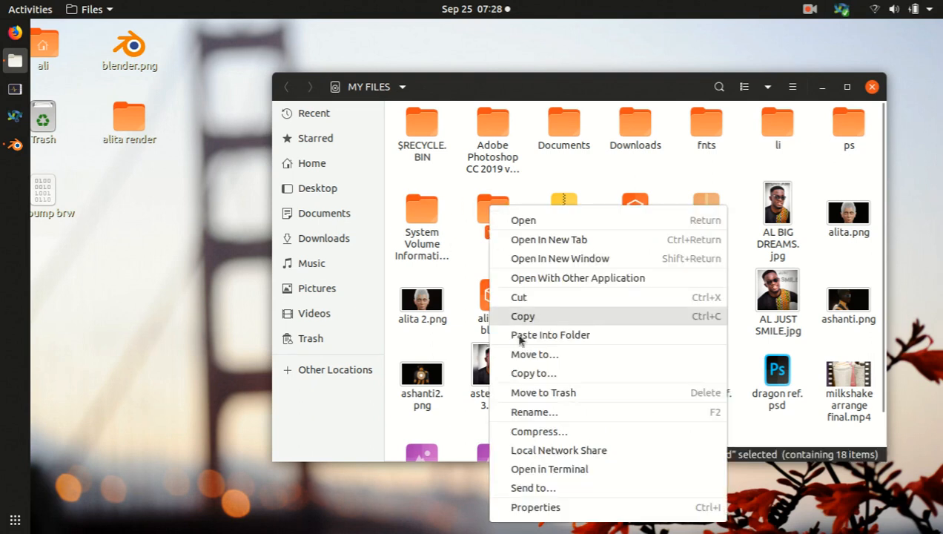
click(524, 319)
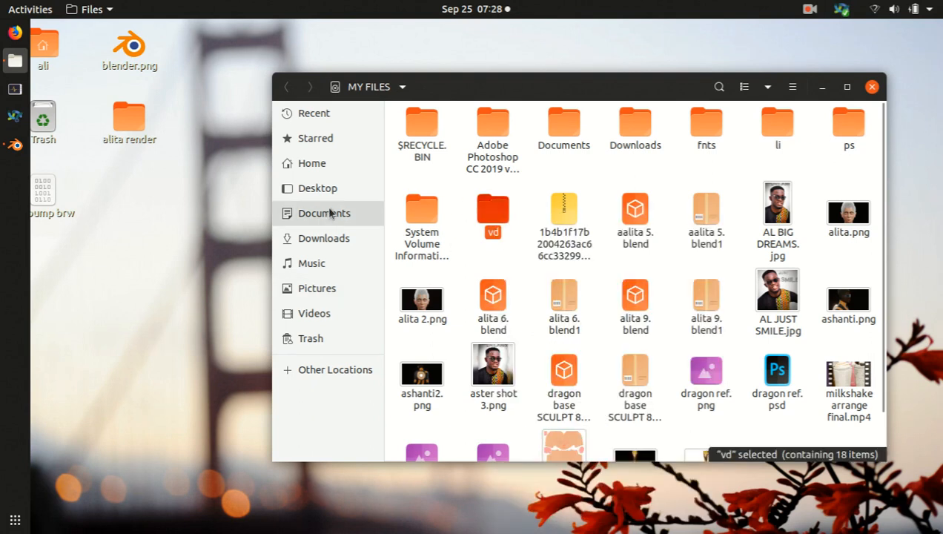
Look through the vd folder in Documents, its vin d subfolder, and the other files in Documents.
click(328, 213)
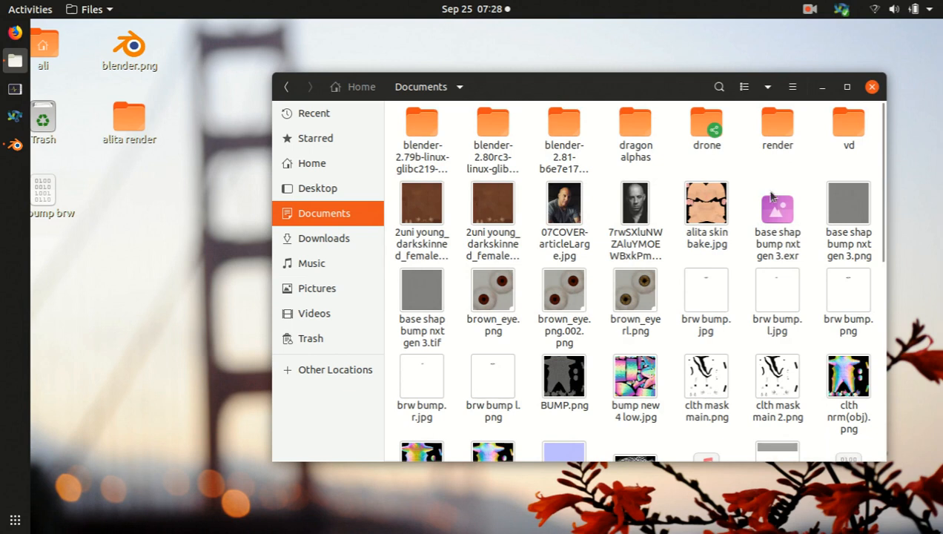
click(851, 124)
double_click(852, 123)
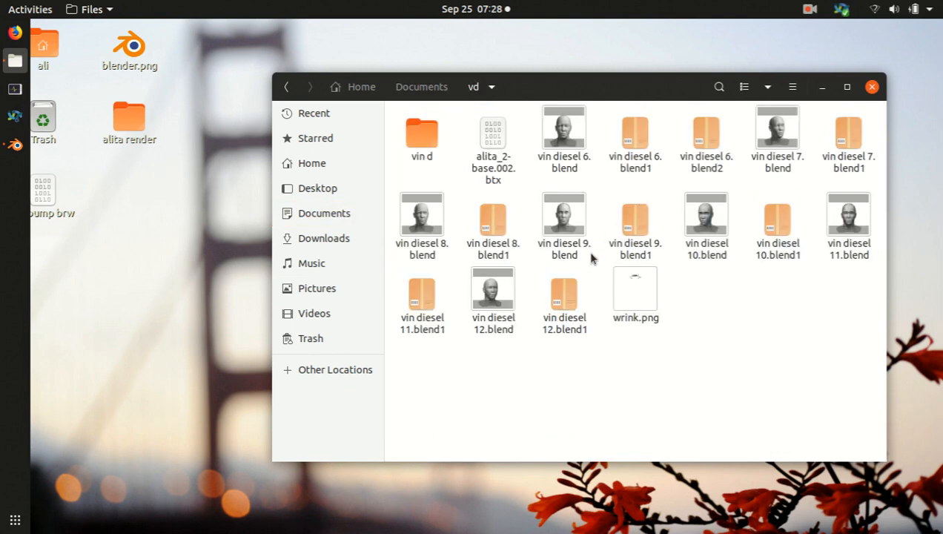
double_click(420, 141)
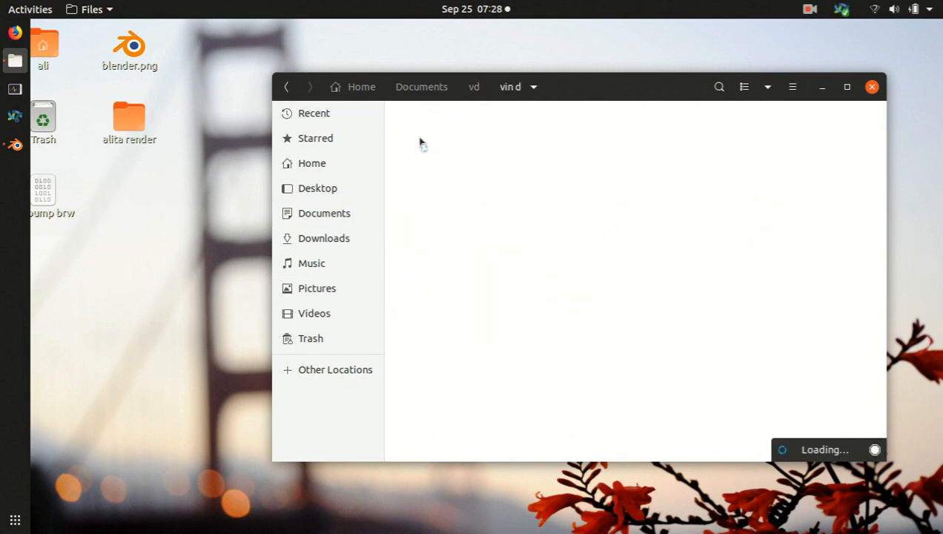
click(286, 87)
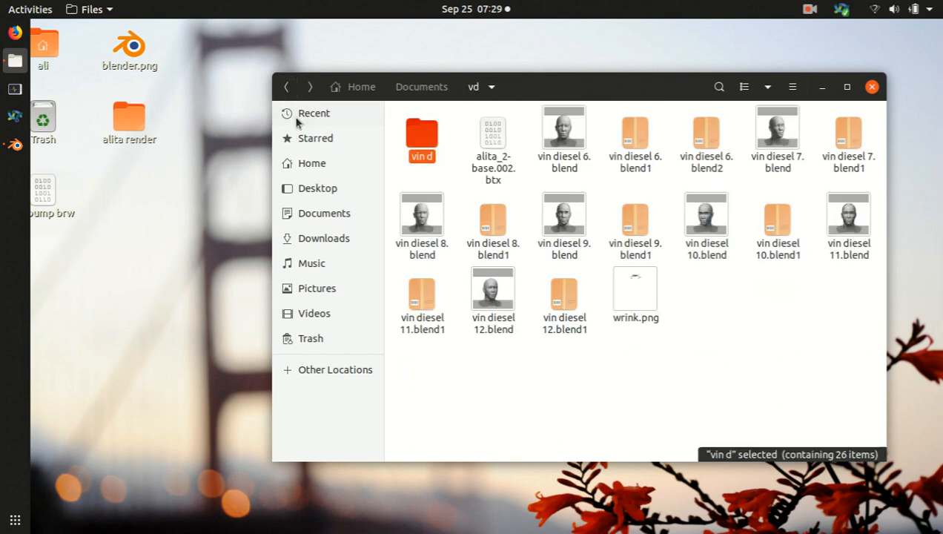
click(286, 87)
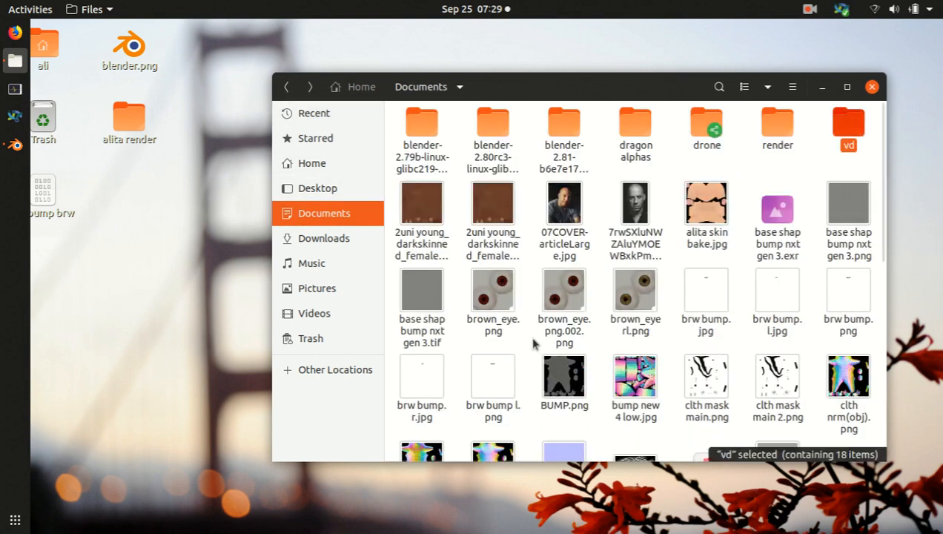
scroll(533, 342, down, 3)
scroll(533, 342, down, 5)
scroll(534, 343, up, 7)
scroll(533, 342, up, 2)
Switch back to Blender and preview the image texture below the noise nodes of Material.001 on the head in Rendered shading.
click(15, 145)
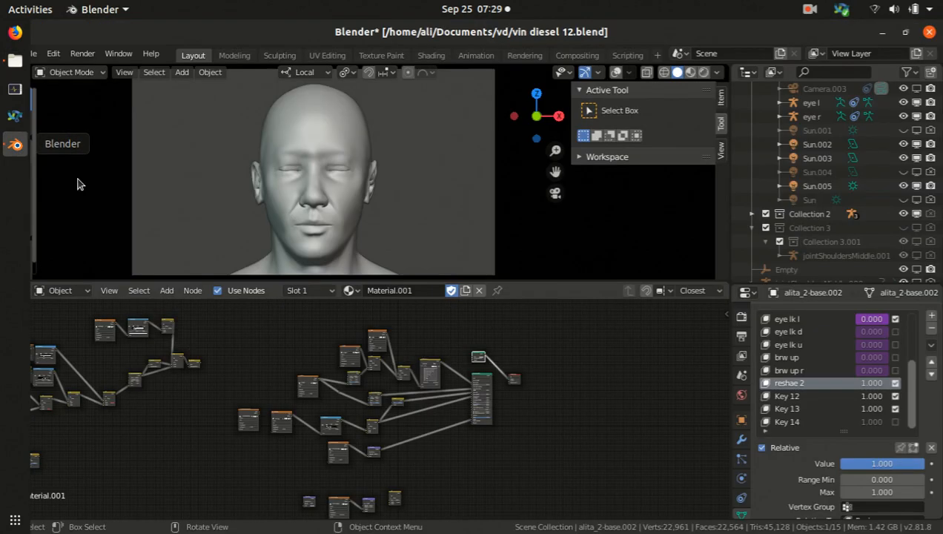
middle_drag(320, 411, 514, 429)
scroll(458, 407, down, 4)
middle_drag(372, 439, 413, 437)
scroll(332, 428, up, 6)
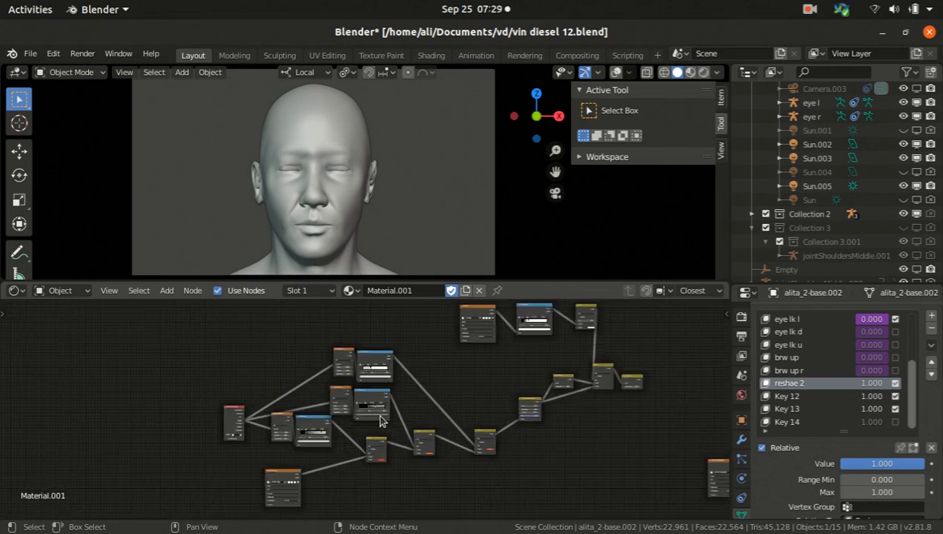
scroll(332, 428, up, 4)
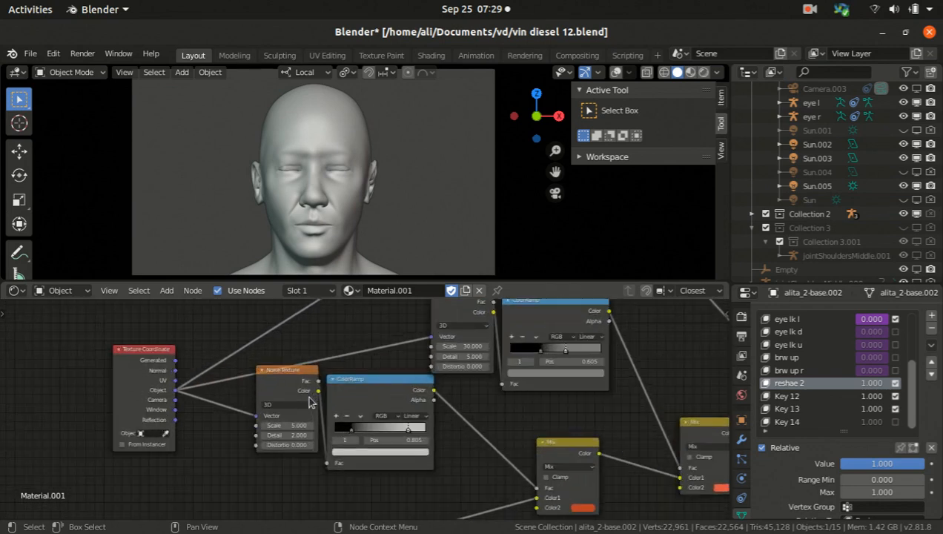
scroll(310, 401, down, 3)
middle_drag(389, 407, 371, 413)
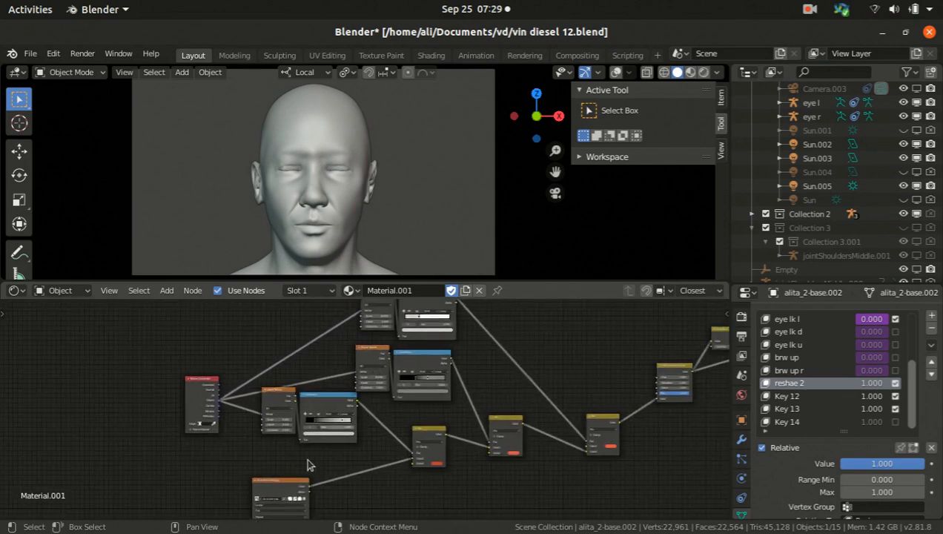
ctrl+shift+click(290, 491)
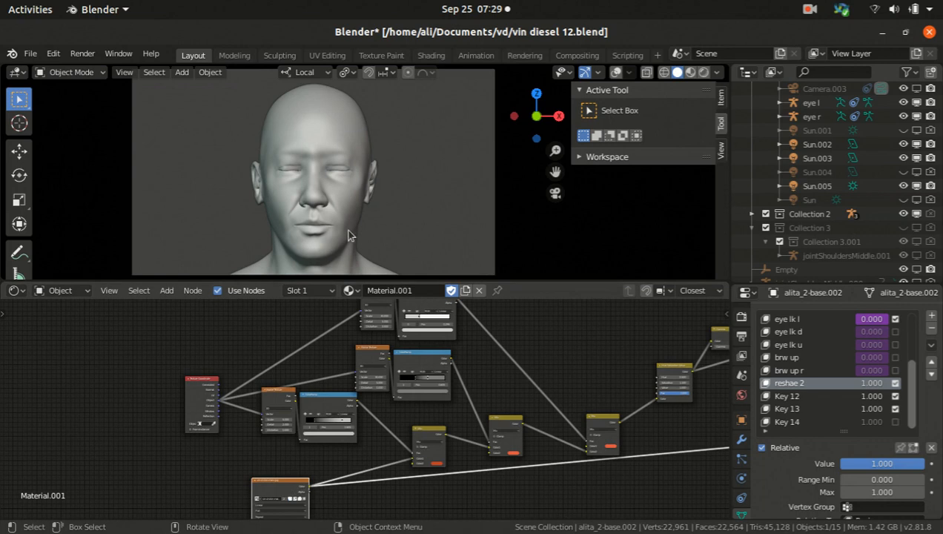
click(686, 72)
middle_drag(300, 441, 305, 411)
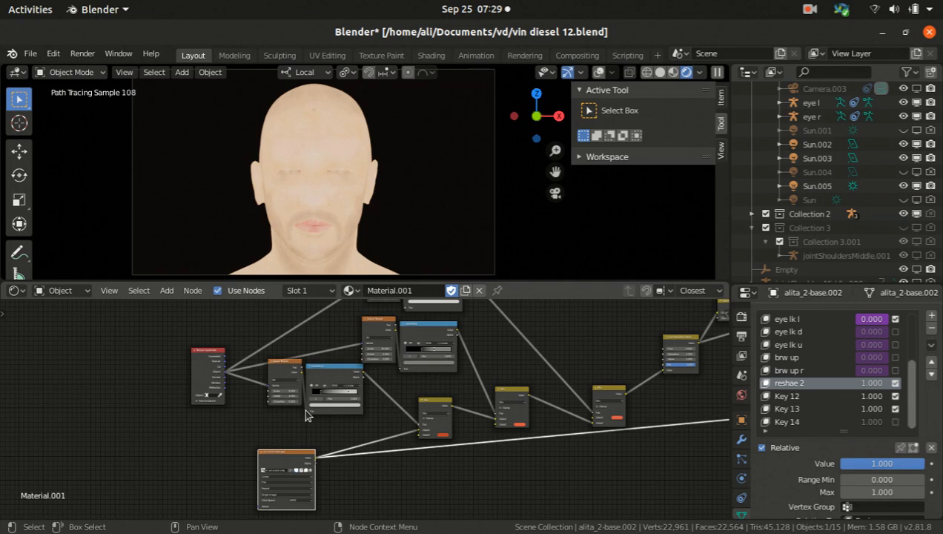
Return the viewport to Solid shading and link the Principled BSDF output to the Material Output's Surface input.
click(659, 72)
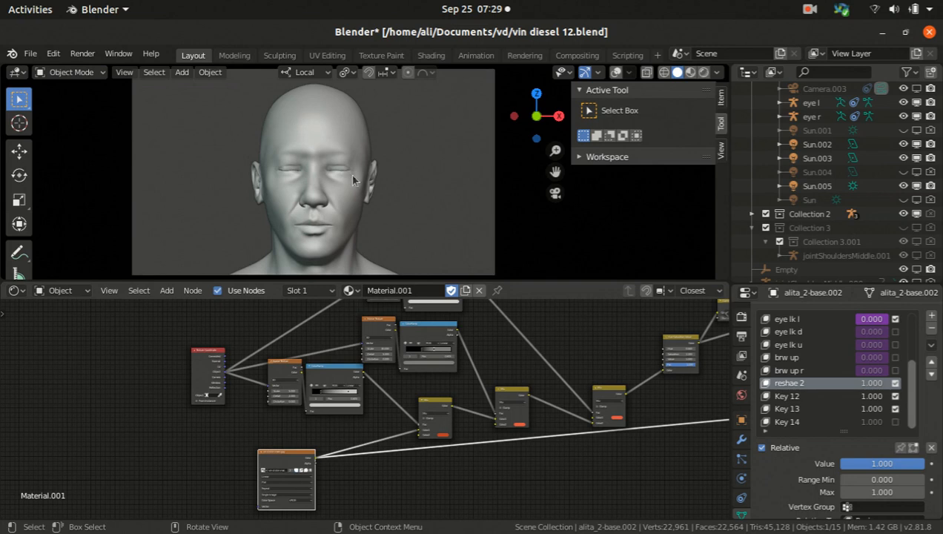
scroll(313, 391, down, 2)
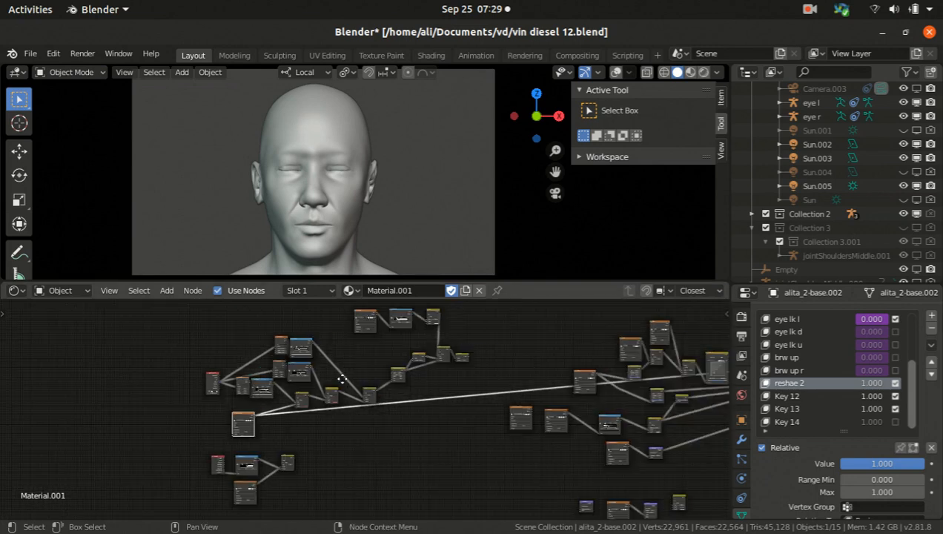
middle_drag(345, 380, 269, 381)
middle_drag(568, 426, 313, 410)
scroll(312, 411, up, 3)
scroll(302, 327, up, 3)
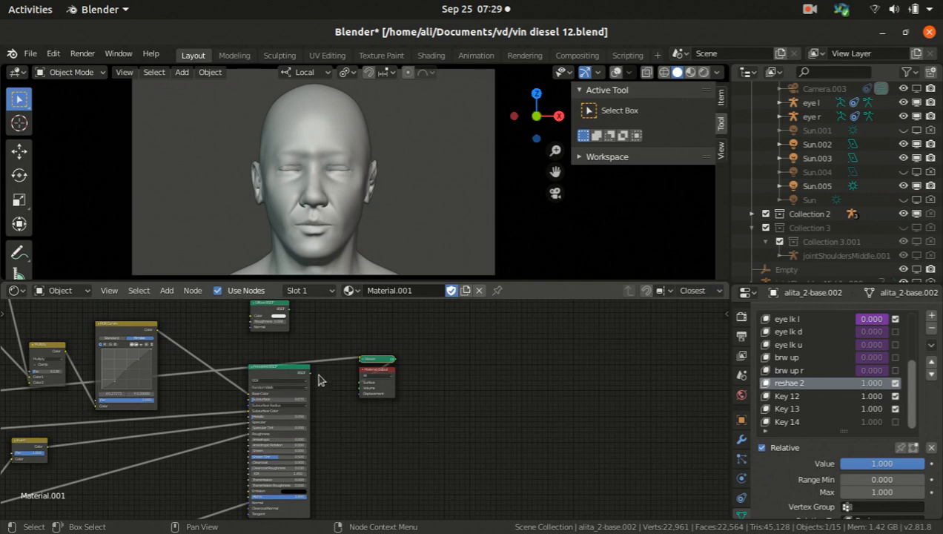
drag(310, 372, 352, 380)
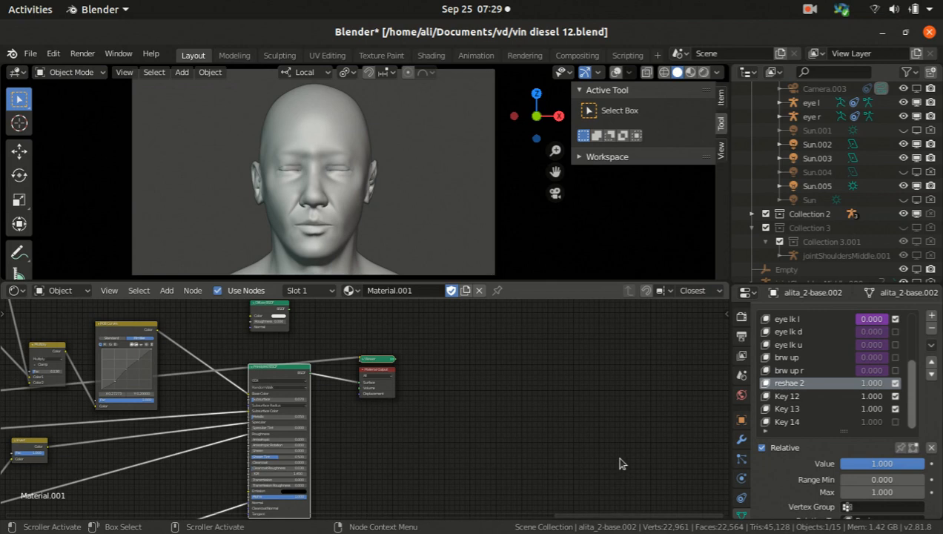
Connect the Diffuse BSDF to the Material Output's Surface input in Material.001.
ctrl+shift+click(272, 306)
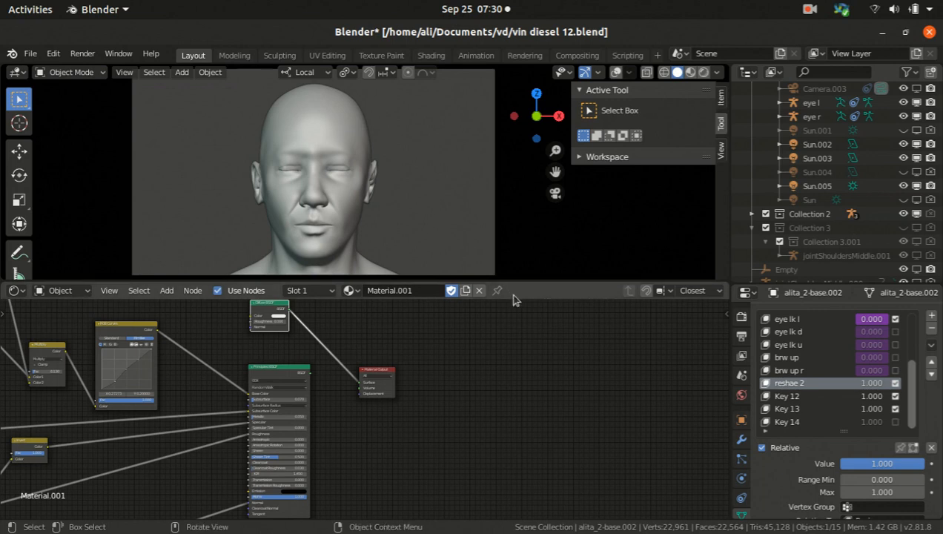
scroll(348, 381, down, 6)
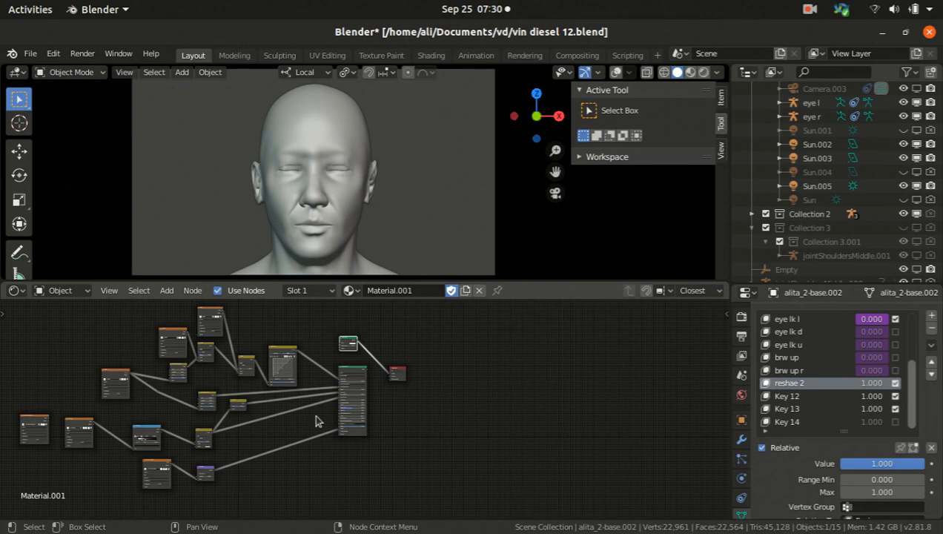
Examine the overall node network of Material.001, from the texture and mask groups to the shader nodes.
scroll(500, 406, down, 5)
middle_drag(77, 339, 392, 358)
middle_drag(446, 401, 283, 359)
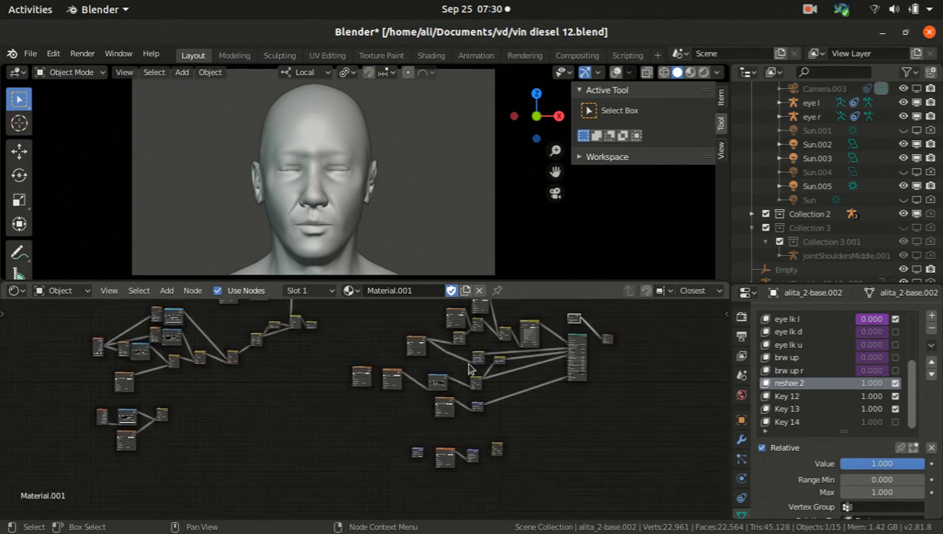
scroll(511, 354, up, 5)
scroll(582, 381, down, 3)
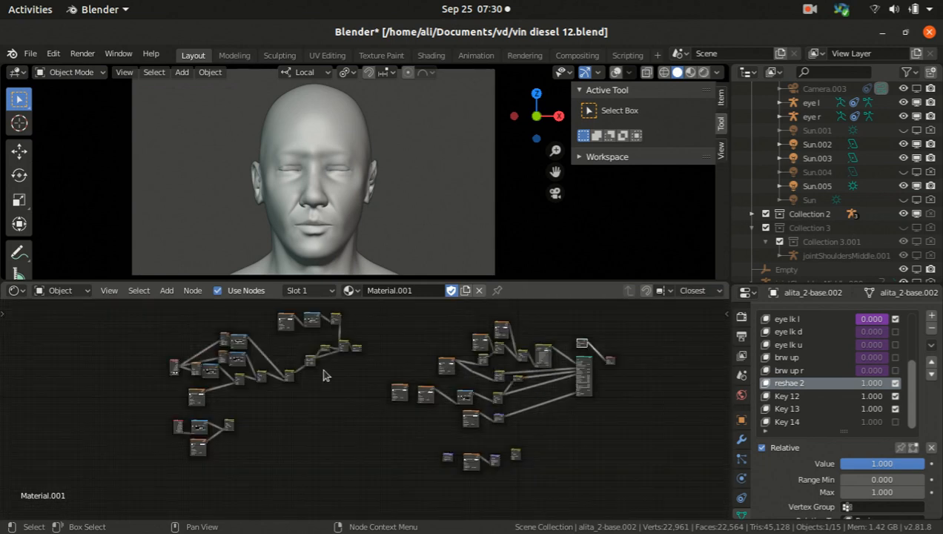
scroll(326, 369, up, 4)
middle_drag(359, 359, 349, 374)
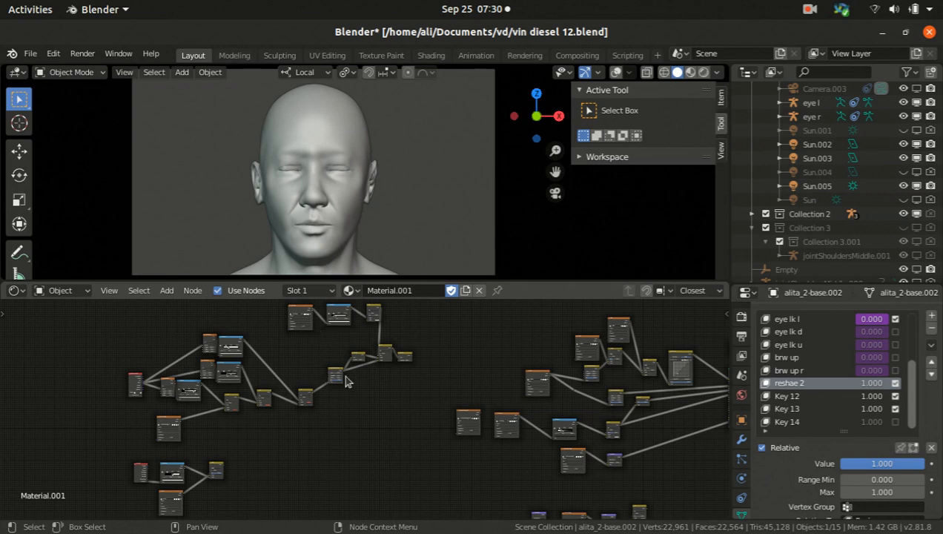
middle_drag(662, 365, 541, 351)
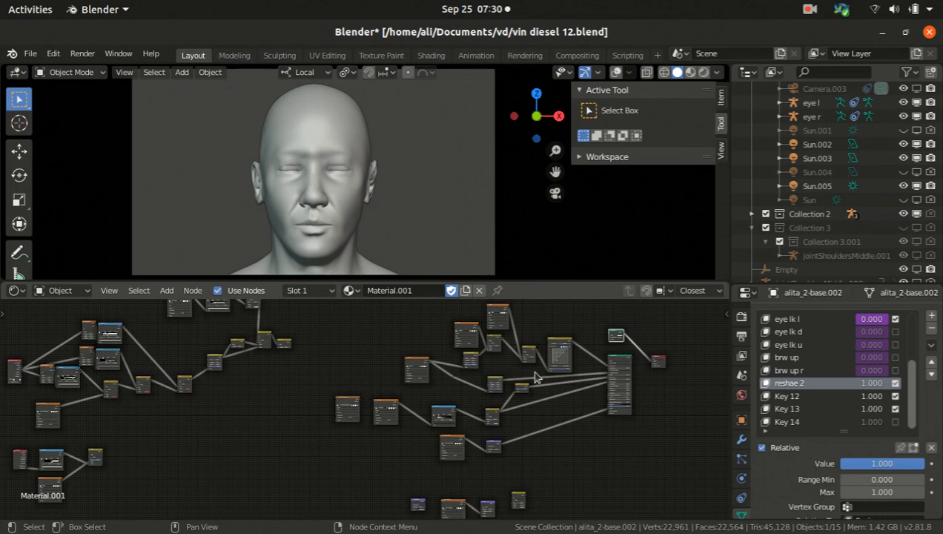
scroll(137, 372, up, 3)
ctrl+scroll(137, 372, left, 8)
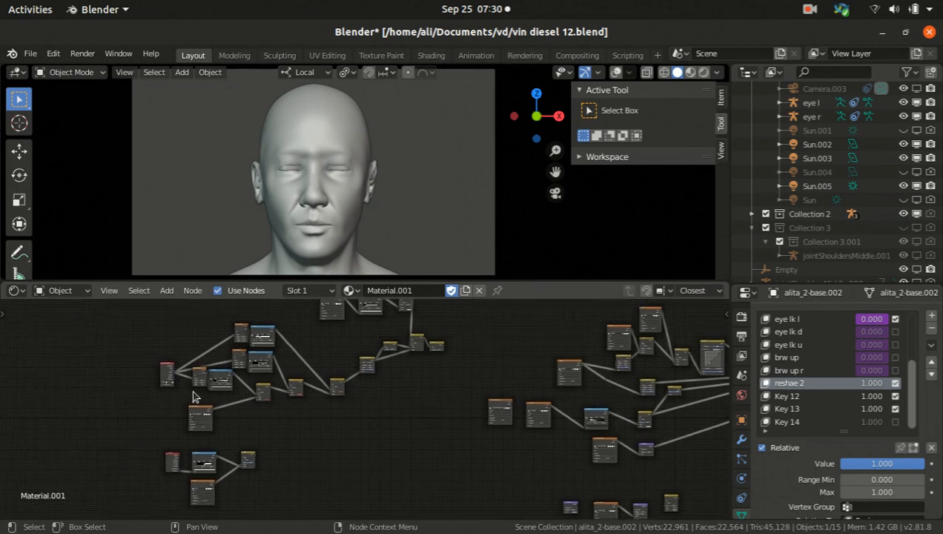
Assign the DefaultSkin material to Slot 1 of the head and frame its whole node tree.
click(353, 289)
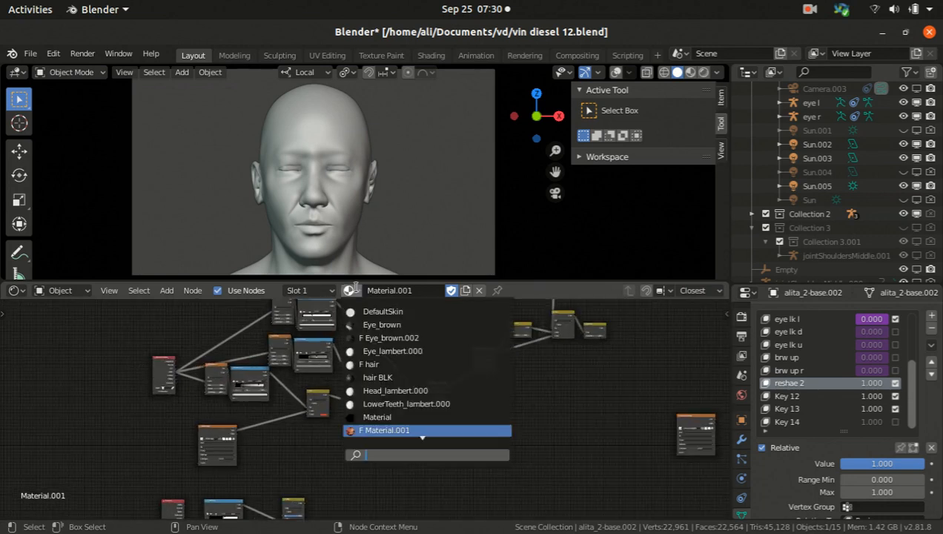
key(Return)
key(Home)
scroll(418, 432, up, 3)
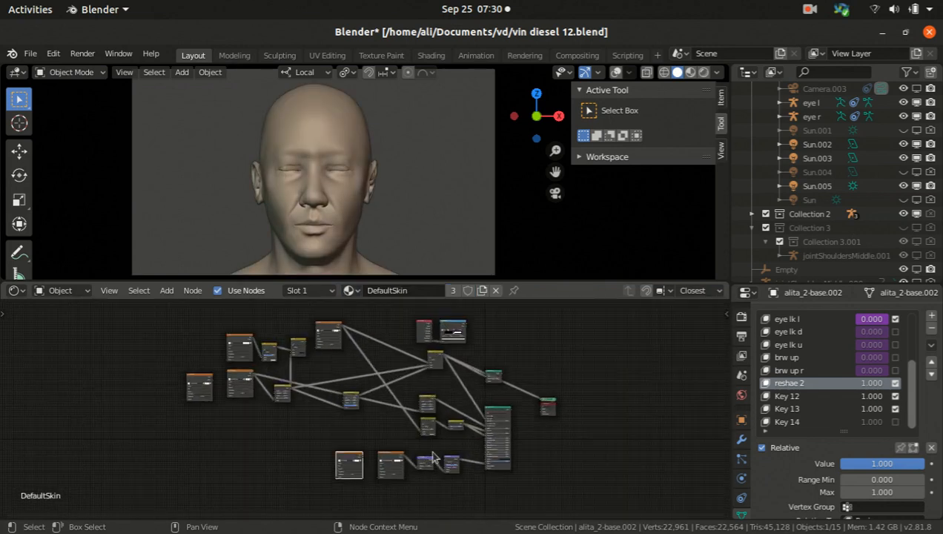
Preview the skin tex 2.png image texture alone on the head in Rendered shading, and return the viewport to Solid shading.
scroll(463, 361, up, 1)
scroll(181, 404, up, 3)
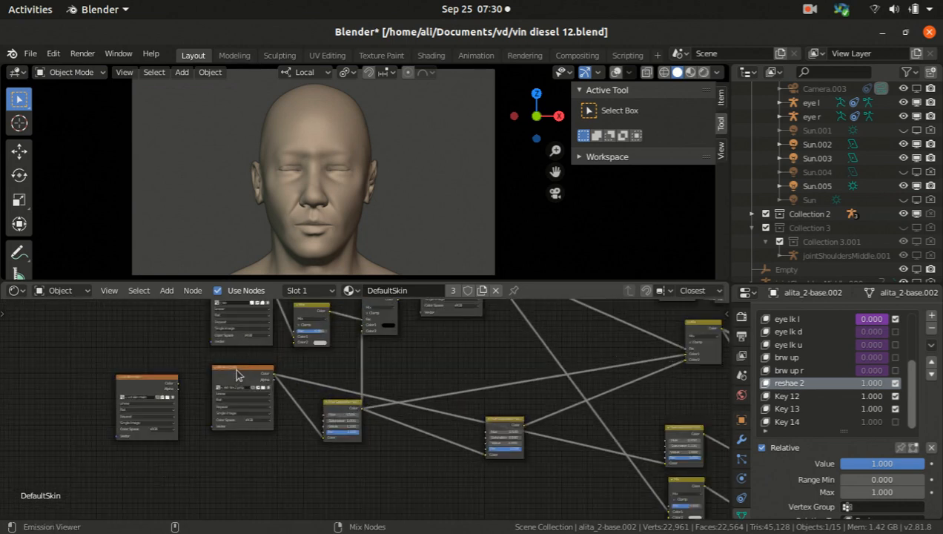
ctrl+shift+click(237, 364)
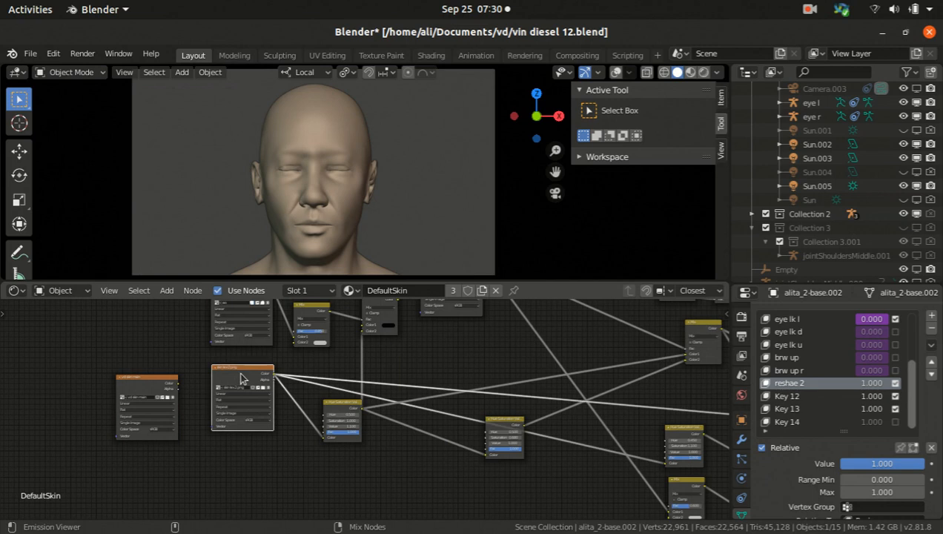
click(703, 72)
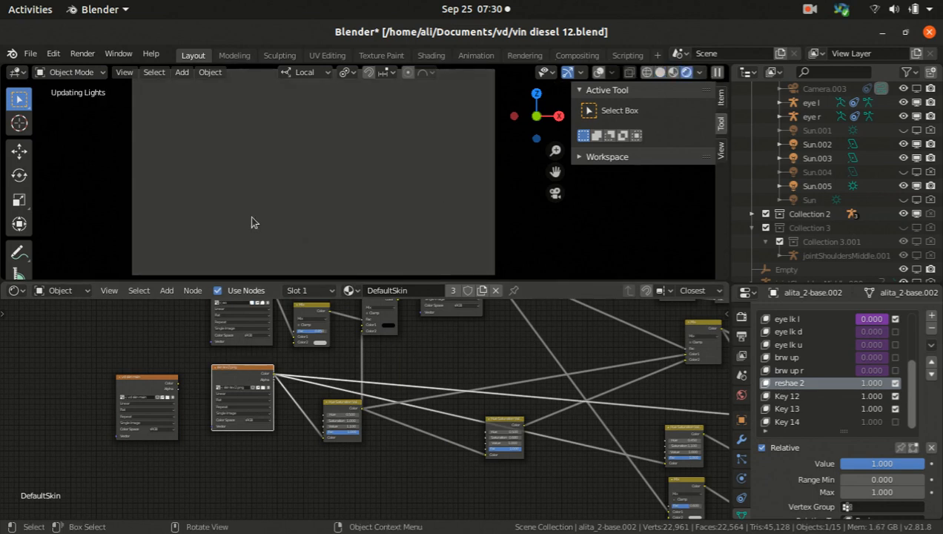
scroll(197, 385, up, 5)
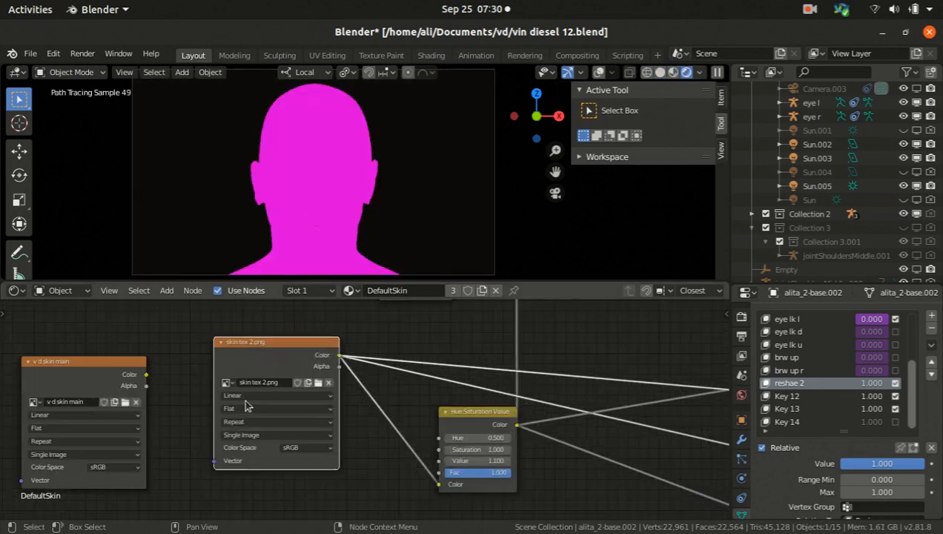
scroll(269, 391, down, 6)
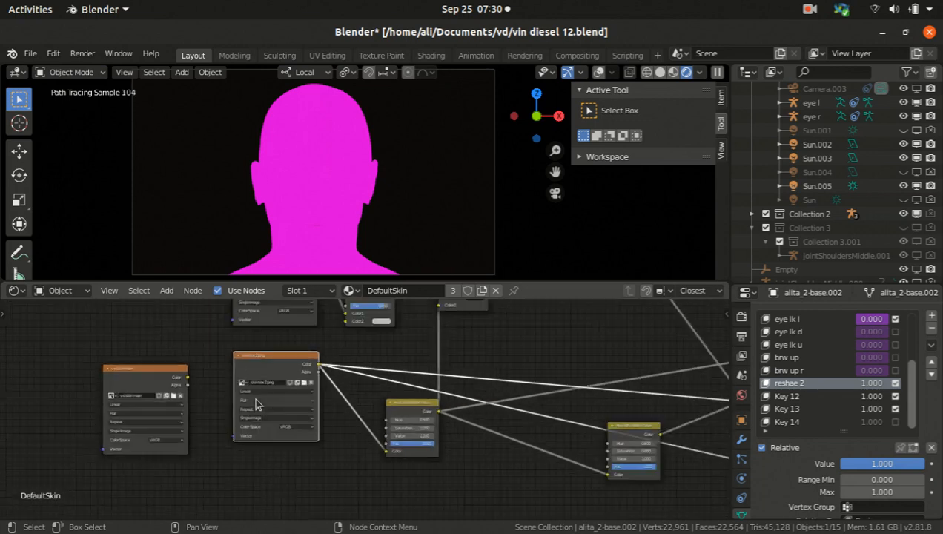
scroll(312, 393, up, 2)
click(660, 72)
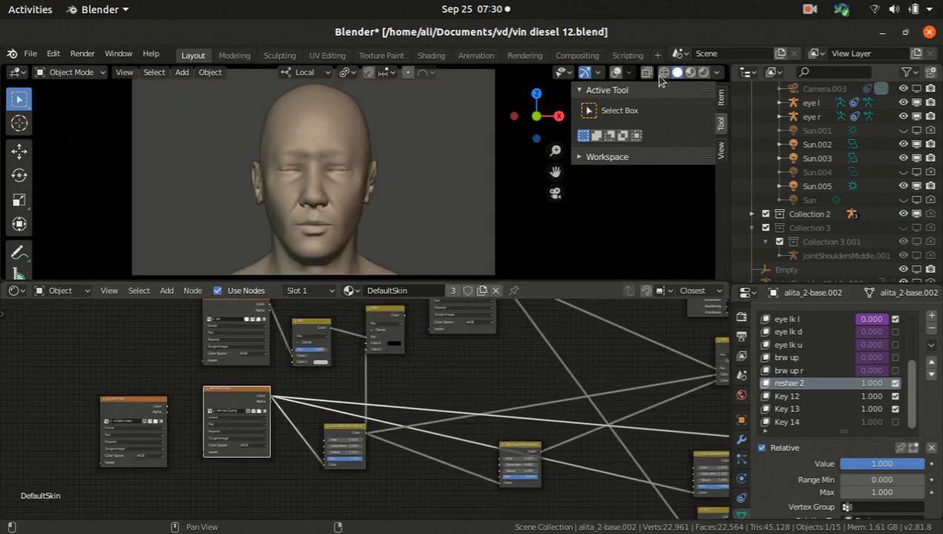
Browse the vin d folder for a replacement image for the skin tex 2.png texture node.
scroll(213, 324, up, 3)
scroll(256, 487, down, 2)
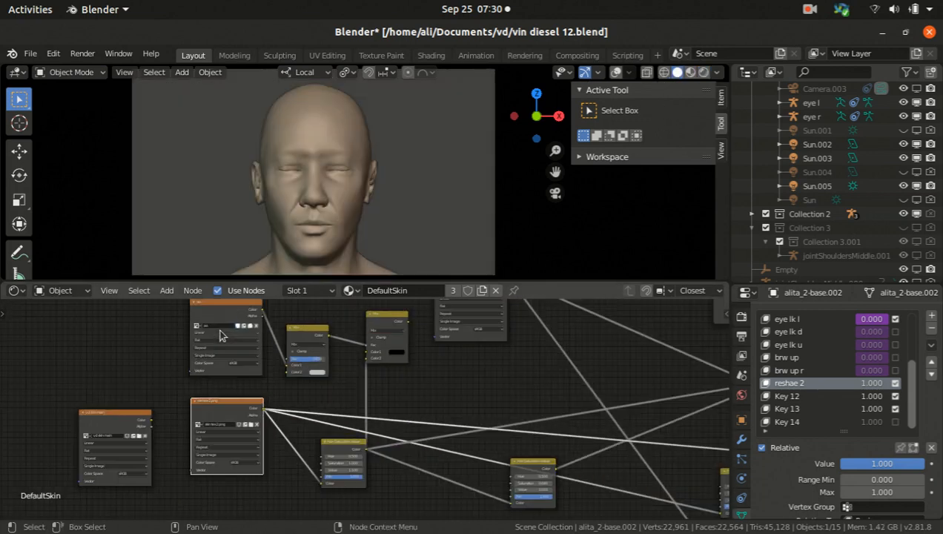
scroll(256, 486, up, 1)
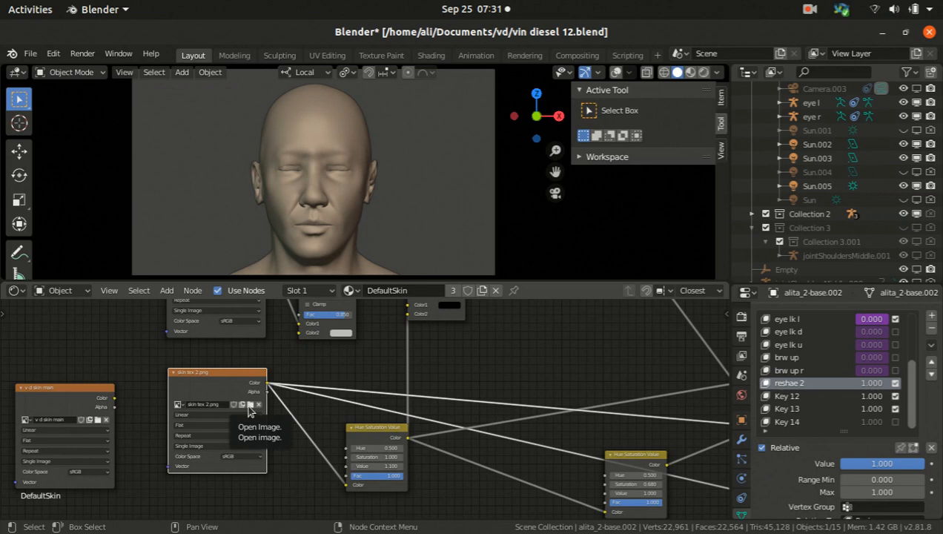
click(250, 404)
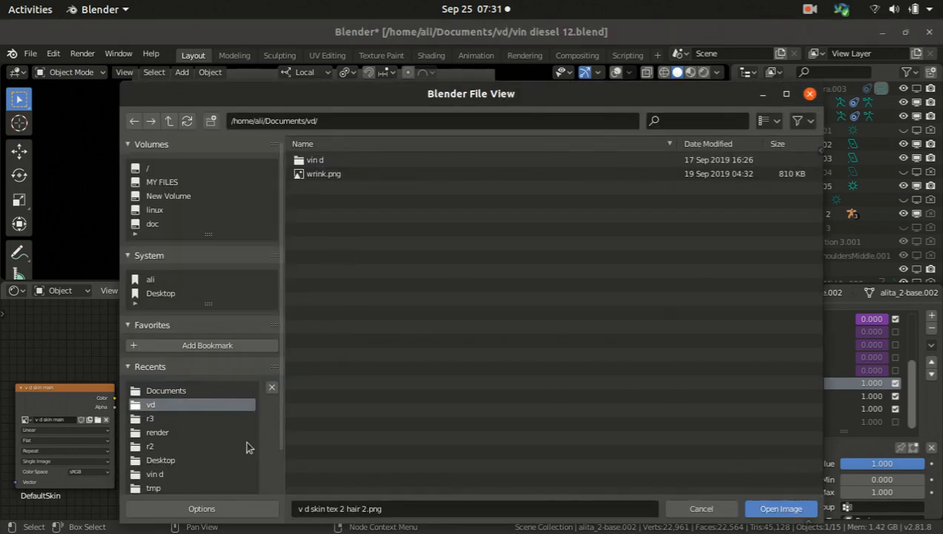
click(336, 161)
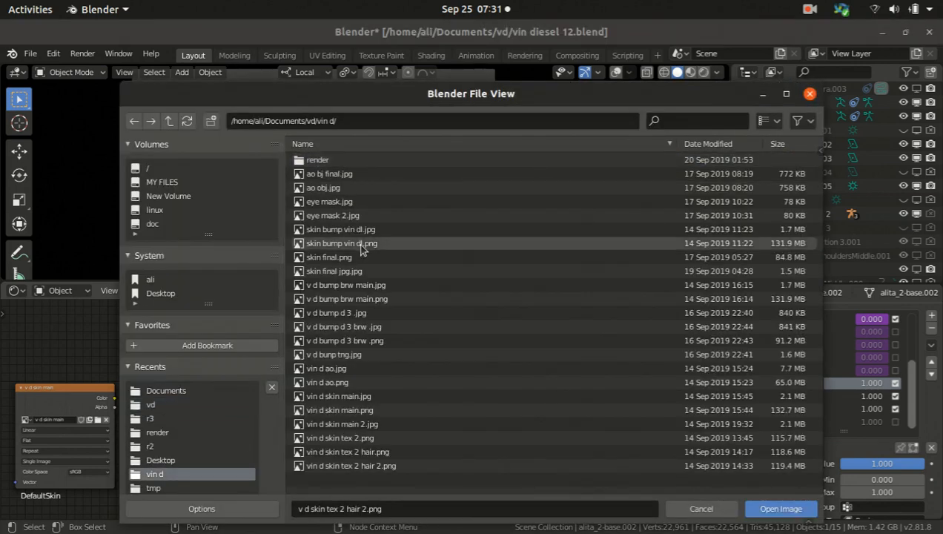
click(781, 508)
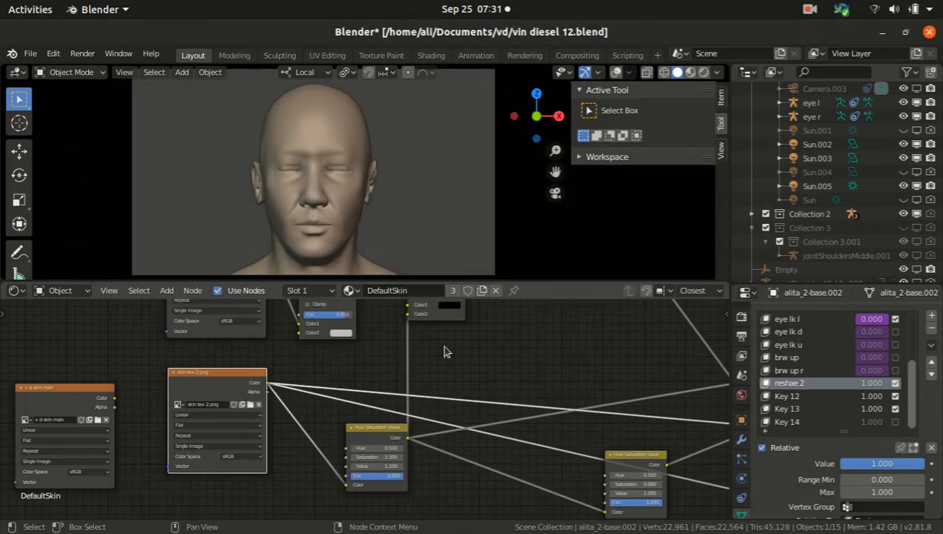
In Rendered shading, load skin tex female 4.jpg from Documents into the skin tex 2.png image texture node.
click(703, 72)
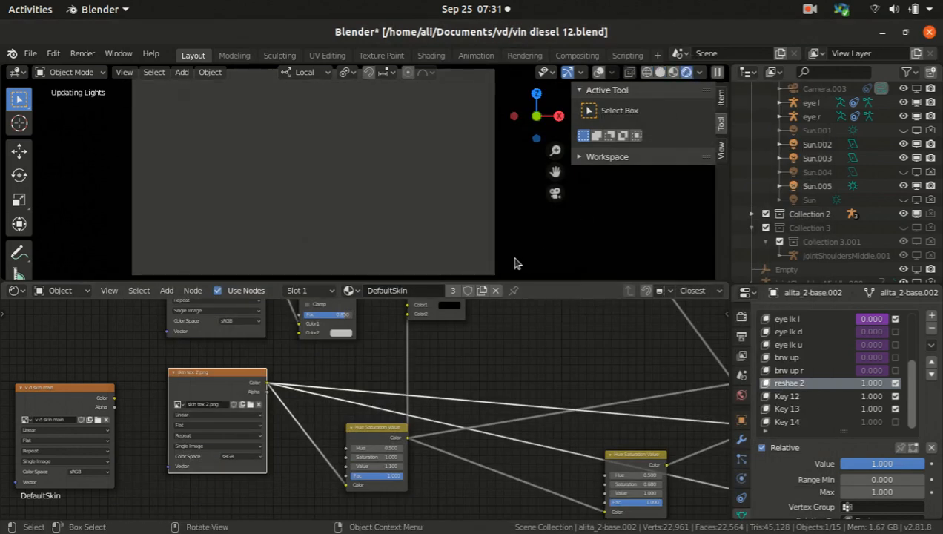
click(250, 404)
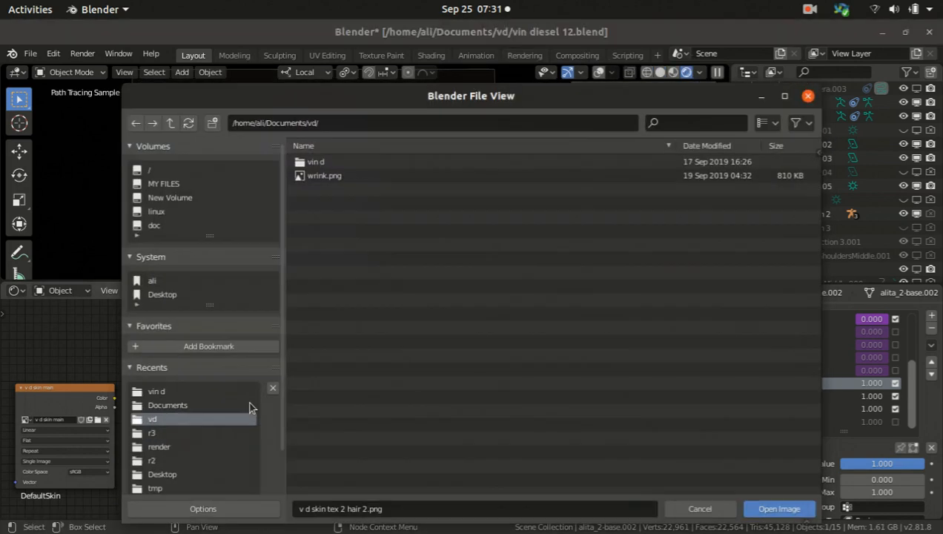
click(177, 406)
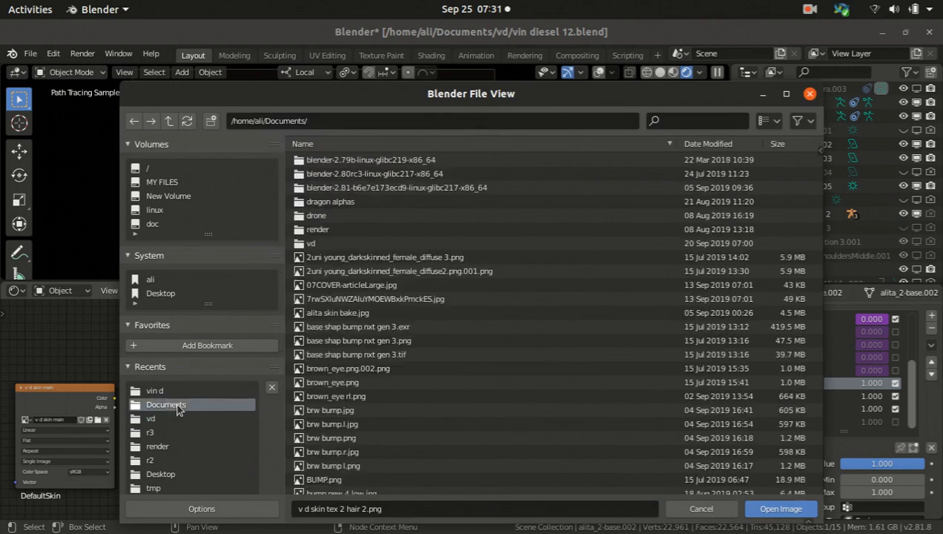
scroll(382, 442, down, 10)
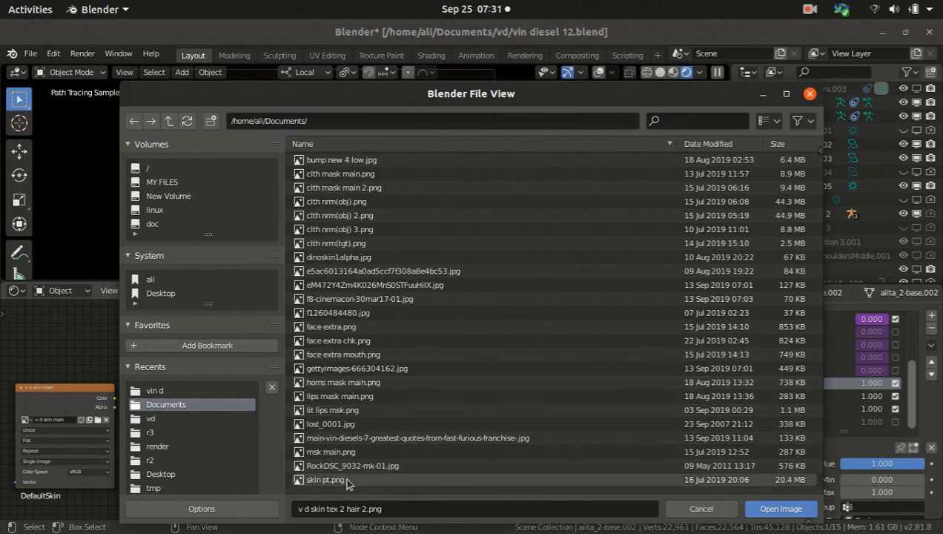
scroll(348, 482, down, 3)
double_click(355, 403)
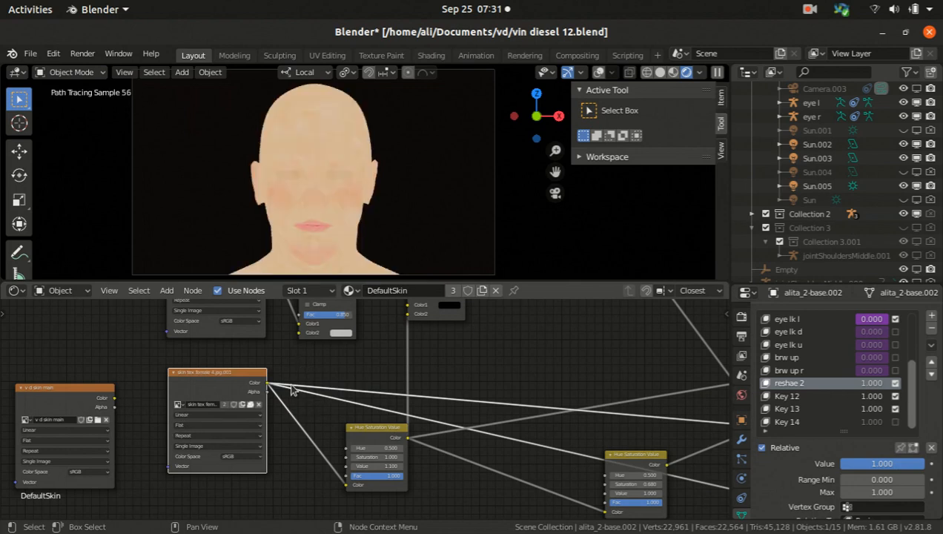
Preview the output of the Hue Saturation Value node fed by the skin texture, and inspect its settings.
scroll(304, 389, down, 2)
middle_drag(270, 364, 250, 391)
scroll(251, 391, up, 1)
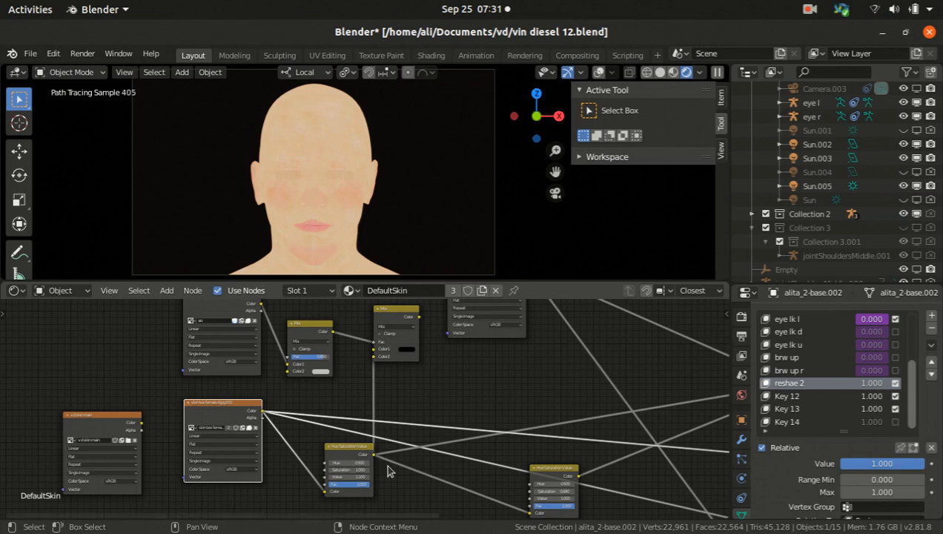
click(343, 453)
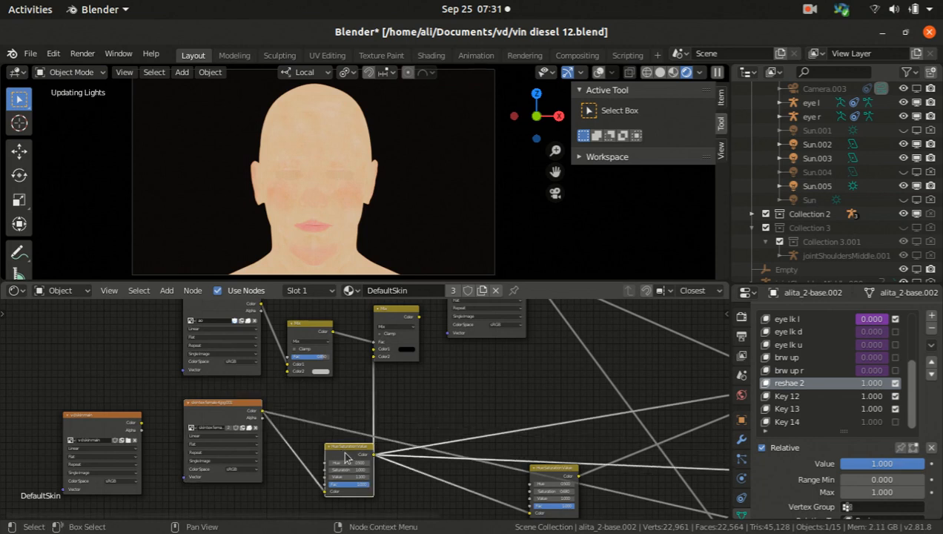
scroll(363, 501, up, 2)
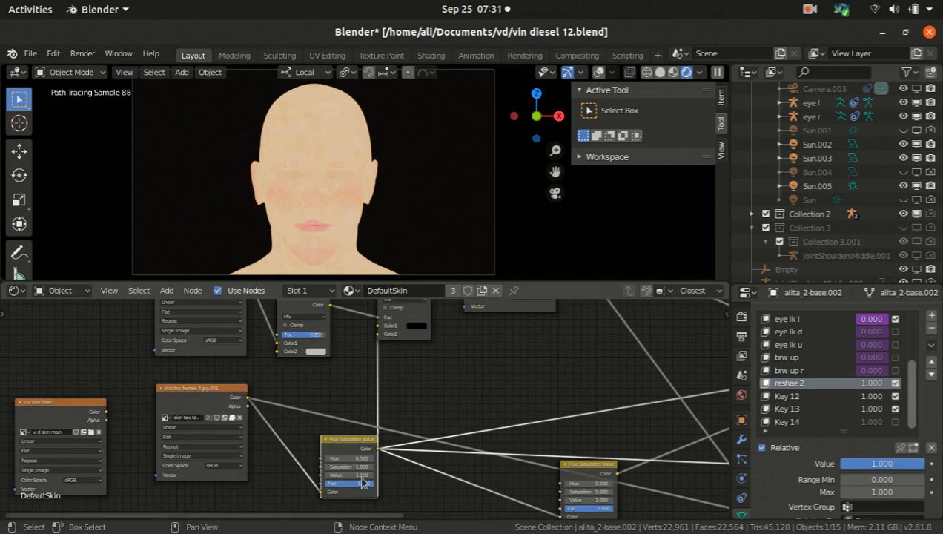
scroll(347, 447, down, 3)
scroll(256, 357, up, 1)
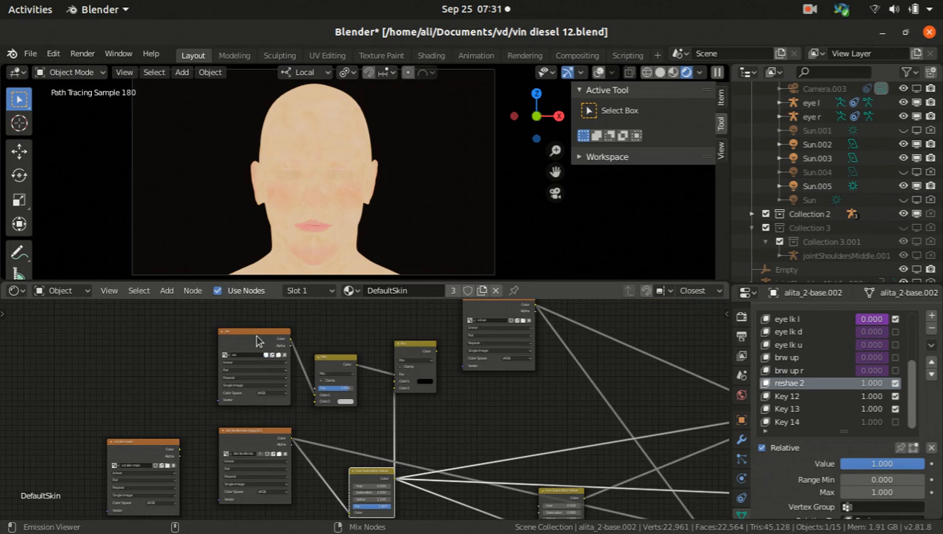
Preview the ambient occlusion image texture above the skin texture on the head, and inspect the eye area closely.
ctrl+shift+click(258, 340)
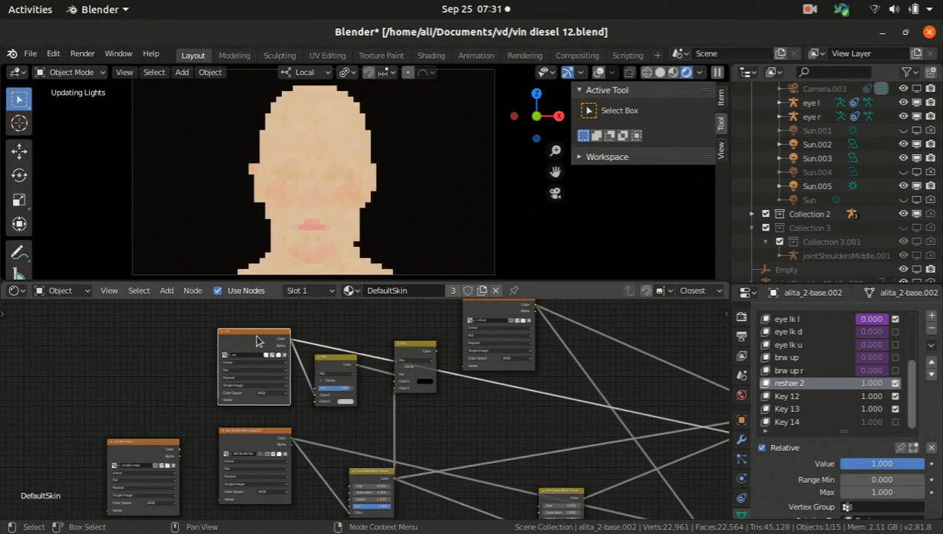
scroll(290, 173, up, 3)
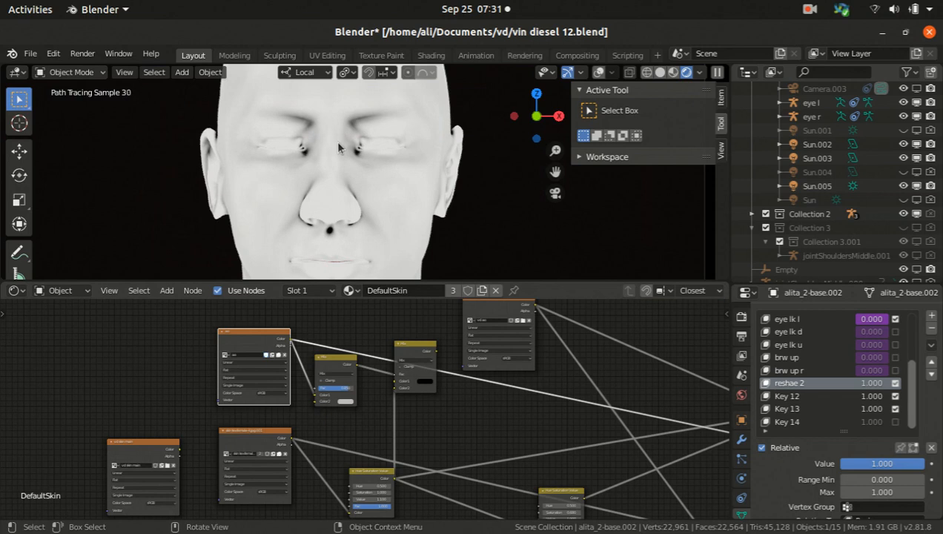
scroll(351, 135, up, 4)
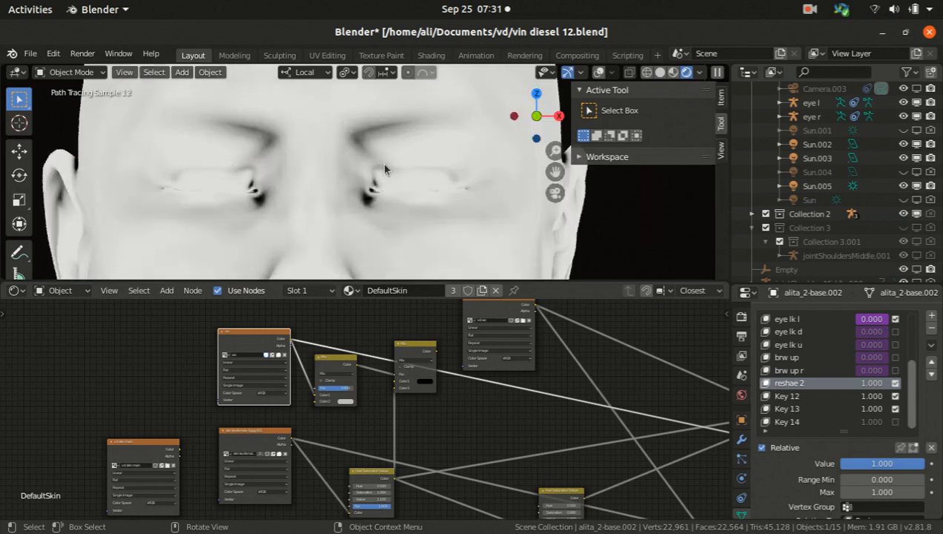
Disable shape keys Key 12 and Key 13 to compare the eye area, re-enable both, and inspect the whole face.
click(896, 399)
click(898, 407)
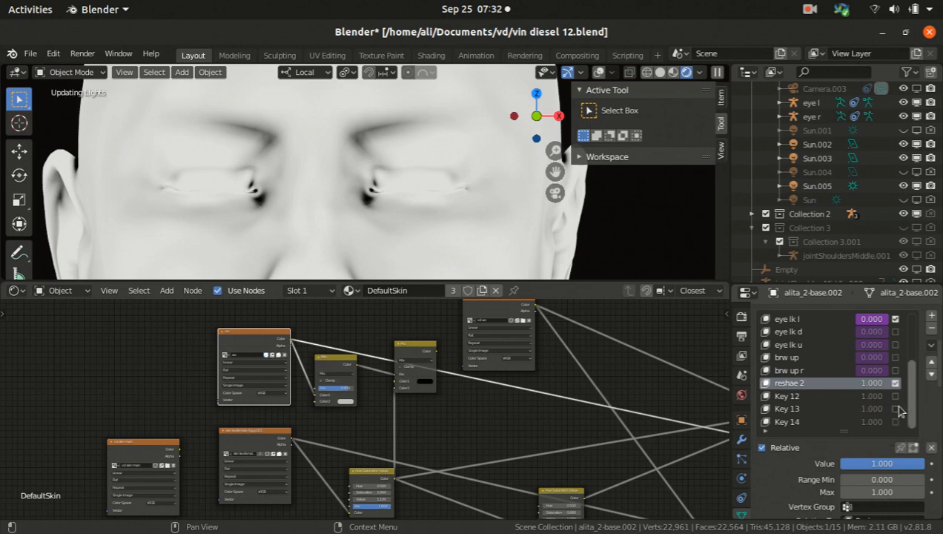
click(895, 395)
click(895, 408)
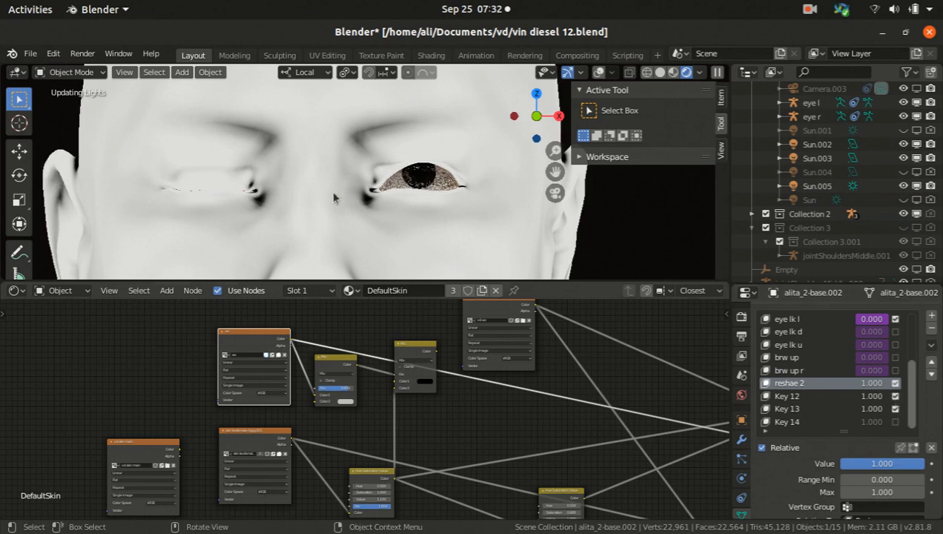
scroll(326, 156, down, 4)
scroll(327, 163, down, 2)
scroll(324, 200, down, 3)
scroll(327, 194, up, 2)
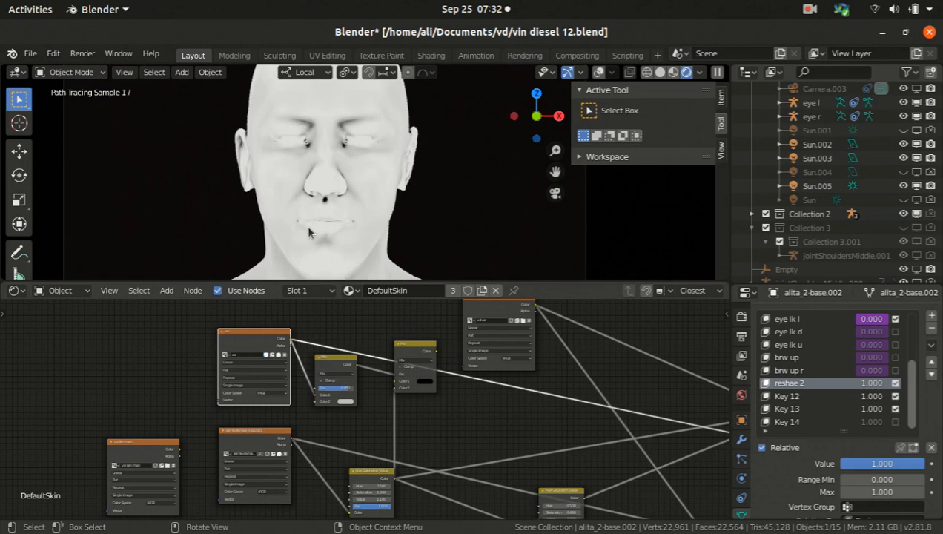
In Solid shading, turn off the Subdivision modifier's viewport display on the head and enable the Multires modifier in the viewport.
click(660, 72)
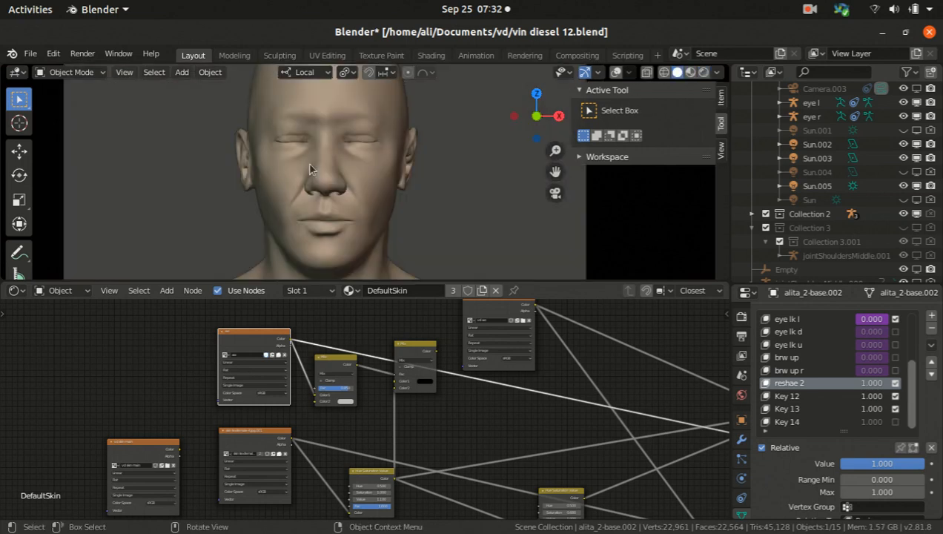
click(739, 443)
click(843, 504)
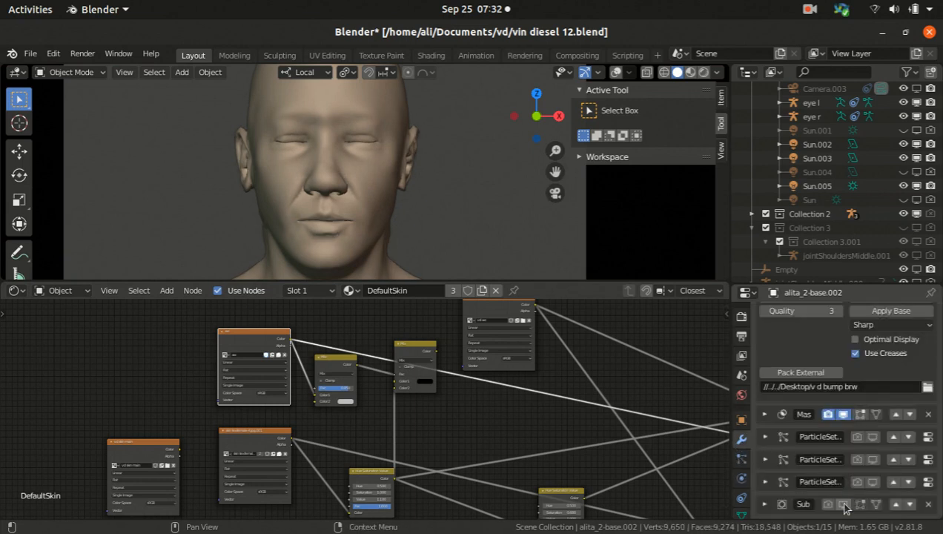
scroll(844, 416, up, 2)
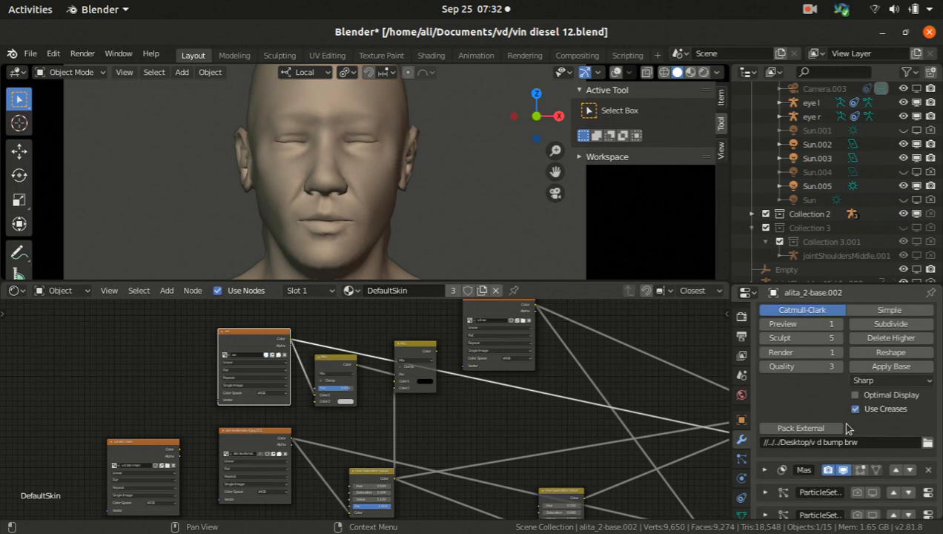
scroll(852, 454, up, 3)
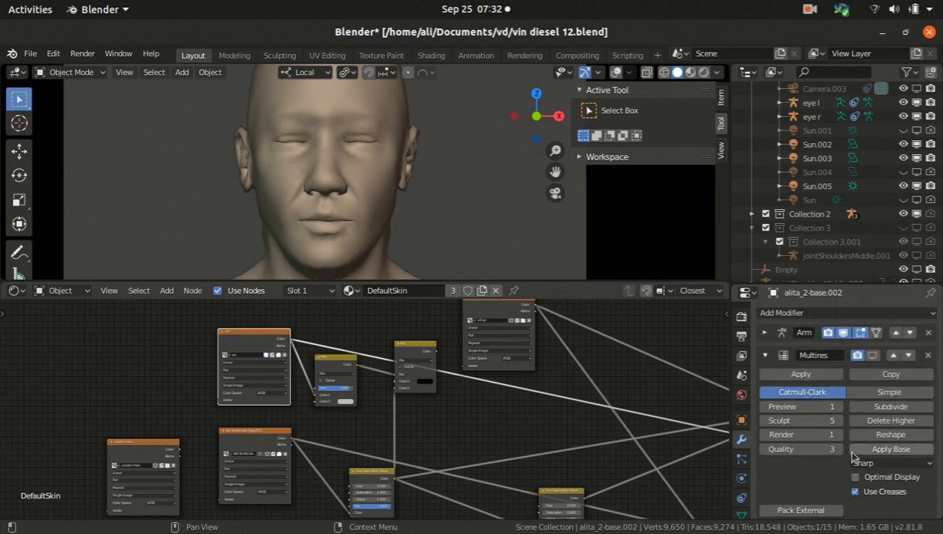
click(874, 355)
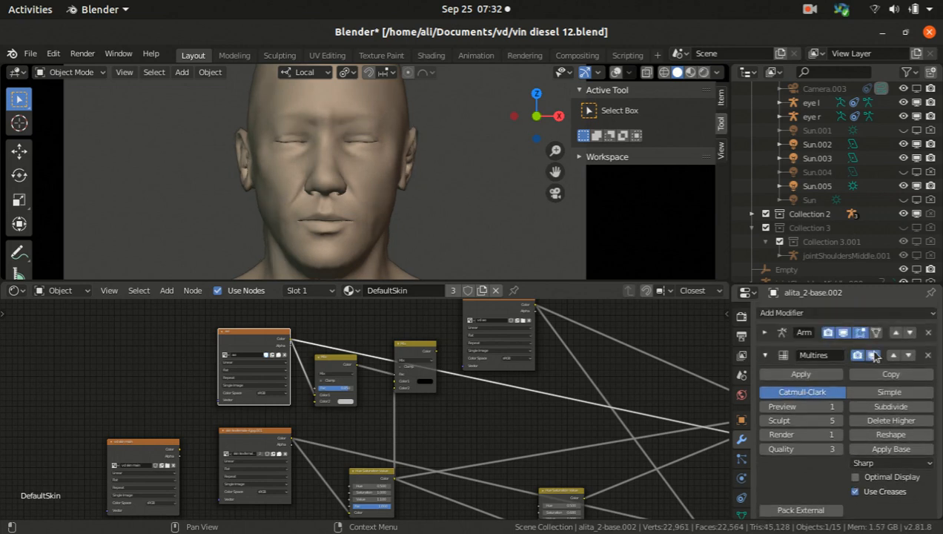
Set the Multires modifier's Sculpt level to 1.
click(787, 419)
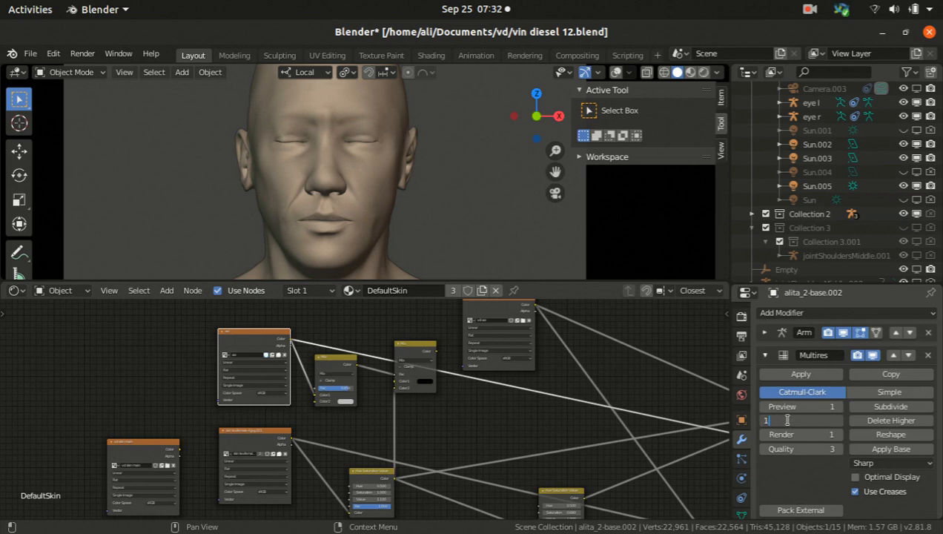
text(1)
key(Return)
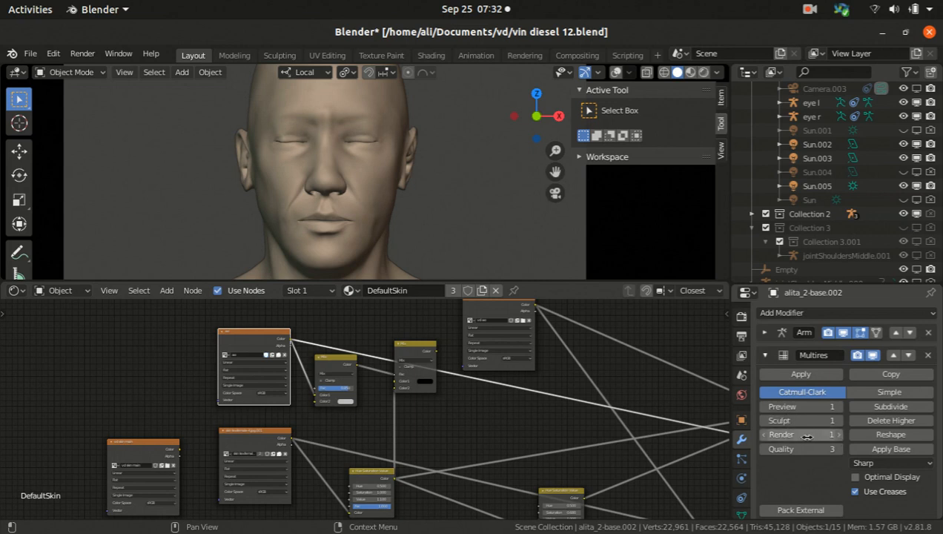
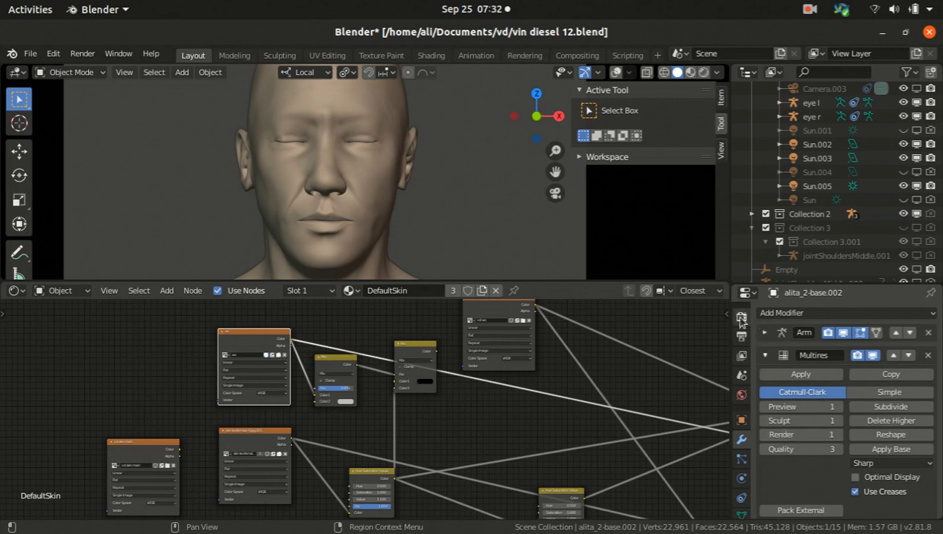
Set the Cycles bake type to Ambient Occlusion in the scene's render settings.
click(741, 317)
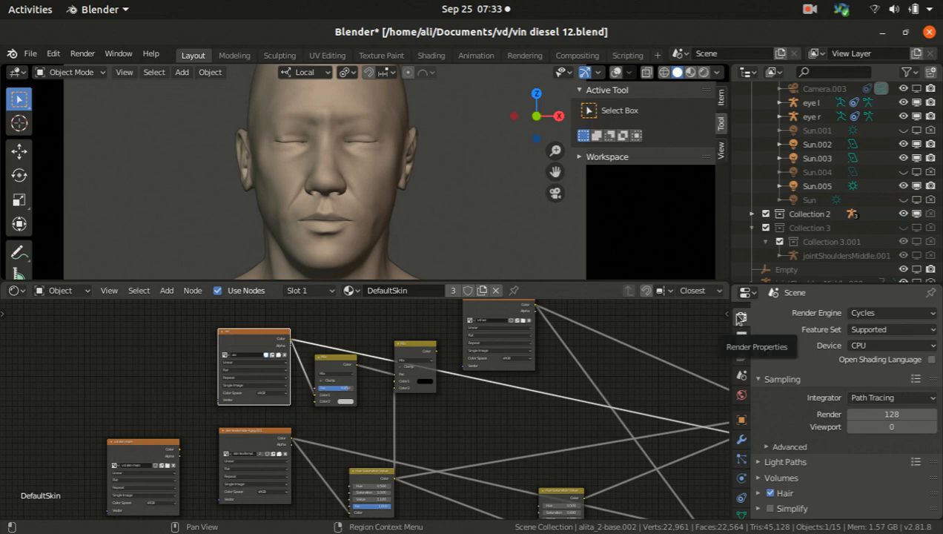
scroll(786, 447, down, 7)
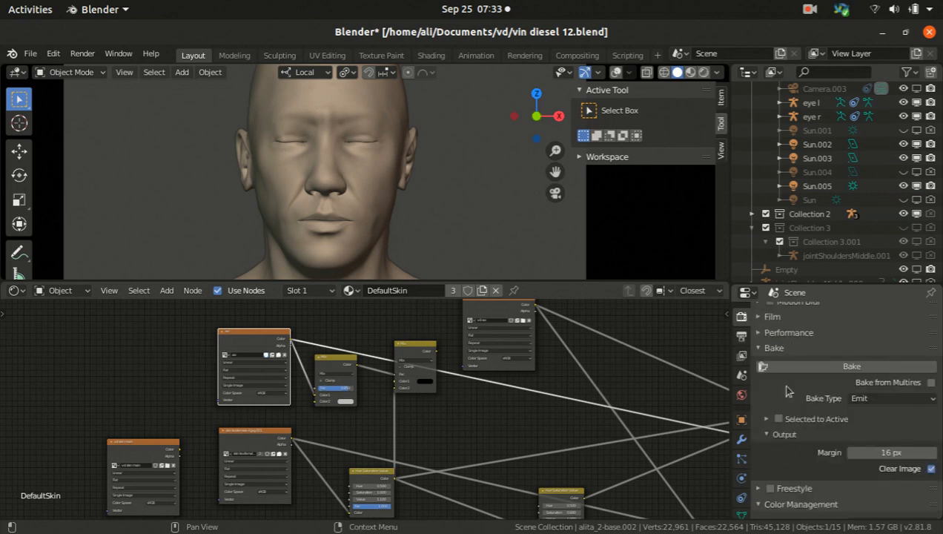
click(763, 348)
click(763, 348)
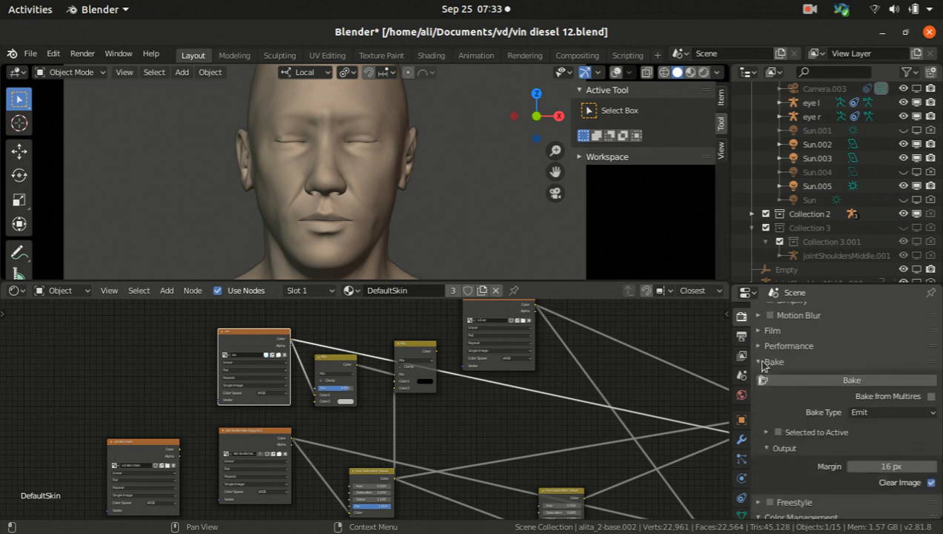
scroll(787, 363, up, 8)
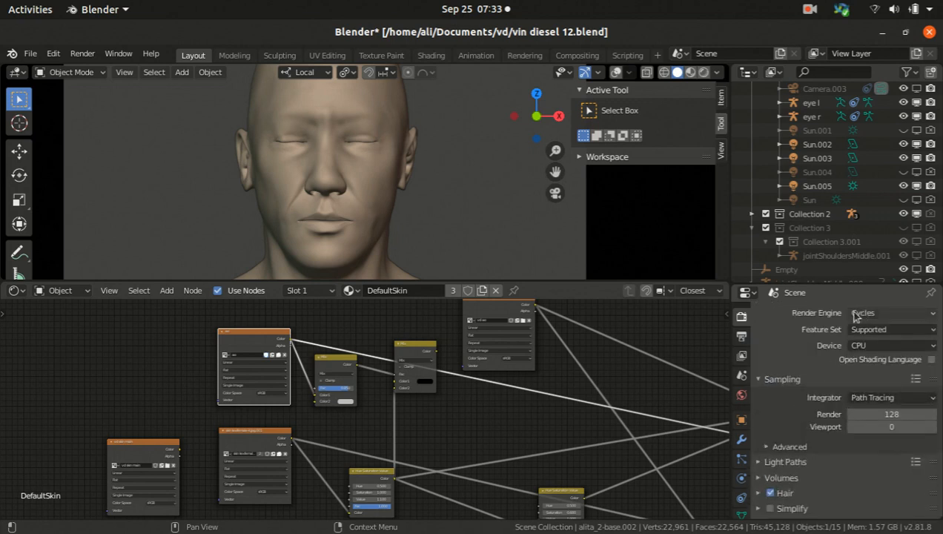
scroll(800, 415, down, 10)
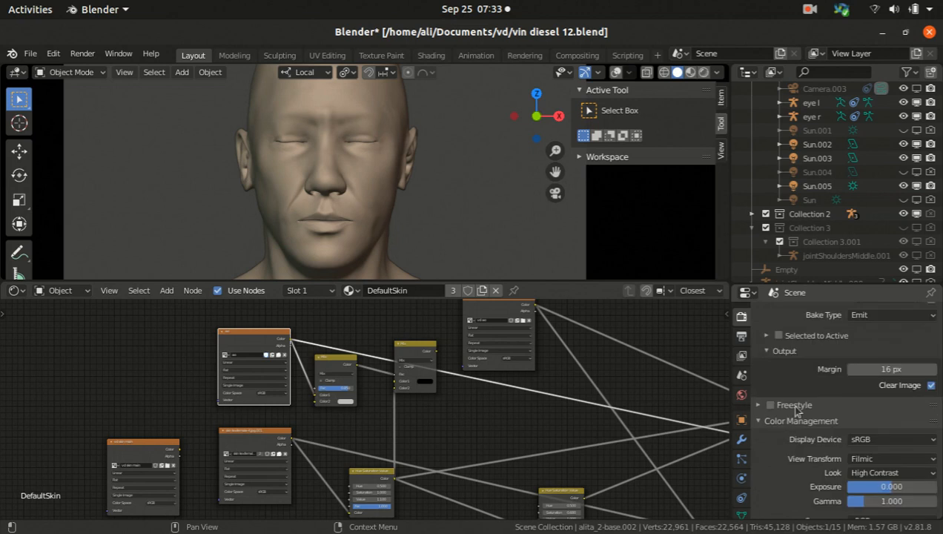
scroll(796, 385, up, 2)
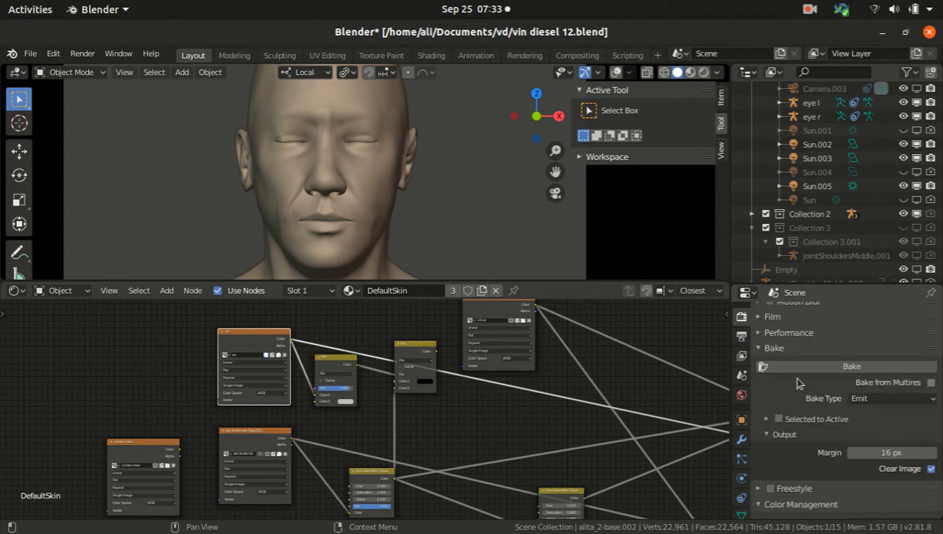
click(874, 398)
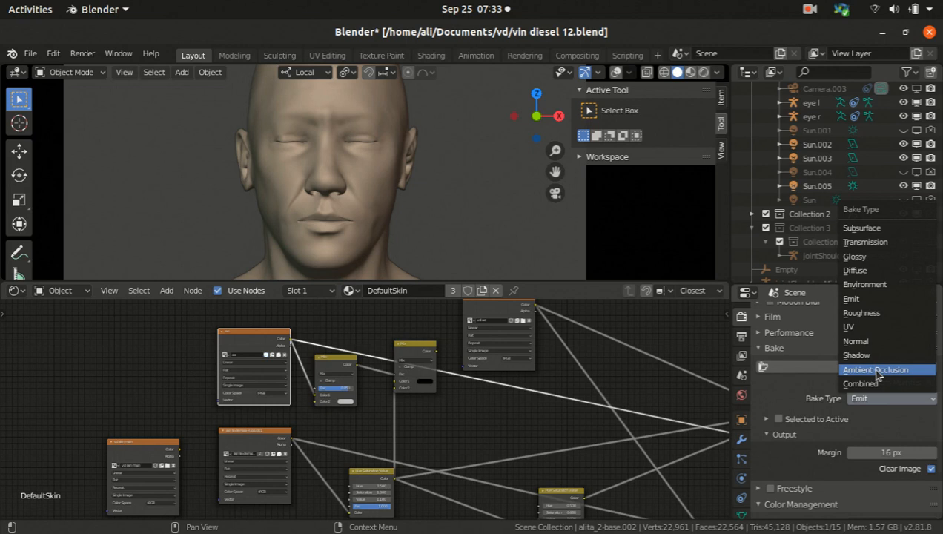
click(876, 370)
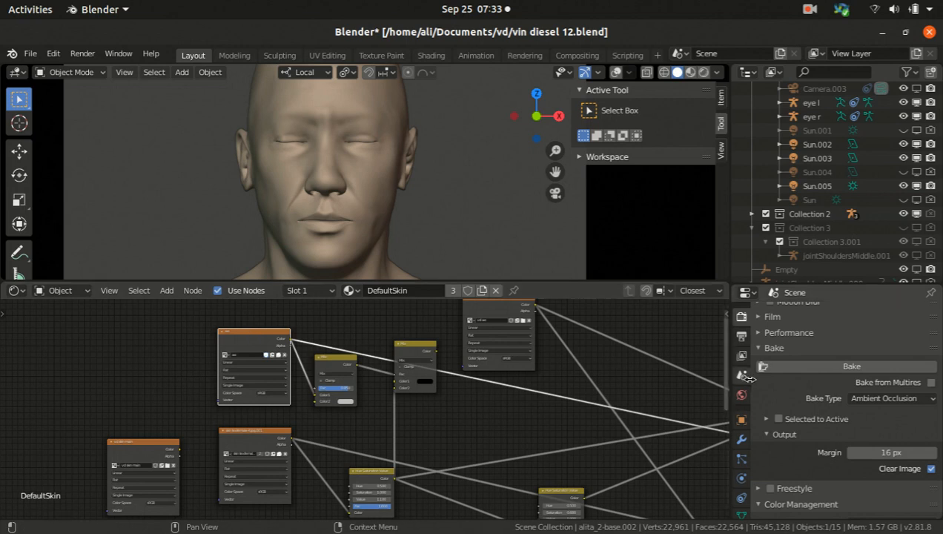
Examine the whole DefaultSkin node tree and the ao and skin tex female 4.jpg image texture nodes feeding it.
scroll(151, 395, down, 3)
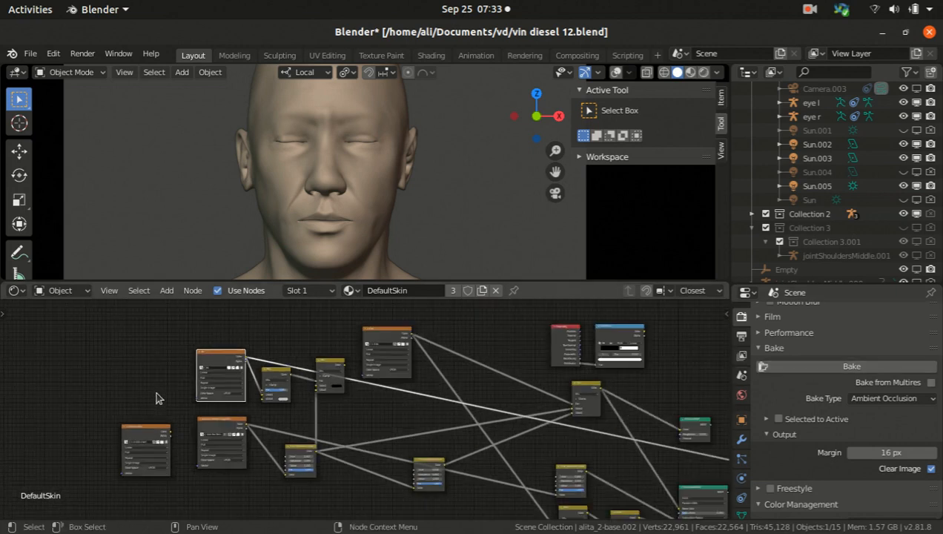
scroll(196, 395, down, 2)
scroll(277, 405, down, 2)
middle_drag(316, 419, 268, 378)
scroll(396, 363, up, 1)
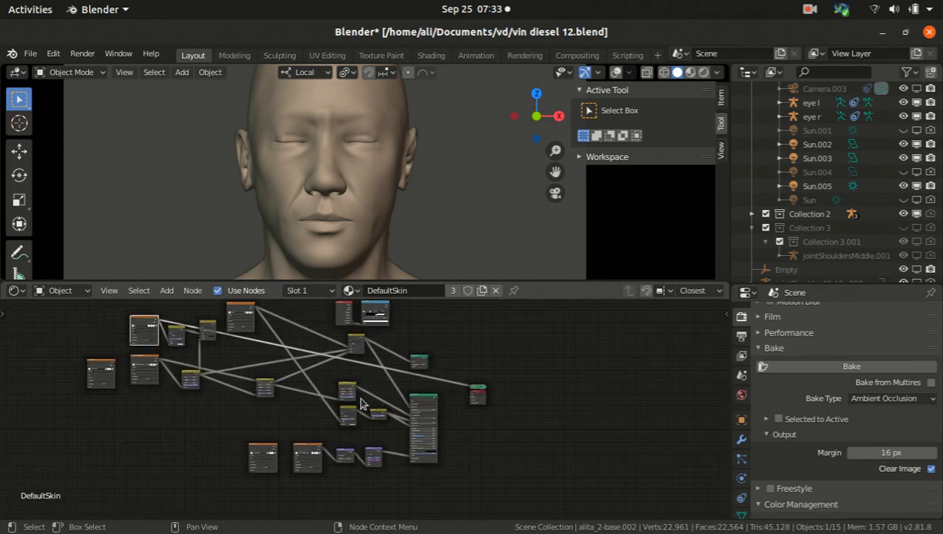
scroll(244, 377, down, 1)
middle_drag(286, 368, 315, 372)
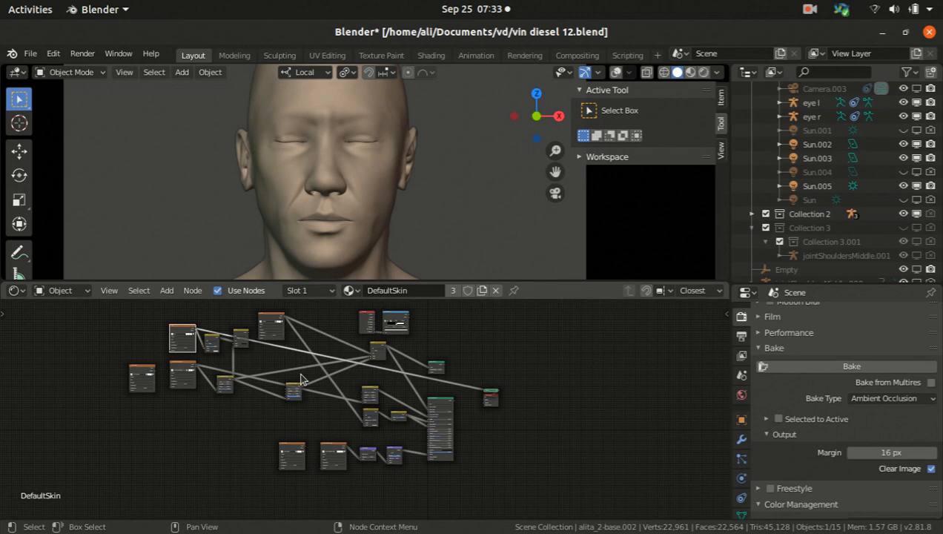
scroll(184, 342, up, 4)
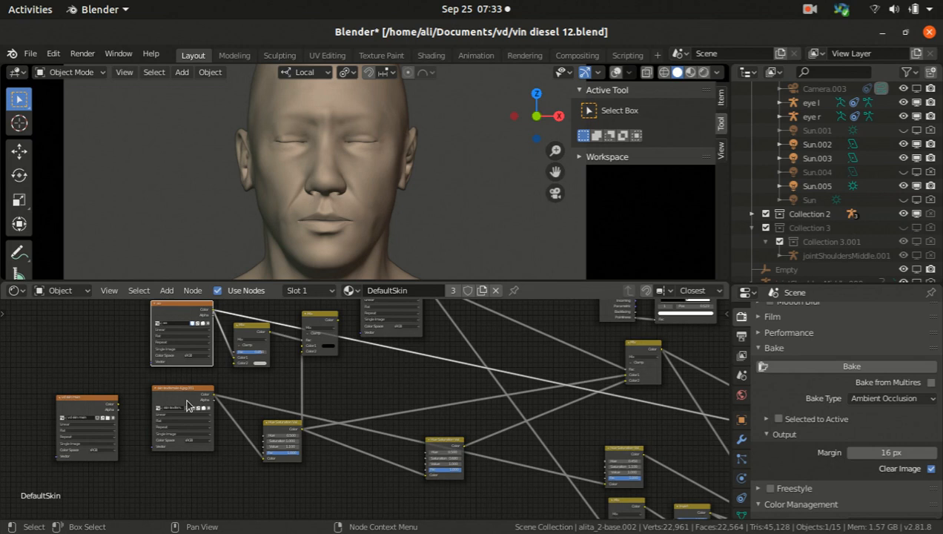
scroll(185, 398, up, 2)
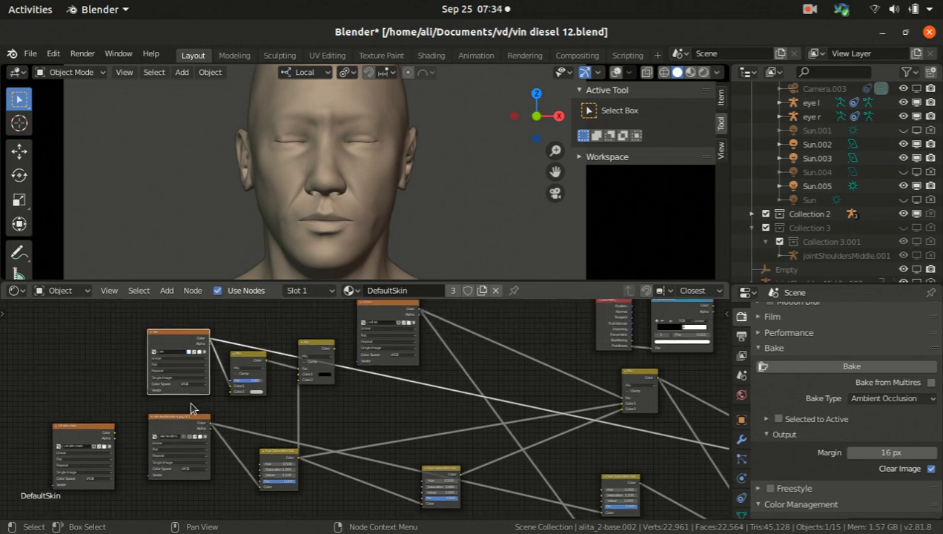
scroll(222, 412, up, 2)
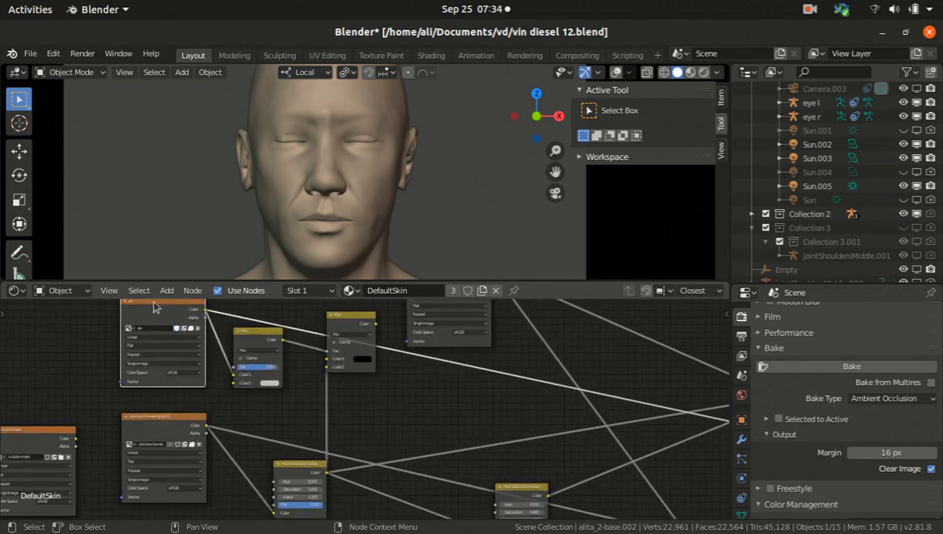
In Rendered shading, preview the Mix node fed by the ao texture and the black-colour Mix node that follows it.
click(701, 74)
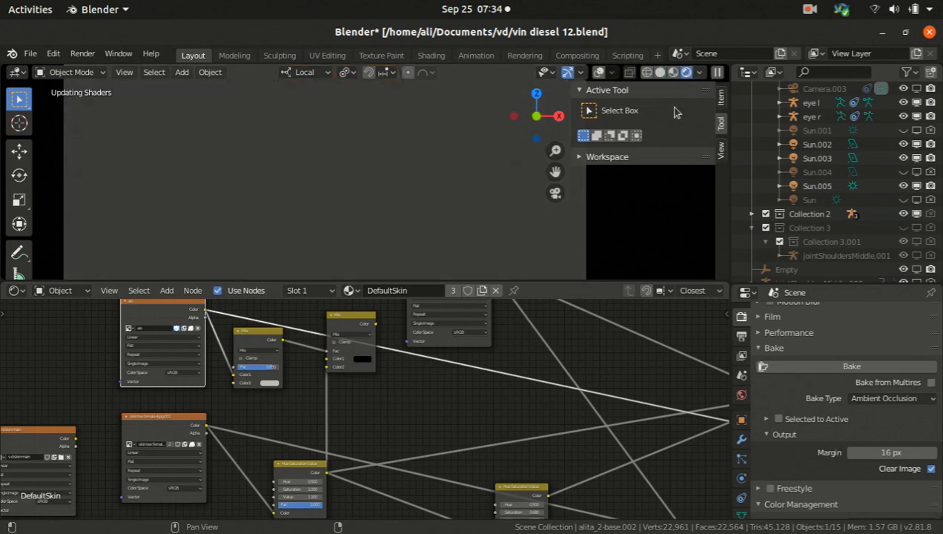
key(ctrl+shift)
ctrl+shift+click(254, 340)
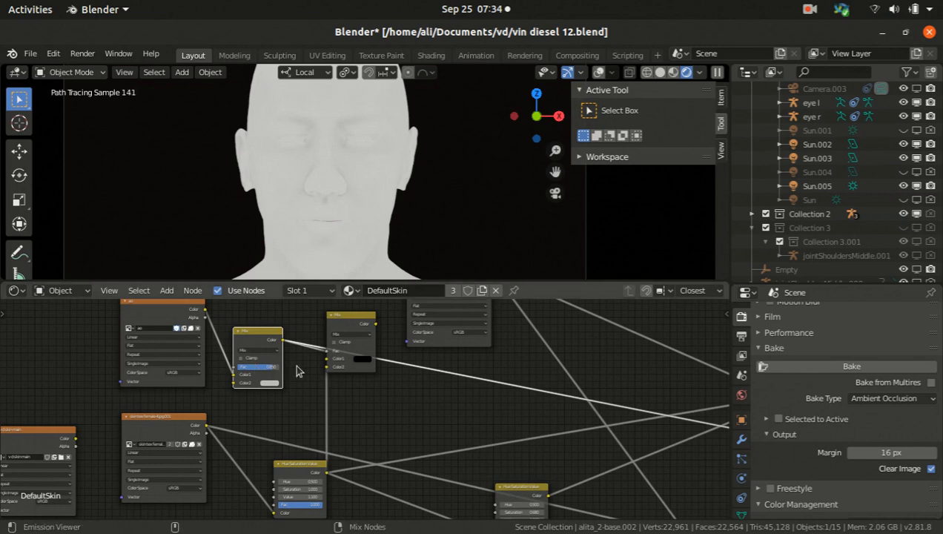
ctrl+shift+click(355, 325)
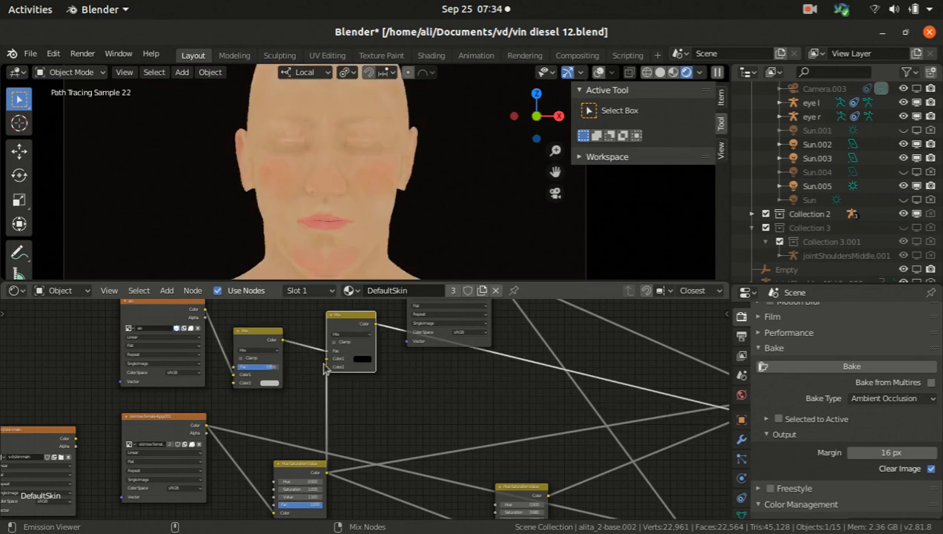
Inspect the second Mix node's inputs and compare its preview with the Hue Saturation Value node connected to its Color2.
scroll(337, 355, up, 3)
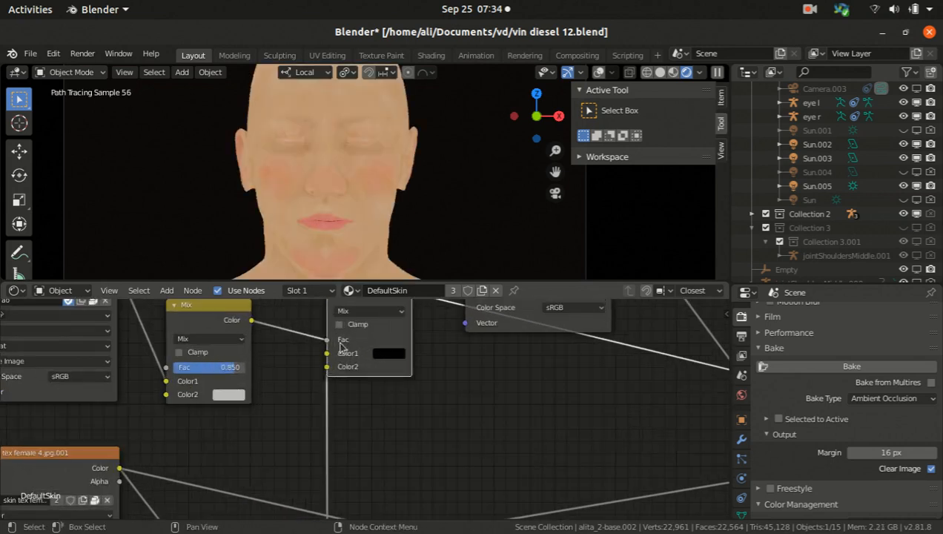
scroll(332, 338, down, 2)
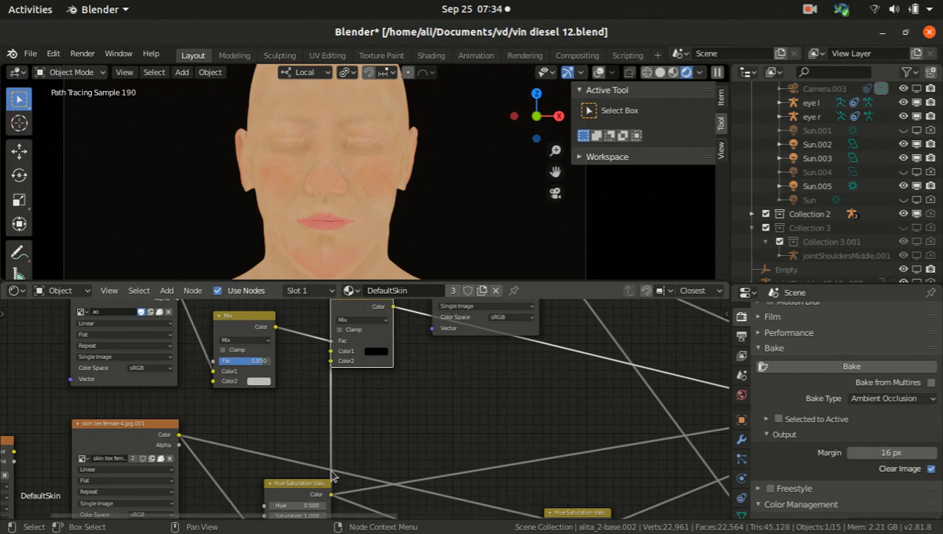
ctrl+shift+click(302, 487)
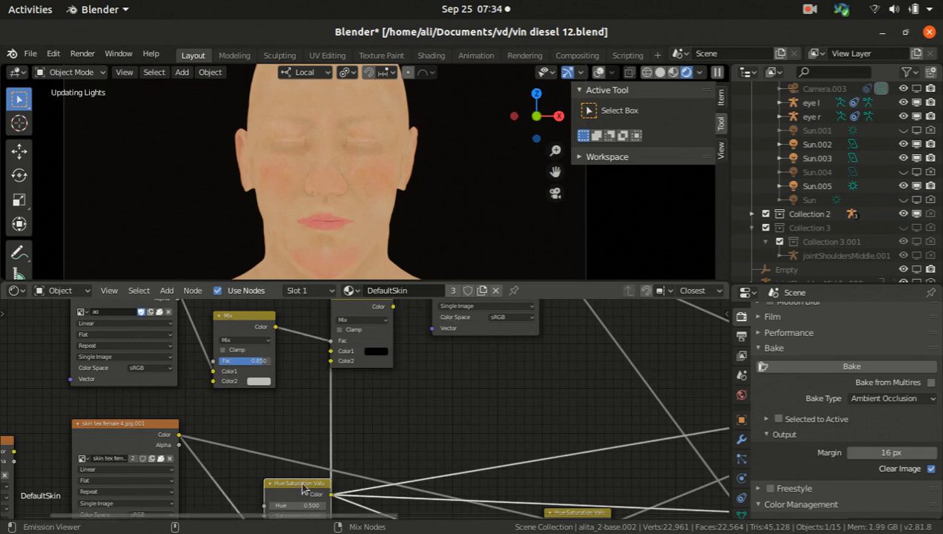
ctrl+shift+click(370, 306)
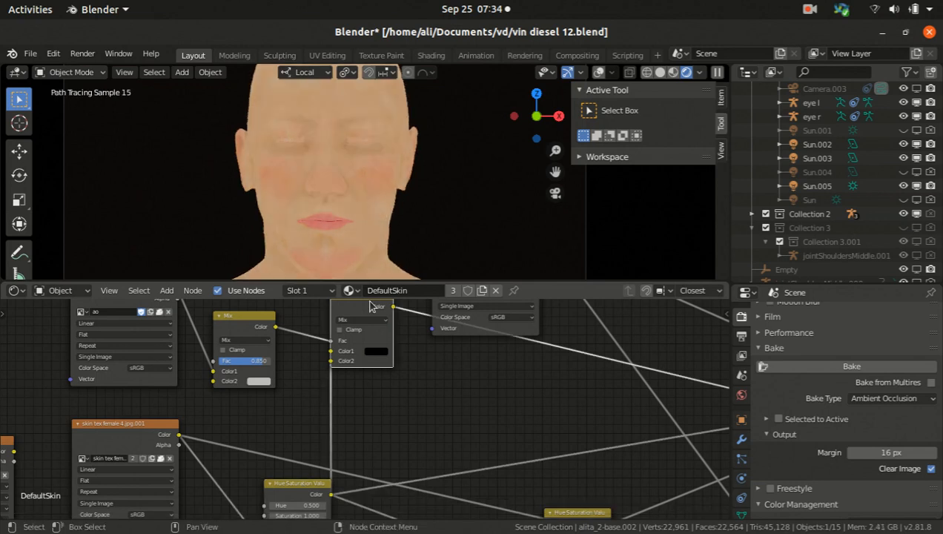
Move the second Hue Saturation Value node closer to the first one and preview each node's output on the head.
scroll(464, 374, down, 3)
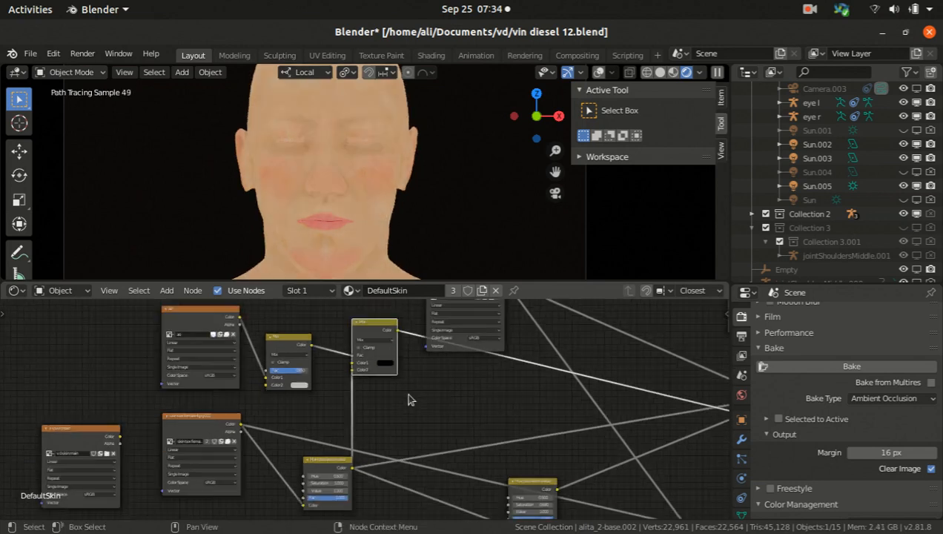
scroll(433, 348, up, 2)
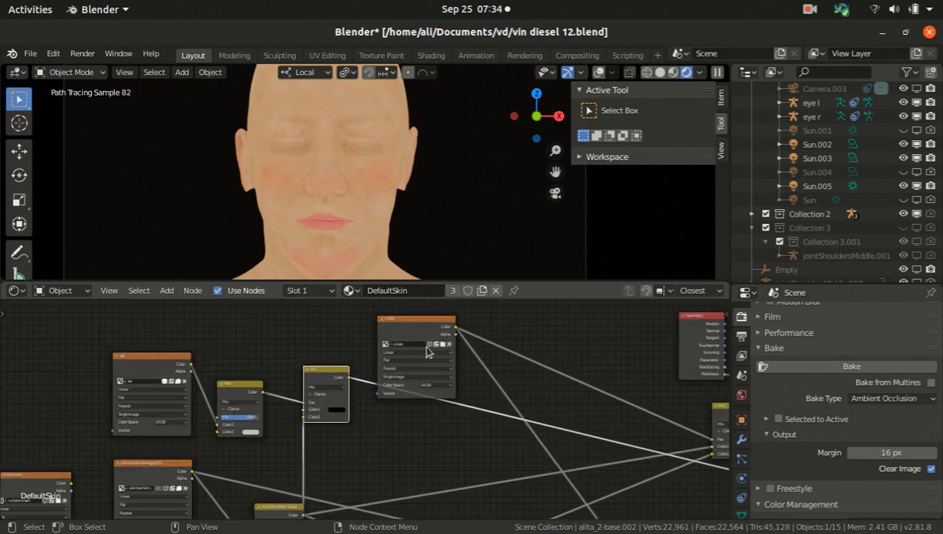
scroll(421, 392, down, 2)
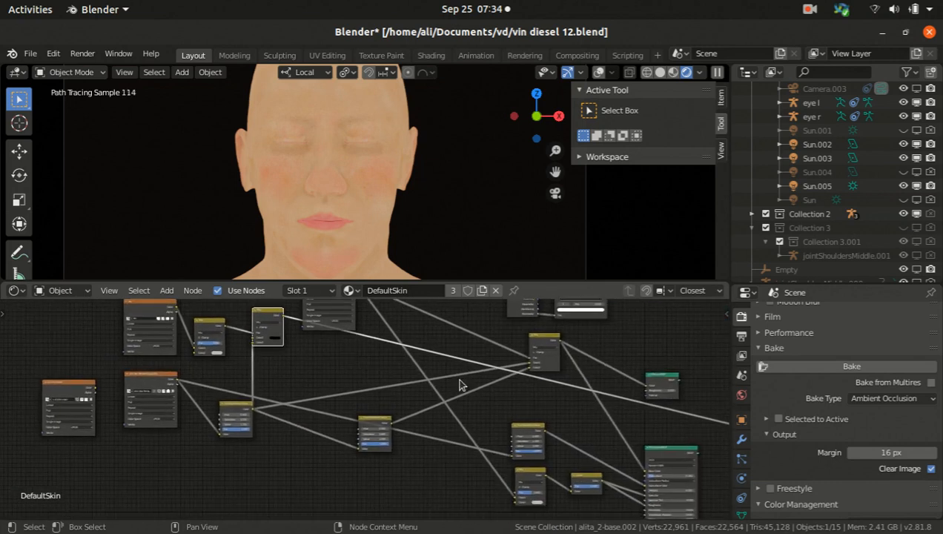
drag(385, 425, 352, 428)
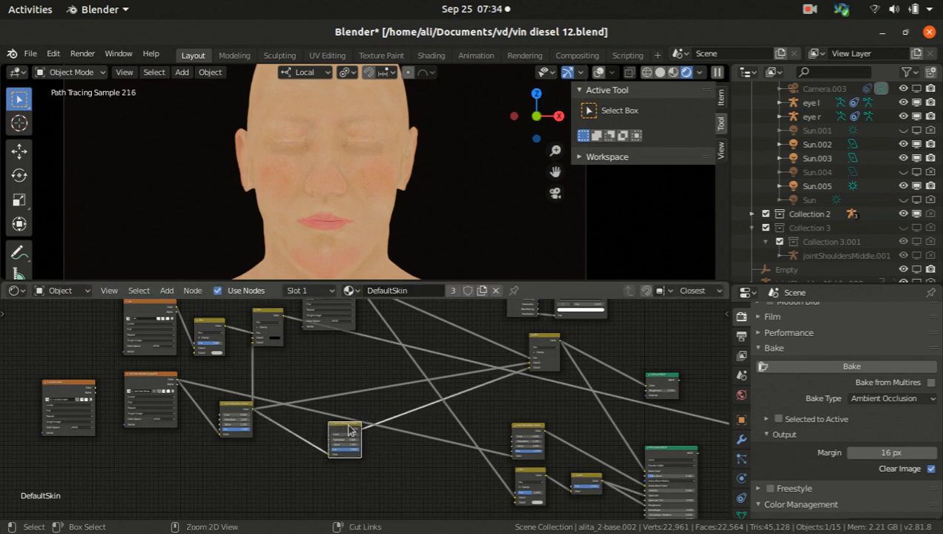
ctrl+shift+click(238, 410)
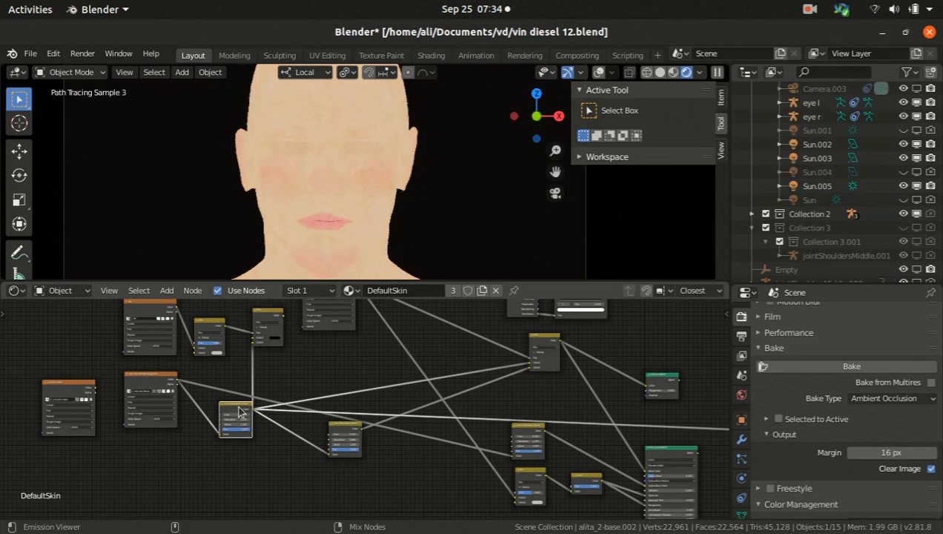
ctrl+shift+click(346, 429)
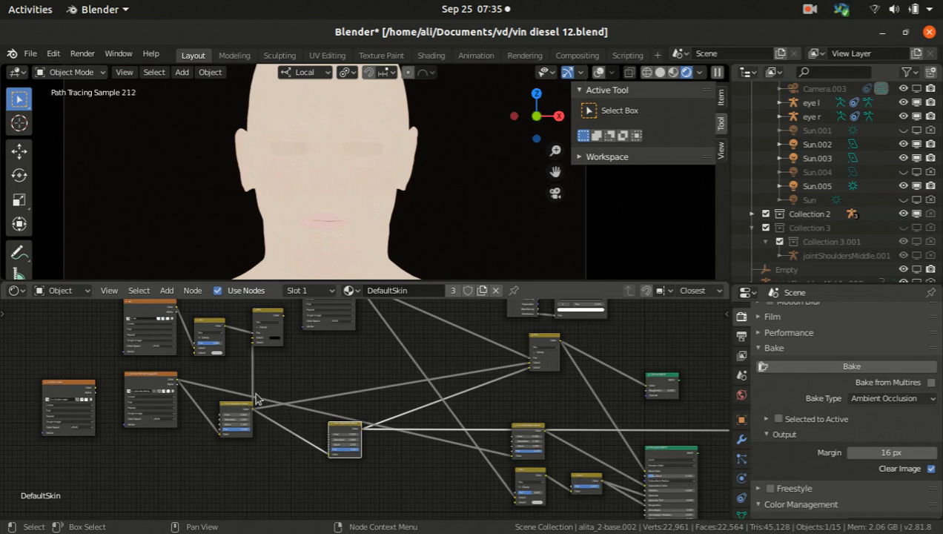
Switch the head preview back and forth between the two Hue Saturation Value nodes to compare their skin colours.
ctrl+shift+click(235, 410)
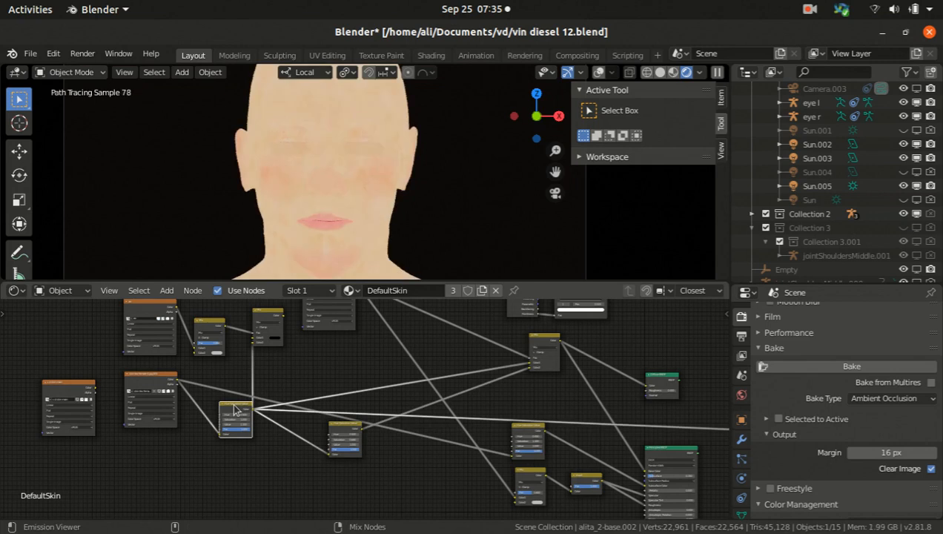
ctrl+shift+click(355, 432)
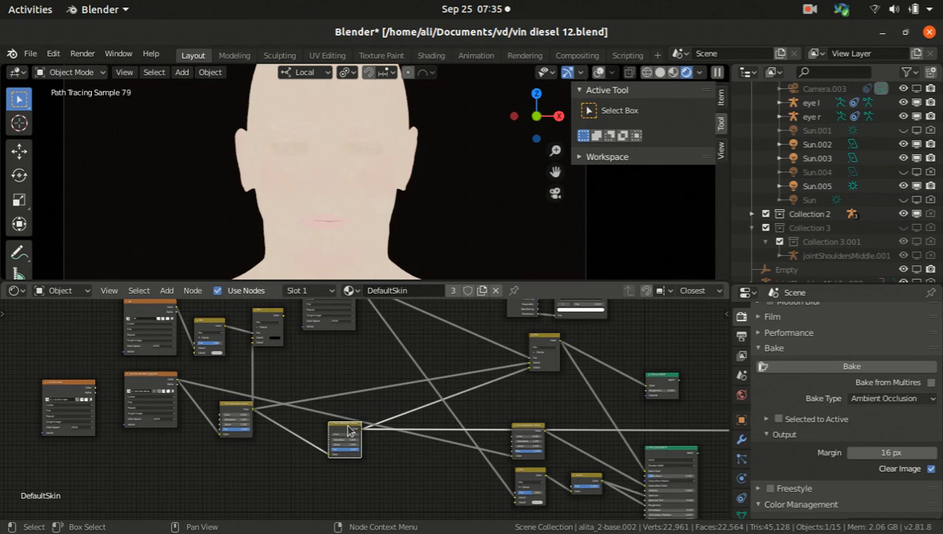
click(234, 412)
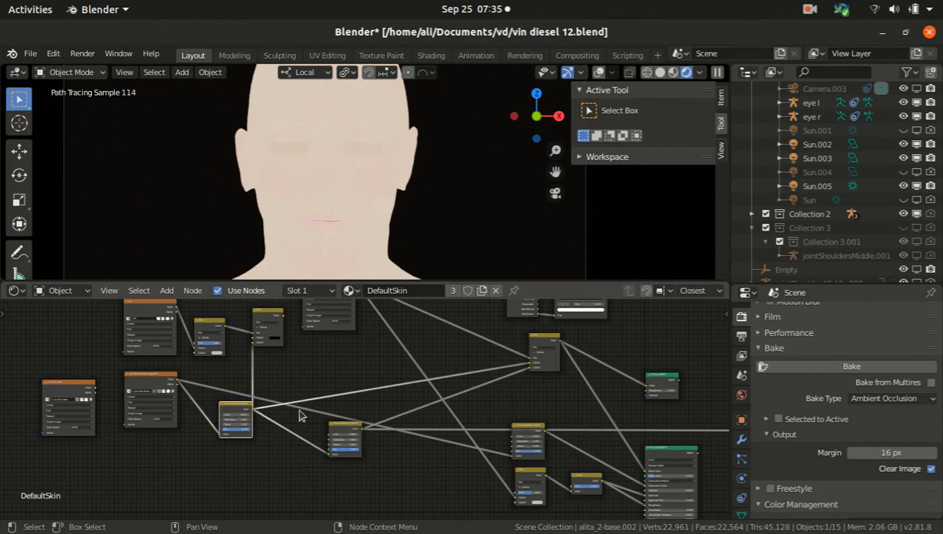
click(339, 431)
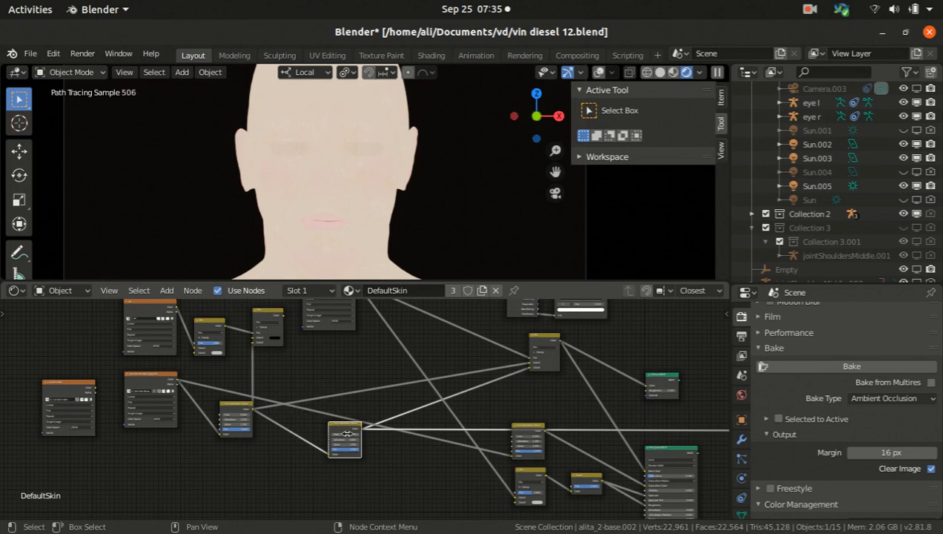
click(226, 407)
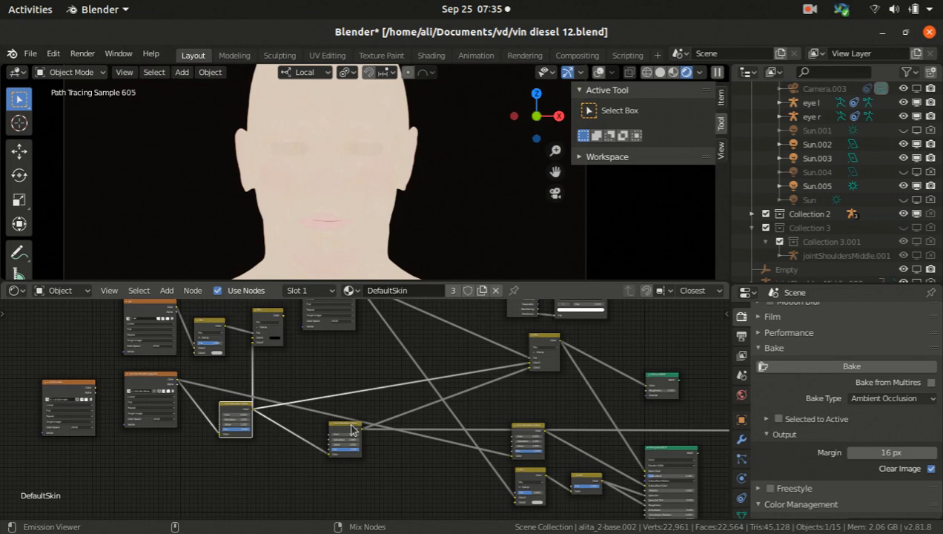
click(353, 430)
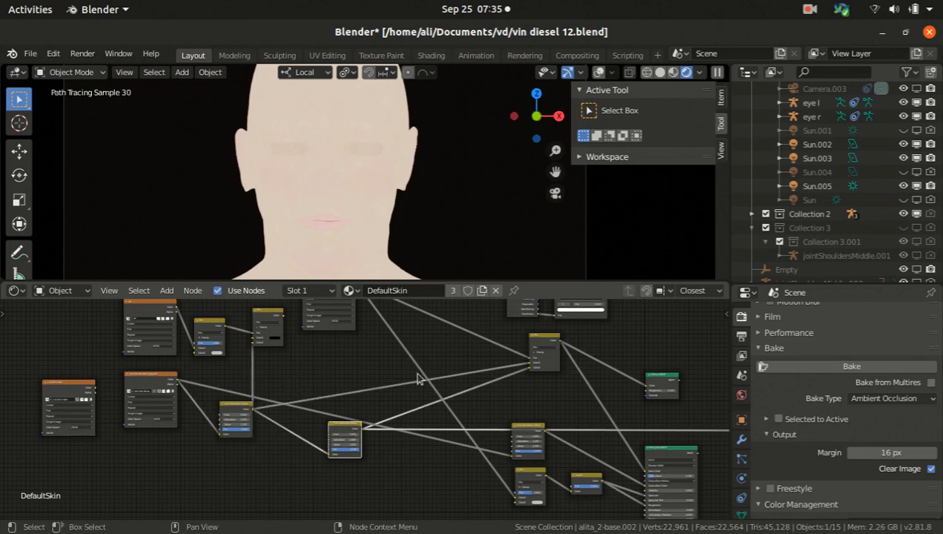
scroll(431, 368, down, 1)
click(254, 406)
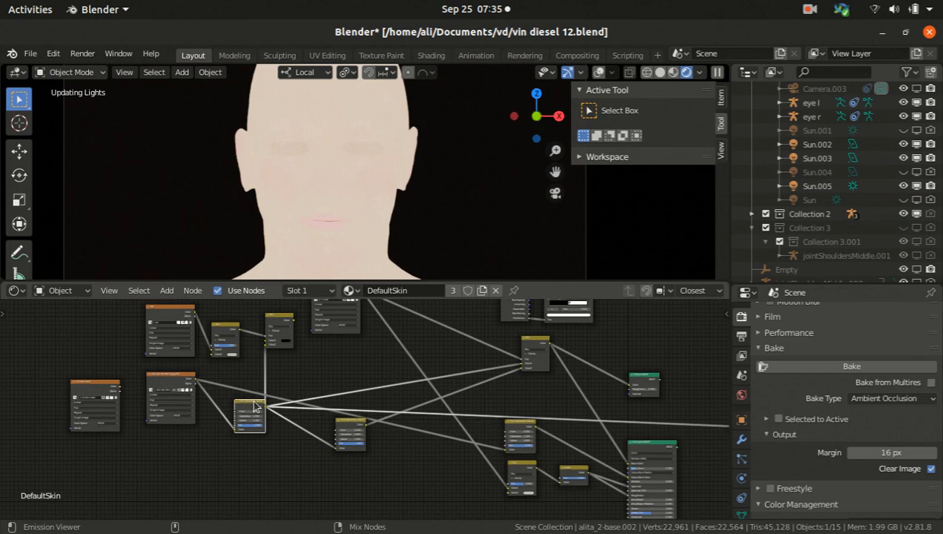
click(352, 427)
Preview the v d ao image texture node's colour output on the head.
scroll(322, 374, up, 1)
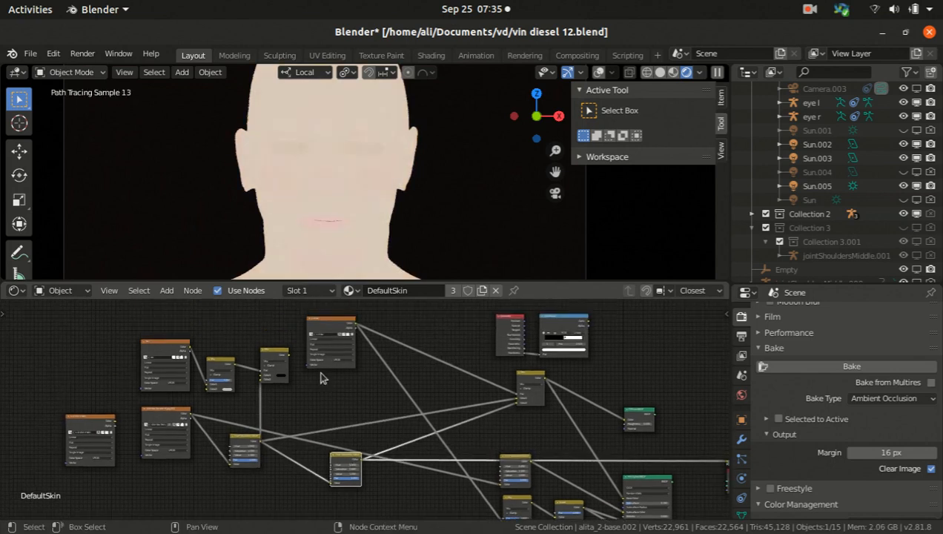
scroll(323, 343, up, 1)
scroll(323, 337, up, 2)
click(320, 322)
ctrl+shift+click(341, 324)
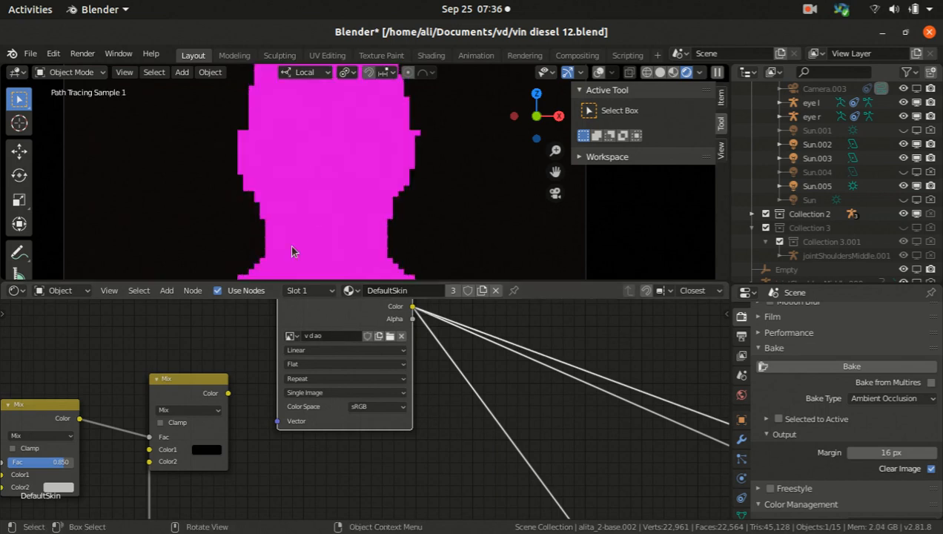
Try to reload v d ao.jpg from the vin d folder in the image texture node, and switch to Solid shading.
click(388, 337)
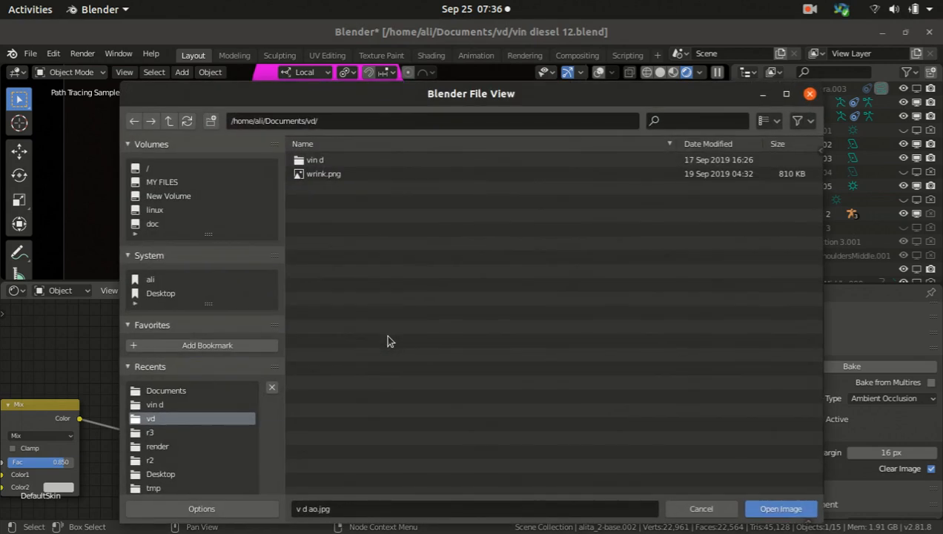
click(327, 161)
double_click(328, 162)
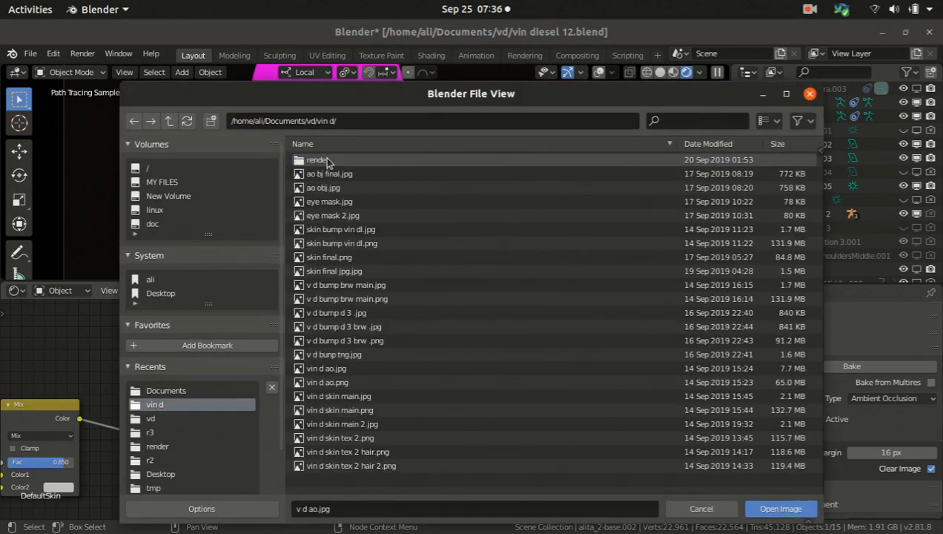
click(744, 507)
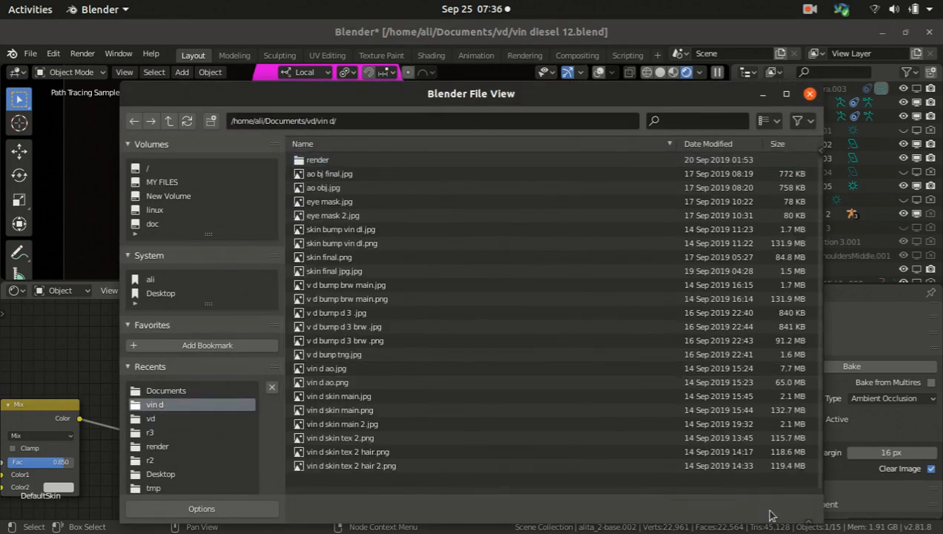
click(660, 72)
scroll(358, 315, up, 2)
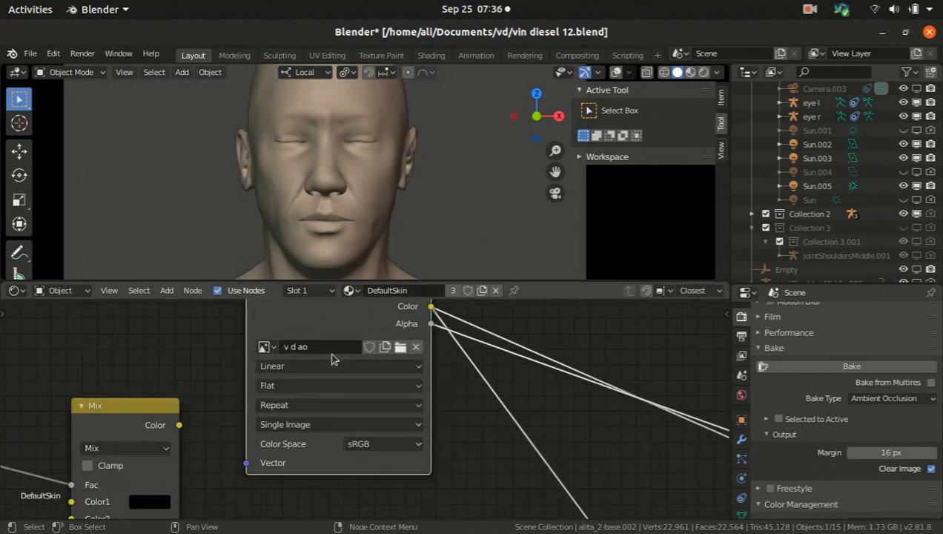
click(415, 347)
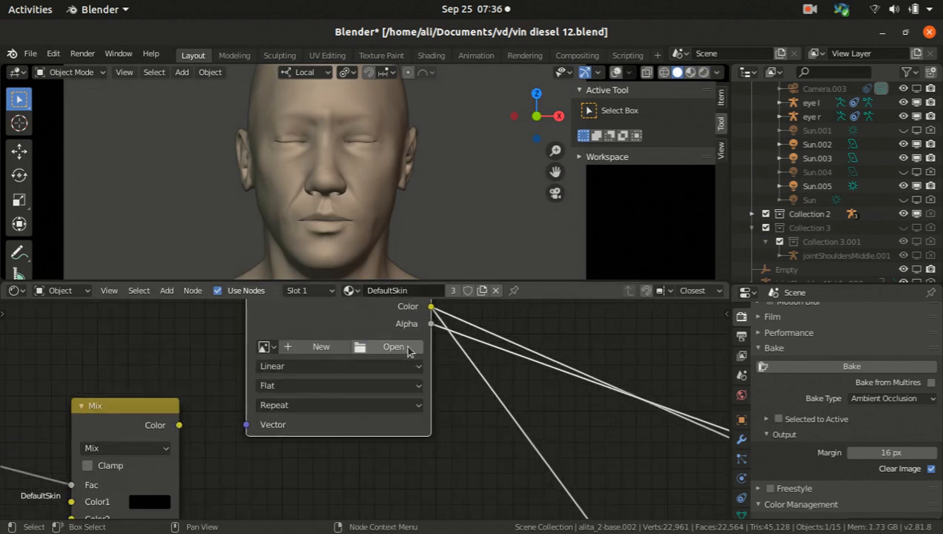
click(370, 351)
click(323, 162)
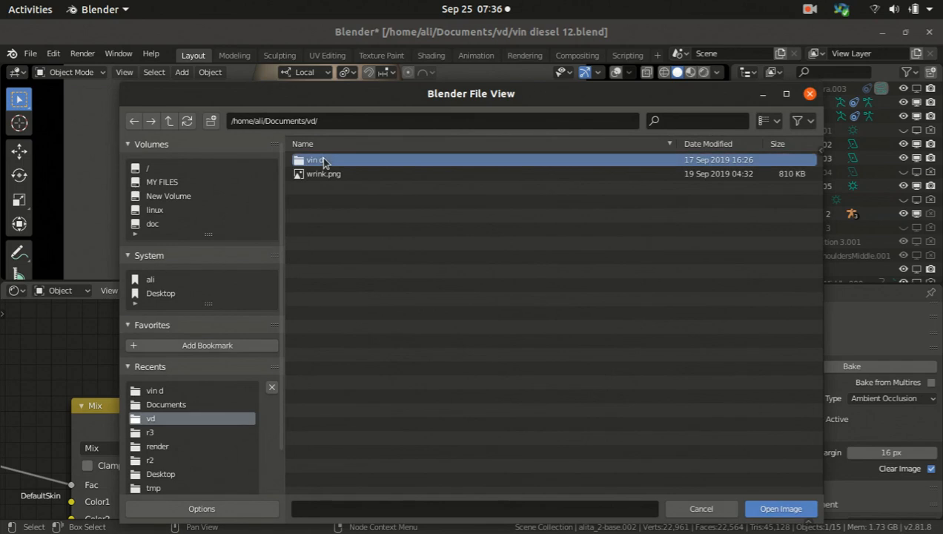
click(699, 506)
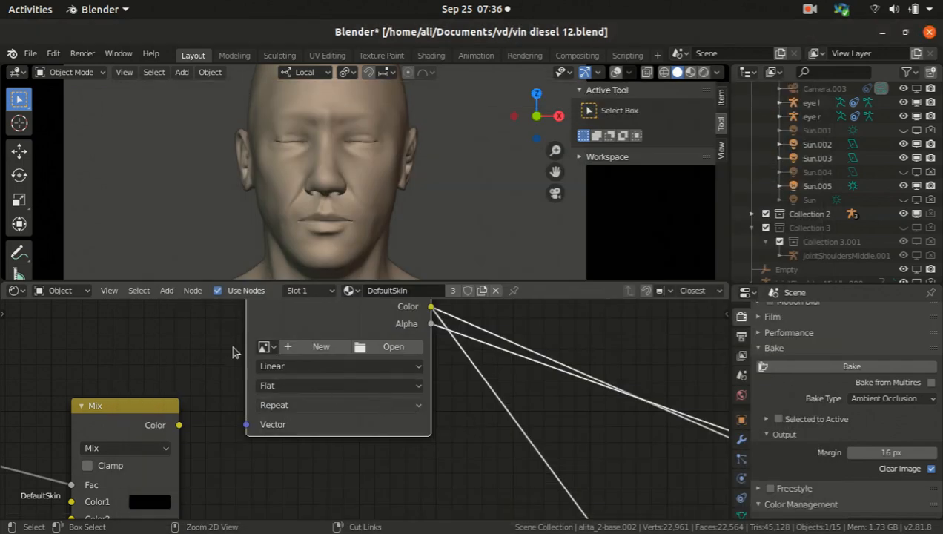
Replace the image texture node's v d ao image with vin d ao.jpg from the vin d folder.
click(400, 347)
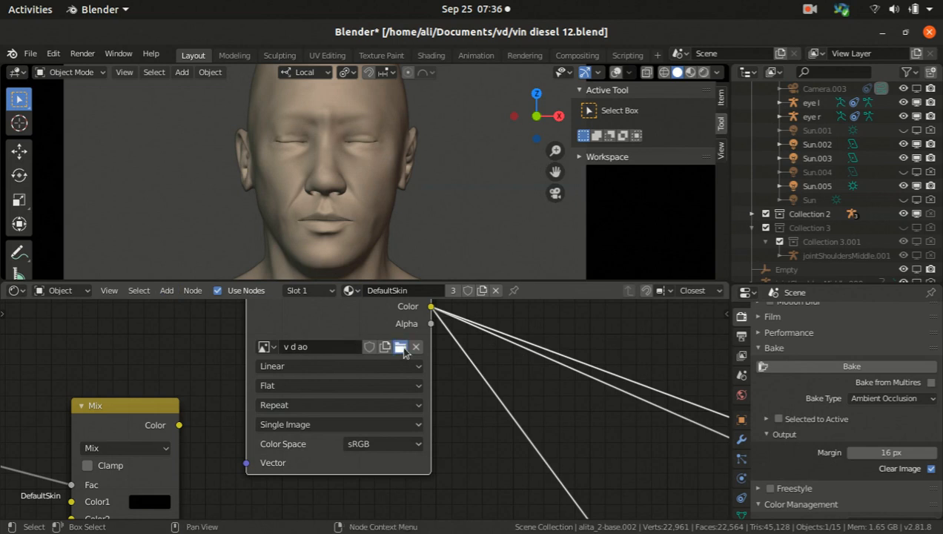
double_click(313, 160)
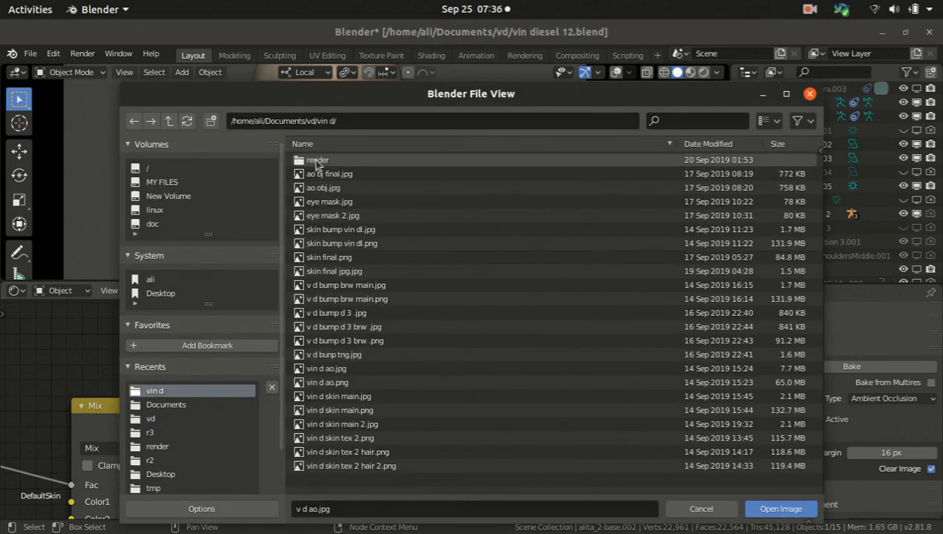
click(370, 368)
click(763, 511)
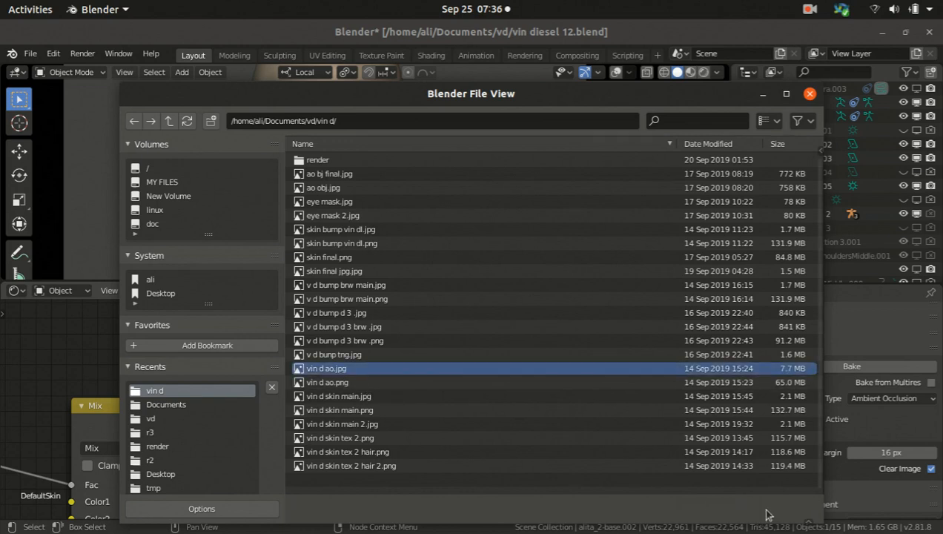
In Rendered shading, examine the ambient occlusion texture over the whole head and close up on the face.
click(703, 71)
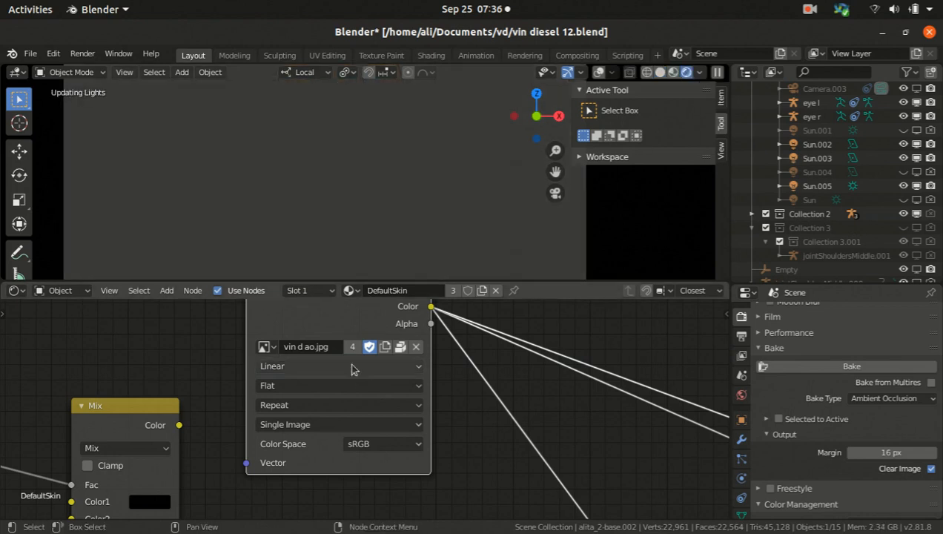
scroll(310, 357, down, 1)
scroll(330, 208, up, 5)
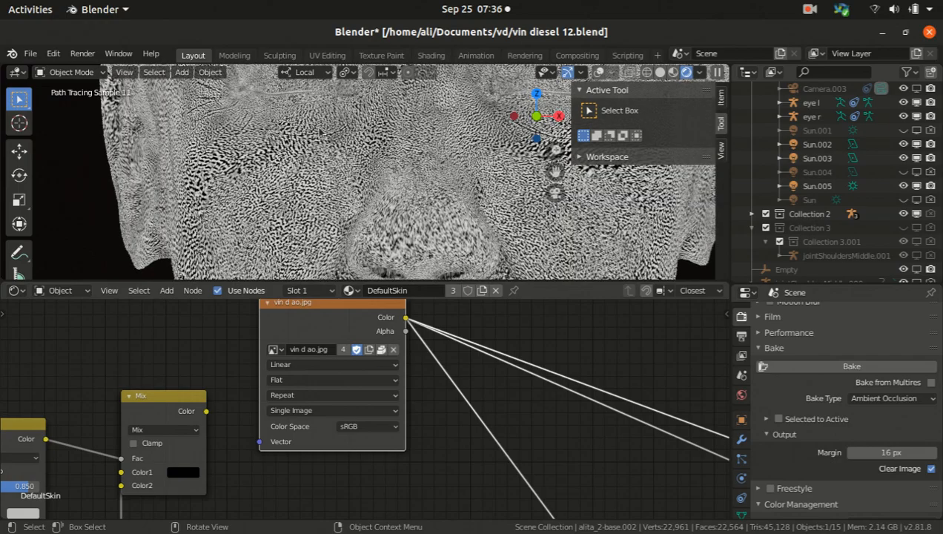
scroll(317, 140, down, 5)
scroll(376, 184, up, 4)
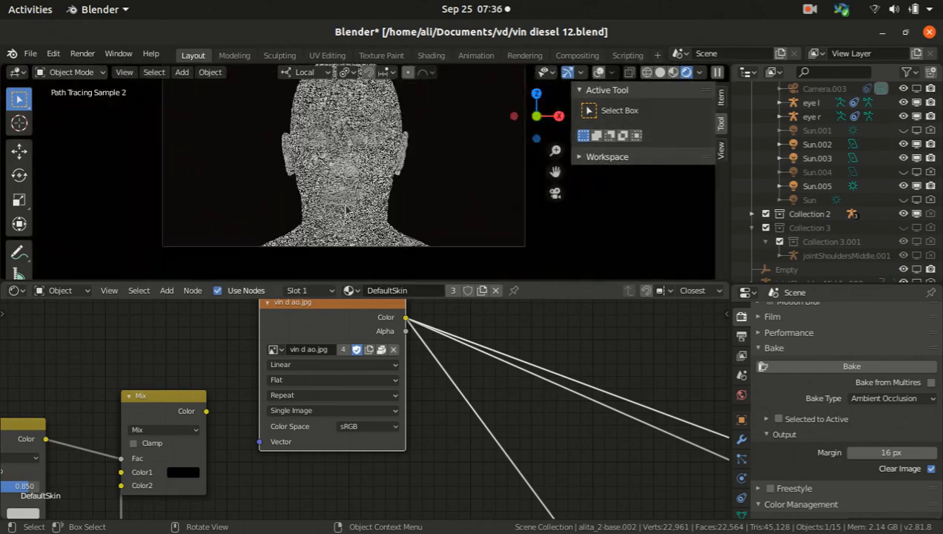
scroll(354, 202, down, 3)
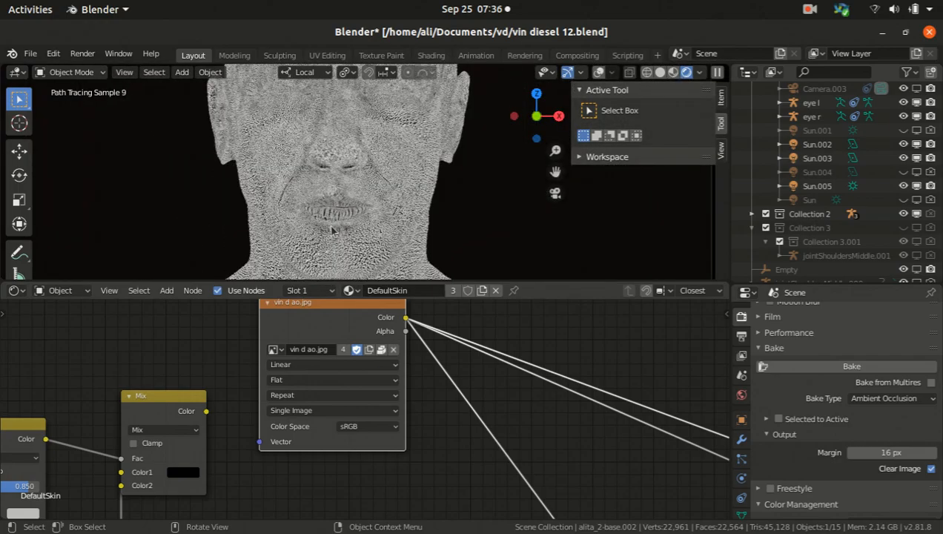
scroll(362, 265, up, 4)
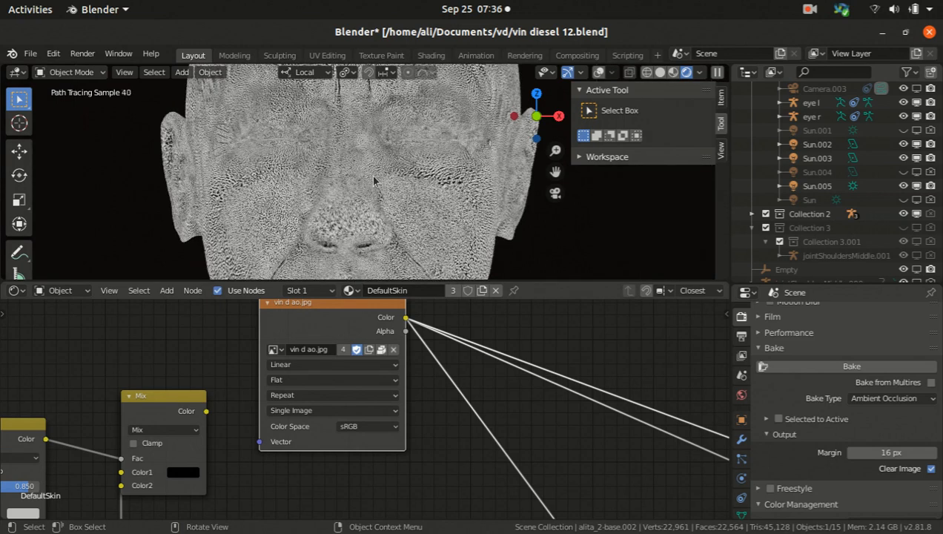
Set the head's Multires preview level to 5 and inspect the sculpted face in Solid shading.
click(740, 441)
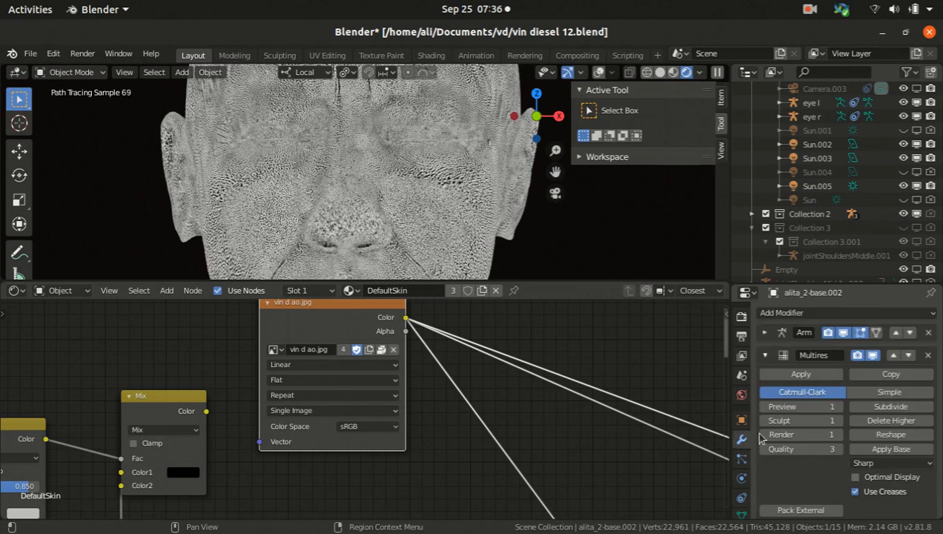
click(812, 420)
key(Return)
click(810, 407)
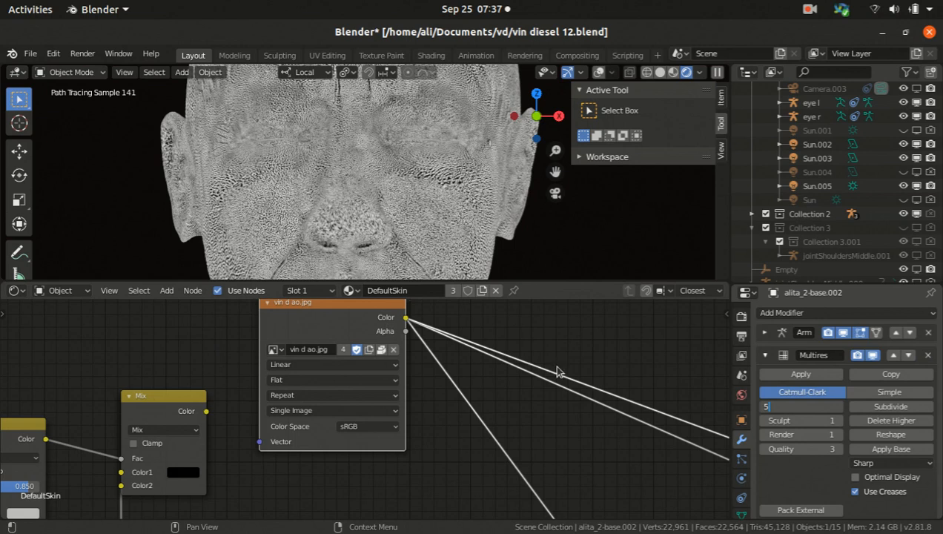
click(659, 73)
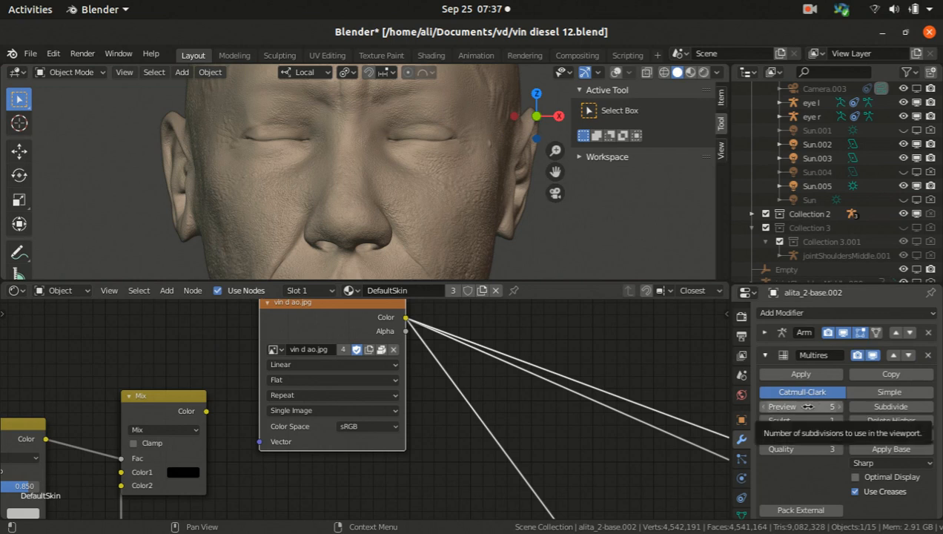
scroll(295, 181, down, 6)
scroll(317, 164, up, 6)
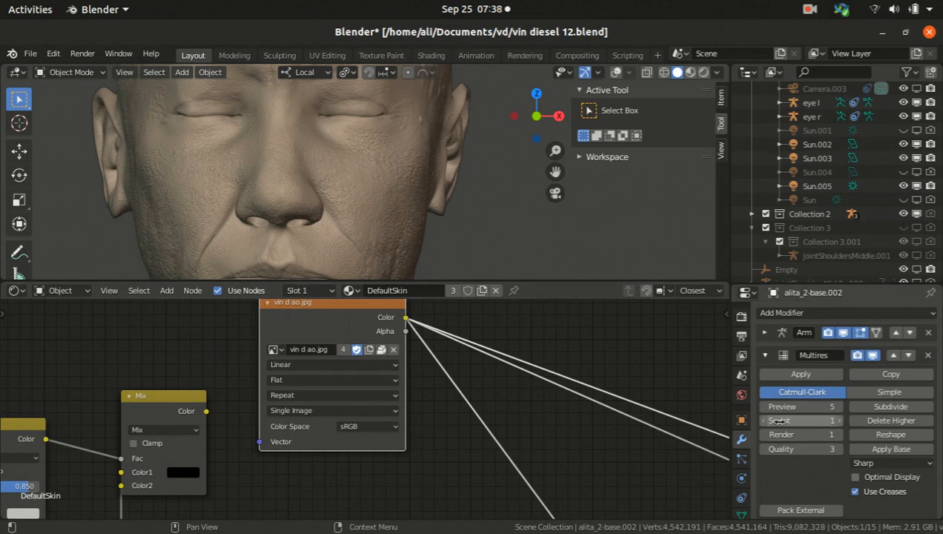
Enter Sculpt Mode and set the Multires sculpt level to 5 and the preview level to 1.
click(78, 73)
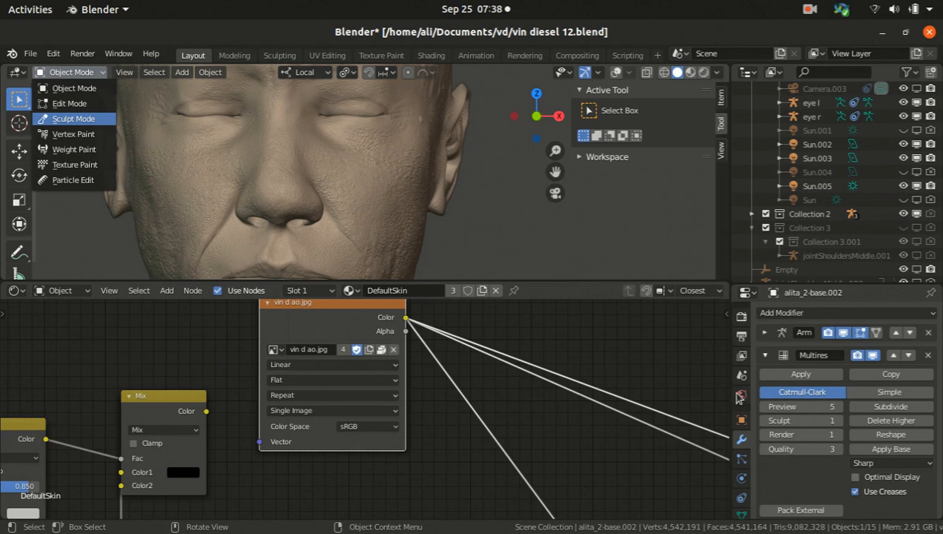
click(807, 420)
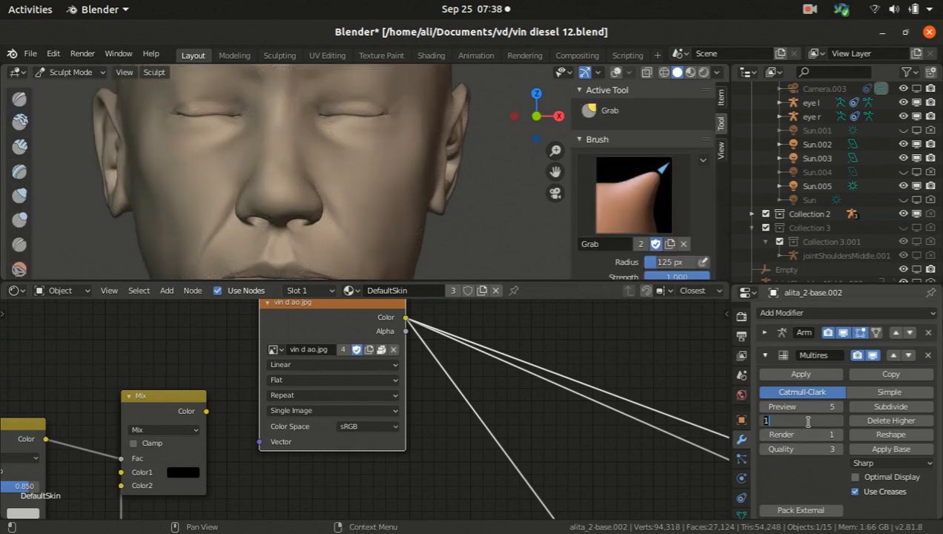
text(5)
key(Return)
click(809, 406)
text(1)
key(Return)
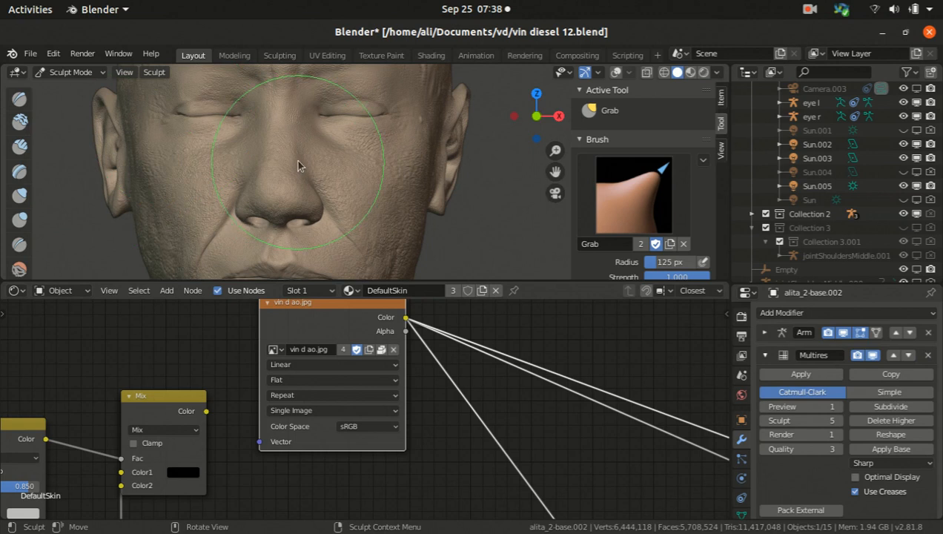
Set the Multires render level to 5 and inspect the sculpted skin detail around the nose.
scroll(295, 167, down, 2)
scroll(306, 189, down, 2)
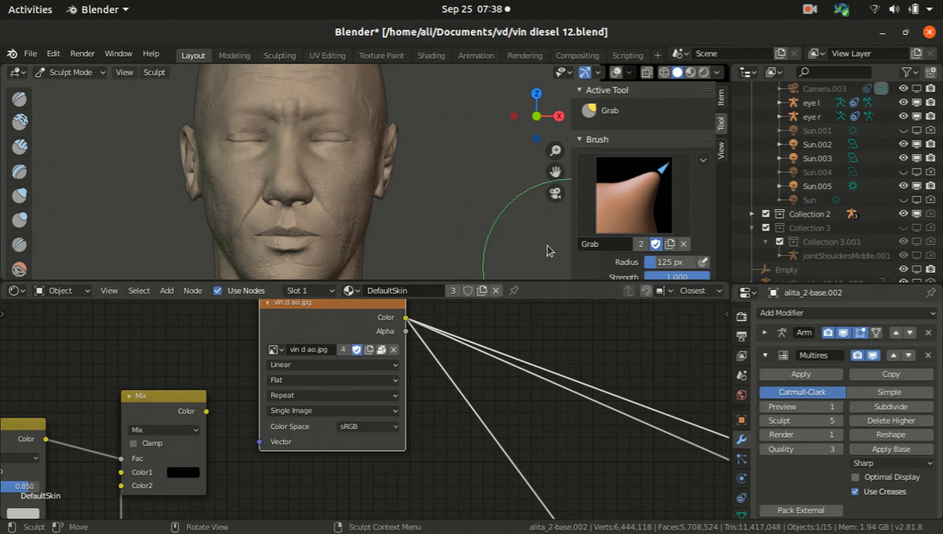
click(804, 437)
text(5)
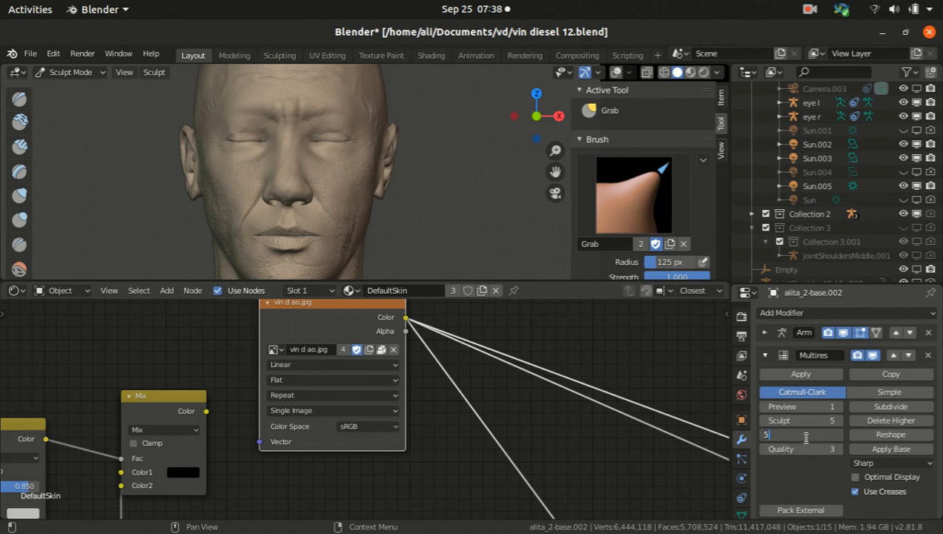
key(Return)
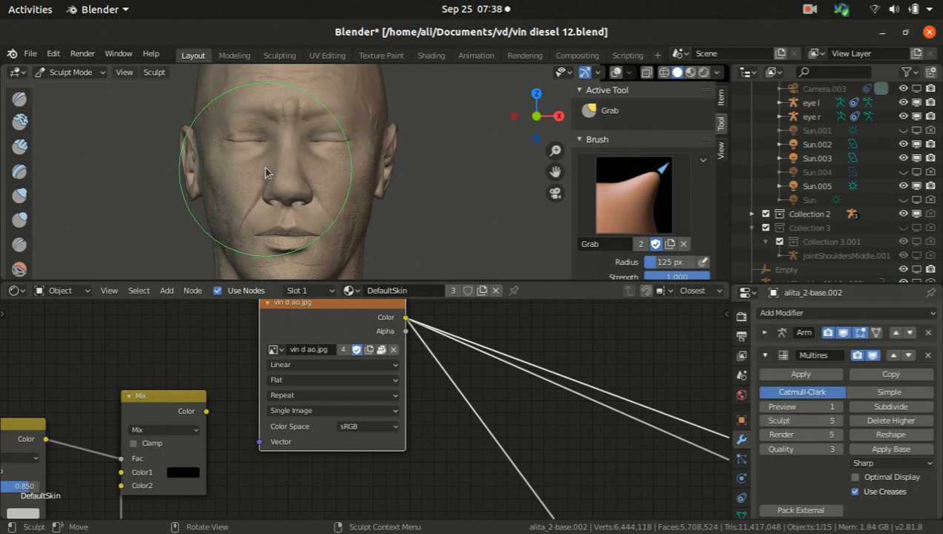
scroll(317, 167, up, 5)
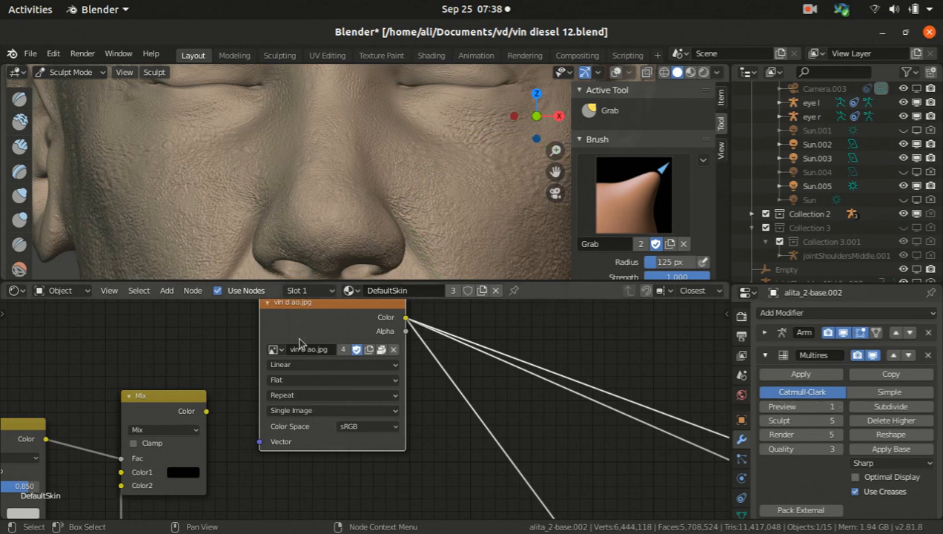
Preview the Geometry node's Pointiness output by connecting it directly to the DefaultSkin material's viewer.
scroll(270, 378, down, 7)
scroll(270, 378, up, 8)
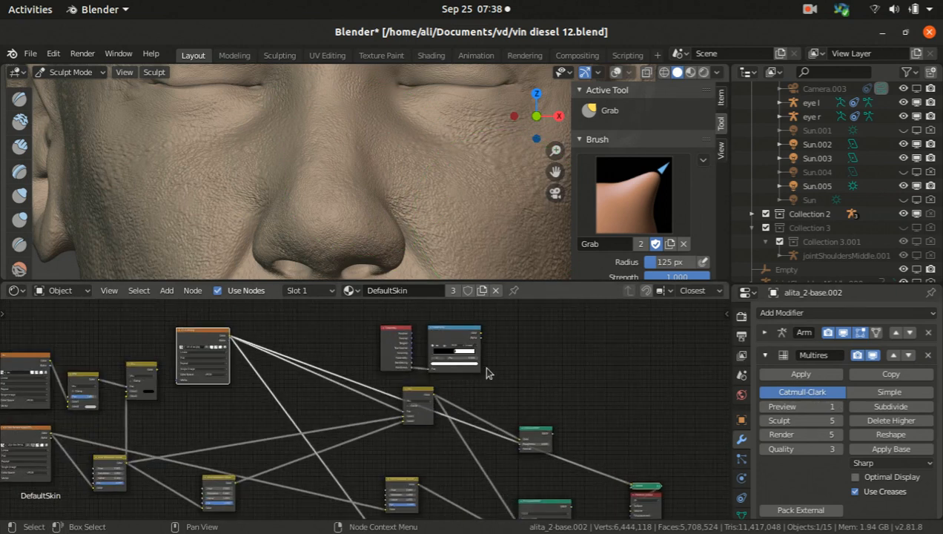
scroll(400, 339, up, 1)
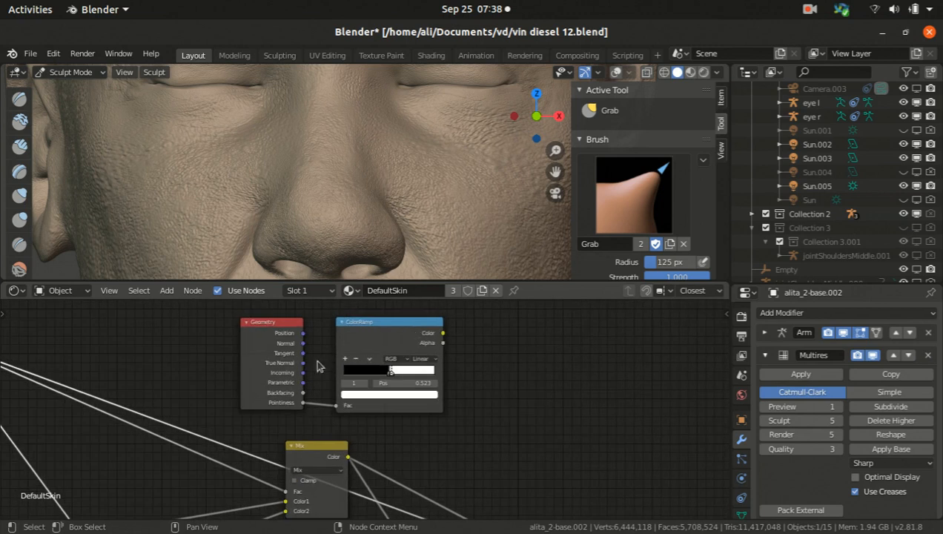
ctrl+shift+click(282, 341)
ctrl+shift+click(281, 339)
ctrl+shift+click(281, 339)
ctrl+shift+click(281, 339)
ctrl+shift+click(281, 339)
ctrl+shift+click(280, 339)
ctrl+shift+click(280, 340)
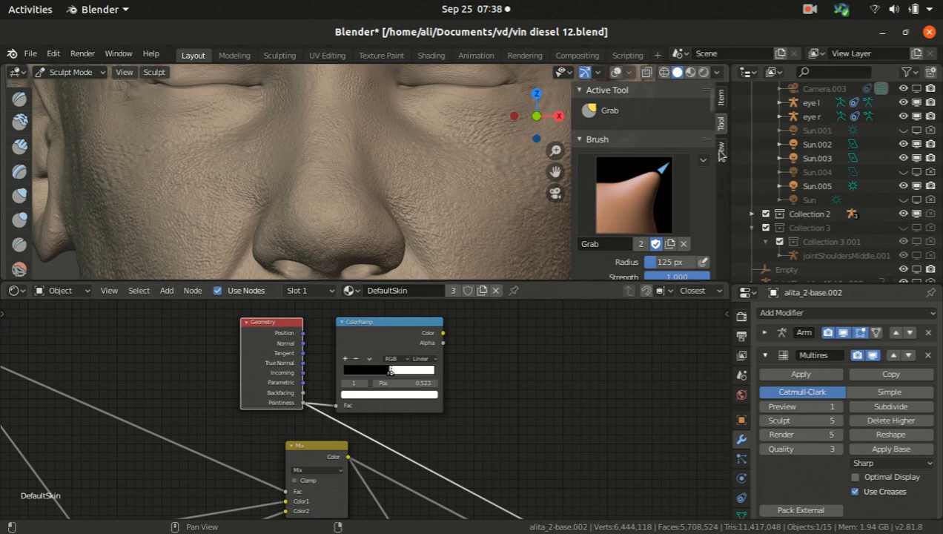
Check the head in Rendered shading from close up and further back, and return to Solid shading.
click(702, 73)
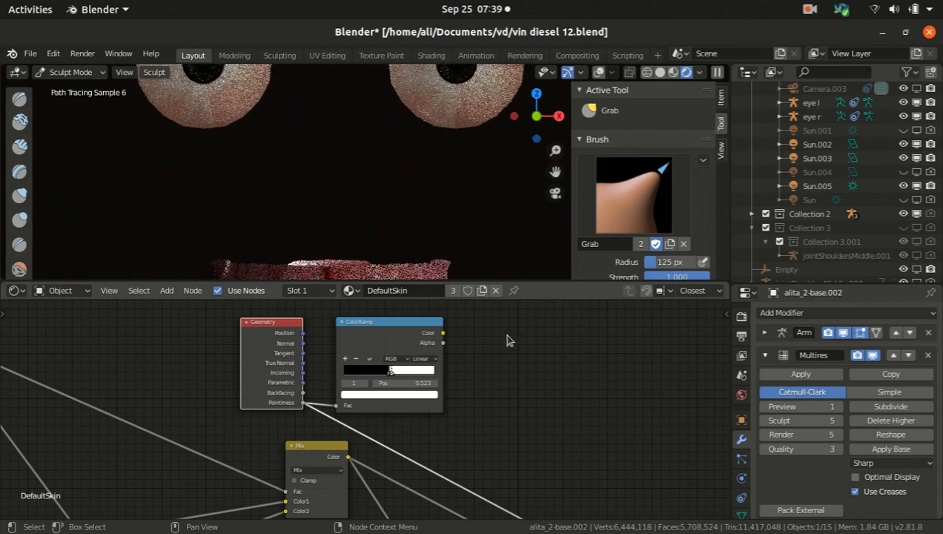
scroll(327, 144, down, 5)
scroll(327, 146, up, 2)
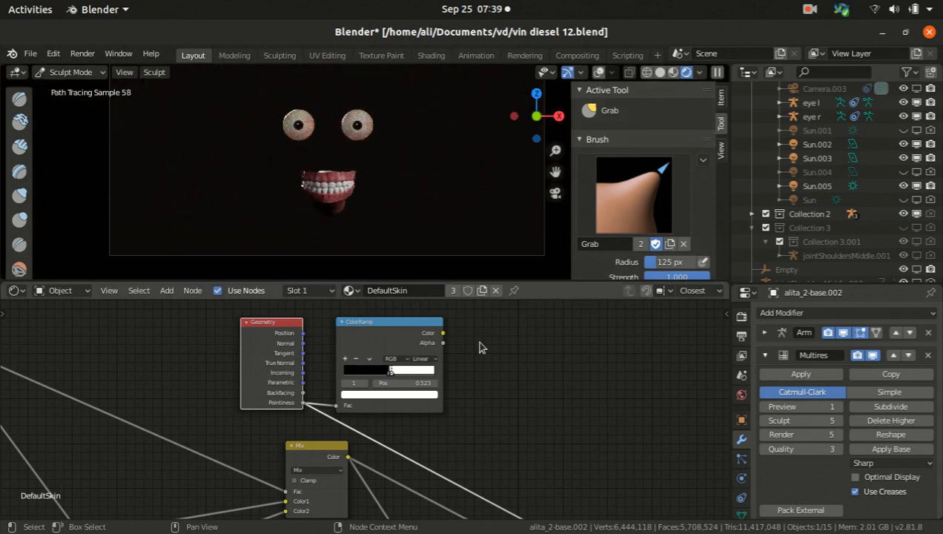
click(659, 72)
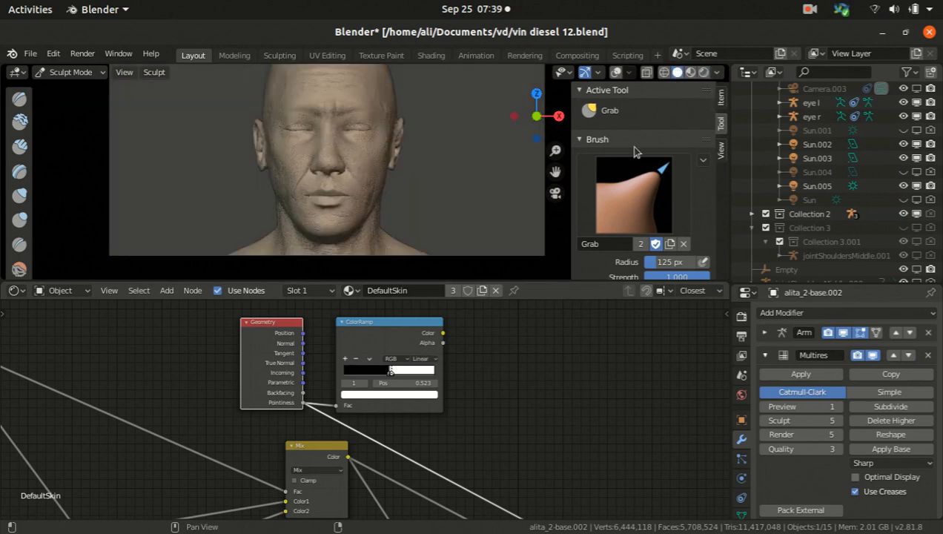
Set the head's Multires preview level to 5 and return to Object Mode.
click(810, 408)
text(5)
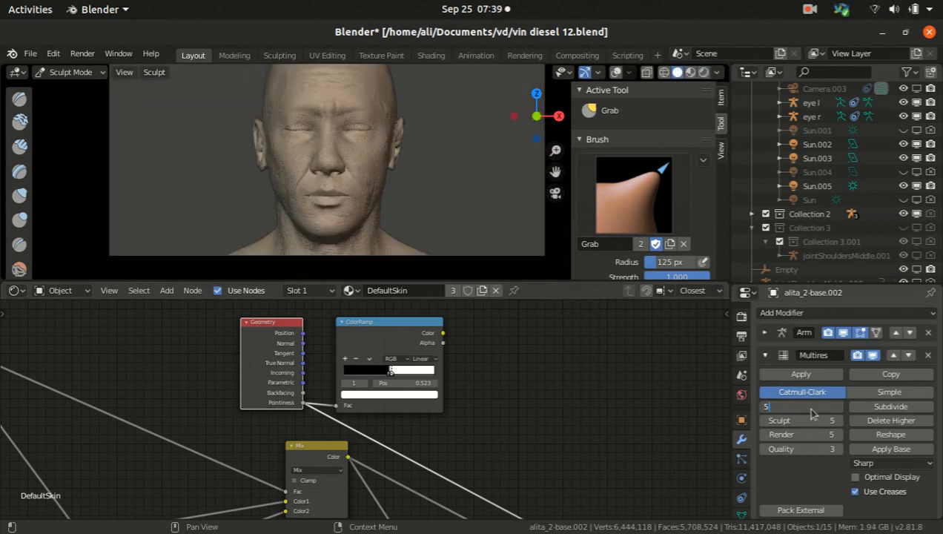
key(Return)
click(48, 71)
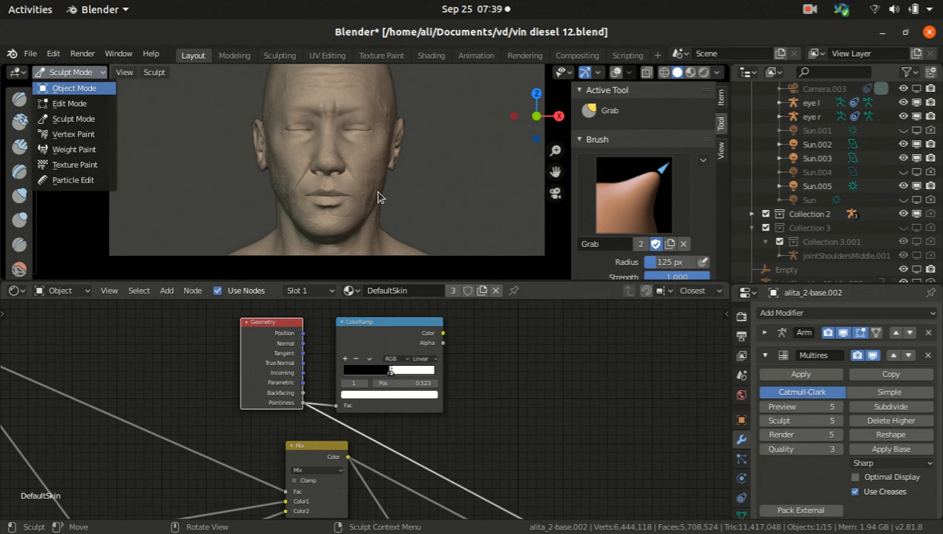
key(Return)
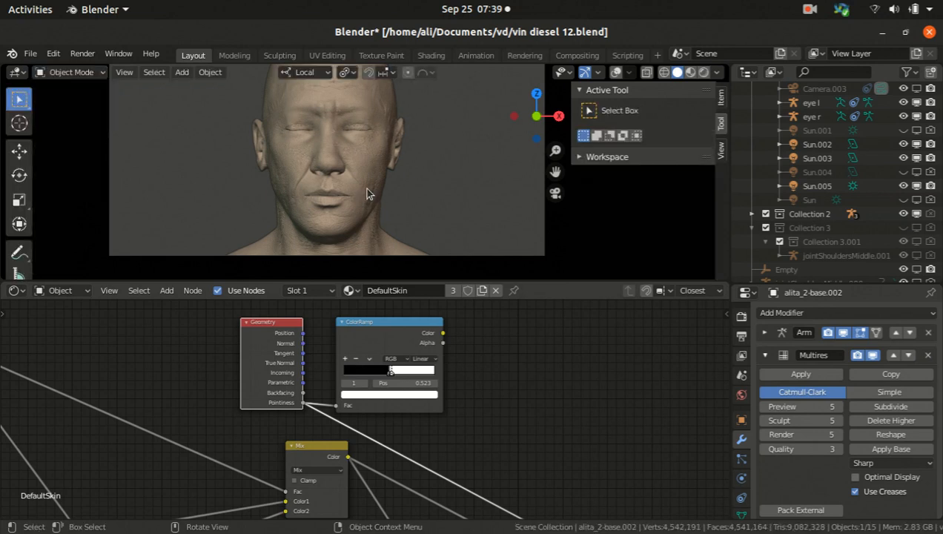
Switch the viewport to Rendered shading and examine the raw Pointiness output on the whole head and close up on the skin.
scroll(313, 218, down, 1)
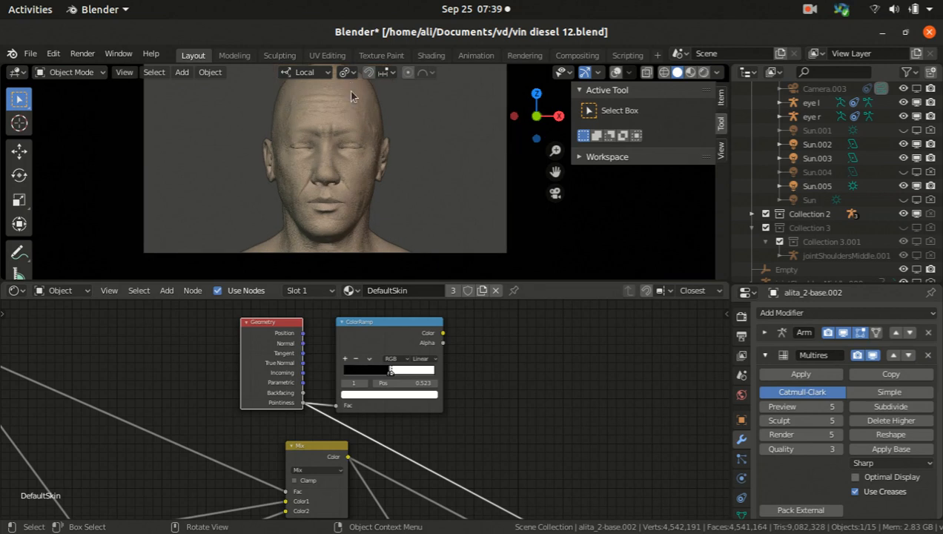
scroll(353, 109, up, 3)
scroll(360, 159, down, 2)
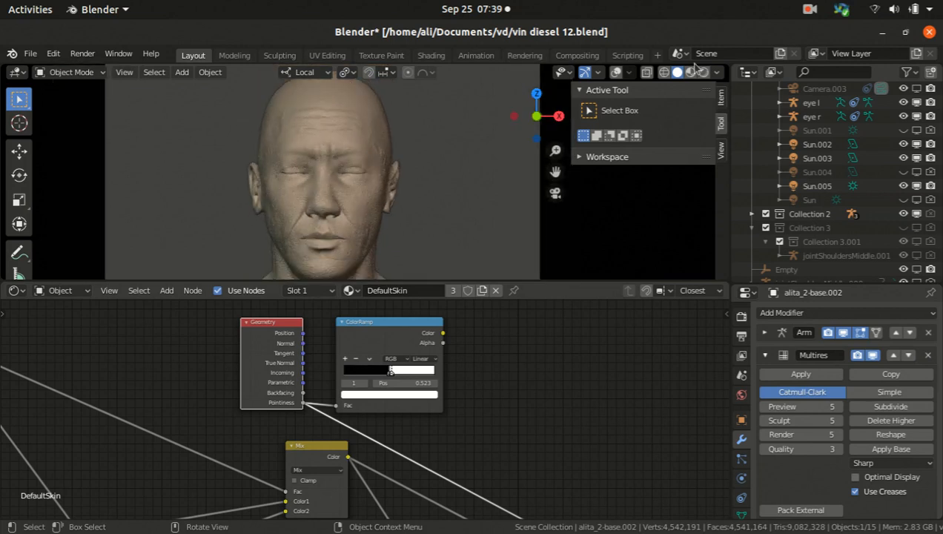
click(701, 71)
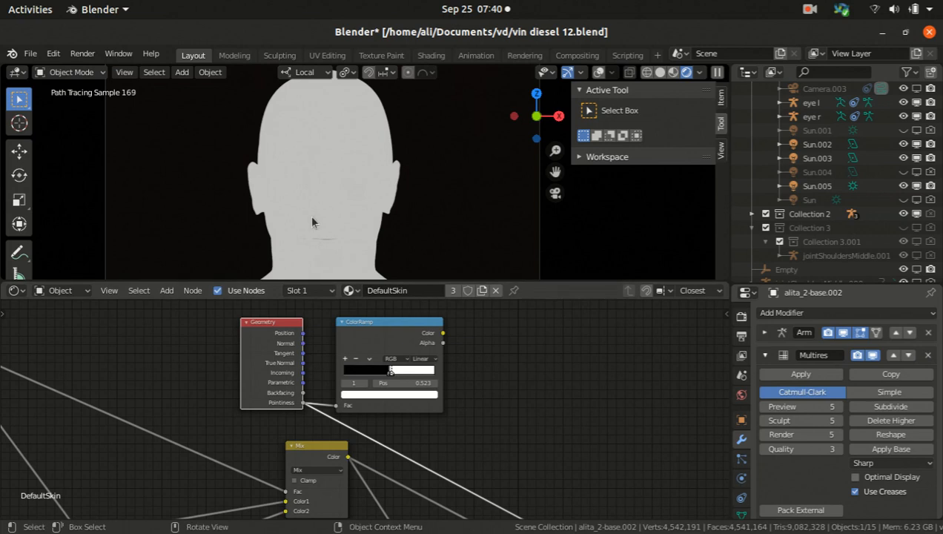
scroll(324, 202, up, 5)
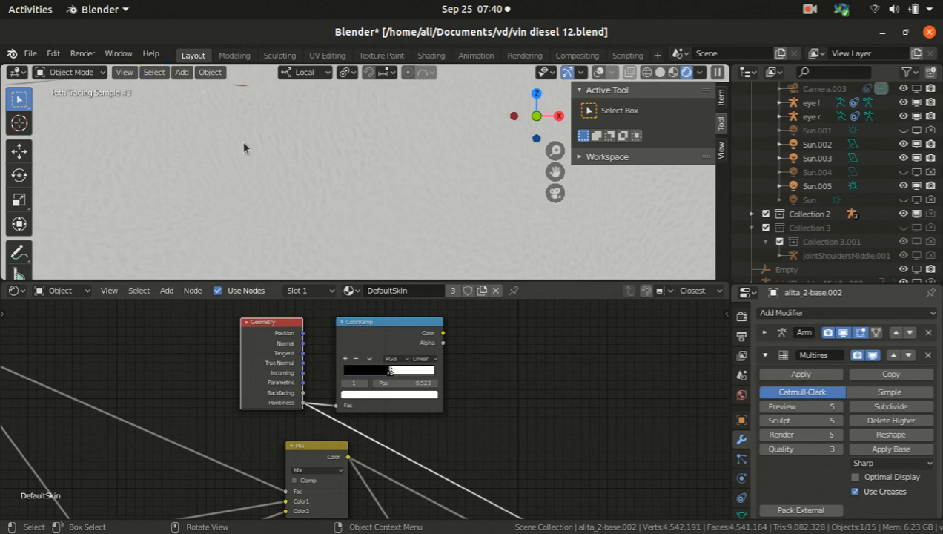
scroll(253, 212, up, 1)
Preview the ColorRamp's Color output on the head in place of the raw Pointiness and inspect the face.
click(395, 337)
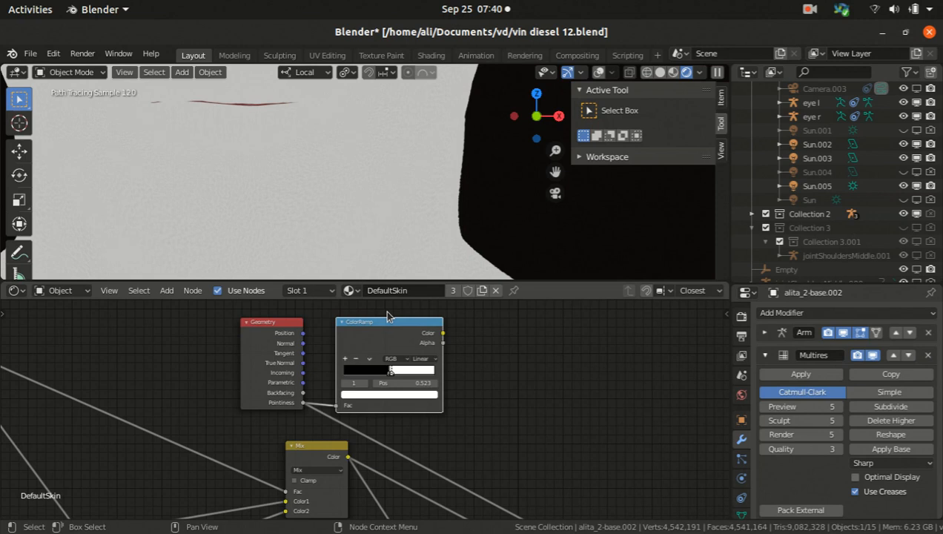
key(ctrl+z)
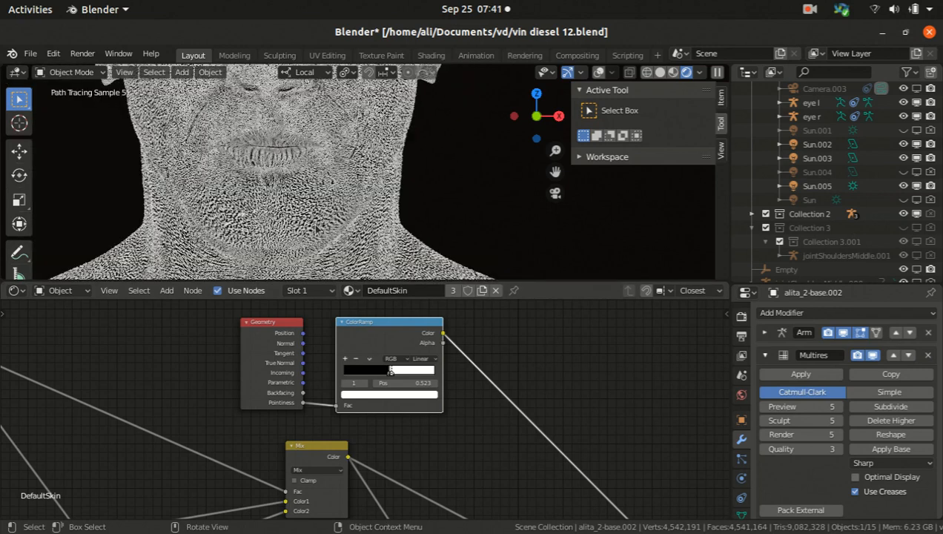
scroll(297, 170, down, 2)
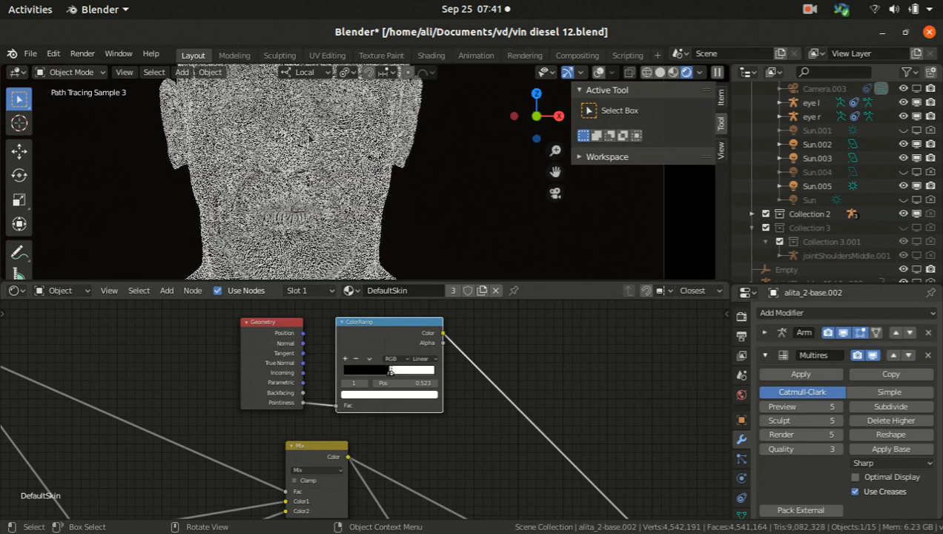
scroll(303, 170, up, 3)
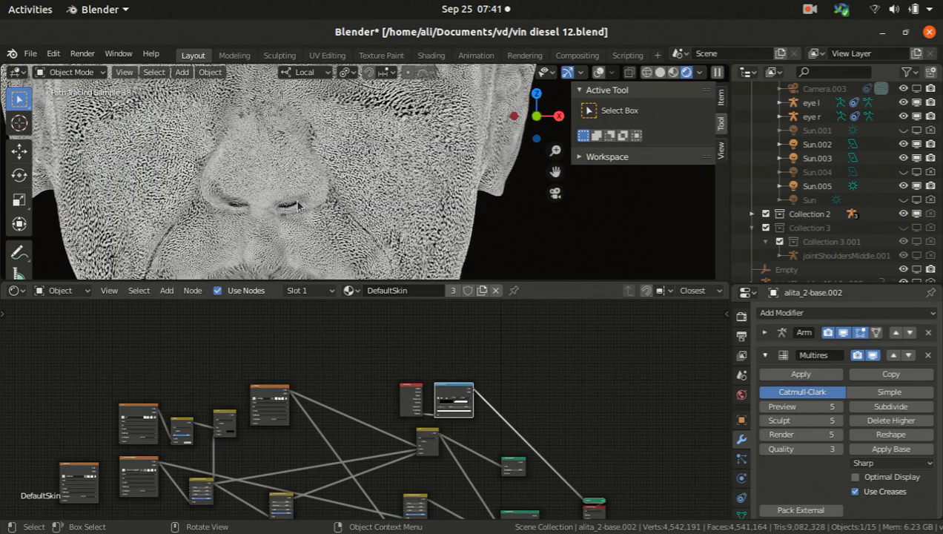
scroll(304, 222, down, 1)
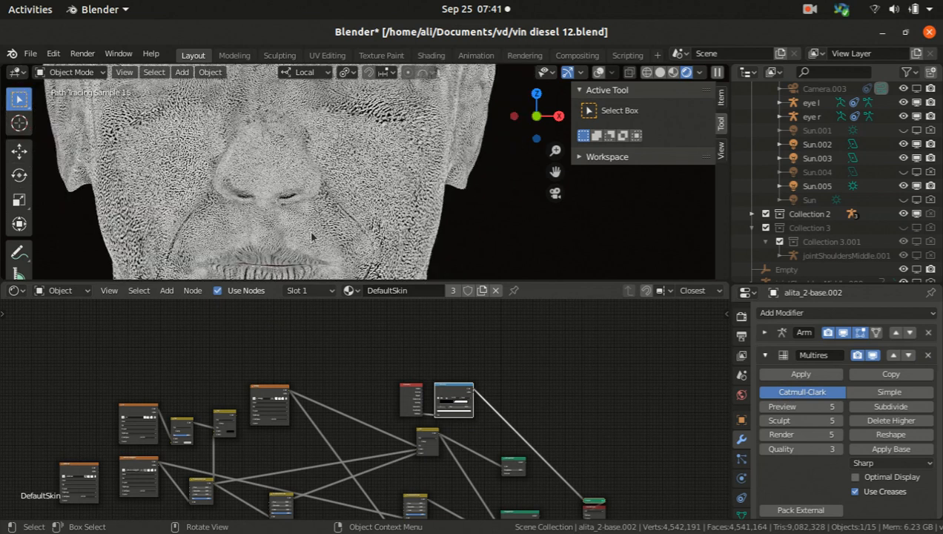
scroll(309, 229, down, 3)
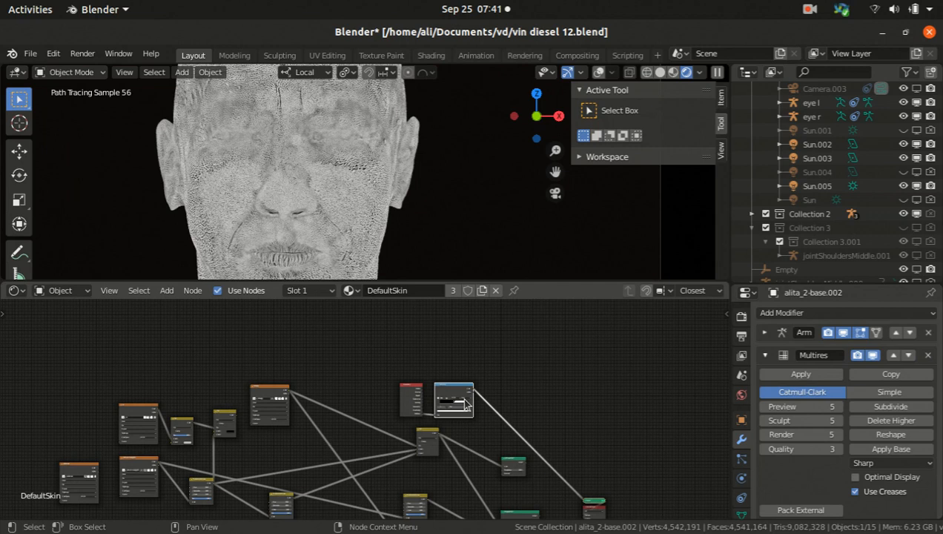
Examine the contrasted pointiness detail around the nose, brows and cheeks, along with the Geometry and ColorRamp nodes that produce it.
scroll(303, 189, up, 2)
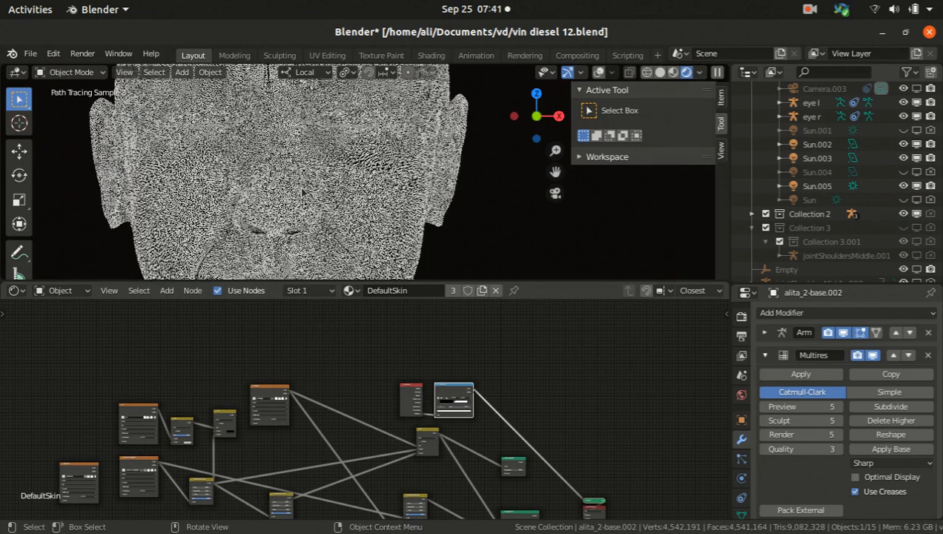
scroll(350, 224, up, 2)
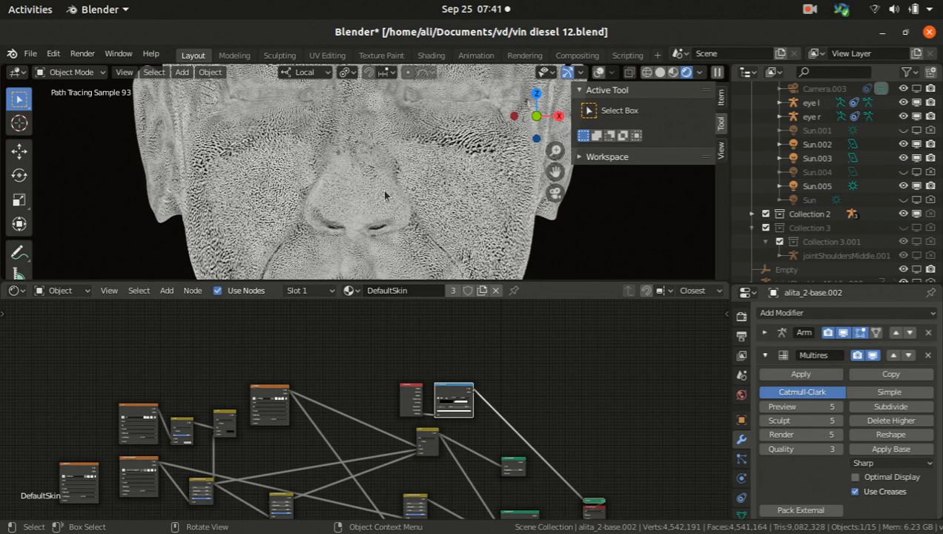
scroll(343, 234, down, 4)
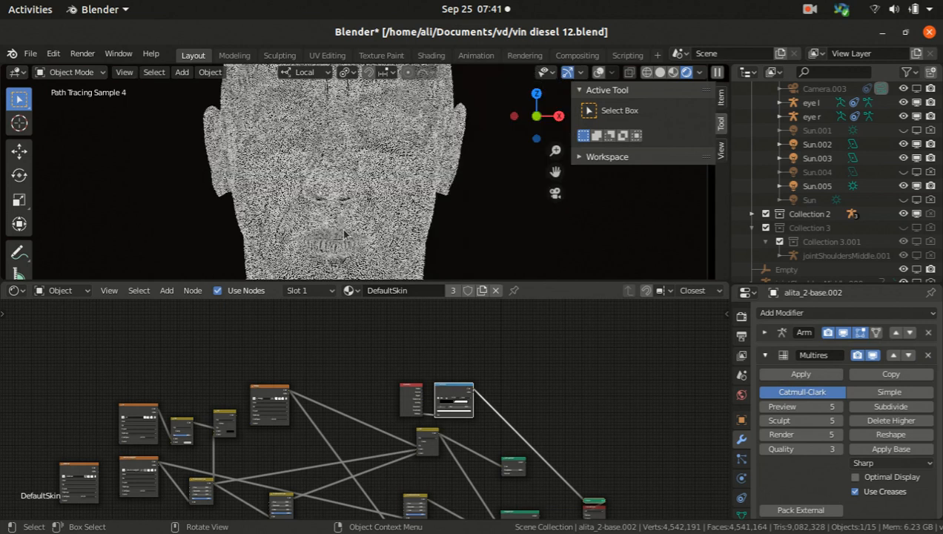
scroll(337, 183, up, 3)
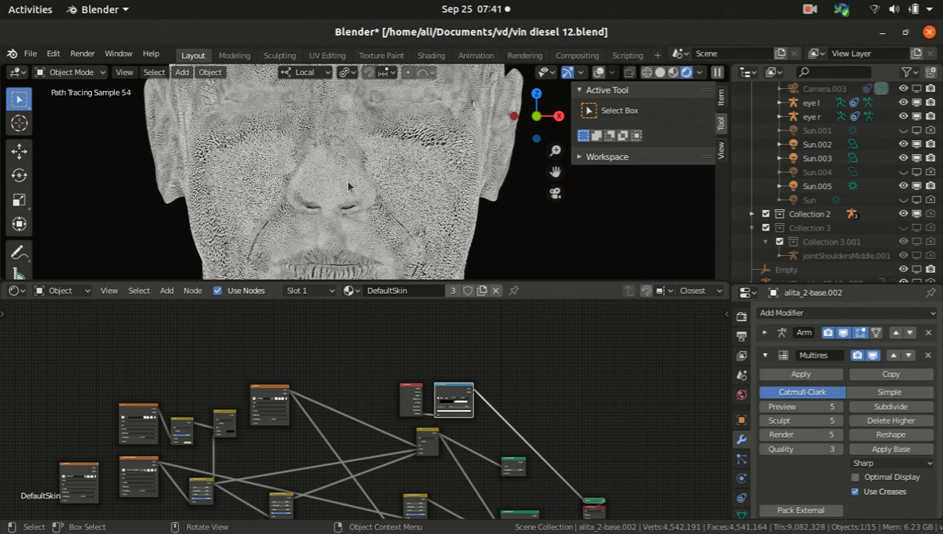
scroll(347, 186, up, 5)
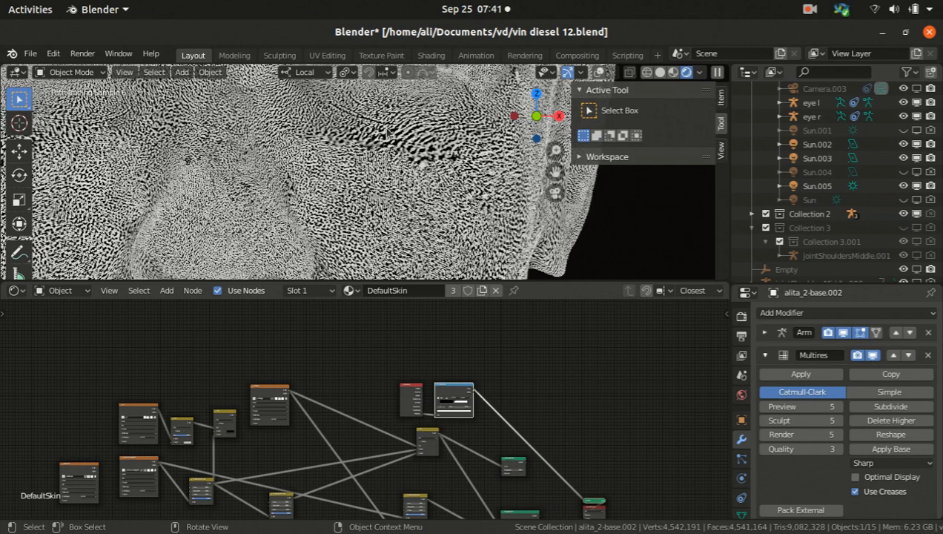
scroll(424, 180, down, 5)
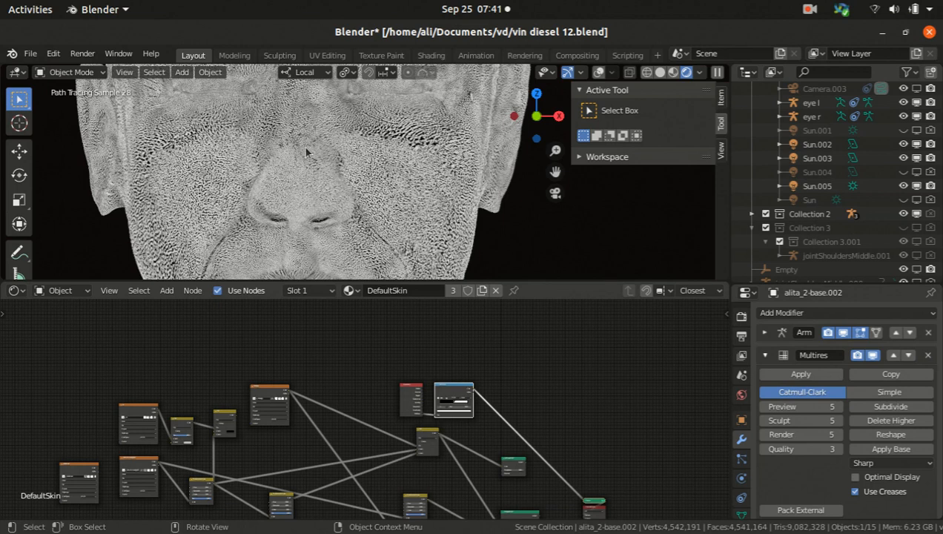
scroll(303, 147, up, 4)
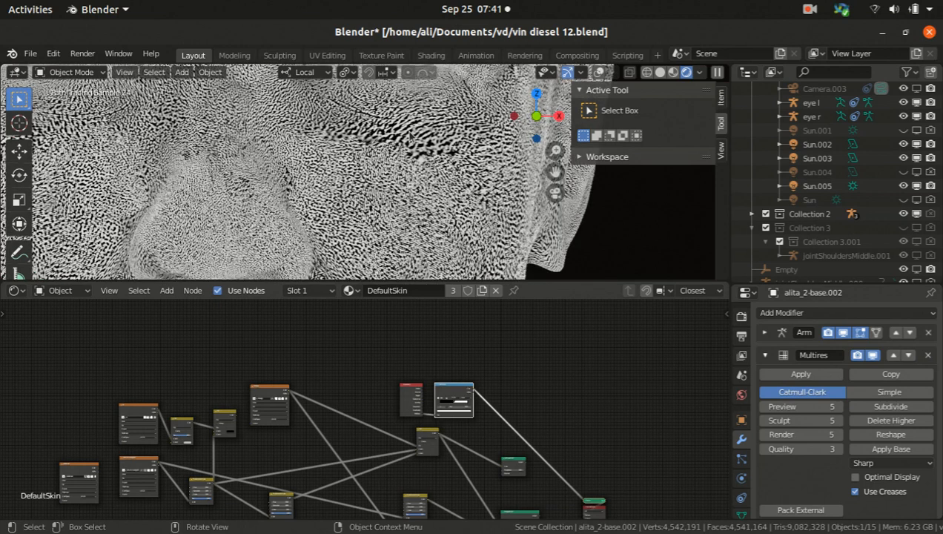
scroll(378, 141, down, 5)
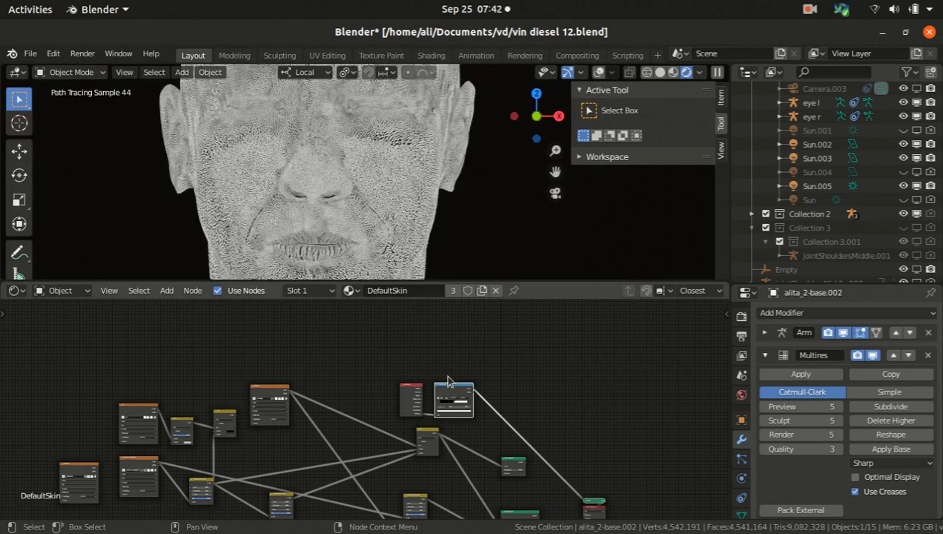
scroll(430, 400, up, 4)
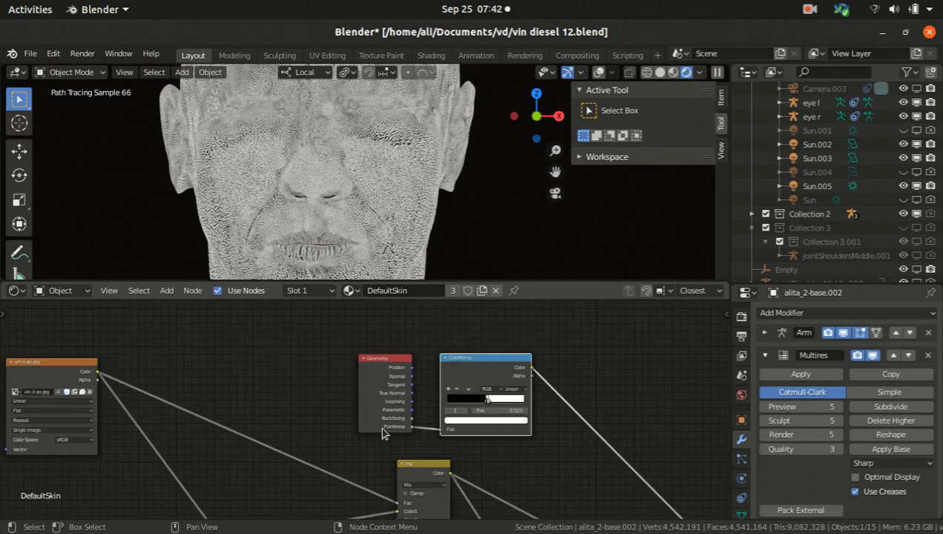
scroll(284, 267, down, 2)
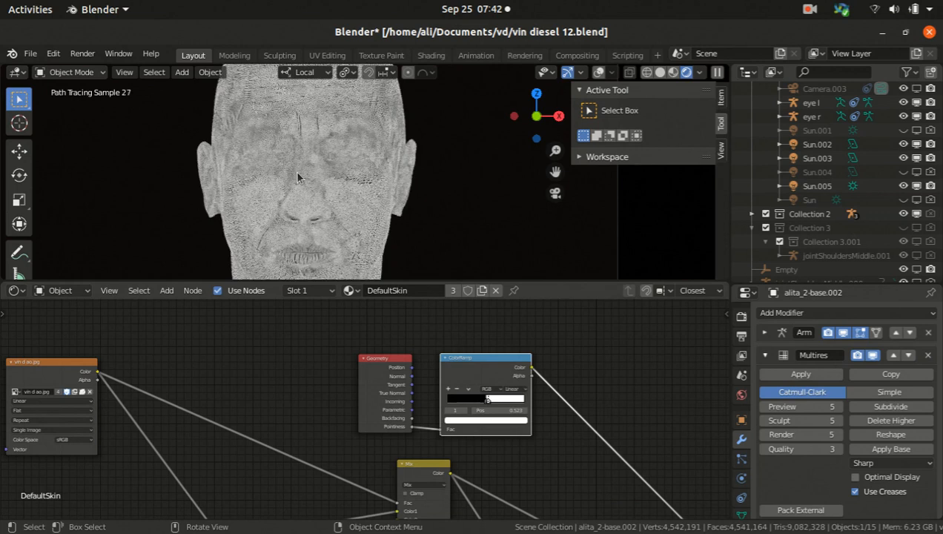
scroll(472, 406, down, 1)
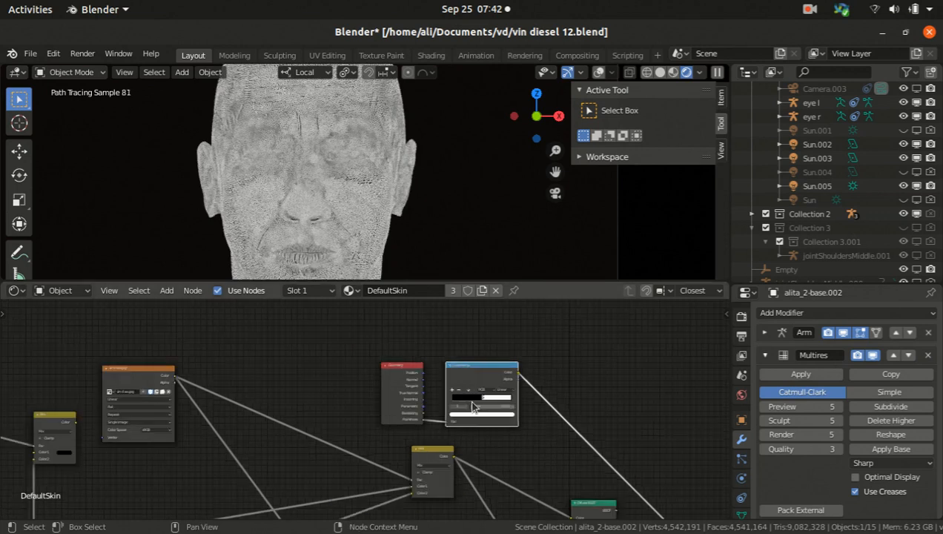
middle_drag(472, 403, 475, 366)
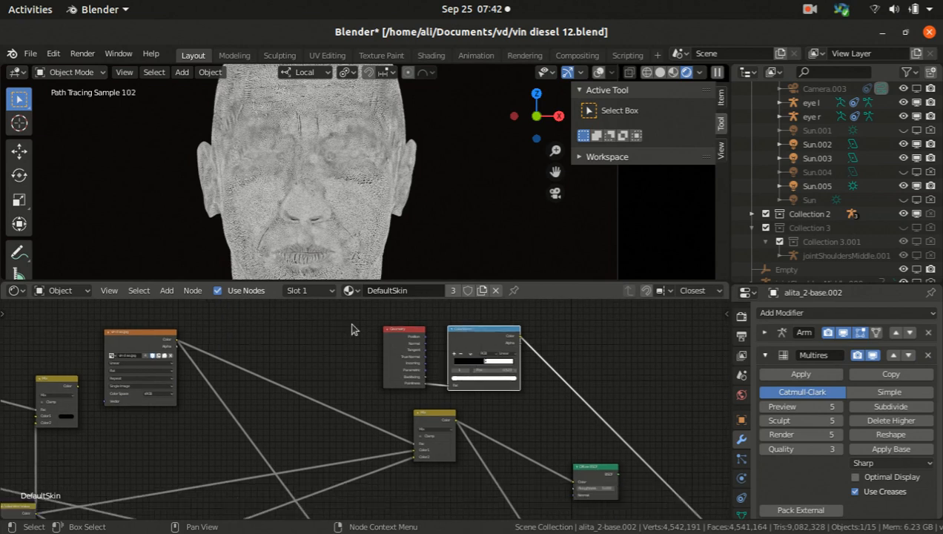
scroll(436, 330, down, 1)
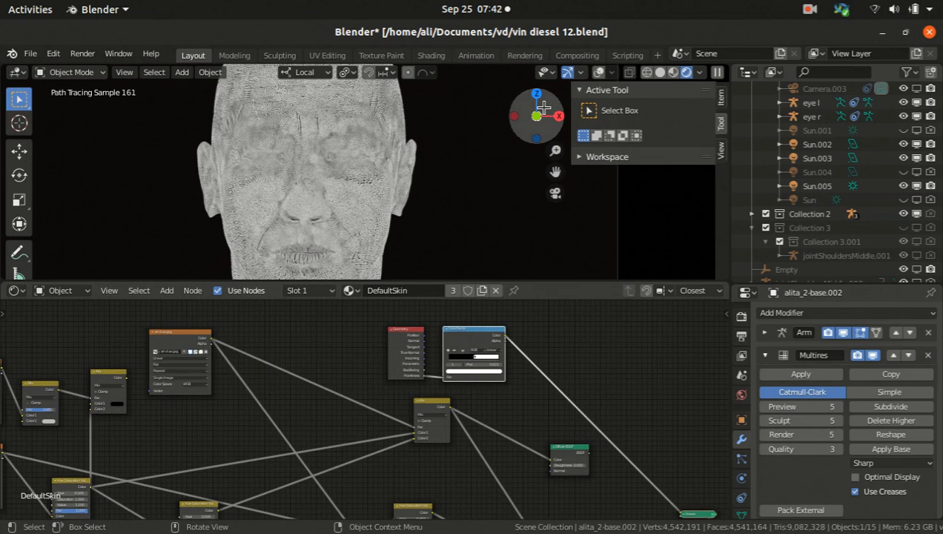
Set the Cycles bake type to Emit and bring the viewer node fed by the ColorRamp into view.
click(741, 316)
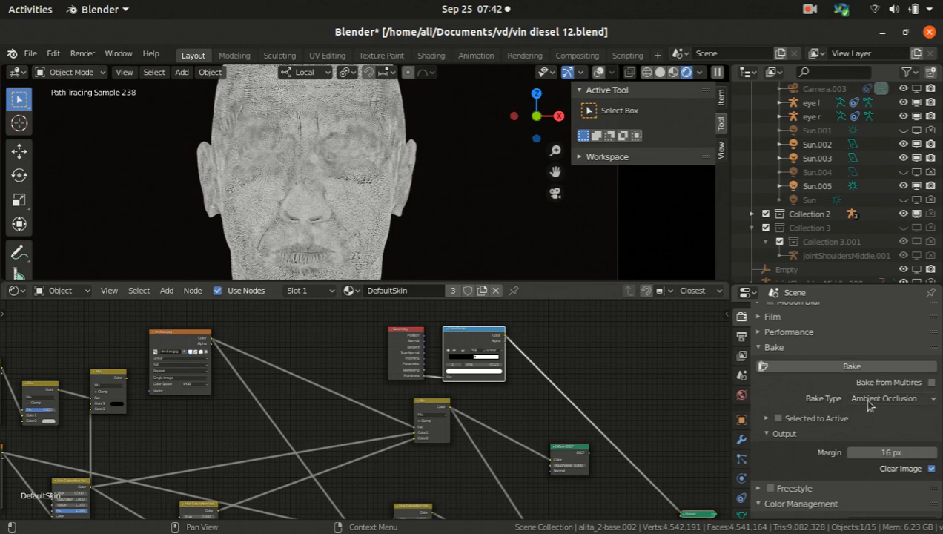
click(869, 400)
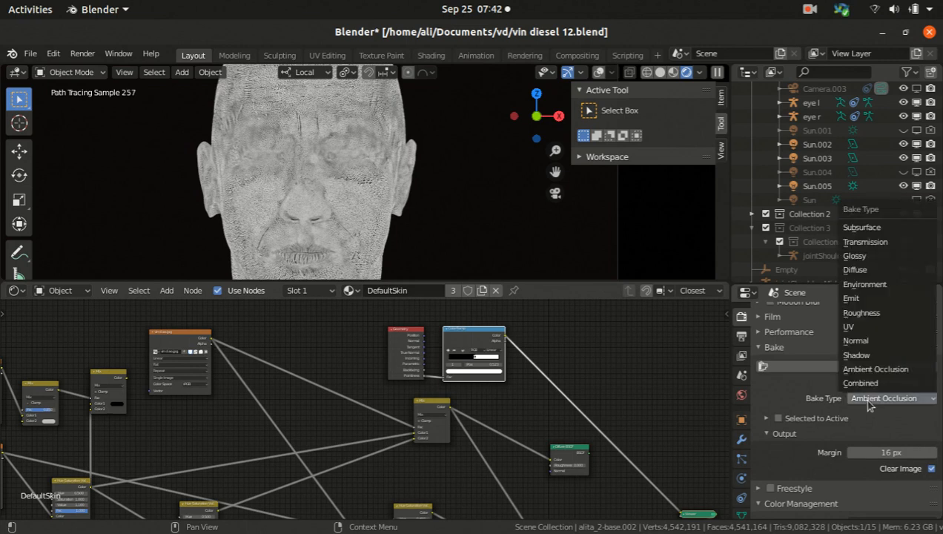
click(850, 298)
middle_drag(683, 515, 591, 495)
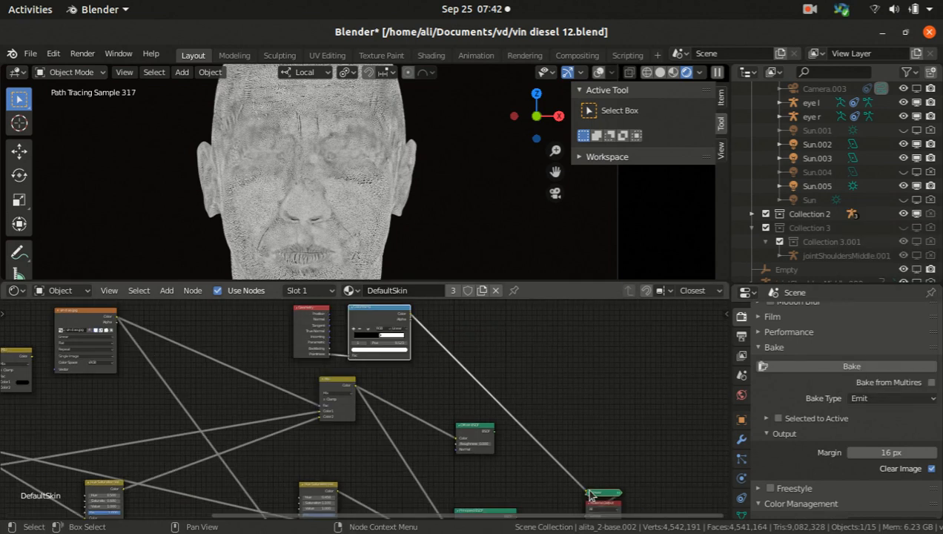
Check the Emit bake setup and select the vin d ao.jpg image texture node as the bake target.
scroll(590, 495, up, 2)
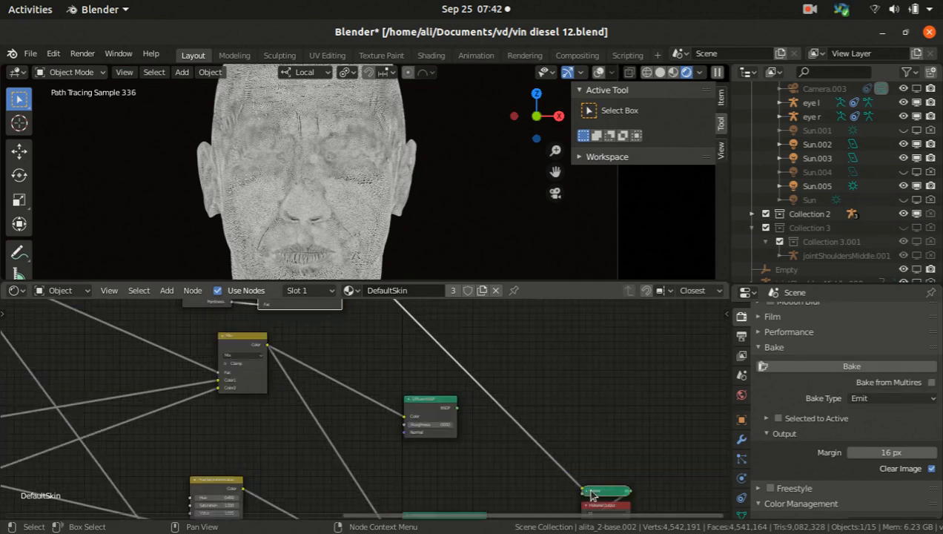
click(864, 399)
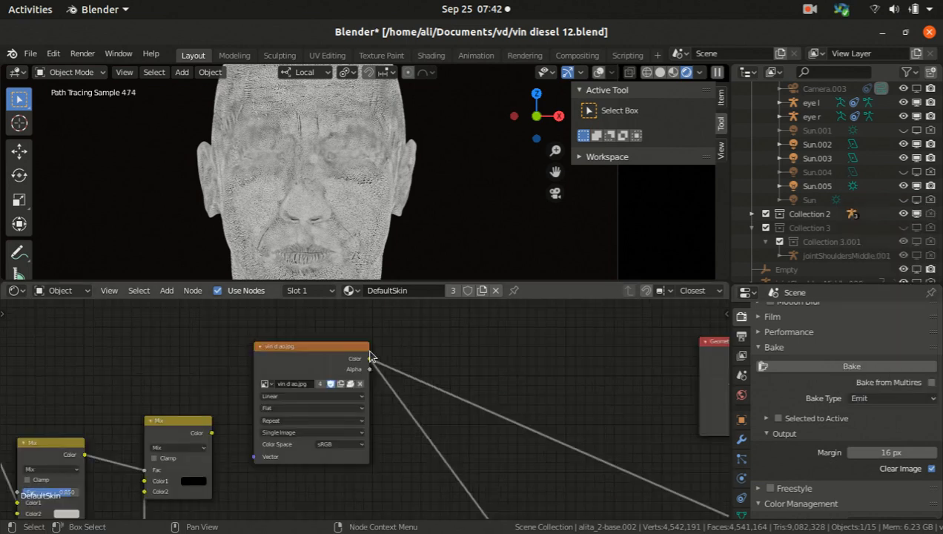
click(314, 375)
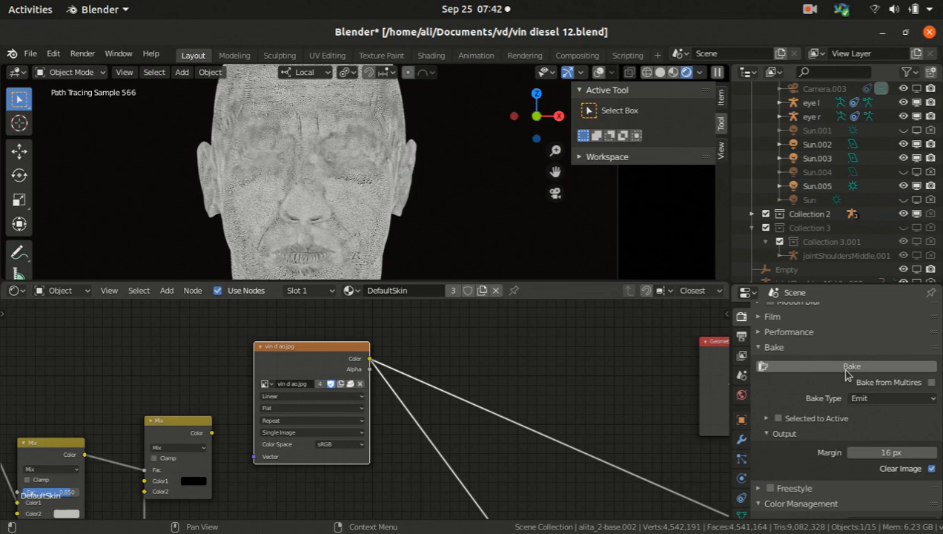
click(342, 384)
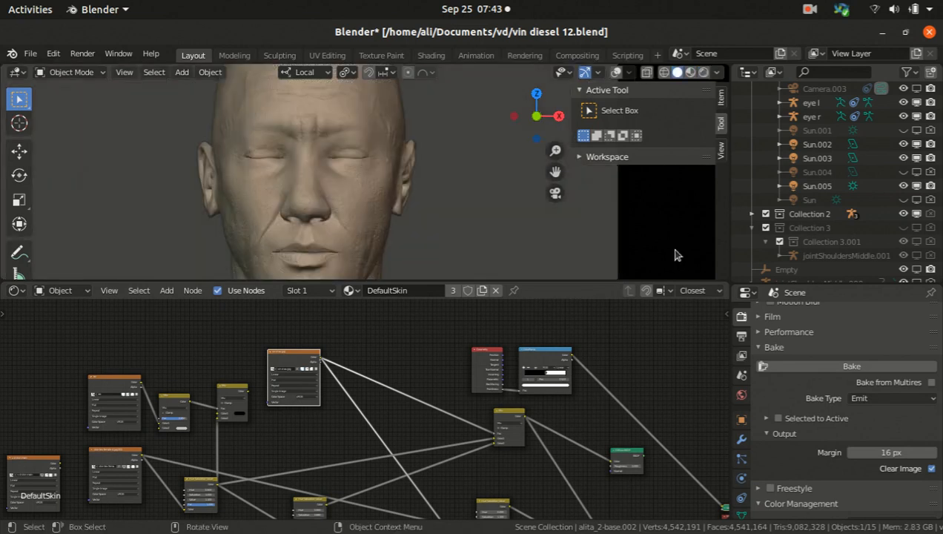
Set the Multires modifier's Preview and Sculpt levels on the head to 1.
click(741, 438)
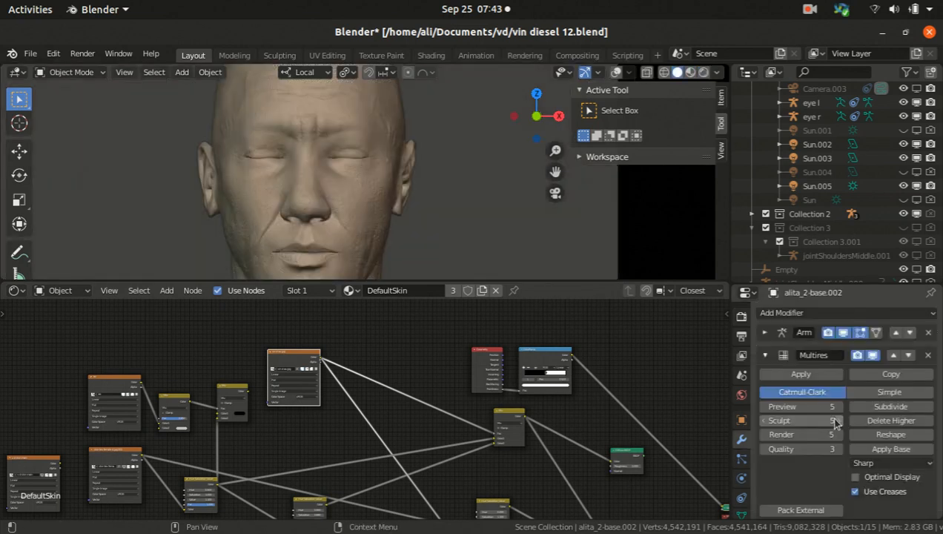
click(798, 406)
text(1)
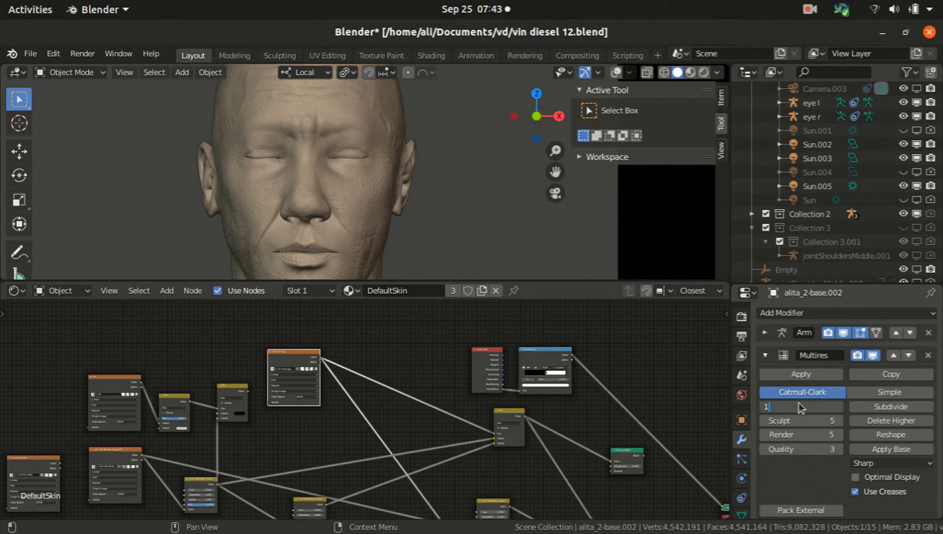
key(Return)
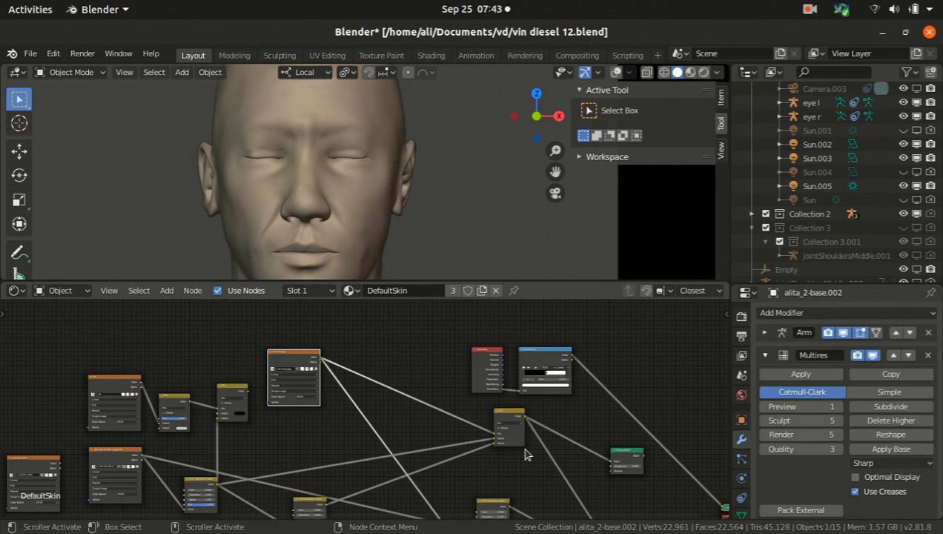
middle_drag(525, 449, 556, 376)
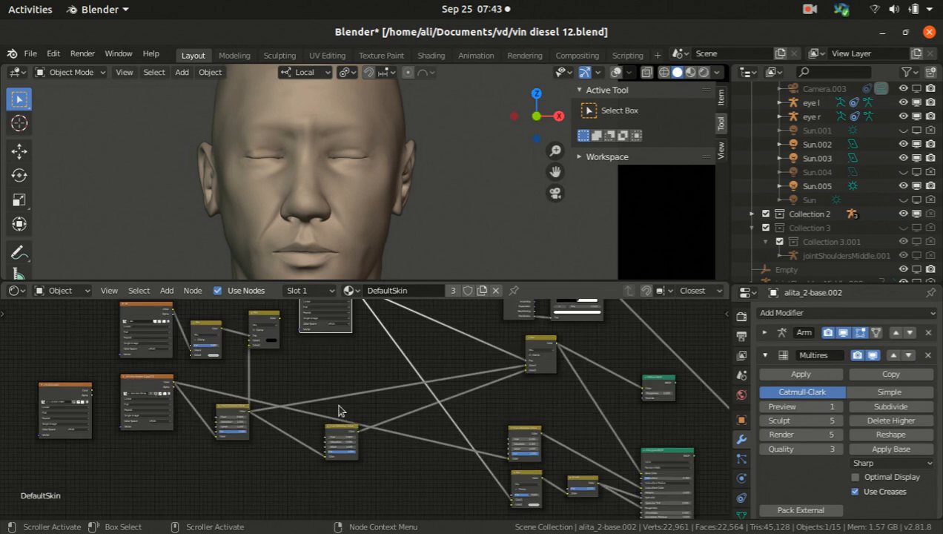
scroll(338, 410, up, 2)
click(798, 420)
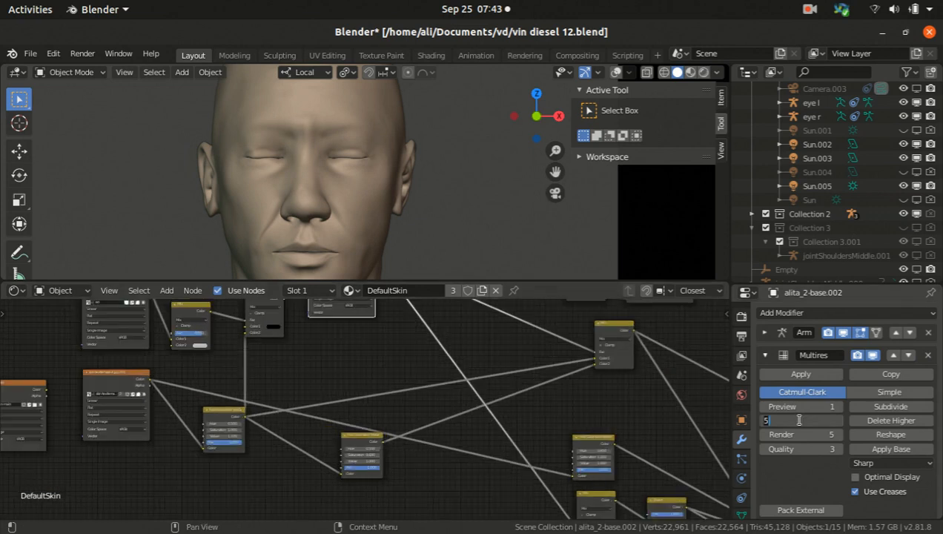
text(1)
key(Return)
Examine the vin d ao.jpg texture node and its connection to the Fac input of the Mix node.
scroll(475, 402, down, 3)
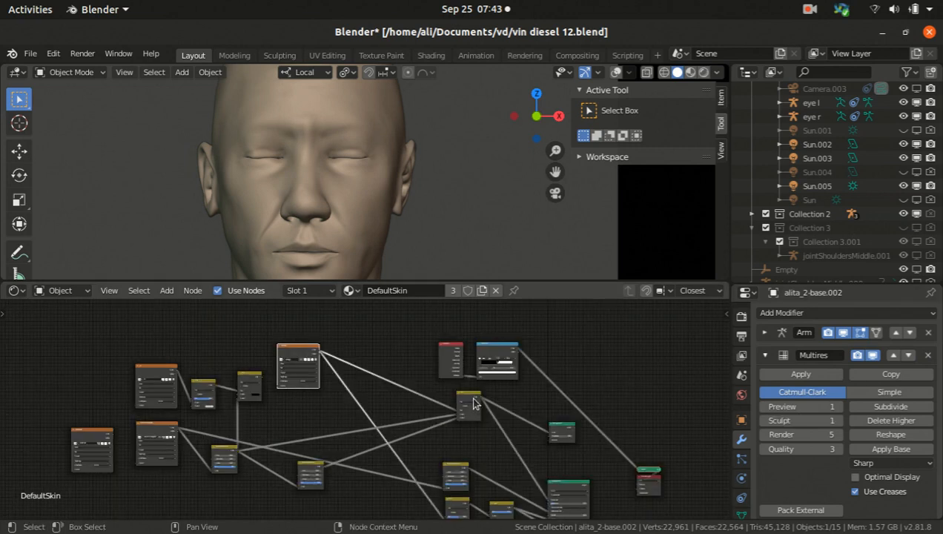
scroll(475, 402, up, 2)
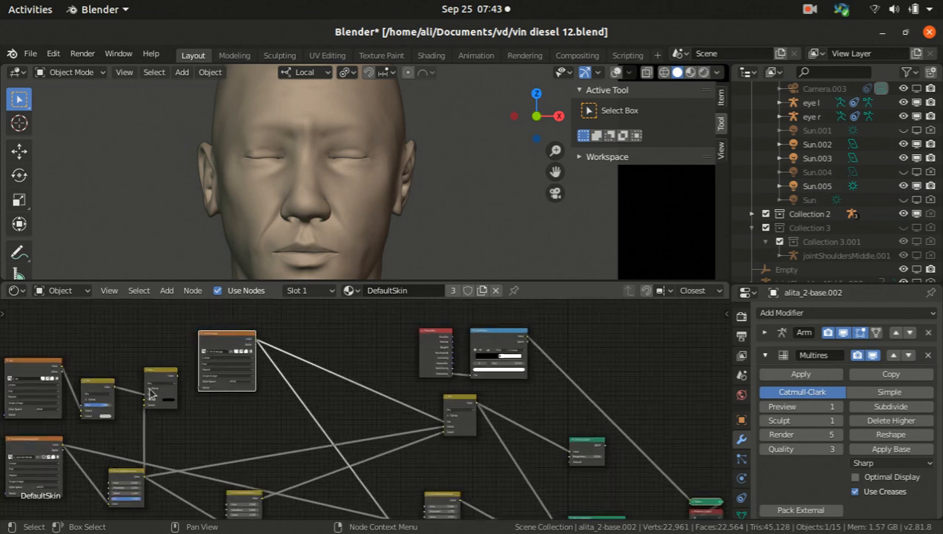
scroll(141, 356, up, 4)
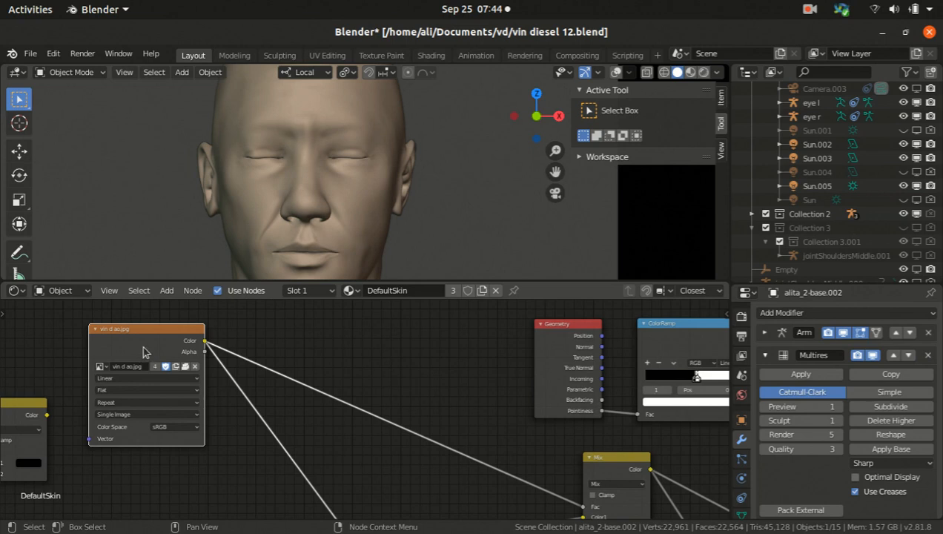
scroll(214, 411, down, 4)
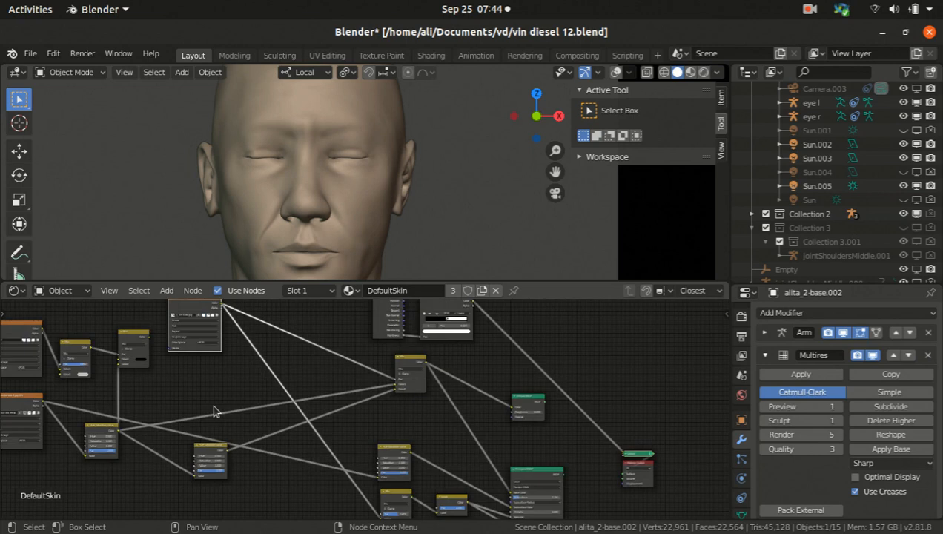
Preview the output of the Hue Saturation Value node with 0.680 saturation on the head in Rendered shading.
scroll(194, 451, up, 3)
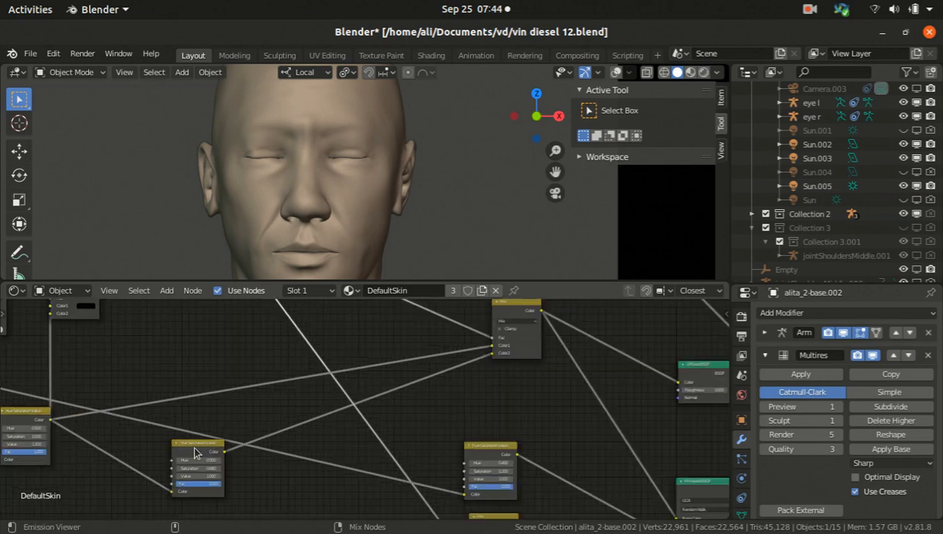
scroll(195, 450, down, 3)
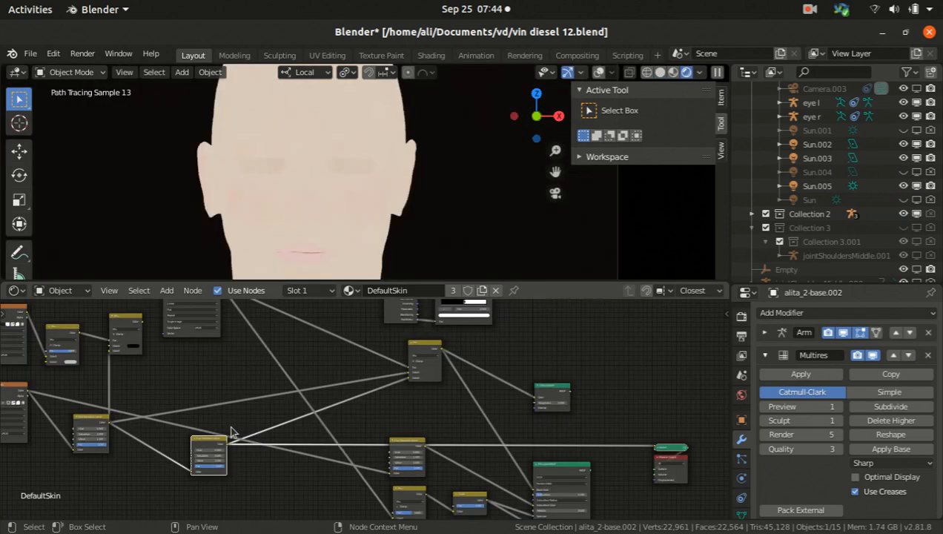
scroll(230, 432, down, 1)
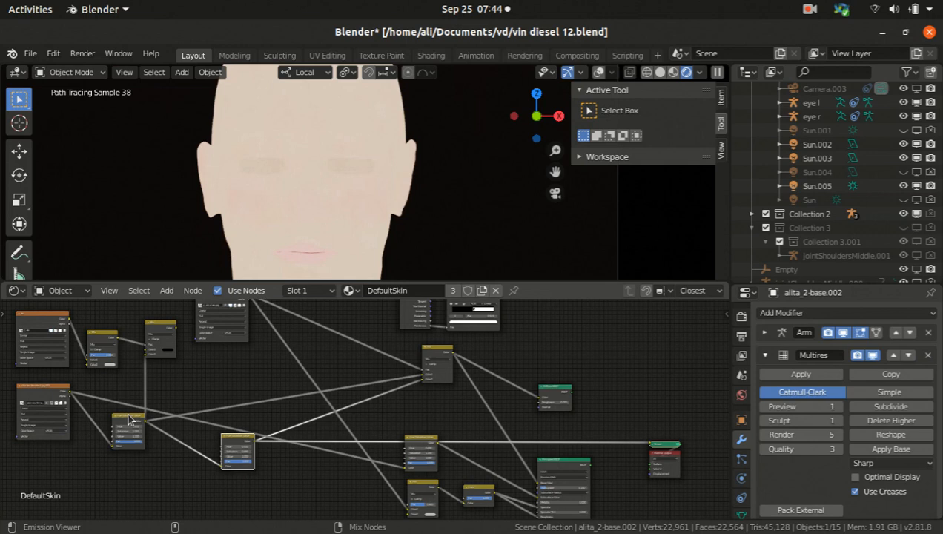
scroll(128, 420, down, 1)
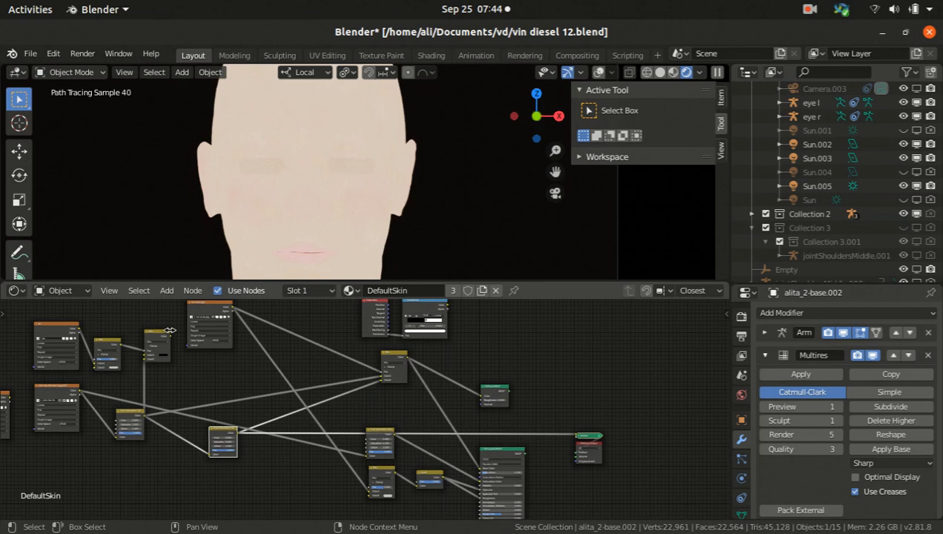
Preview the Mix node with the black Color1 on the head, and inspect the vin d ao.jpg node beside it.
scroll(169, 331, up, 2)
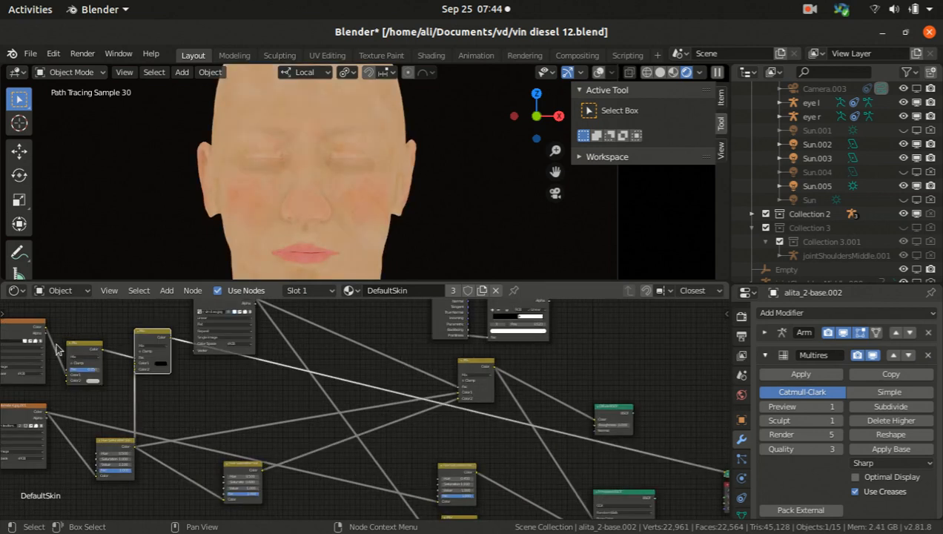
scroll(217, 392, down, 2)
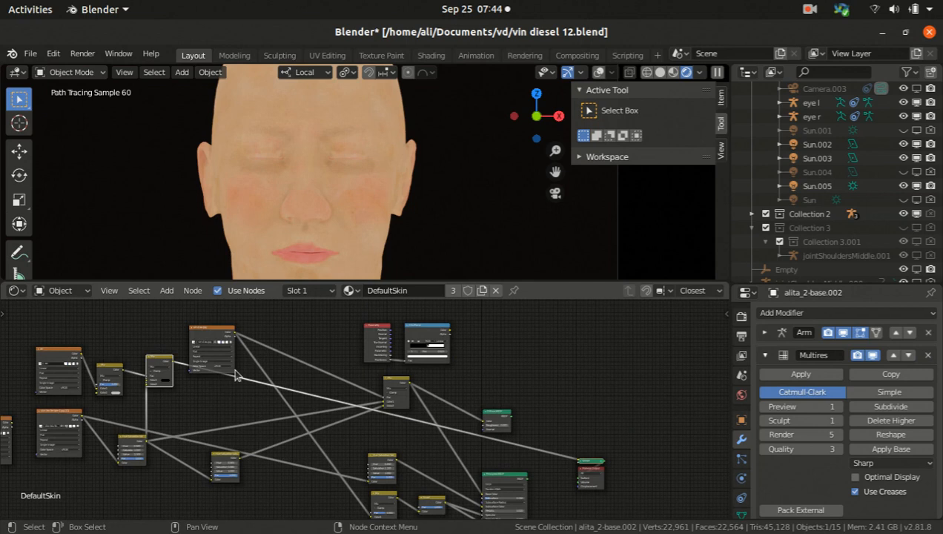
scroll(234, 371, up, 1)
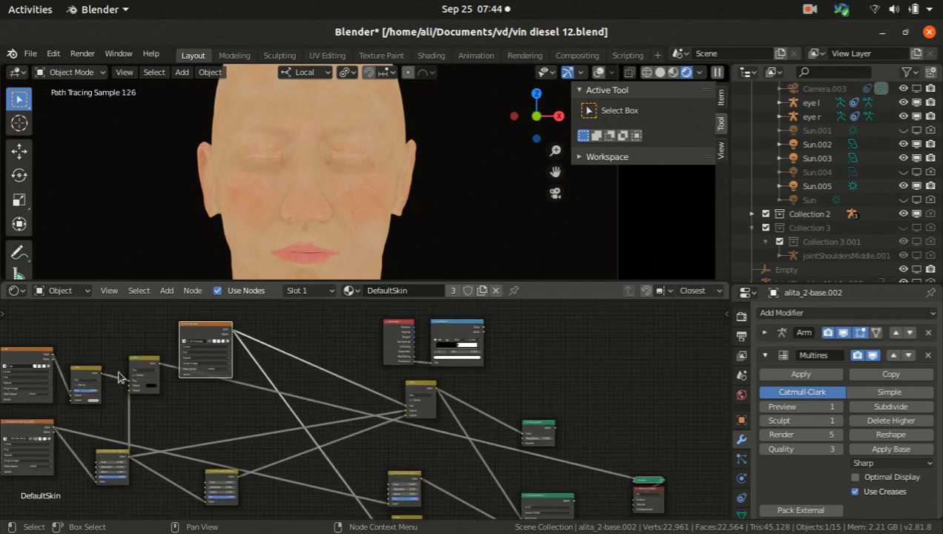
scroll(293, 386, up, 1)
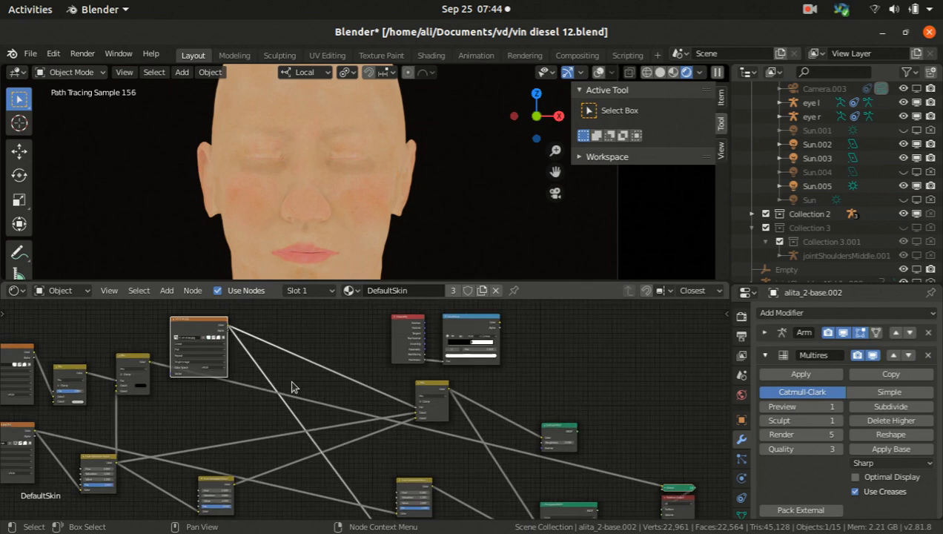
Preview the desaturated Hue Saturation Value output on the head, followed by the Mix node driven by the AO map.
ctrl+shift+click(216, 488)
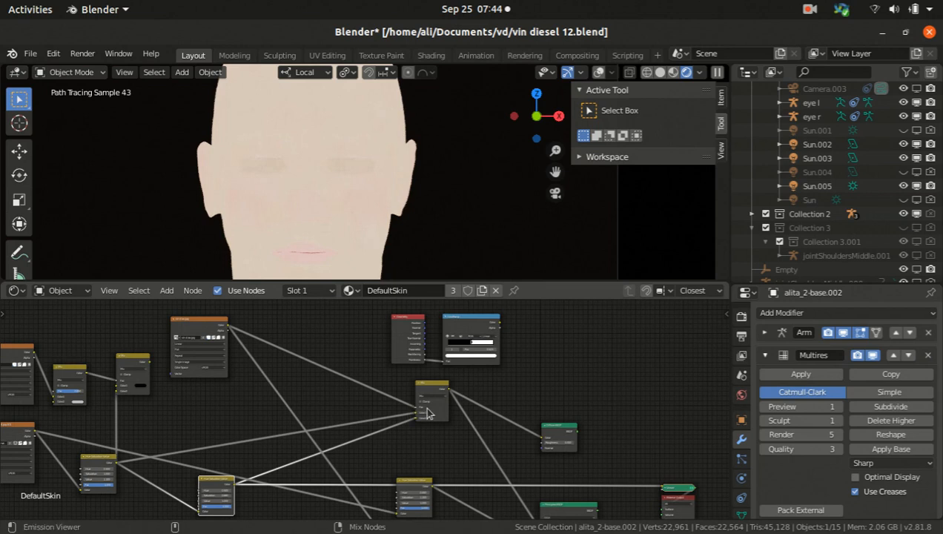
ctrl+shift+click(426, 412)
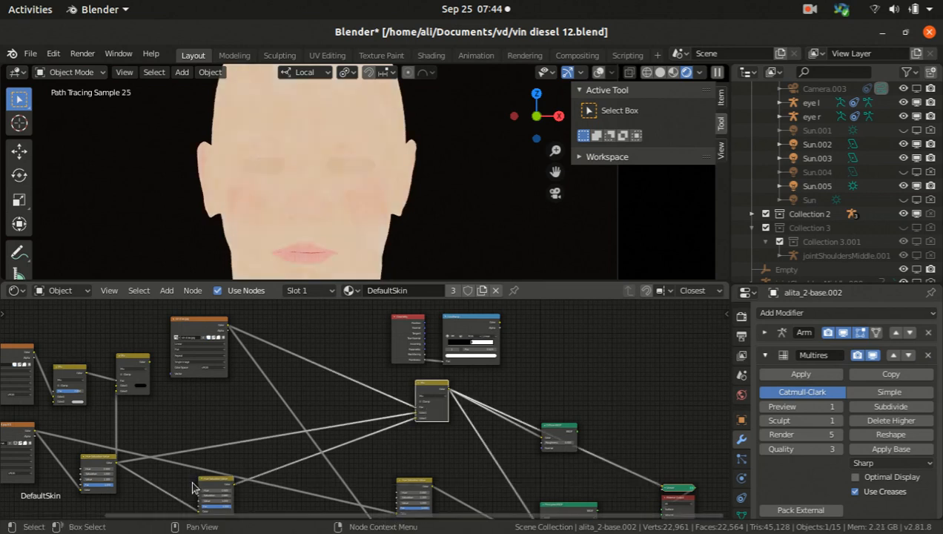
scroll(99, 483, up, 1)
middle_drag(99, 483, 108, 440)
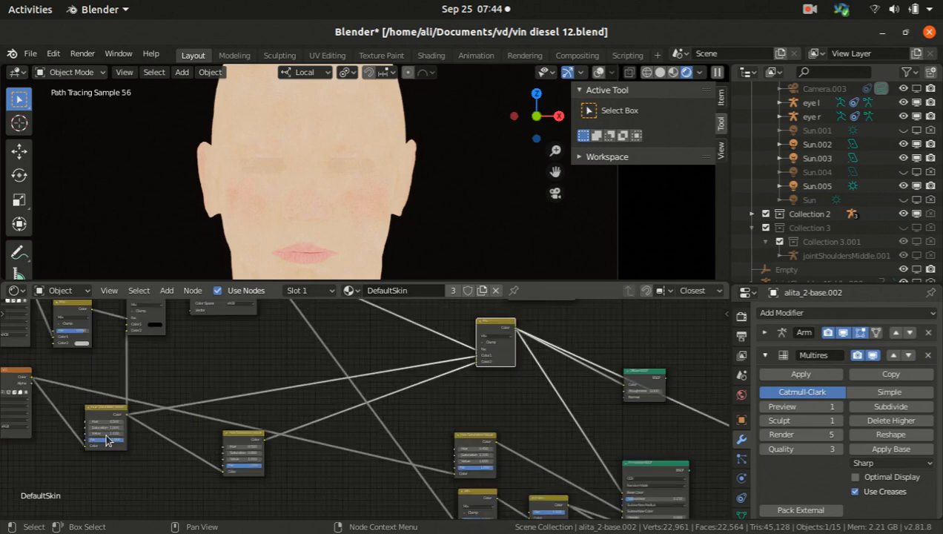
Examine the settings of the two Hue Saturation Value nodes that feed the AO-driven Mix node.
scroll(106, 439, up, 2)
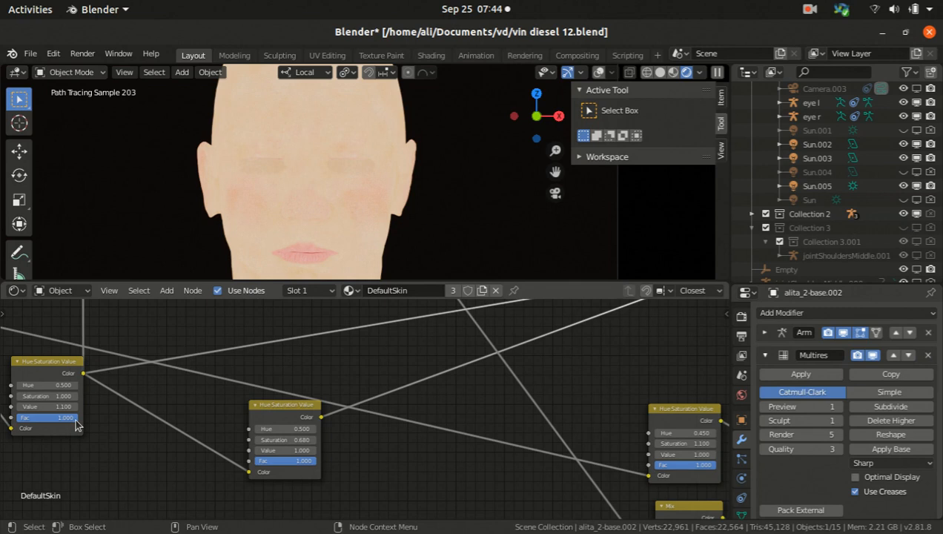
scroll(76, 420, down, 6)
middle_drag(309, 363, 253, 427)
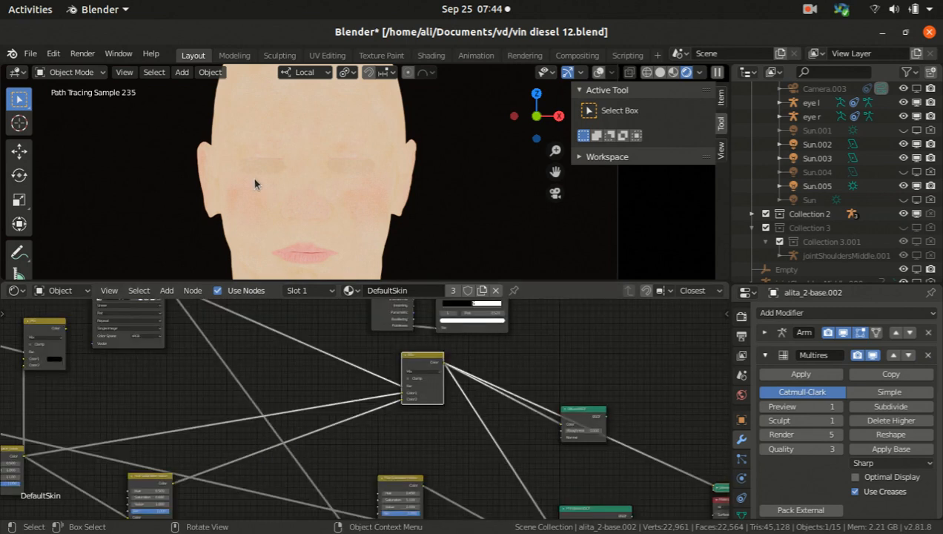
Preview the AO-driven Mix node's combined skin color again and inspect the face up close.
scroll(252, 178, up, 1)
scroll(71, 366, down, 2)
middle_drag(71, 365, 173, 386)
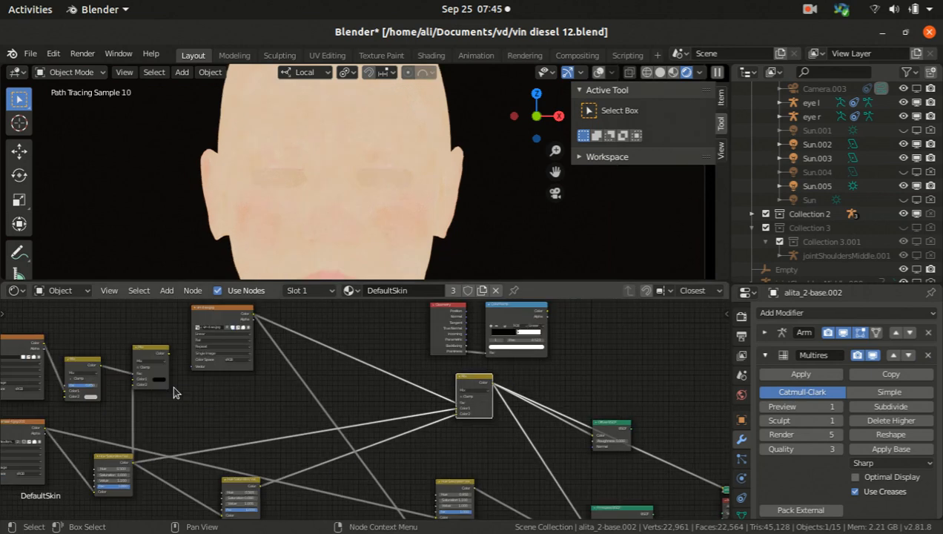
scroll(171, 386, up, 1)
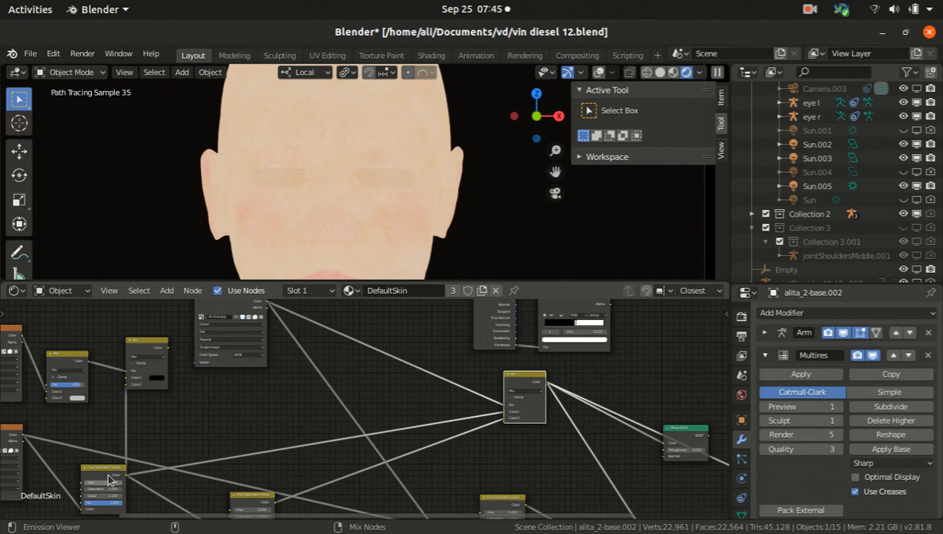
ctrl+shift+click(523, 379)
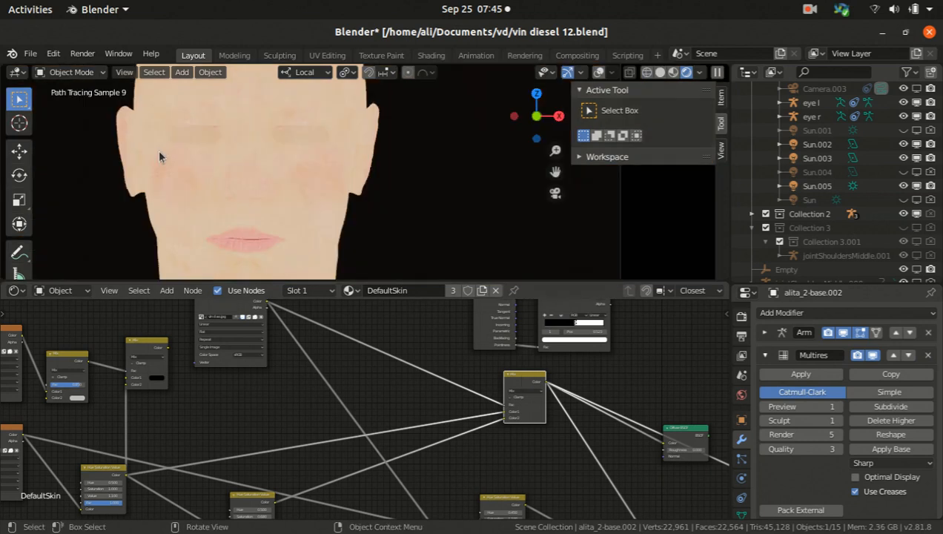
Review the whole node tree and preview the image texture feeding the Hue Saturation Value nodes directly on the head.
scroll(377, 308, down, 5)
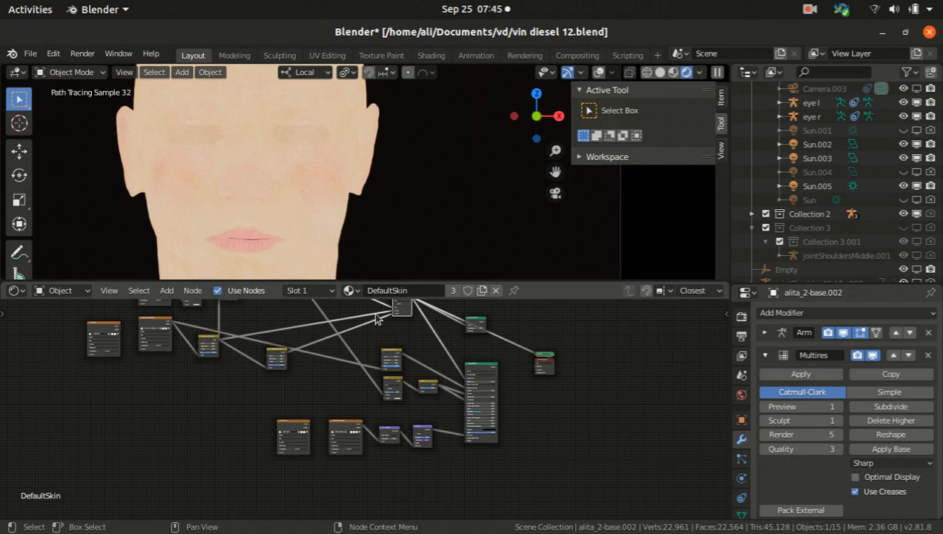
scroll(363, 367, up, 2)
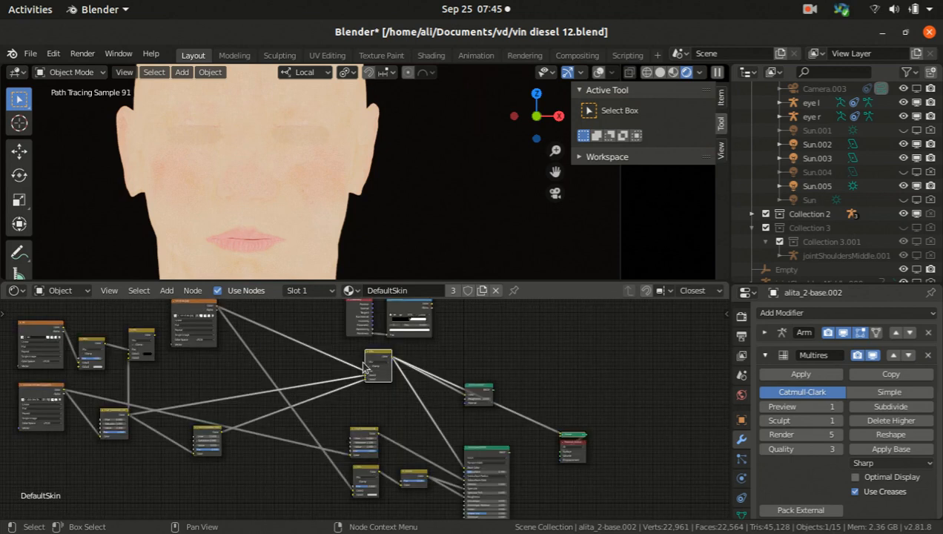
middle_drag(195, 349, 258, 354)
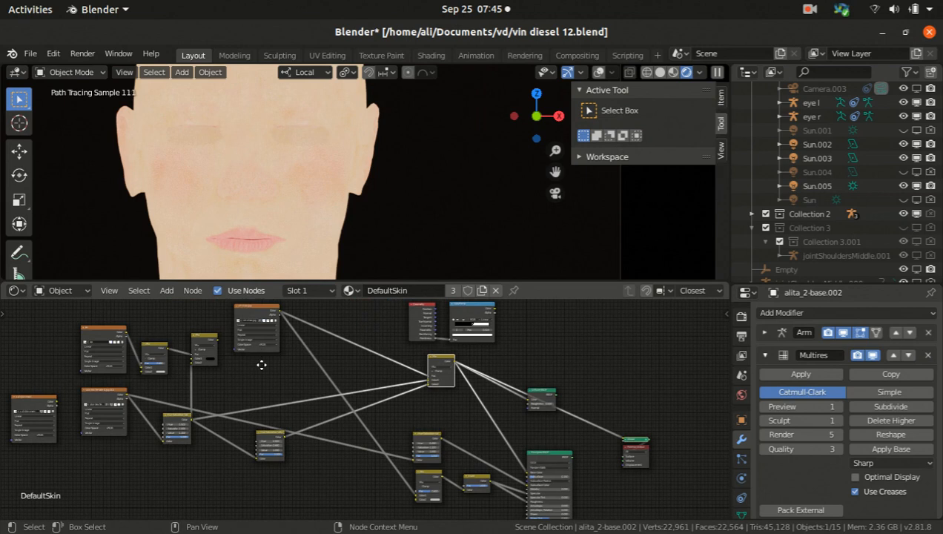
middle_drag(261, 365, 268, 396)
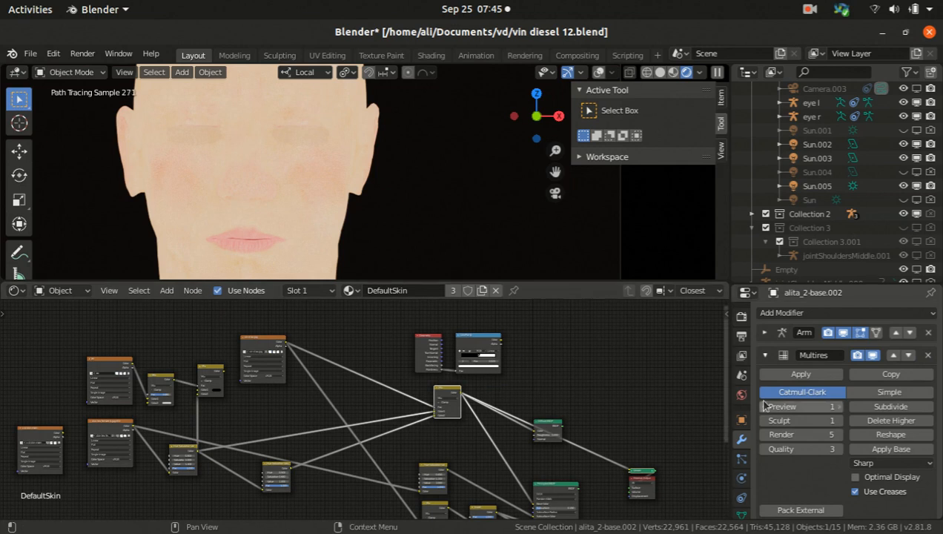
click(109, 428)
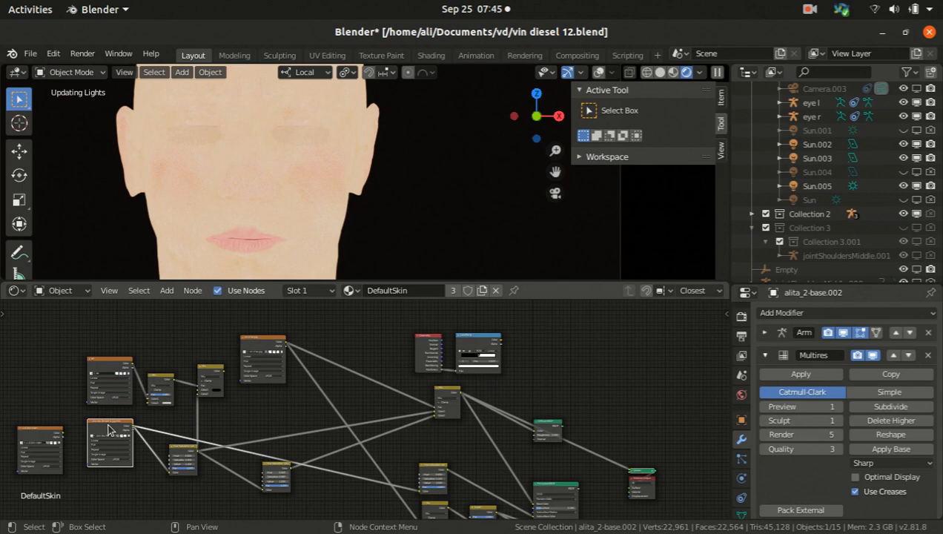
ctrl+shift+click(109, 428)
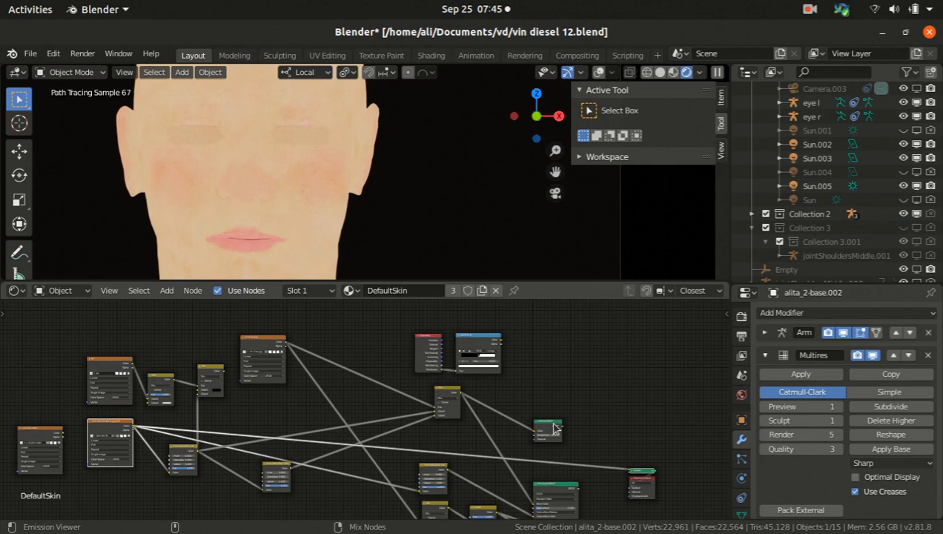
Switch the head's preview back to the AO-driven Mix node and inspect the lip and surrounding skin detail up close.
ctrl+shift+click(442, 395)
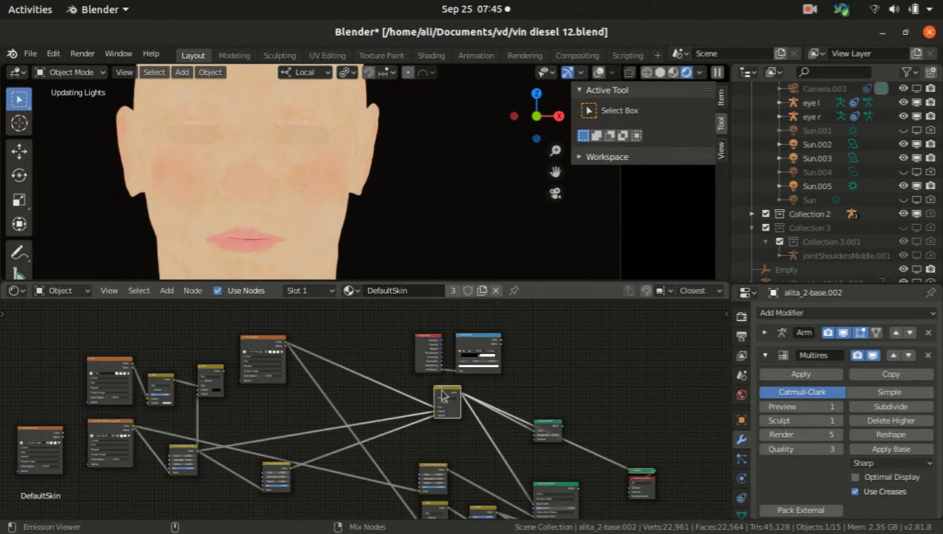
scroll(239, 227, up, 4)
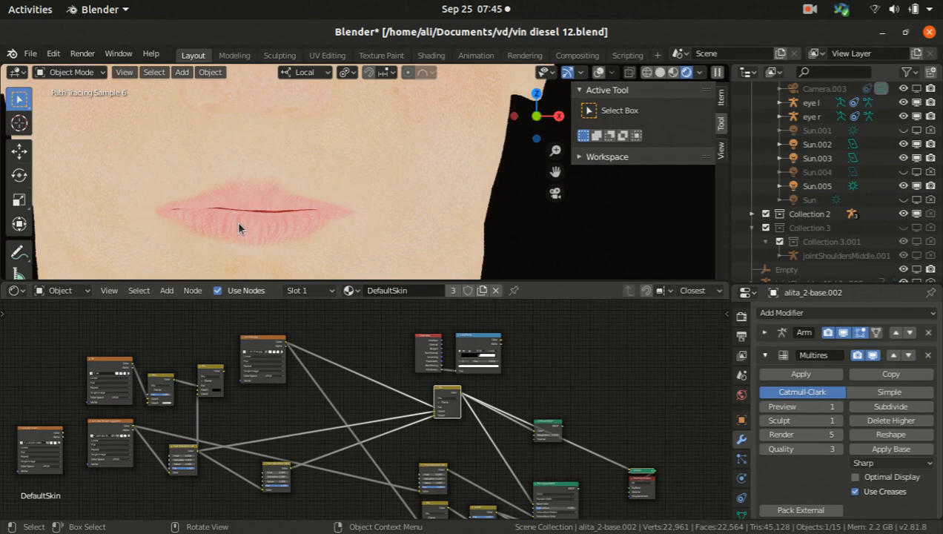
scroll(239, 223, up, 2)
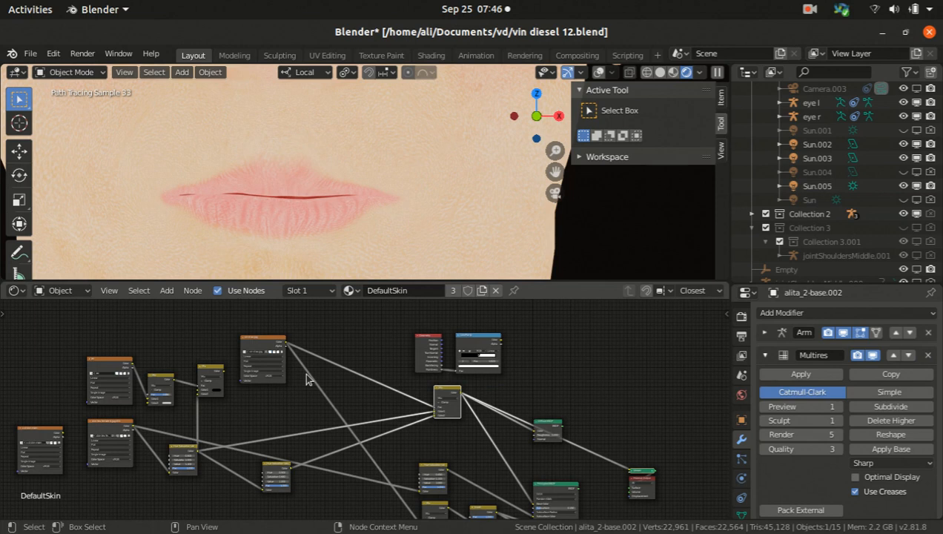
middle_drag(307, 379, 397, 383)
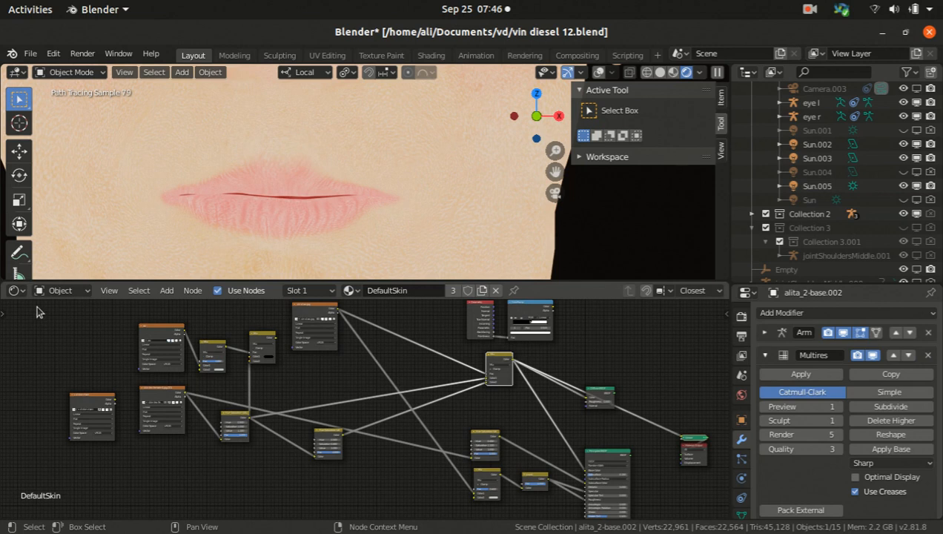
middle_drag(37, 307, 11, 324)
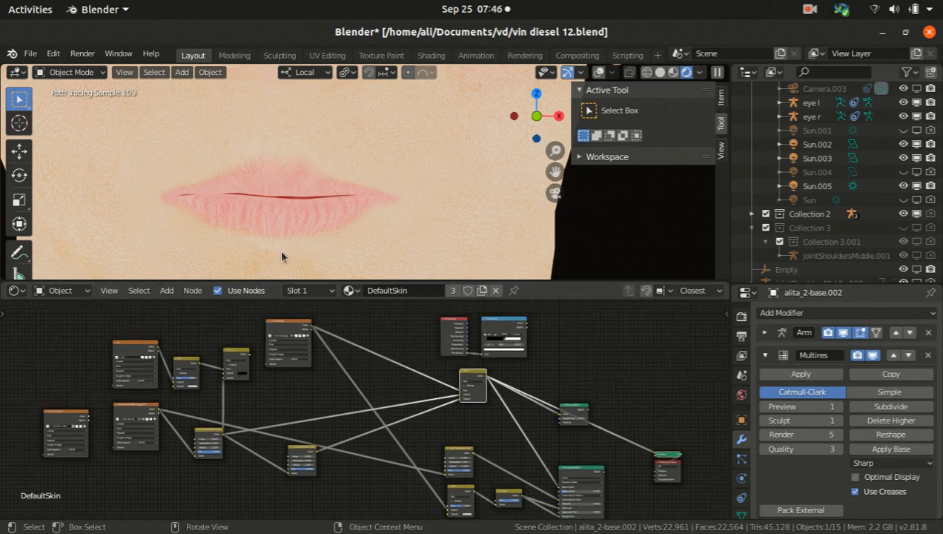
scroll(405, 361, down, 1)
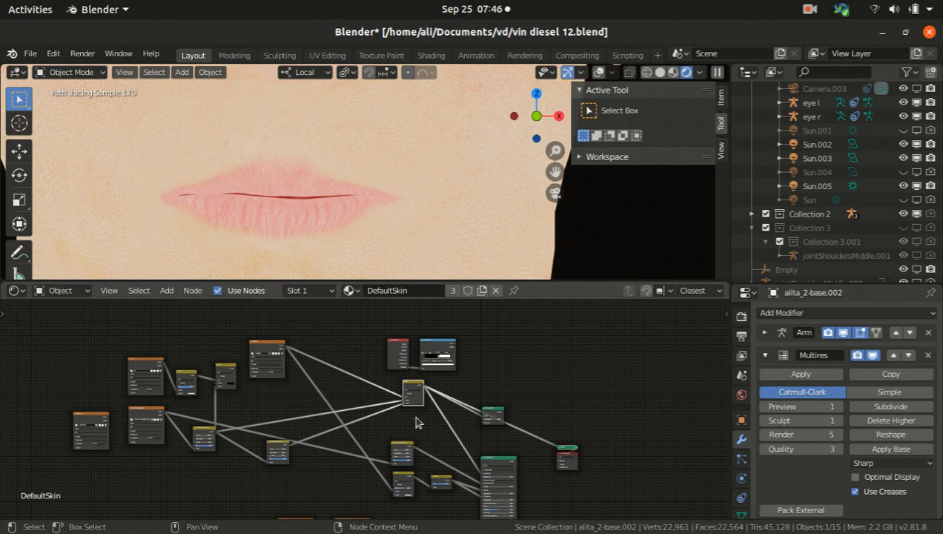
scroll(278, 144, down, 3)
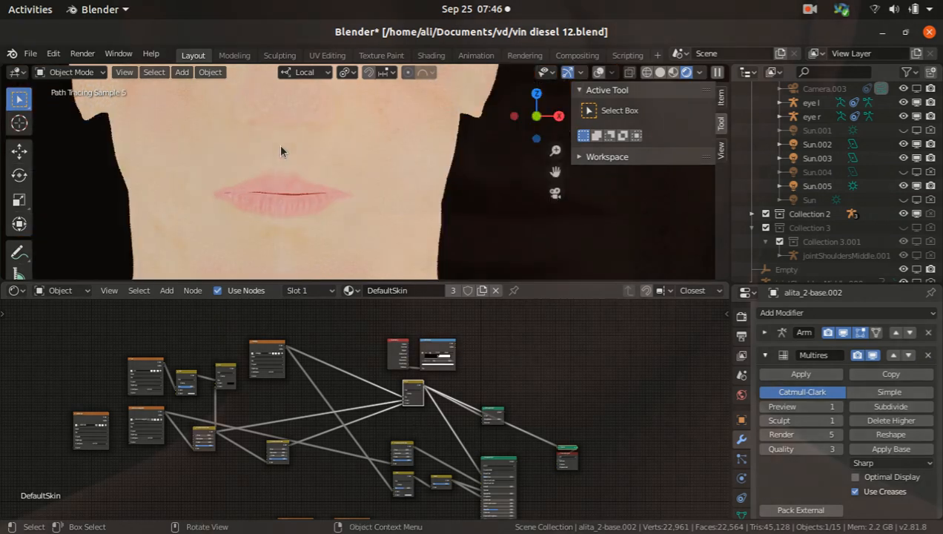